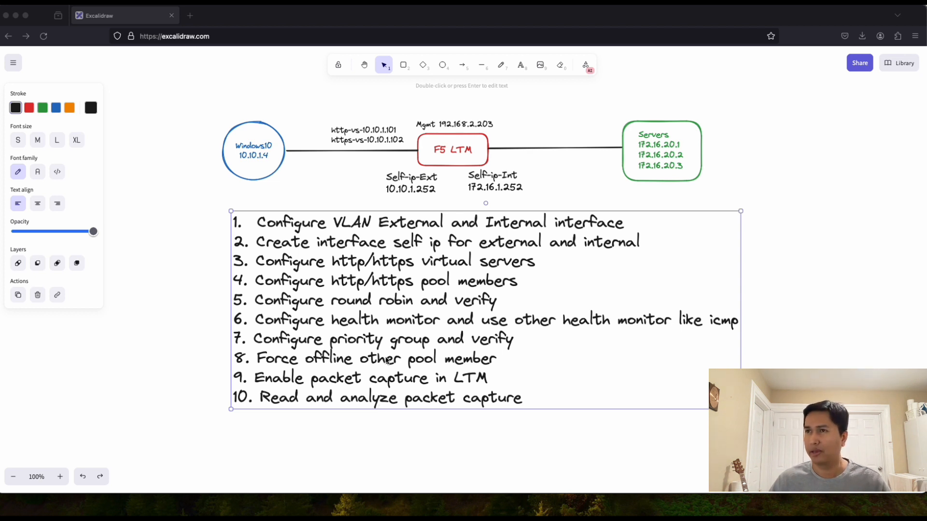
Step: Copy the management address 192.168.2.203 from the network diagram label
left_click(453, 126)
double_click(448, 126)
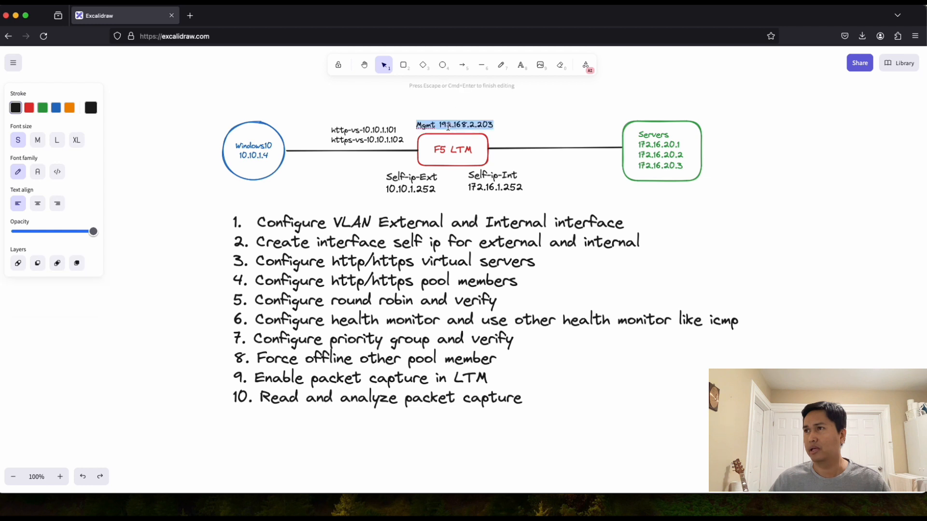
left_click_drag(441, 126, 488, 125)
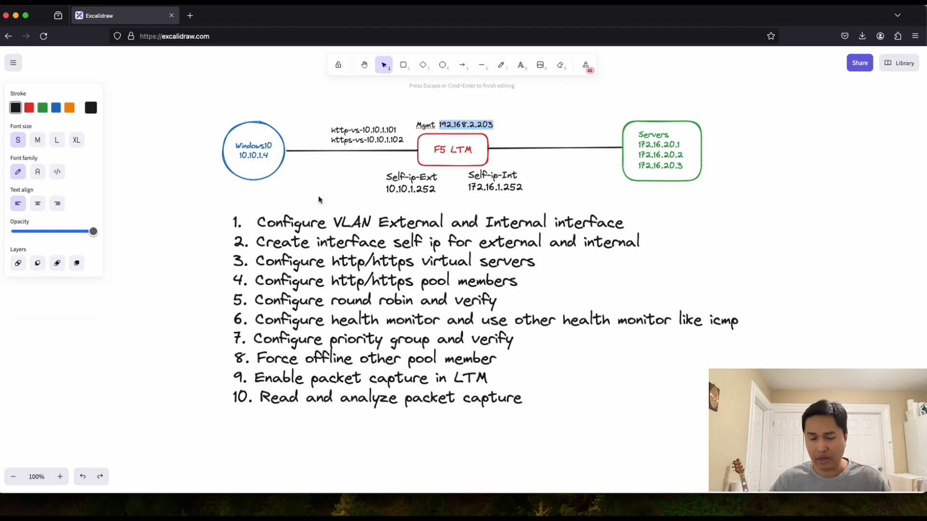
left_click(190, 16)
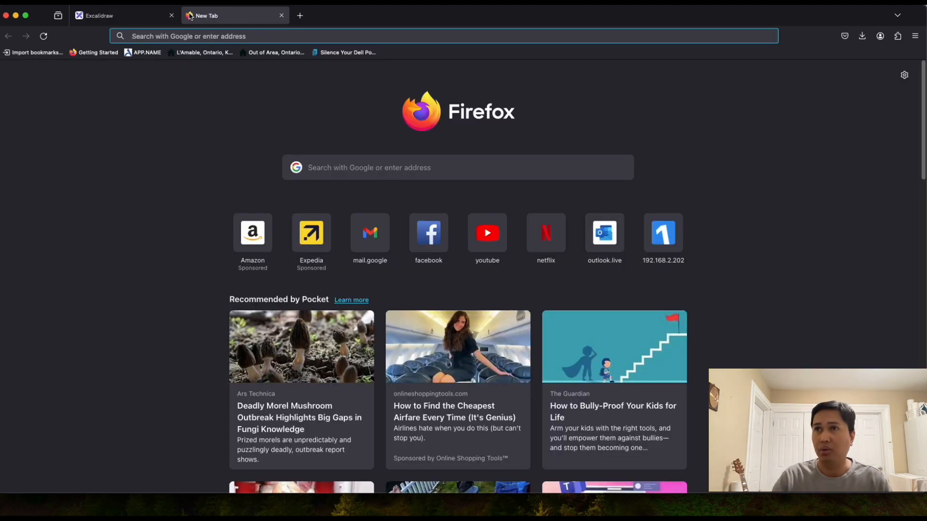
type("https://")
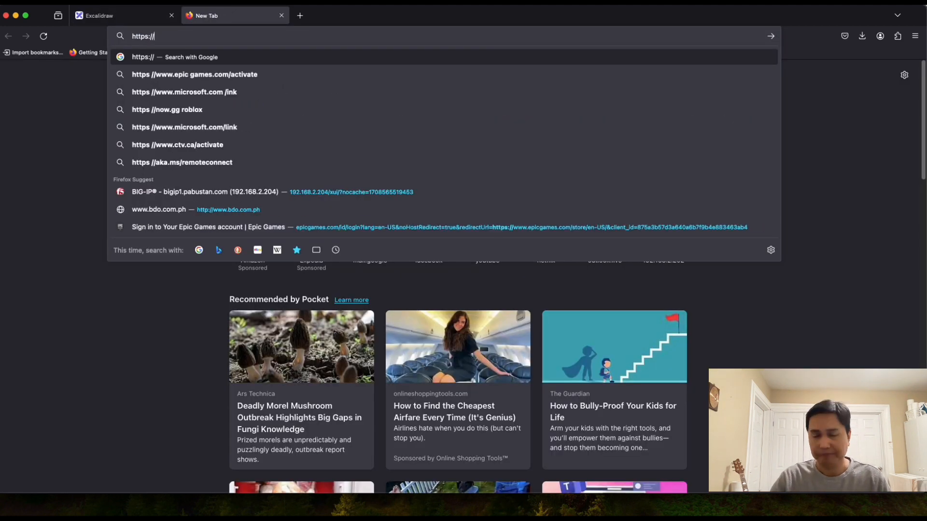
type("192.168.2.203")
key("Return")
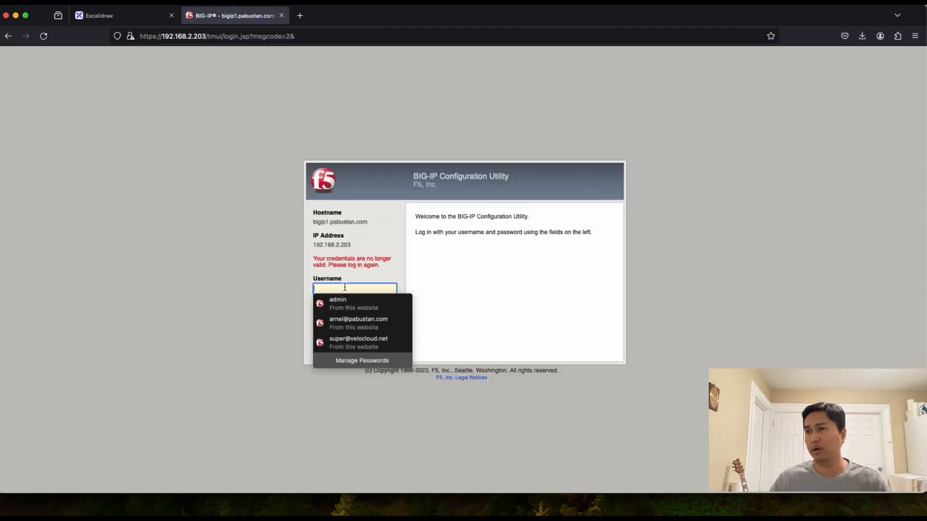
type("admin")
key("Tab")
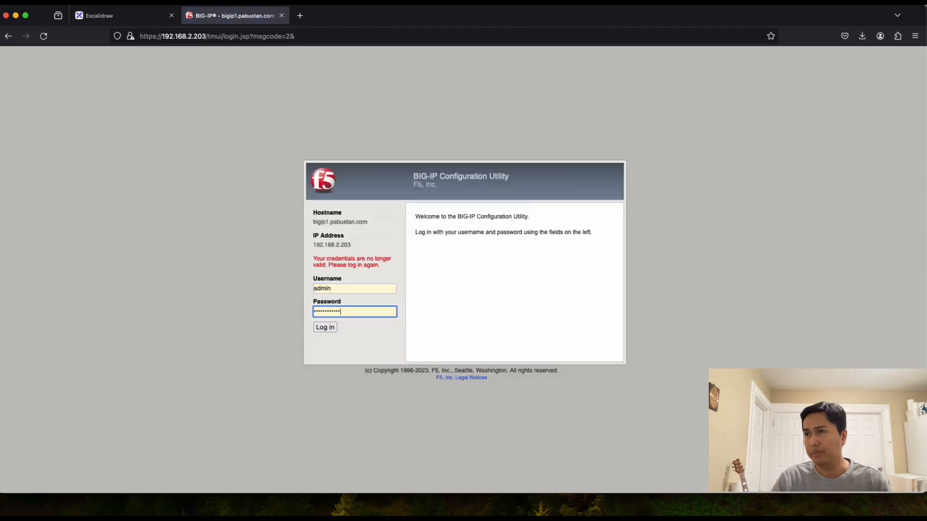
left_click(326, 328)
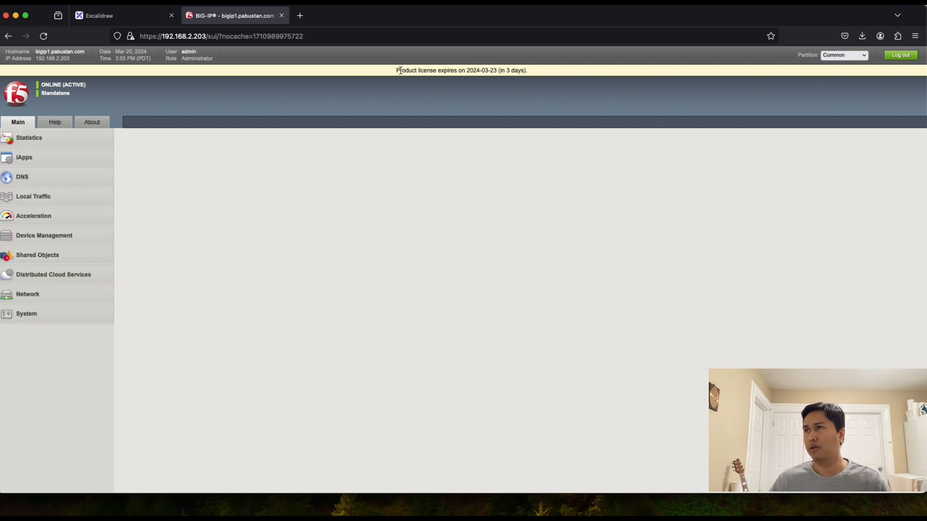
Step: Check the license expiry notice on the main page and head to Network > Interfaces
left_click_drag(418, 70, 528, 72)
left_click(519, 71)
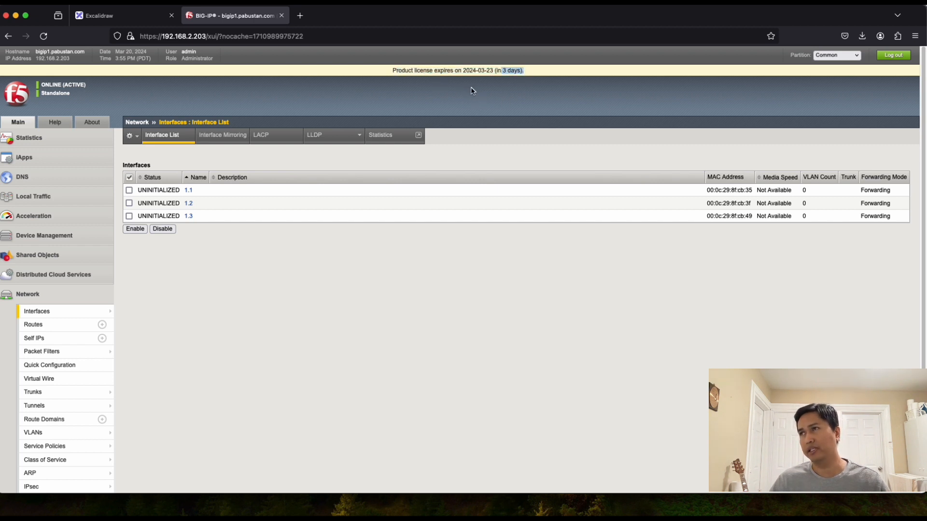
left_click(535, 74)
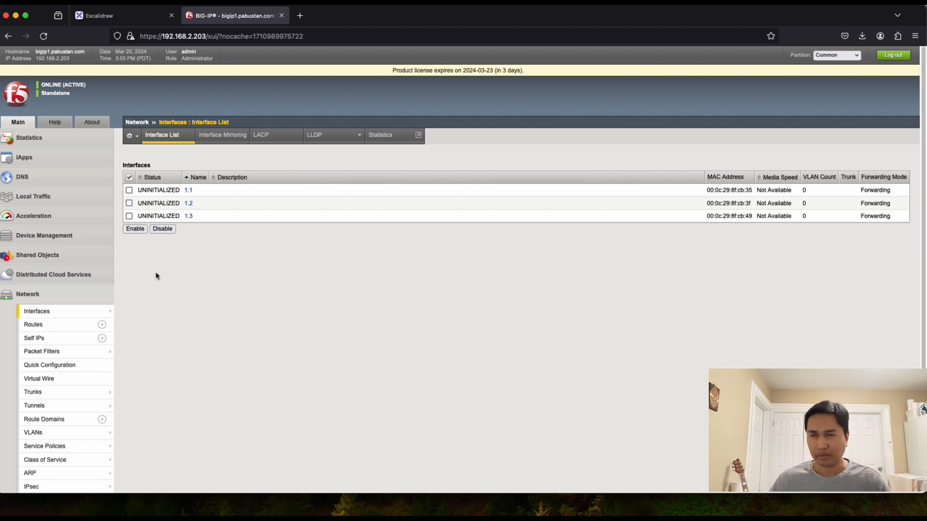
mouse_move(46, 318)
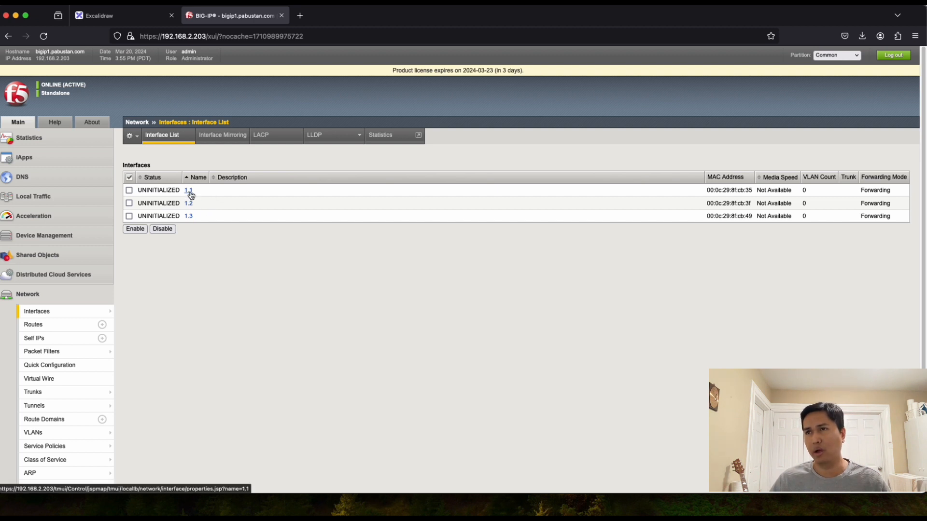
Step: Inspect the properties of interfaces 1.1 and 1.2, then glance at the network diagram
left_click(189, 191)
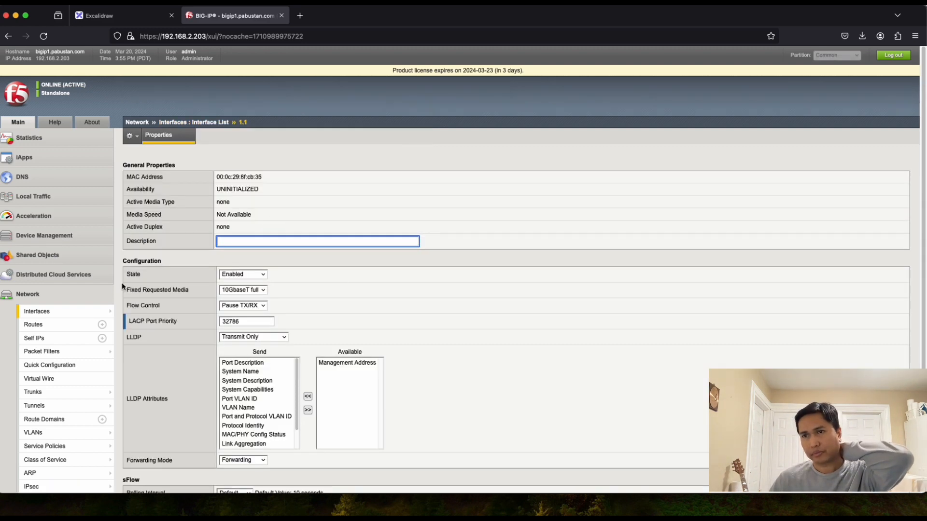
left_click(37, 313)
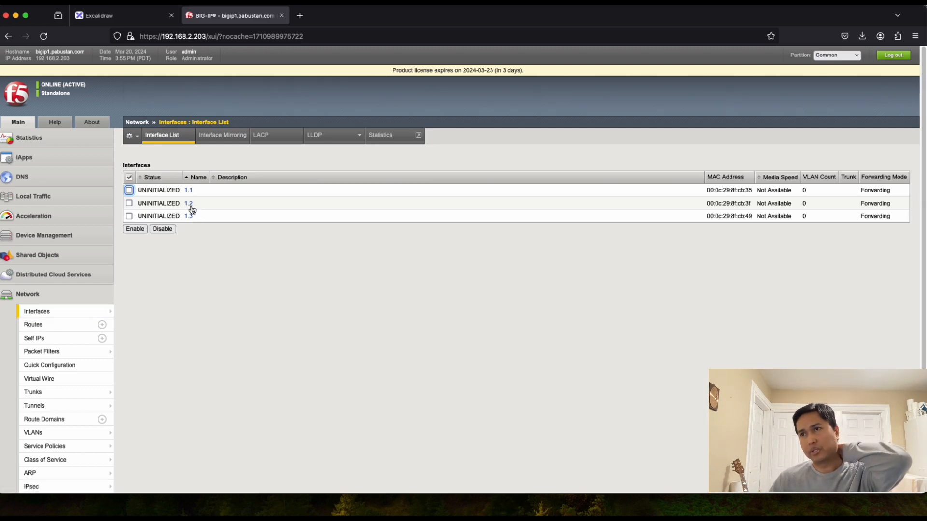
left_click(189, 204)
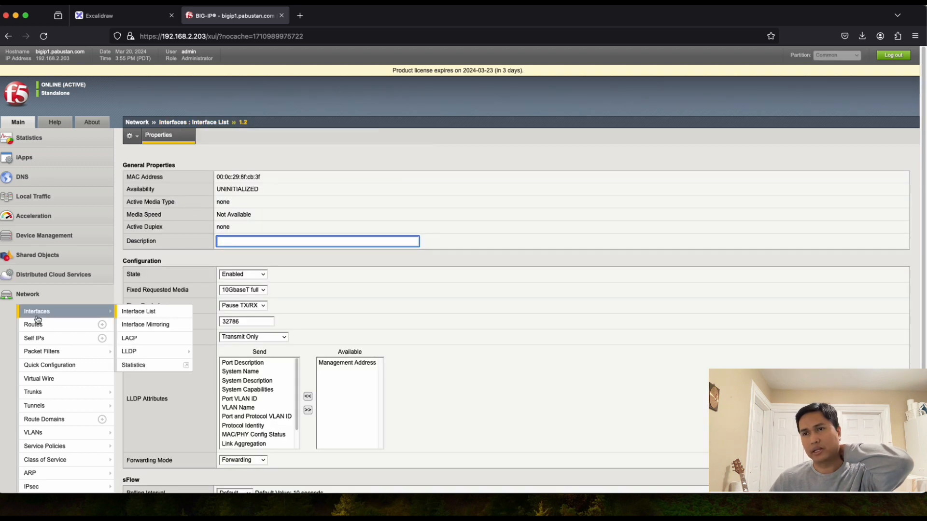
left_click(38, 312)
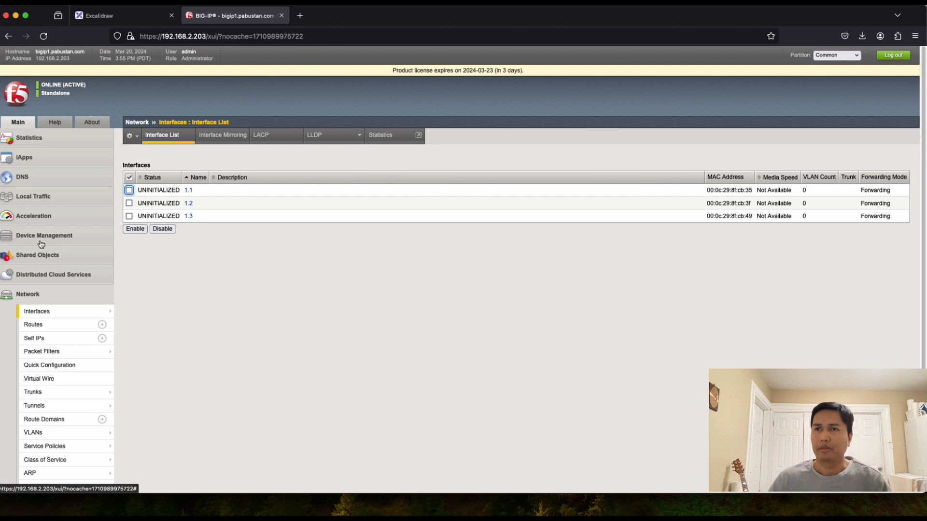
left_click(119, 16)
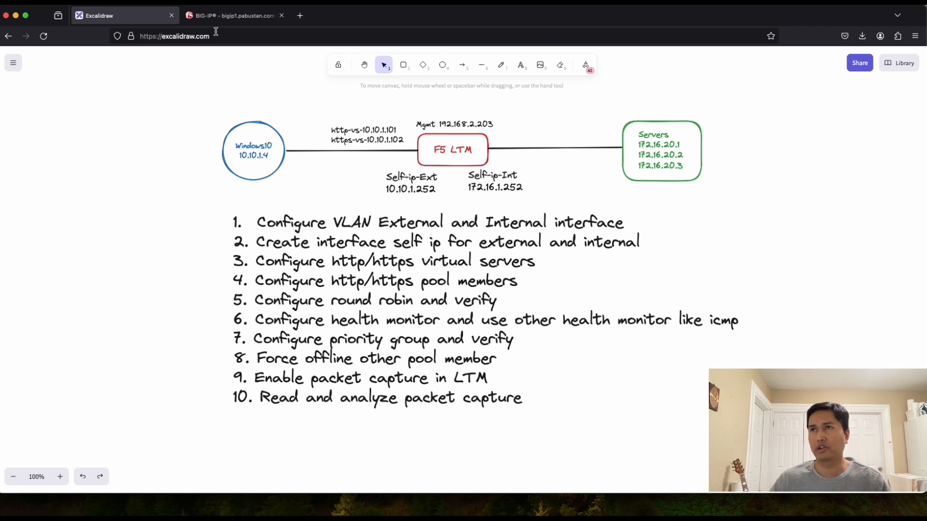
left_click(225, 18)
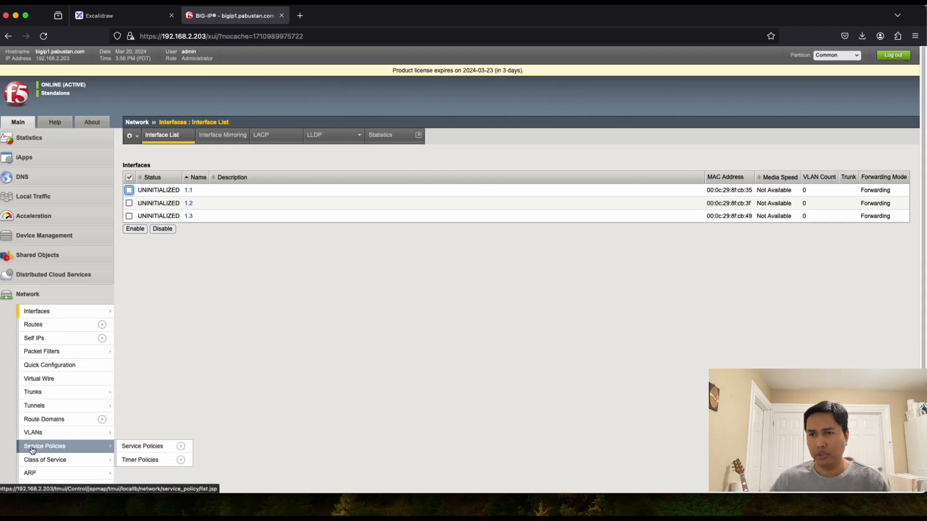
Step: Start a new VLAN named EXTERNAL with the description External
mouse_move(32, 437)
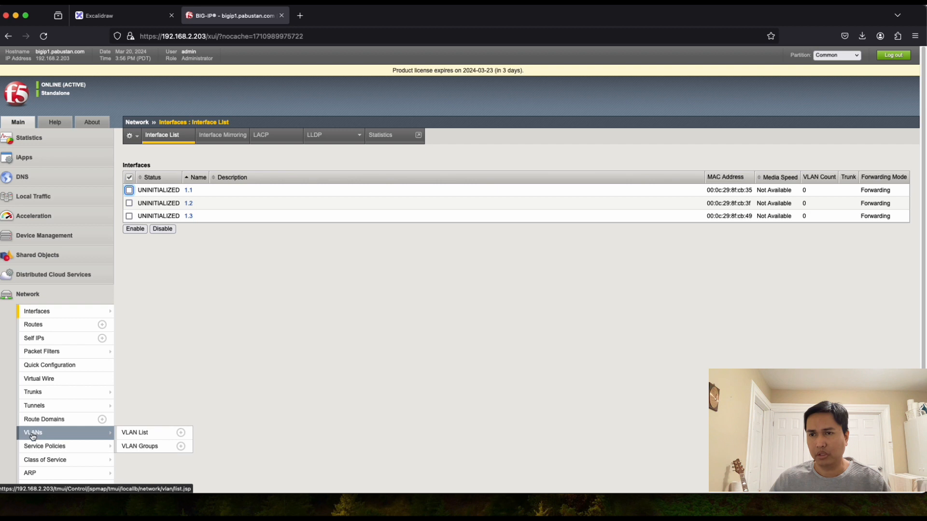
left_click(137, 433)
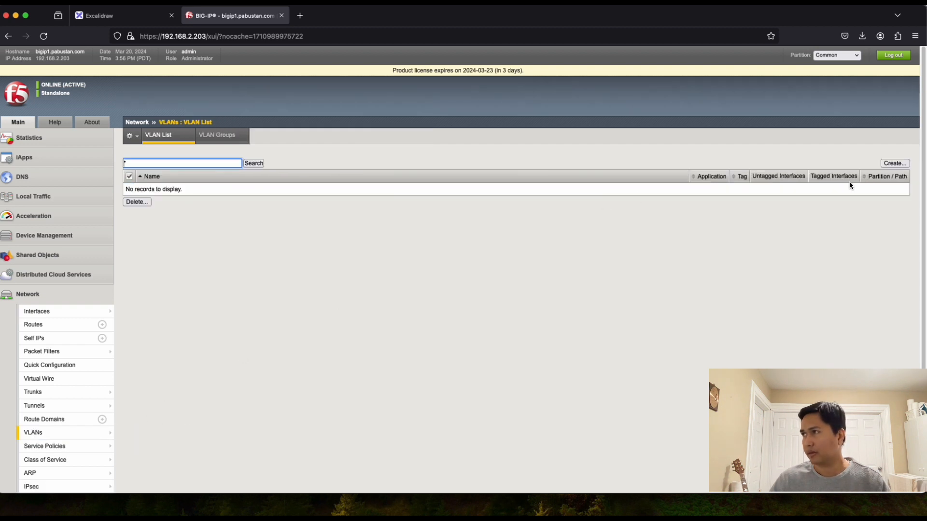
left_click(896, 163)
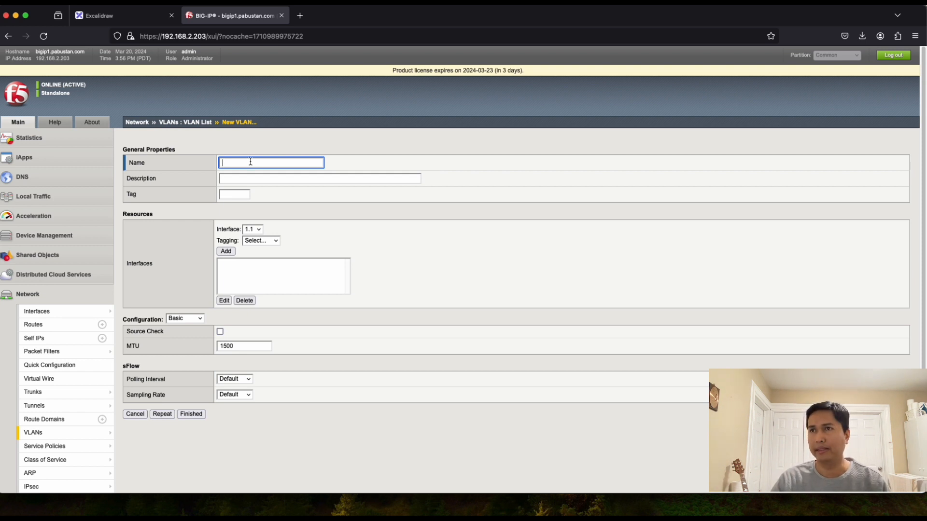
type("EXTERNAL")
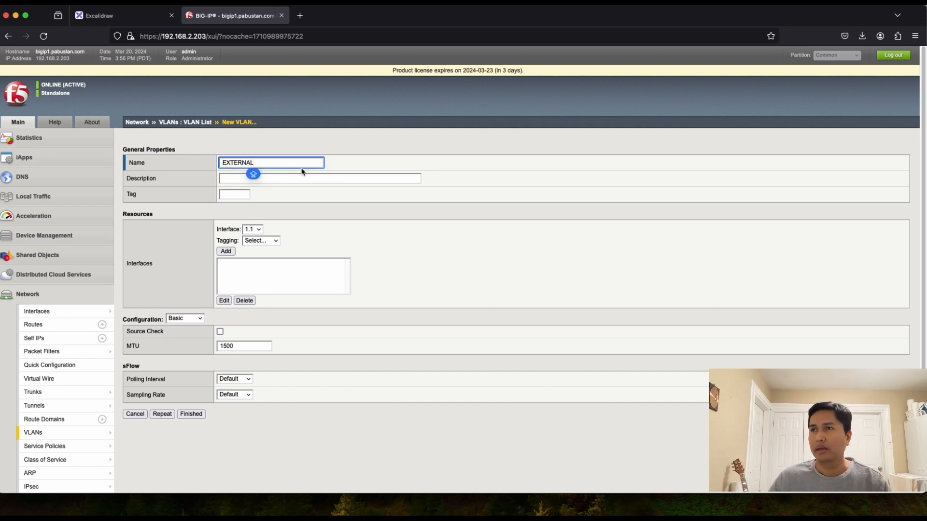
left_click(275, 178)
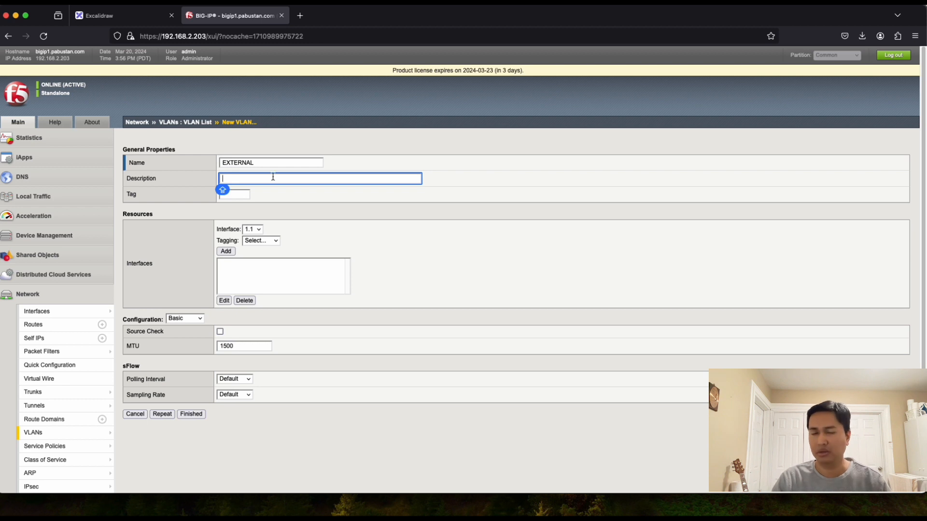
key("shift+Tab")
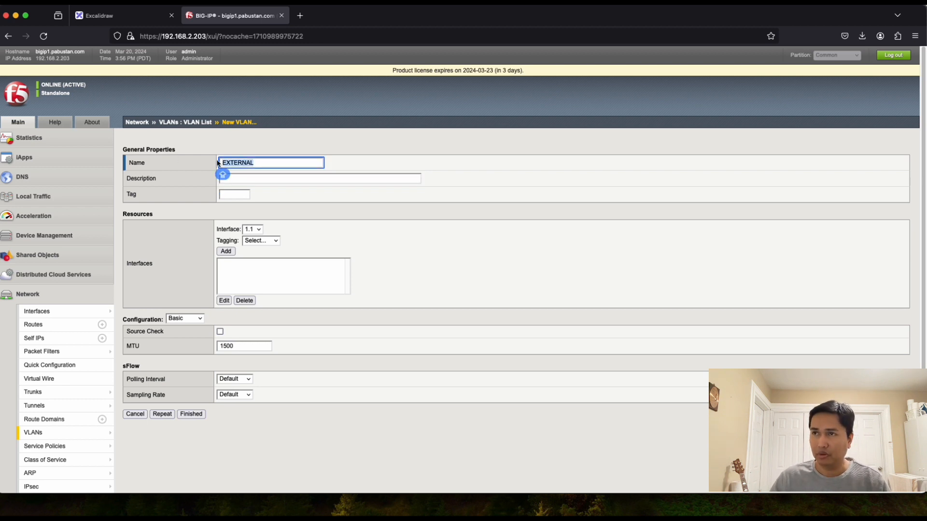
left_click(268, 179)
type("EX")
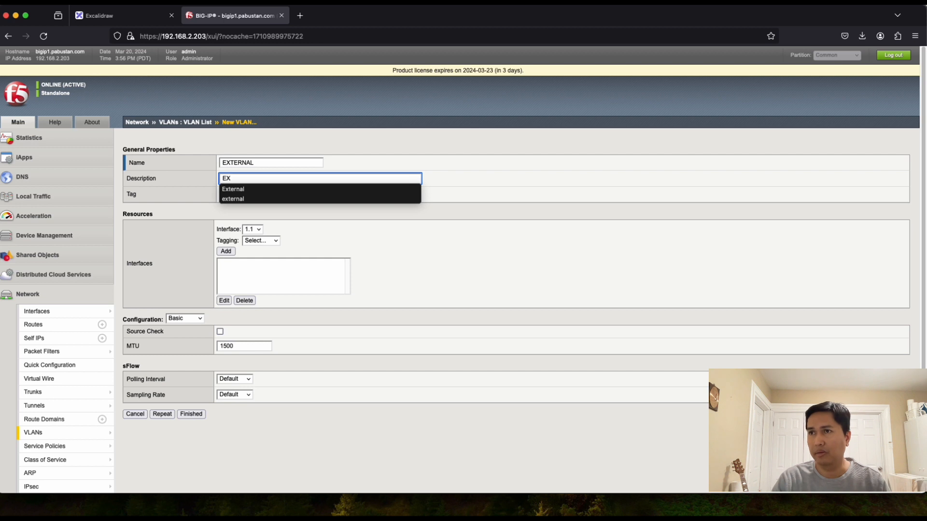
type("TERN")
key("BackSpace")
key("BackSpace")
key("BackSpace")
key("BackSpace")
key("BackSpace")
type("tern")
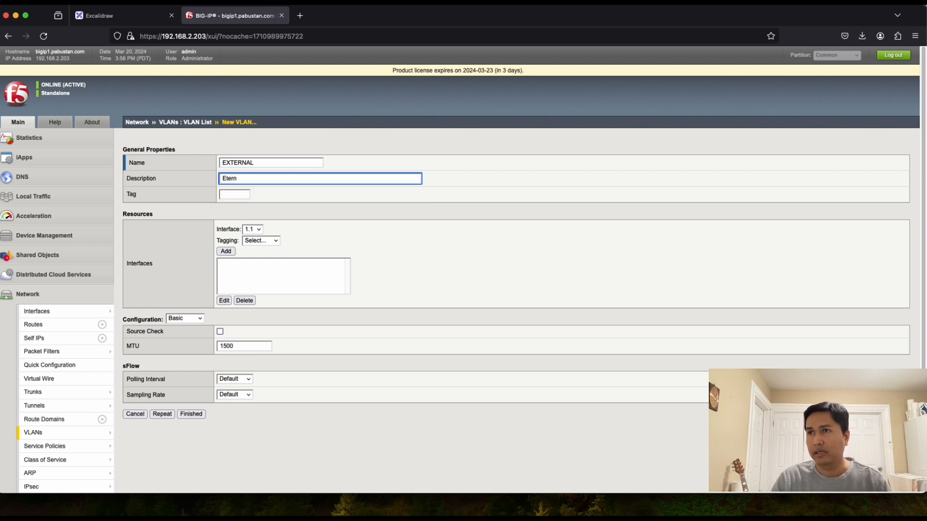
key("BackSpace")
key("BackSpace")
key("BackSpace")
key("BackSpace")
type("xtern")
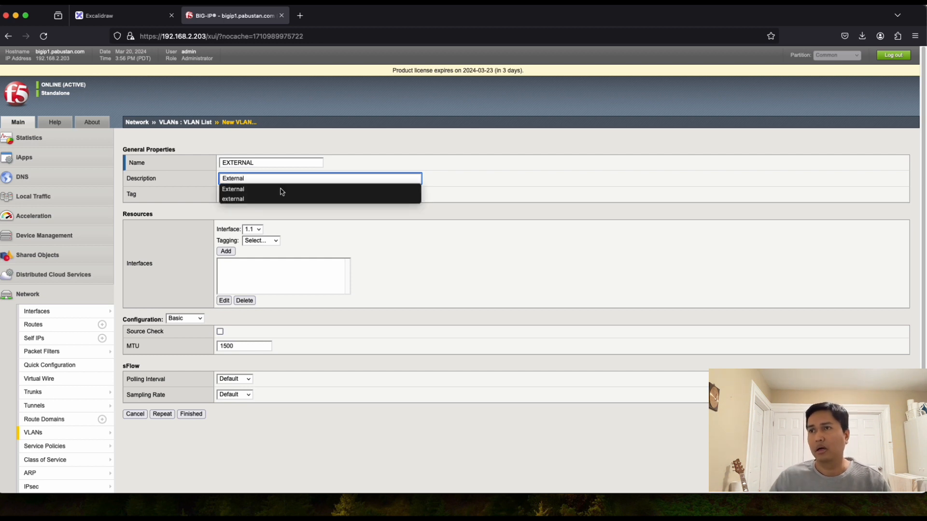
type("al")
left_click(467, 187)
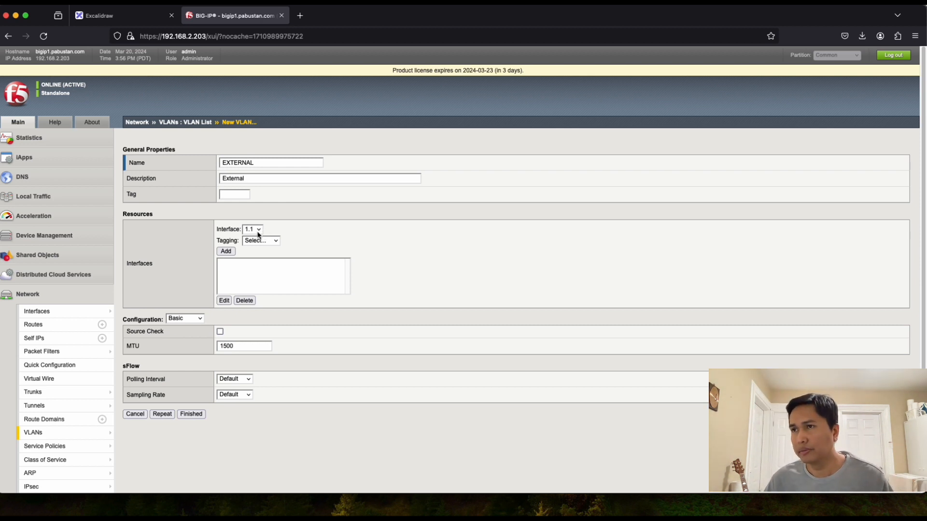
Step: Add interface 1.1 to the EXTERNAL VLAN as untagged
left_click(277, 245)
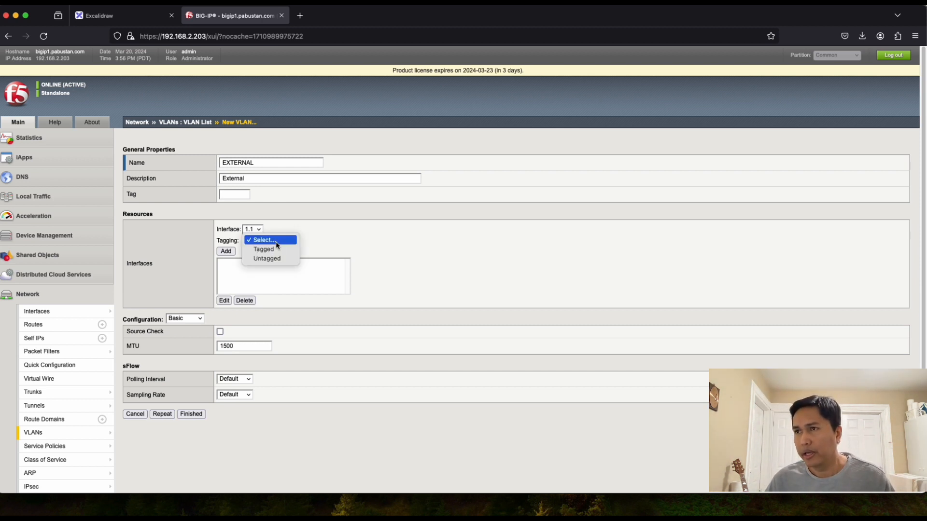
left_click(273, 260)
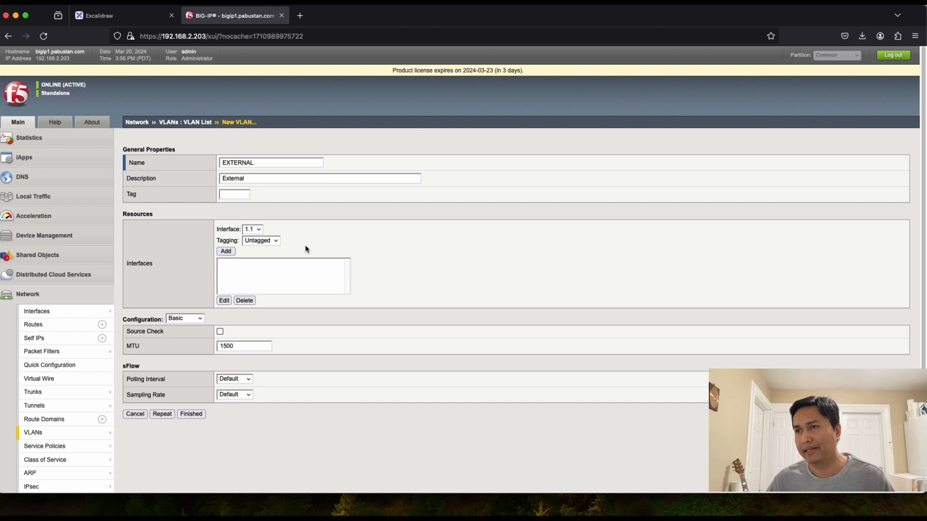
left_click(225, 252)
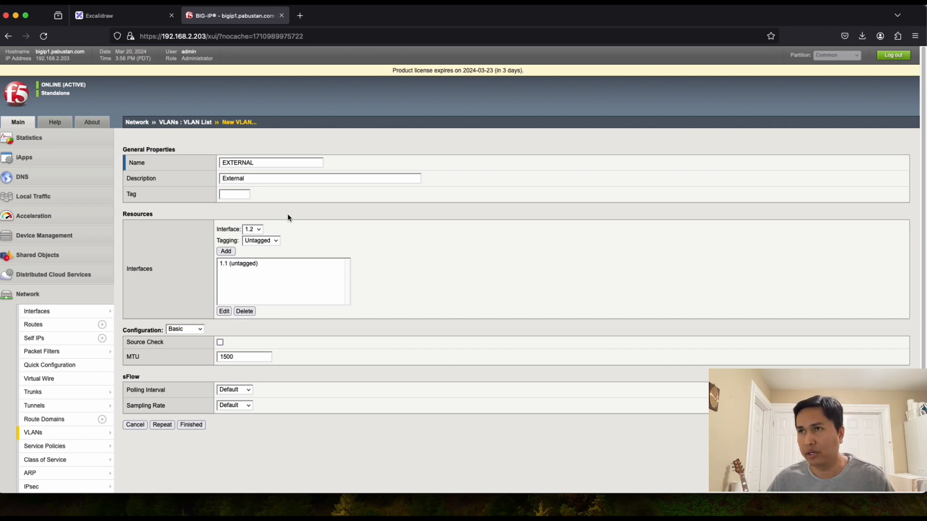
Step: Save EXTERNAL and begin a second VLAN named INTERNAL, described as Internal
left_click(162, 426)
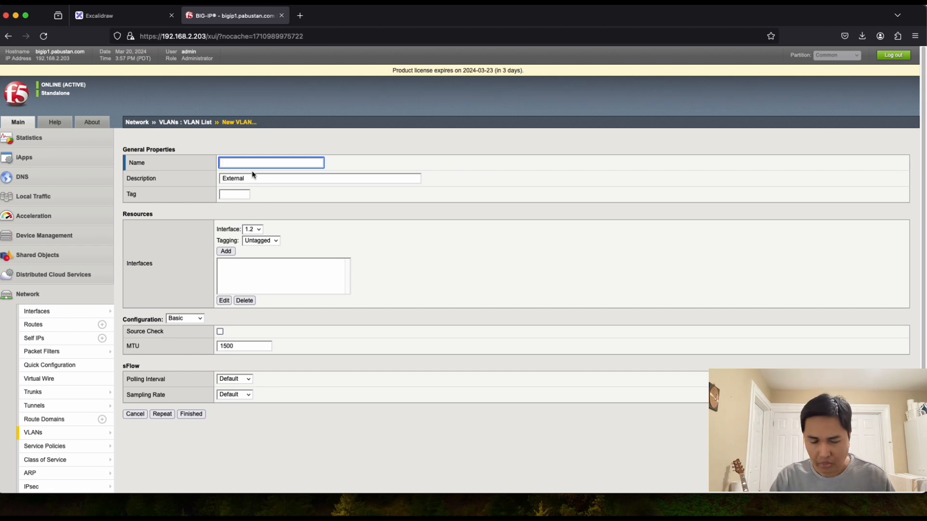
type("I")
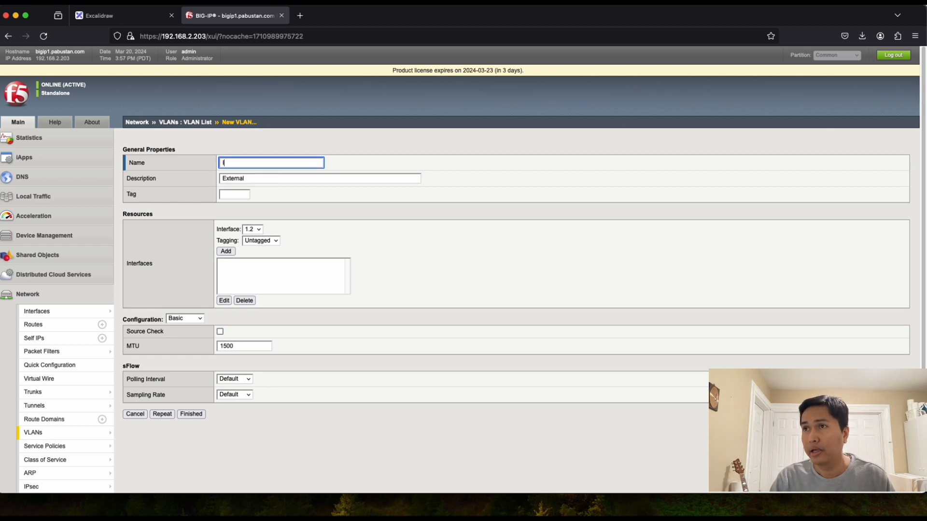
type("NTERNAL")
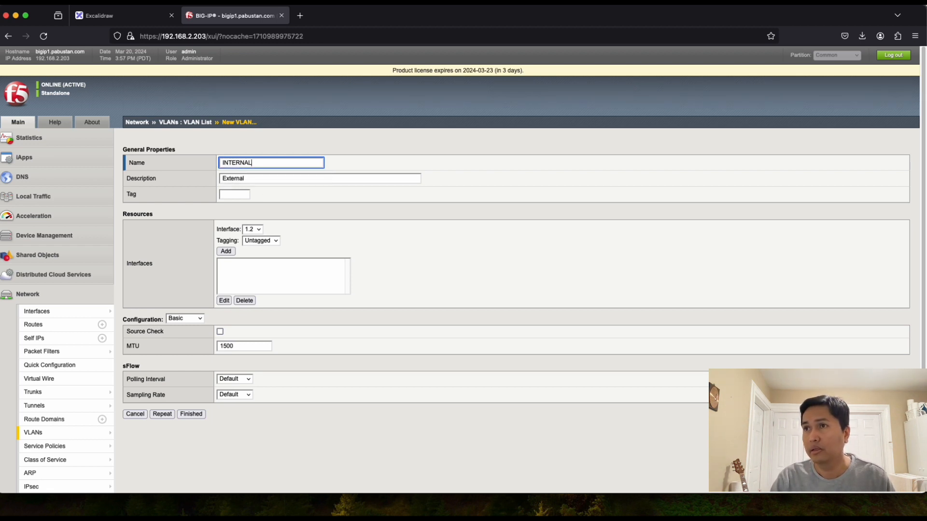
left_click(250, 179)
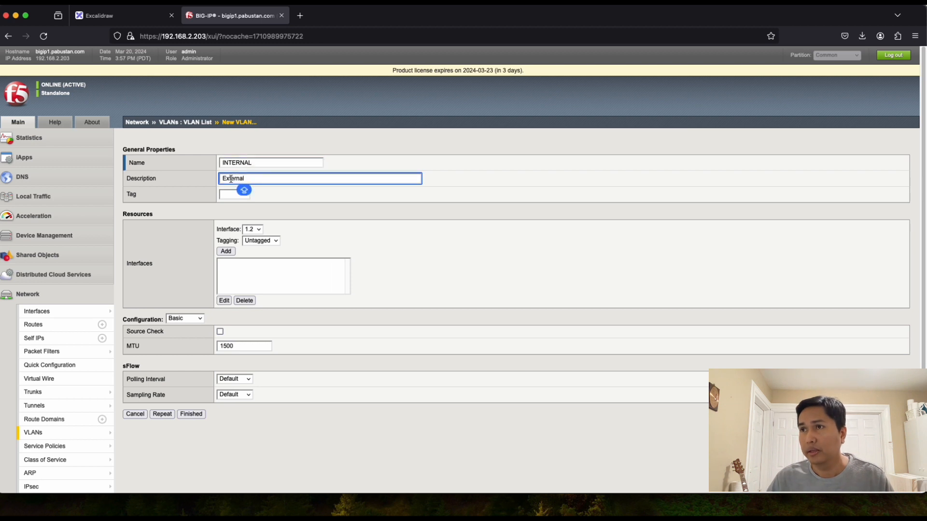
left_click_drag(230, 178, 160, 181)
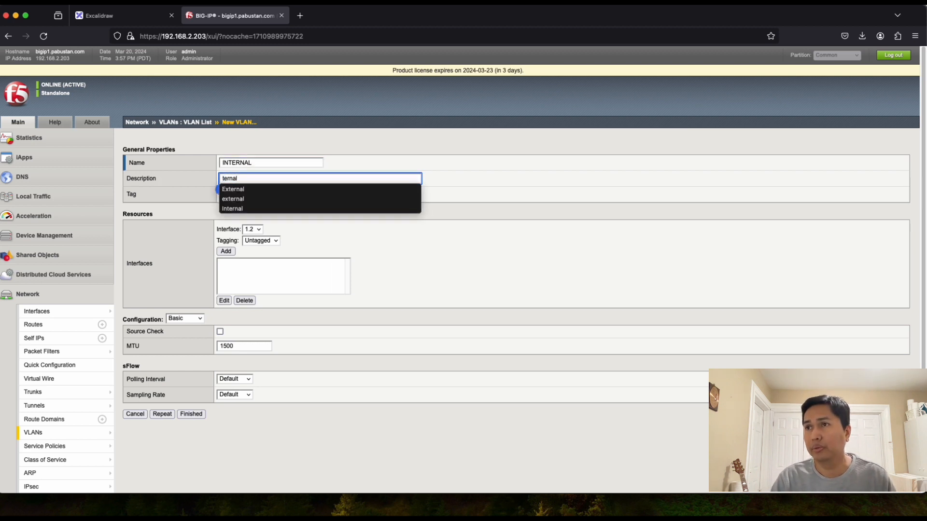
type("IN")
key("BackSpace")
key("BackSpace")
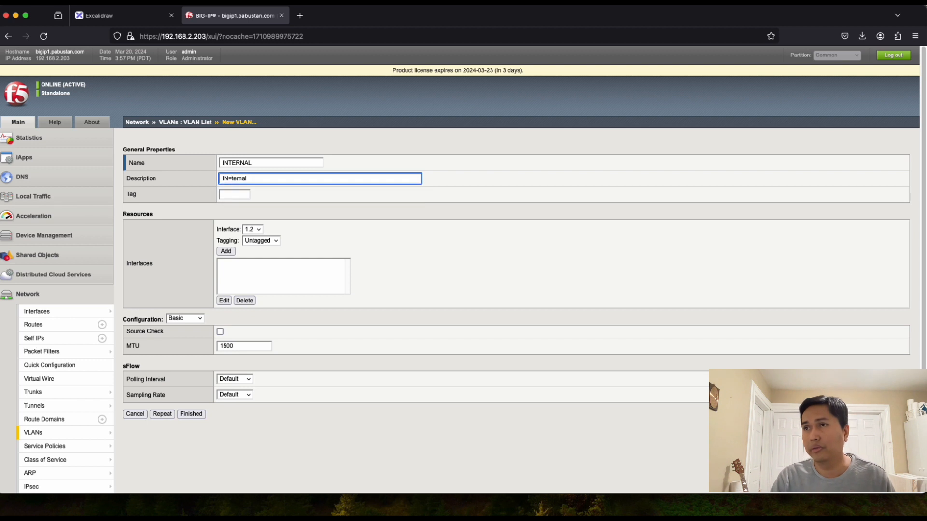
type("In")
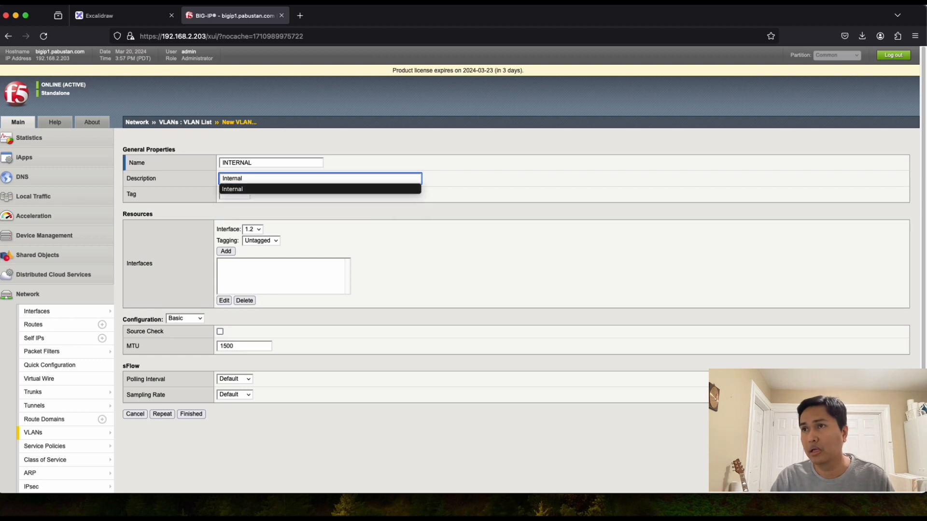
left_click(502, 195)
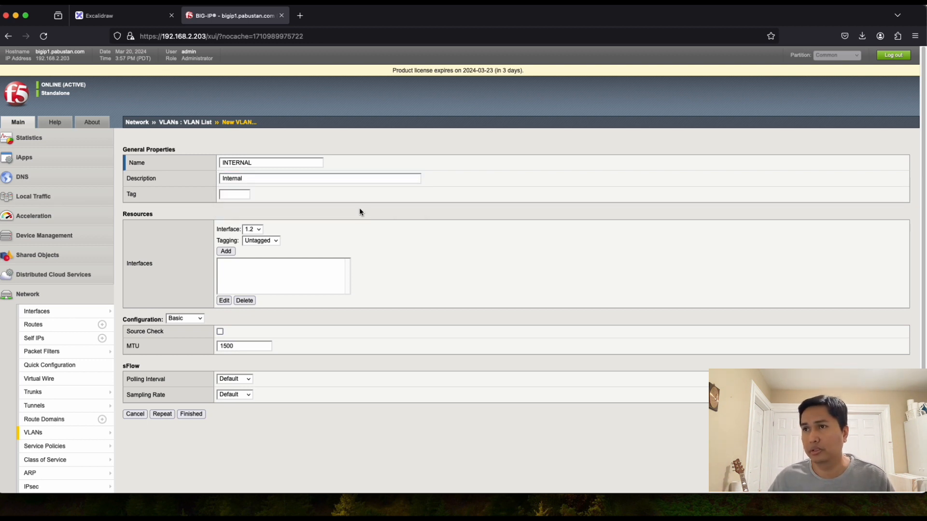
Step: Attach interface 1.2 untagged to the INTERNAL VLAN and save it
left_click(261, 229)
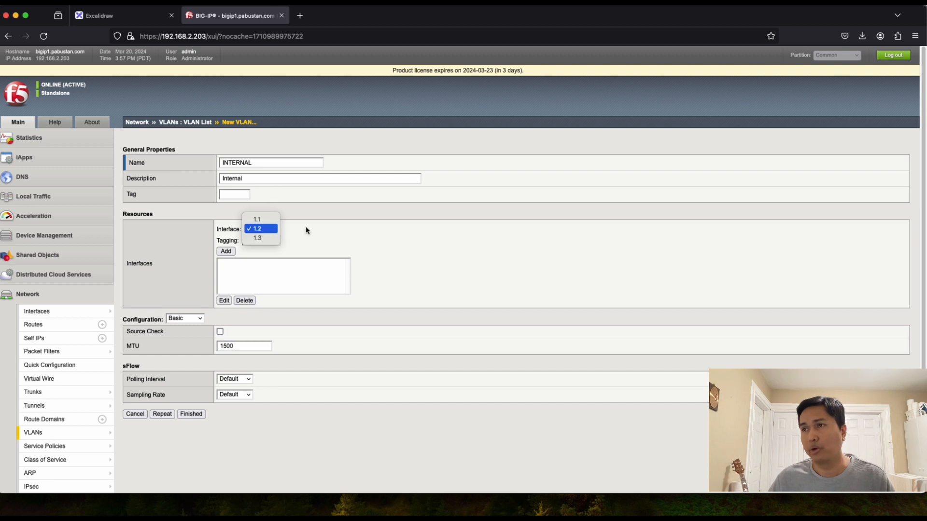
left_click(320, 231)
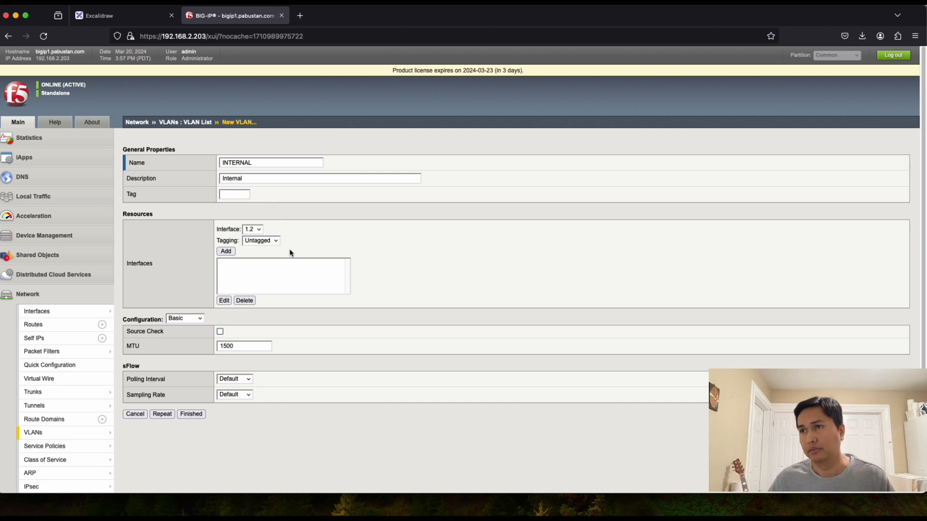
left_click(226, 252)
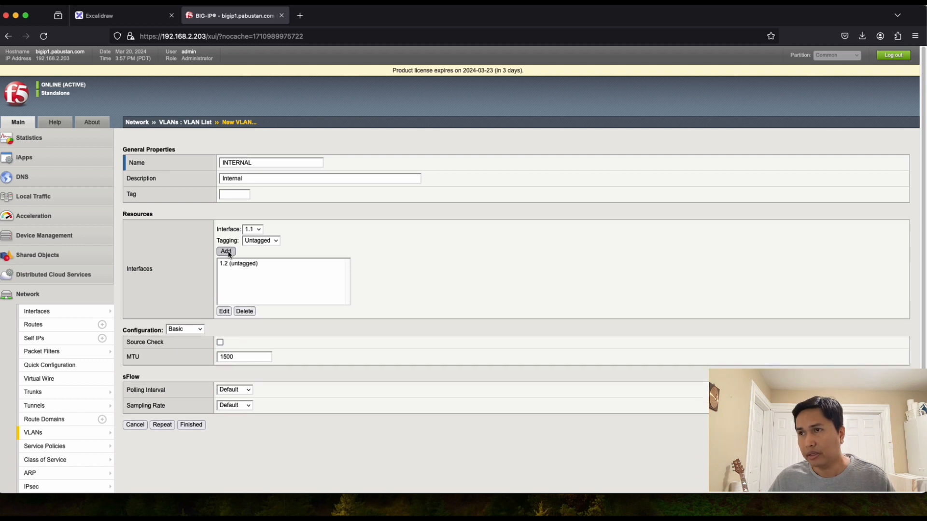
left_click(189, 427)
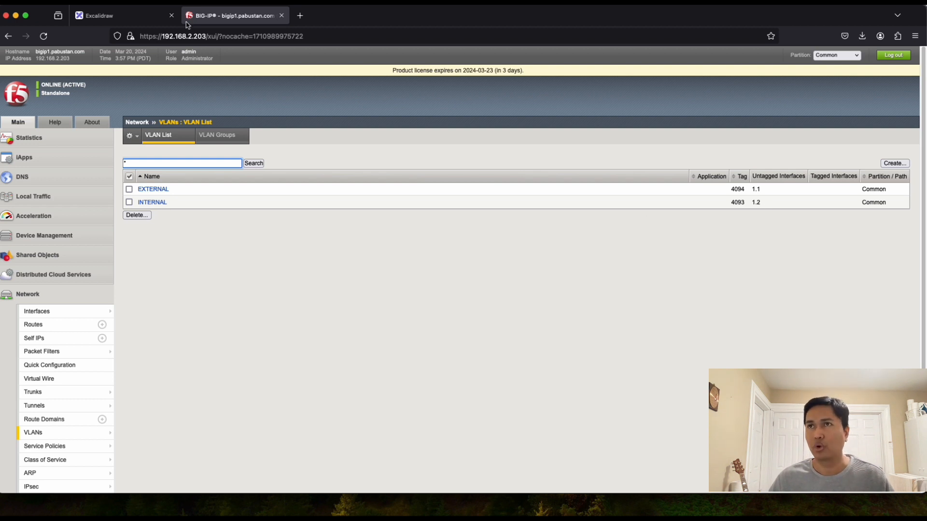
Step: Check the task list in the diagram, then start a new self IP from the Self IP list
left_click(137, 18)
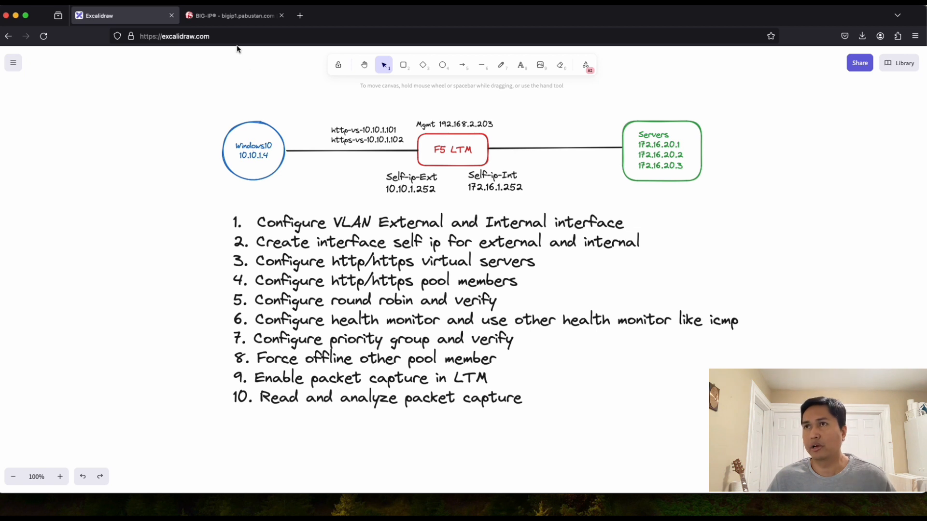
left_click(233, 16)
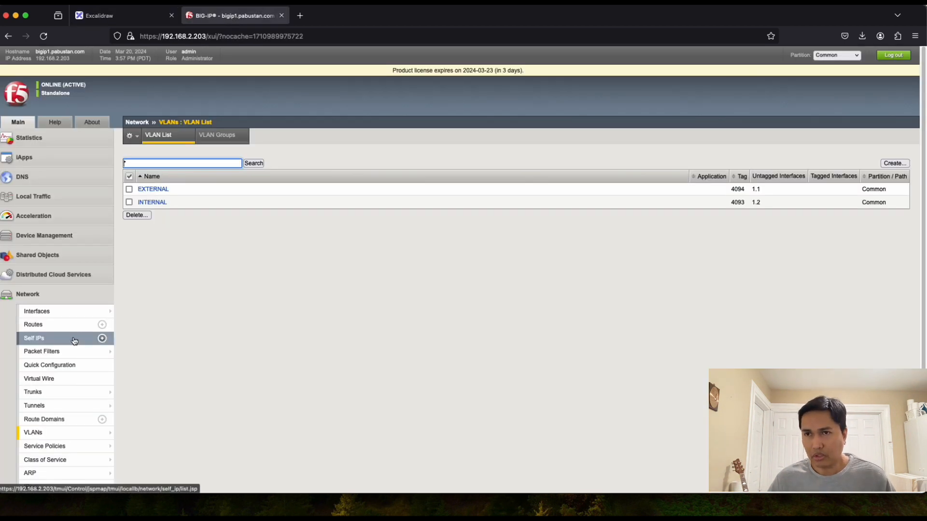
left_click(37, 315)
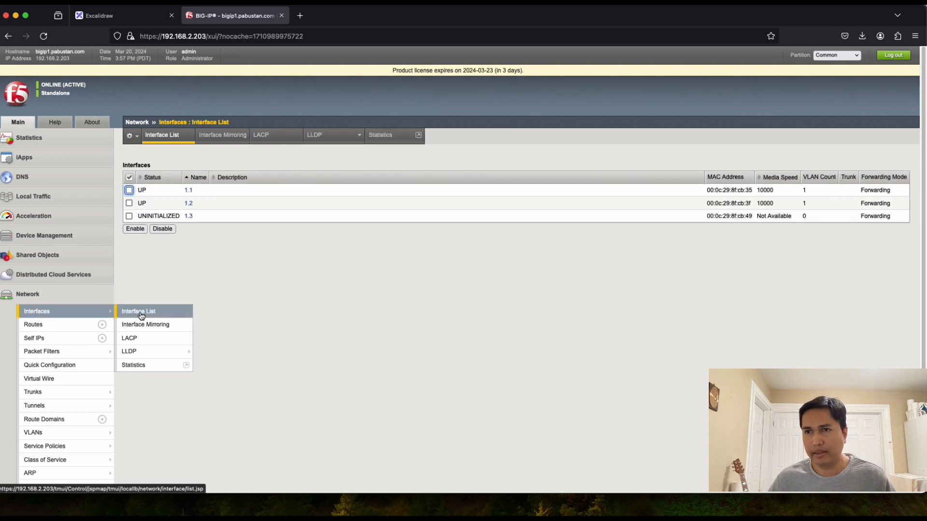
left_click(35, 342)
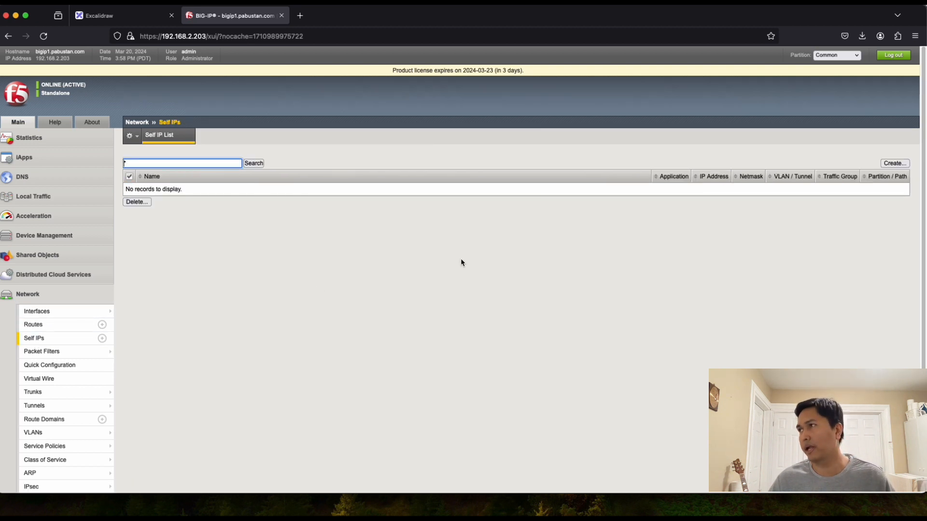
left_click(894, 163)
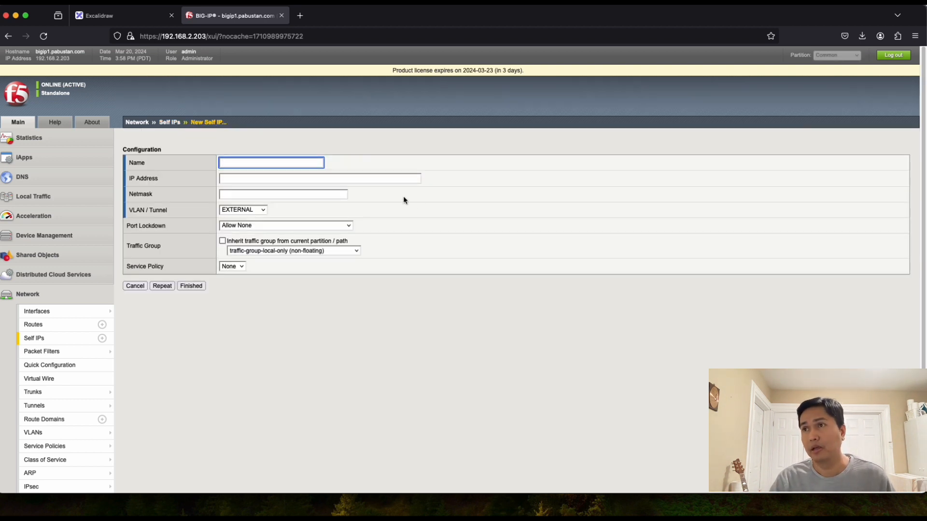
Step: Name the self IP External-Self-IP and enter address 10.10.1.252 copied from the diagram
type("Externa")
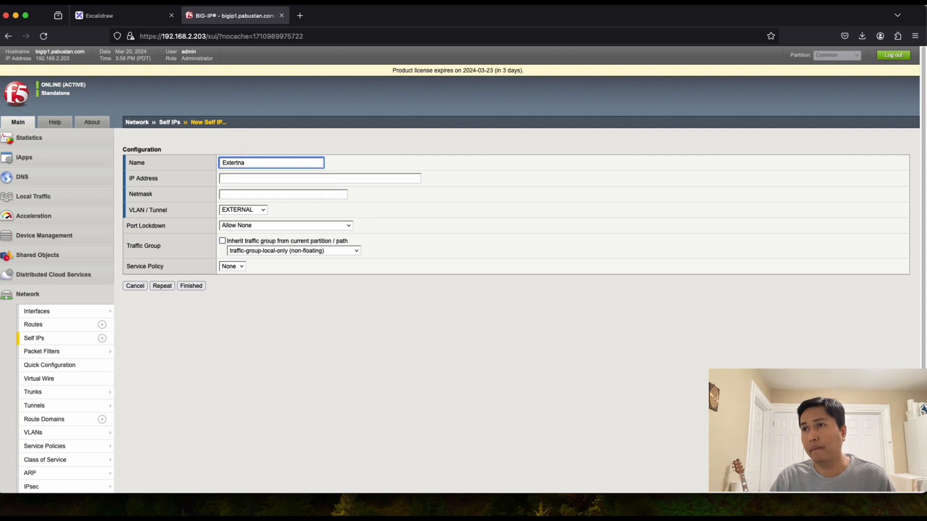
type("r")
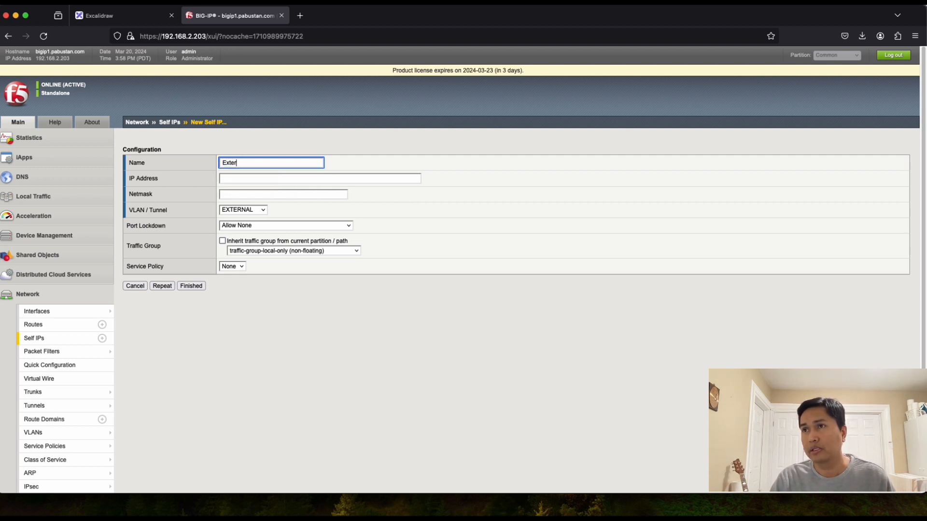
type("nal-Sel")
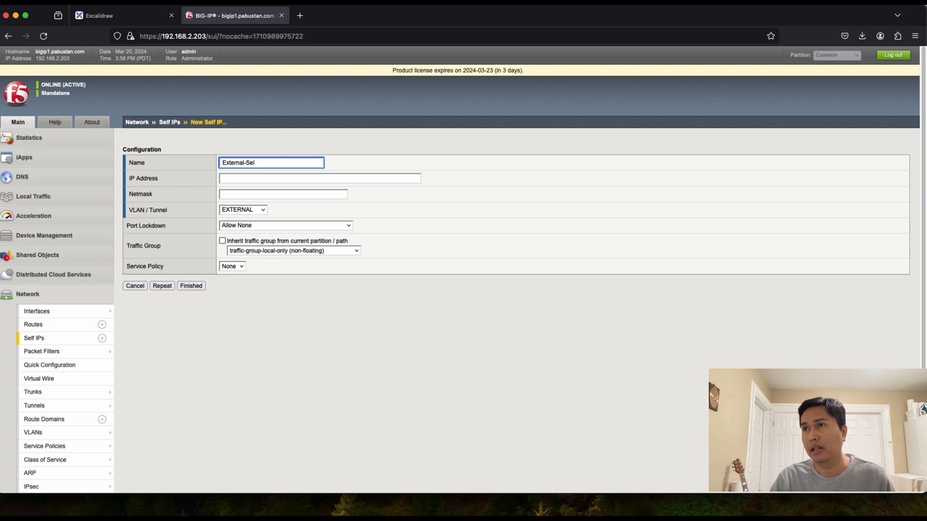
type("f-IP")
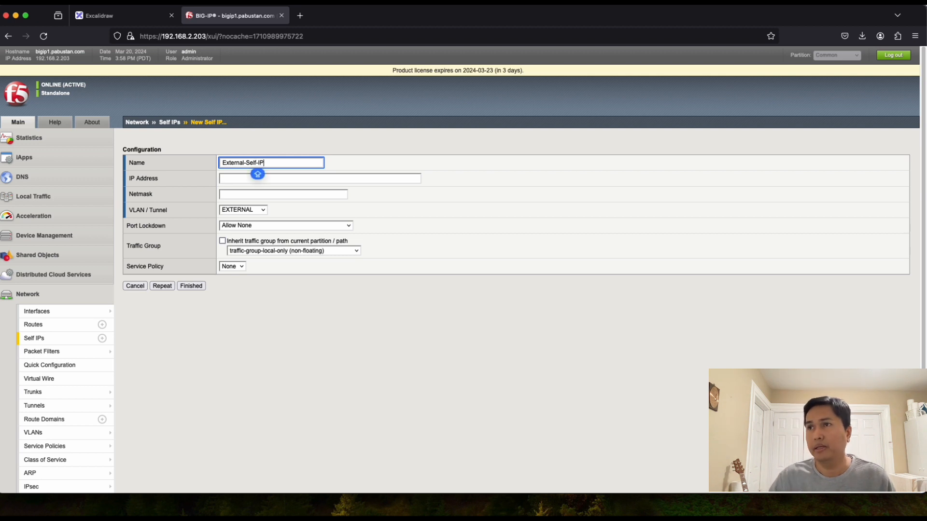
left_click(284, 179)
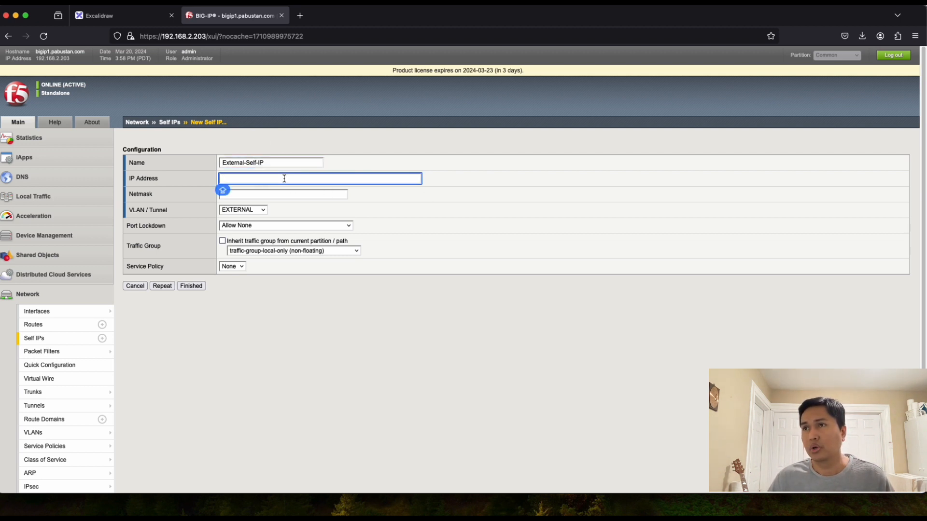
key("ctrl+shift+Tab")
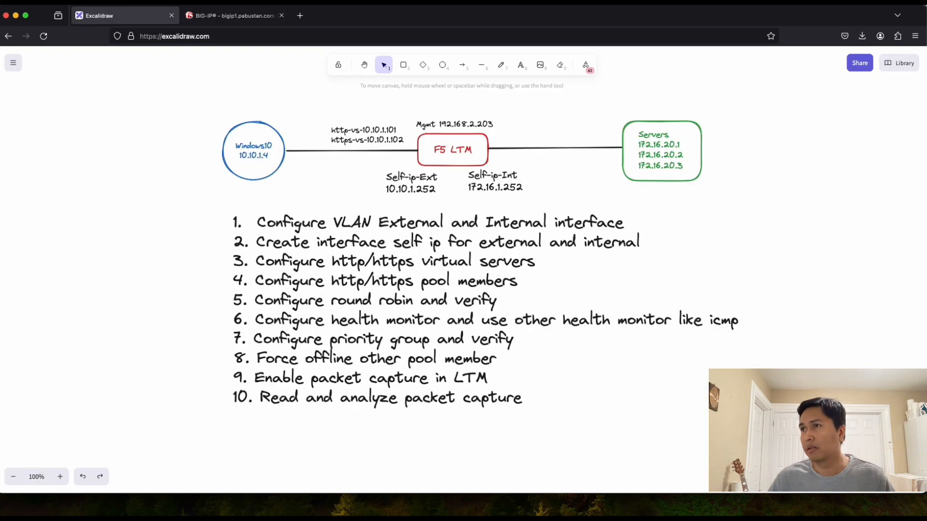
double_click(410, 191)
double_click(411, 191)
key("super+c")
key("Caps_Lock")
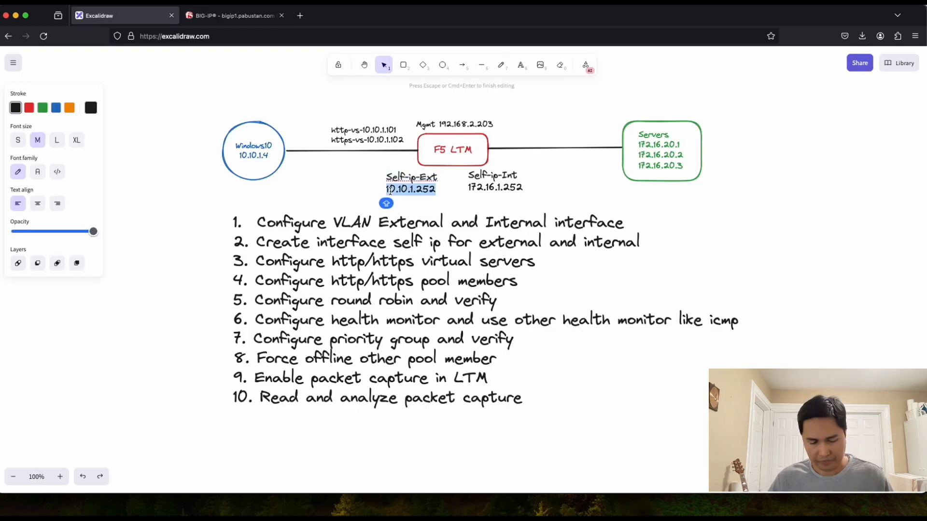
key("ctrl+Tab")
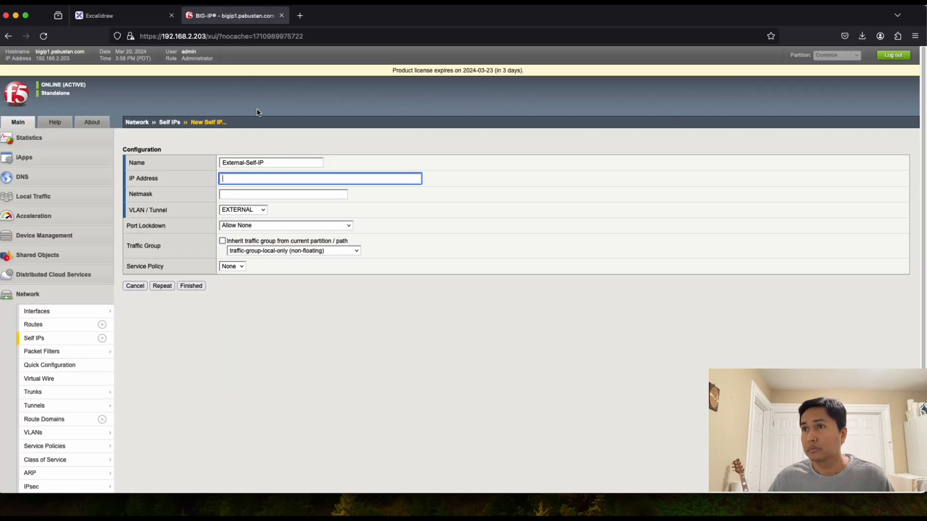
key("super+v")
left_click(372, 190)
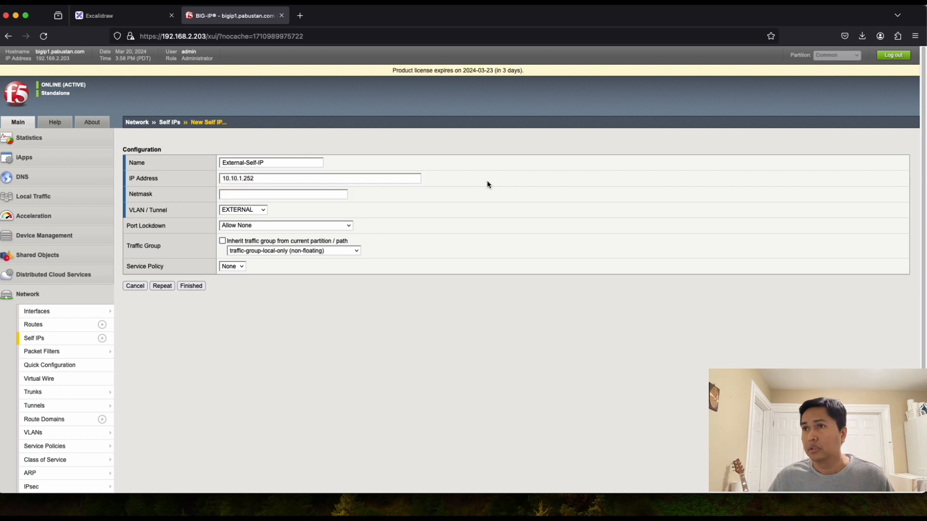
Step: Set netmask 255.255.0.0 on VLAN EXTERNAL and save with Repeat for another self IP
left_click(237, 195)
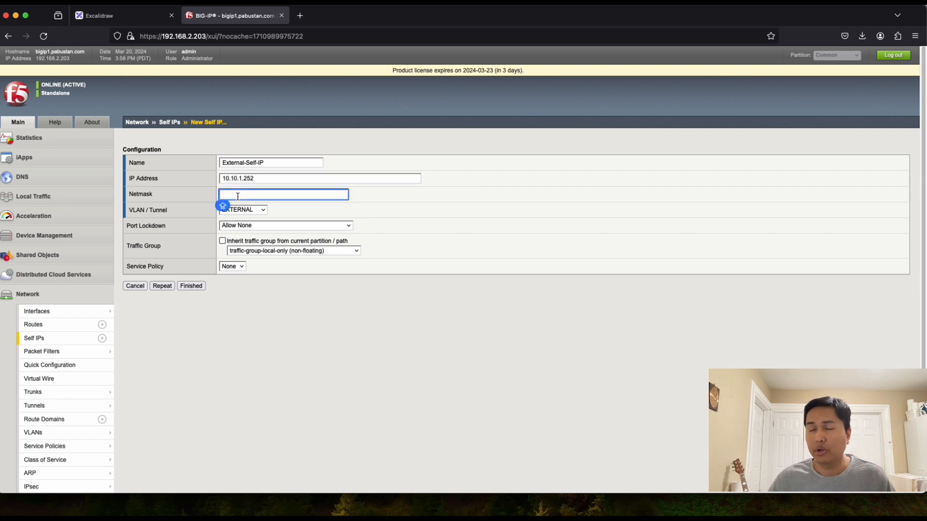
type("25")
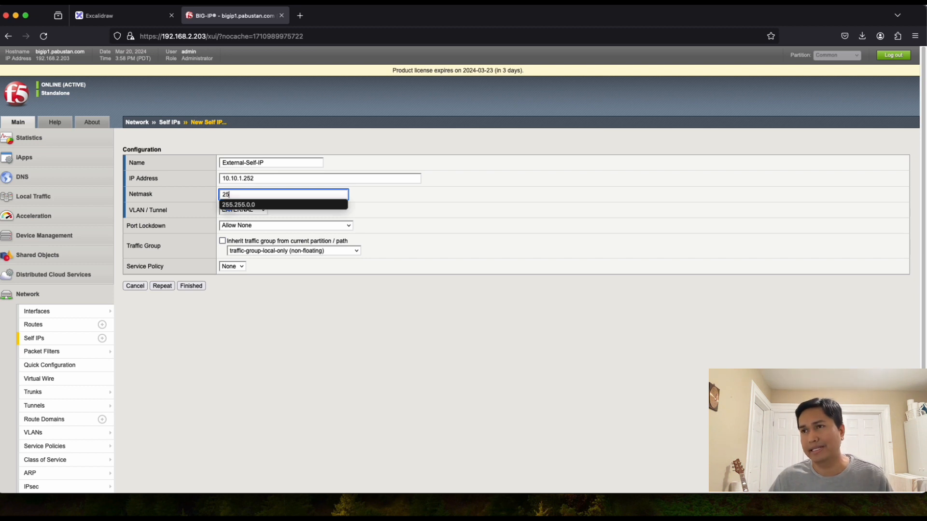
type("5")
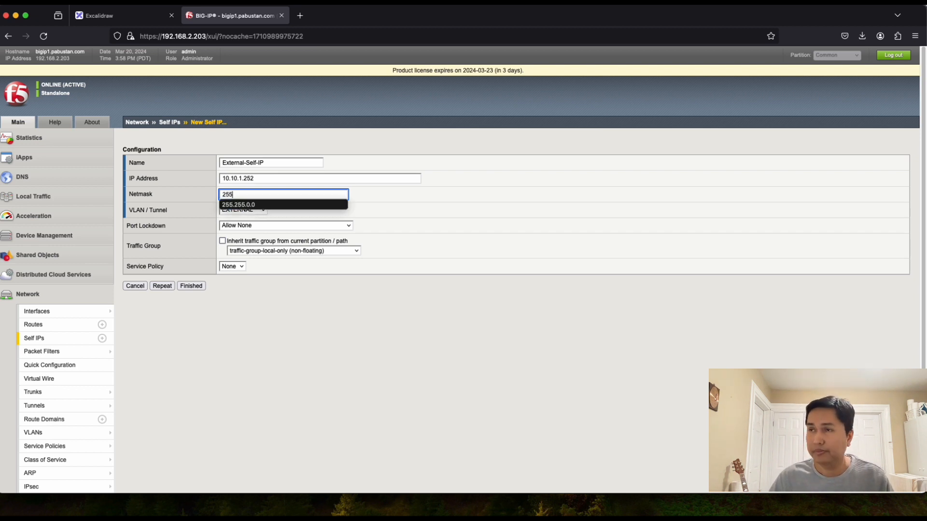
type(".255.0.0")
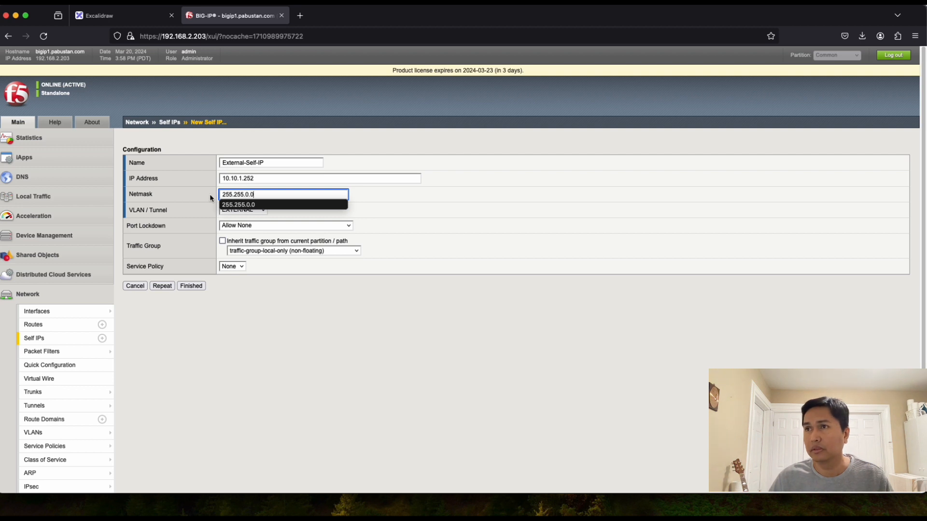
left_click(263, 206)
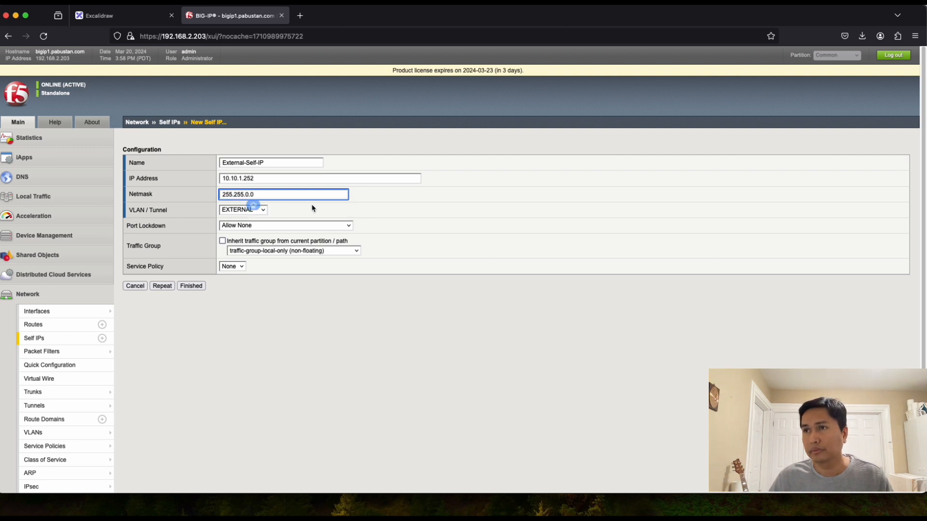
left_click(390, 213)
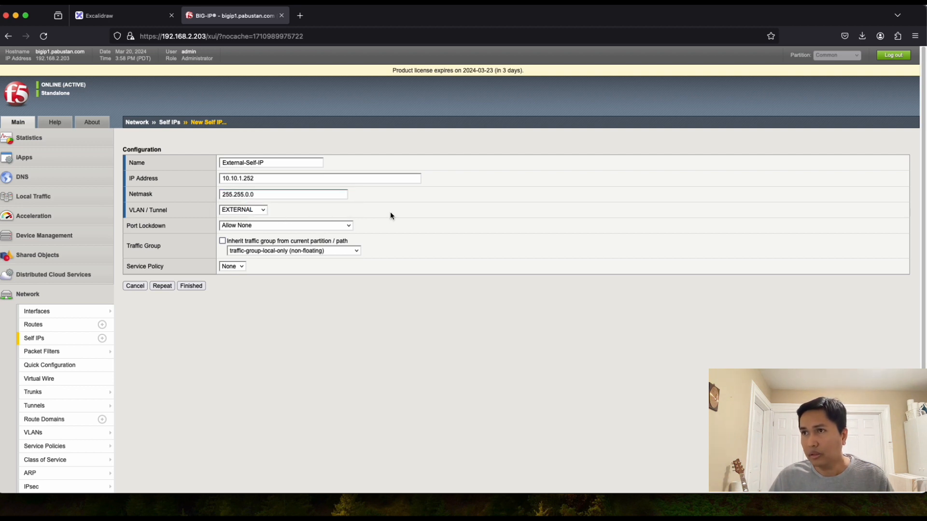
left_click(263, 211)
left_click(358, 208)
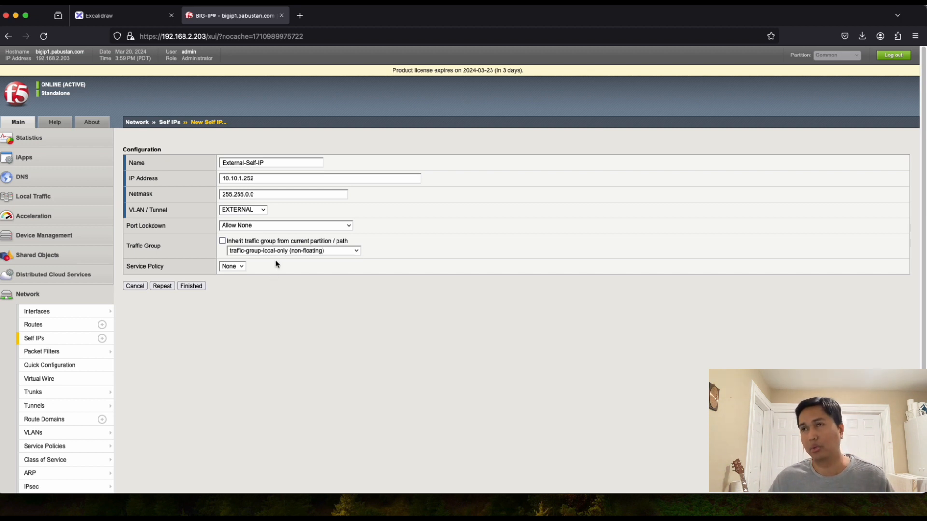
left_click(162, 286)
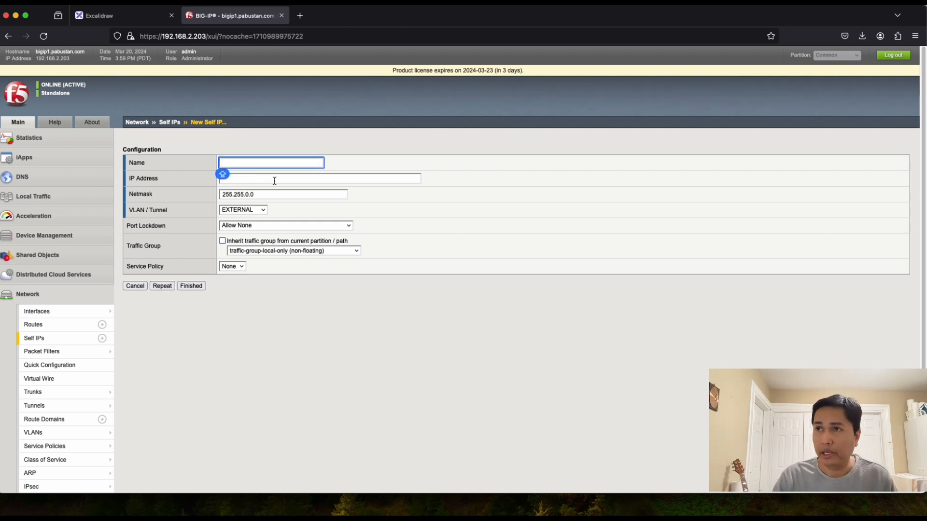
Step: Name the new self IP Internal-Self-IP
type("SE")
key("BackSpace")
key("BackSpace")
type("SE")
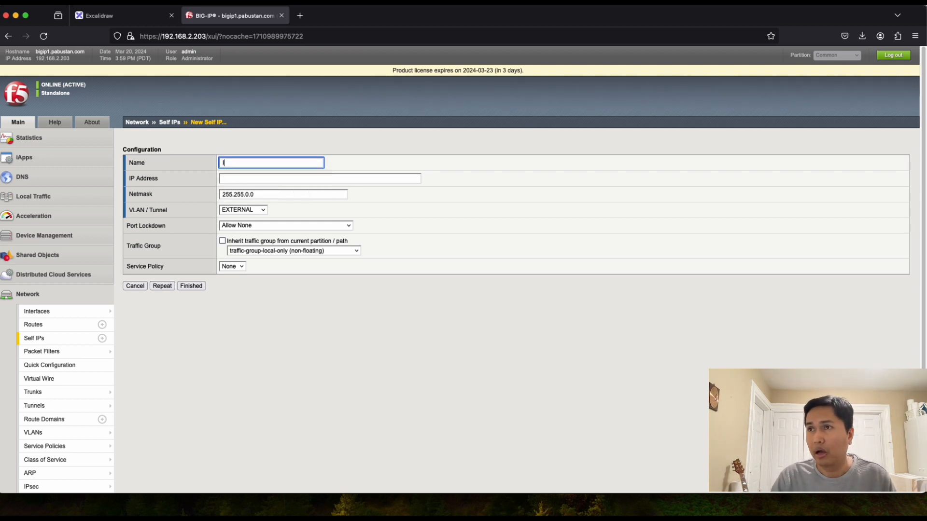
key("BackSpace")
key("BackSpace")
key("Caps_Lock")
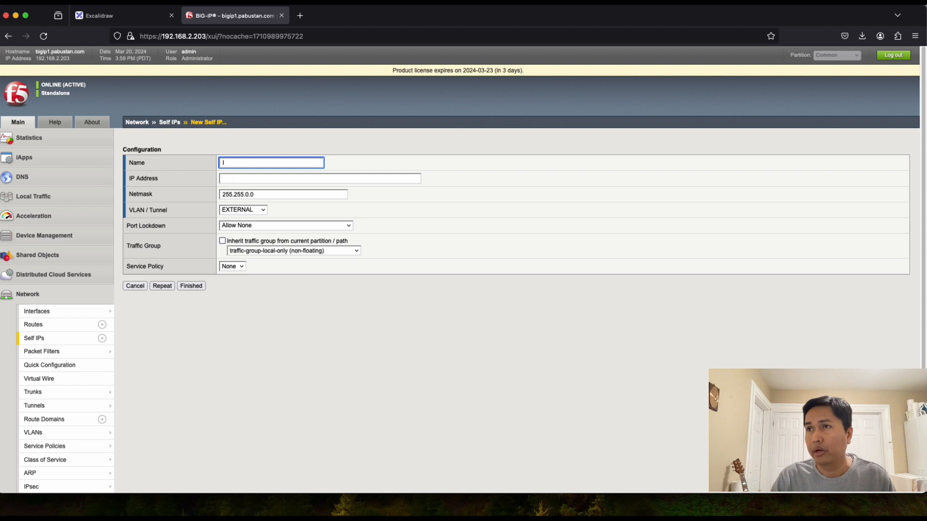
type("Inter")
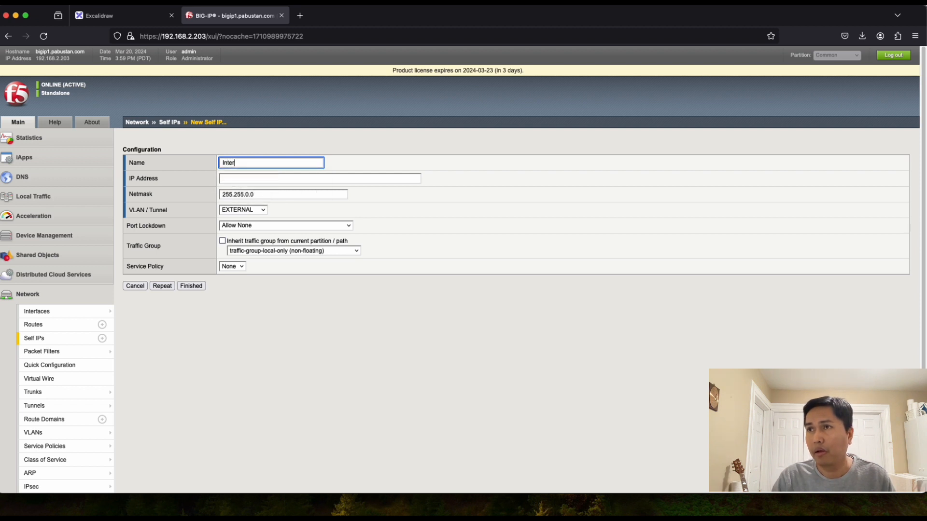
type("nal")
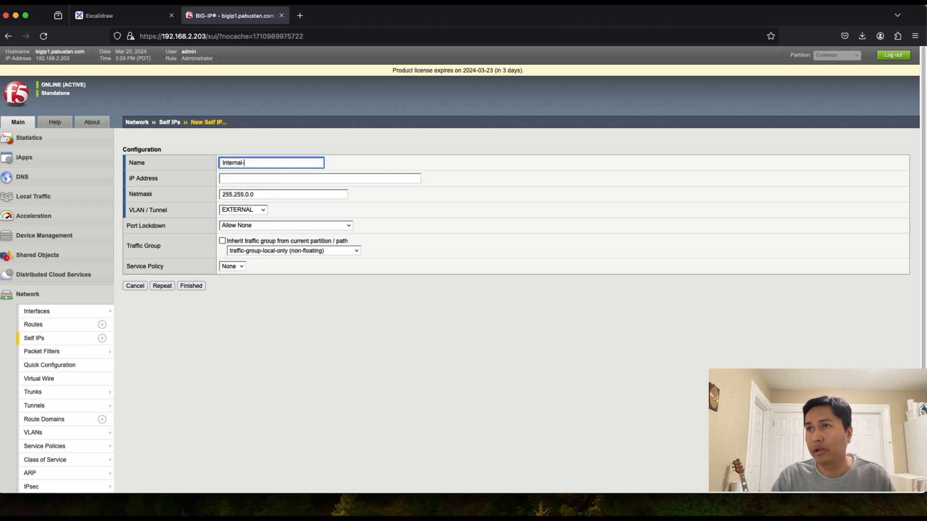
type("-Self-IP")
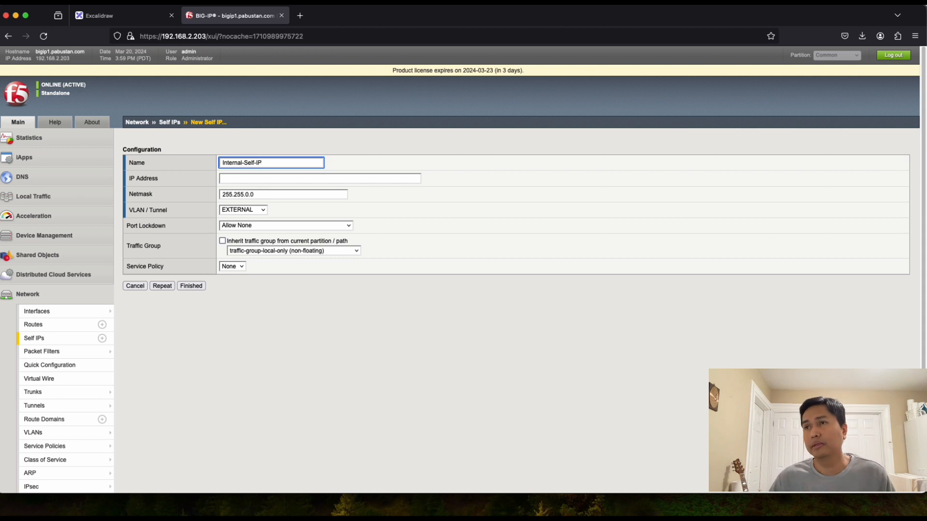
Step: Enter 172.16.1.252, copied from the diagram, as the address and assign VLAN INTERNAL
left_click(260, 178)
left_click(108, 14)
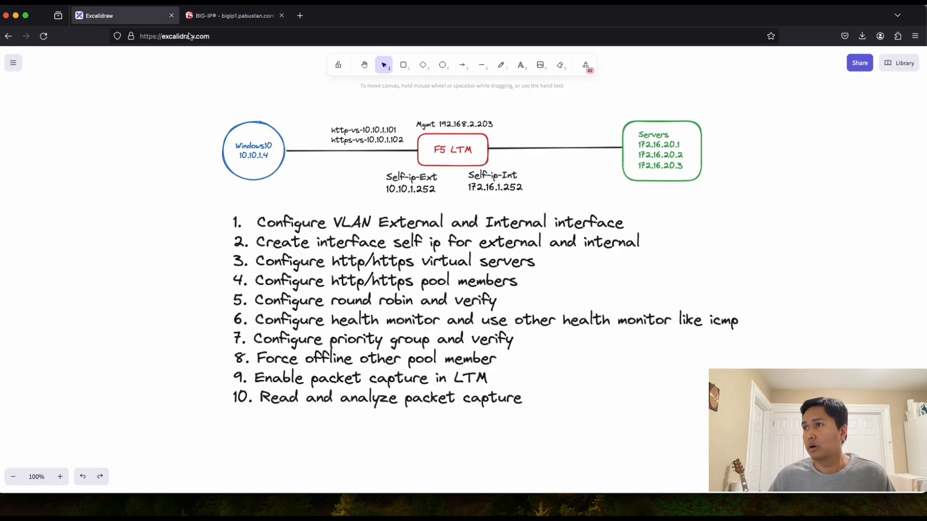
double_click(502, 188)
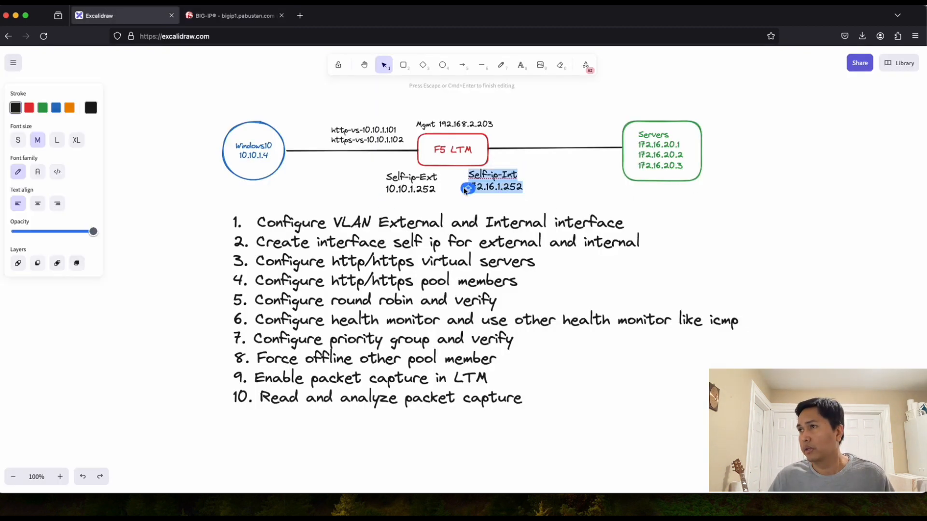
left_click(470, 187)
mouse_move(470, 187)
left_mouse_down()
mouse_move(523, 188)
mouse_move(469, 188)
left_mouse_up()
key("super+c")
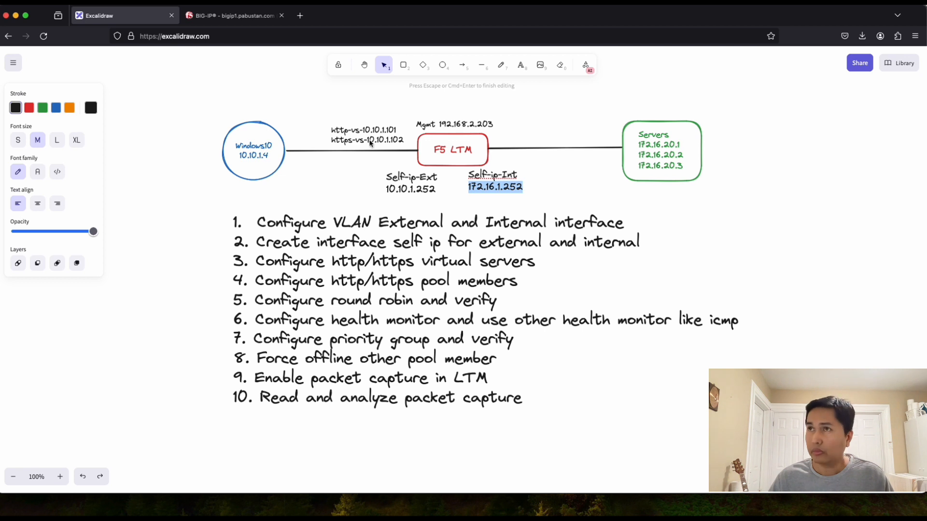
left_click(231, 16)
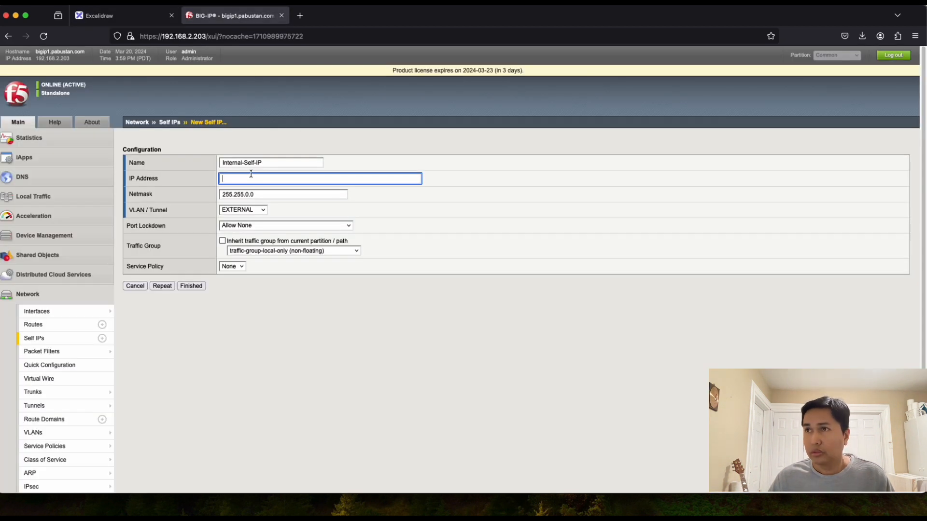
key("super+v")
left_click(322, 179)
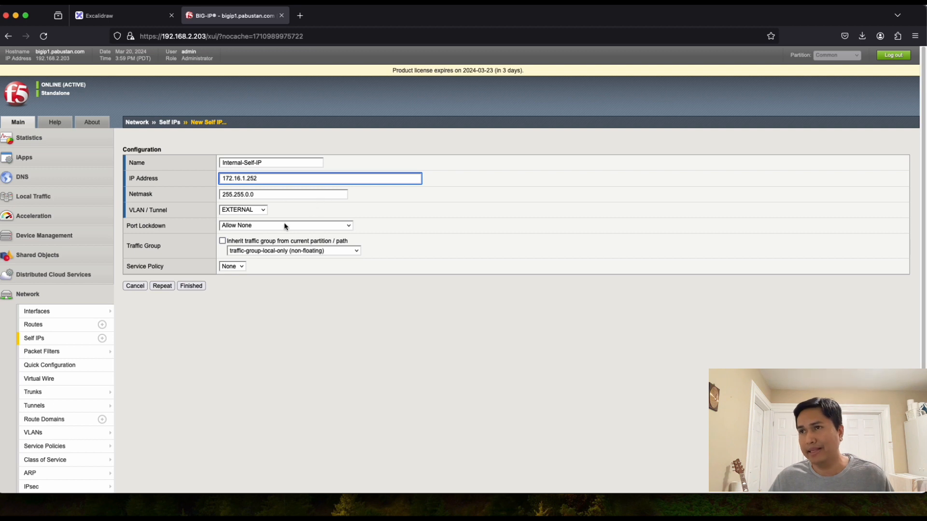
left_click(264, 210)
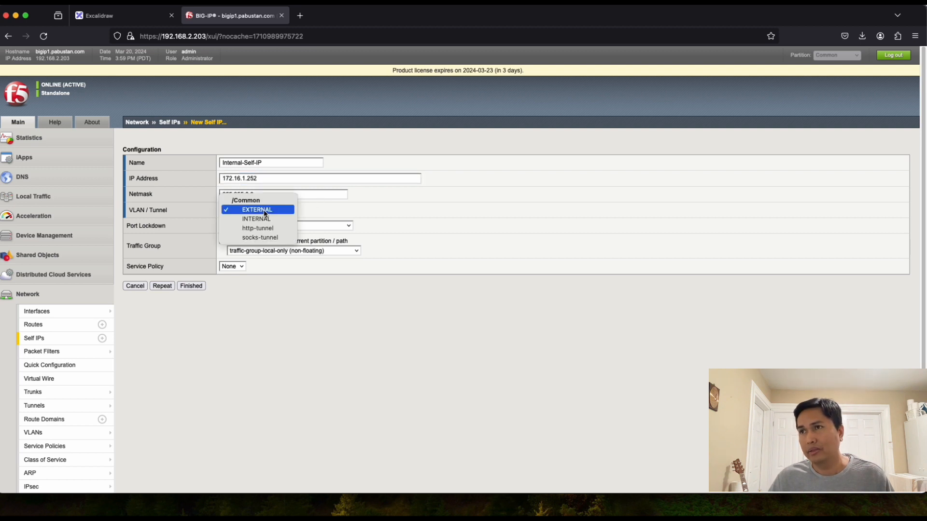
left_click(263, 220)
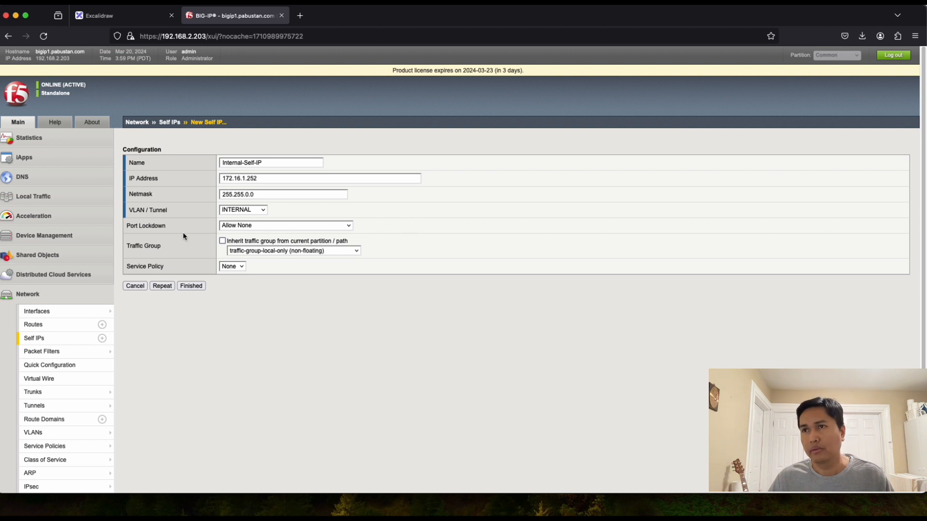
Step: Finish Internal-Self-IP, review the diagram's task list, and expand Local Traffic
left_click(191, 287)
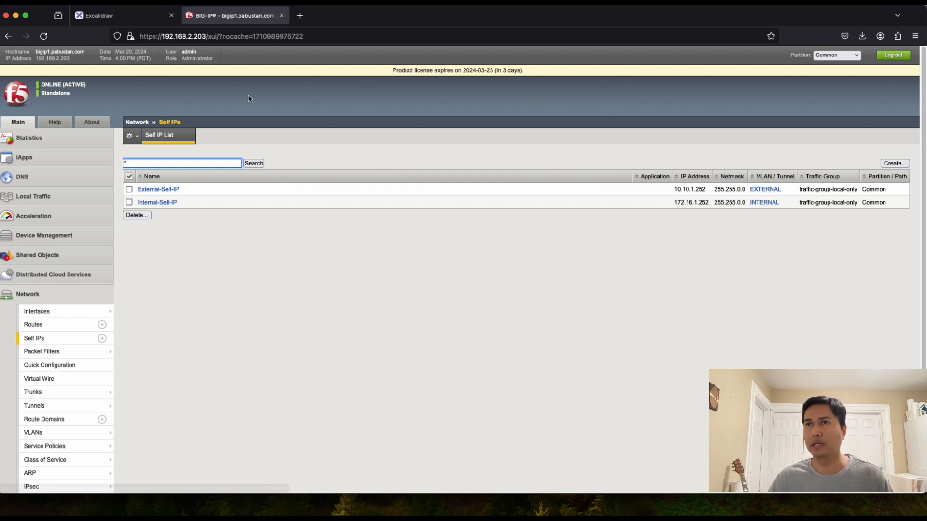
left_click(123, 16)
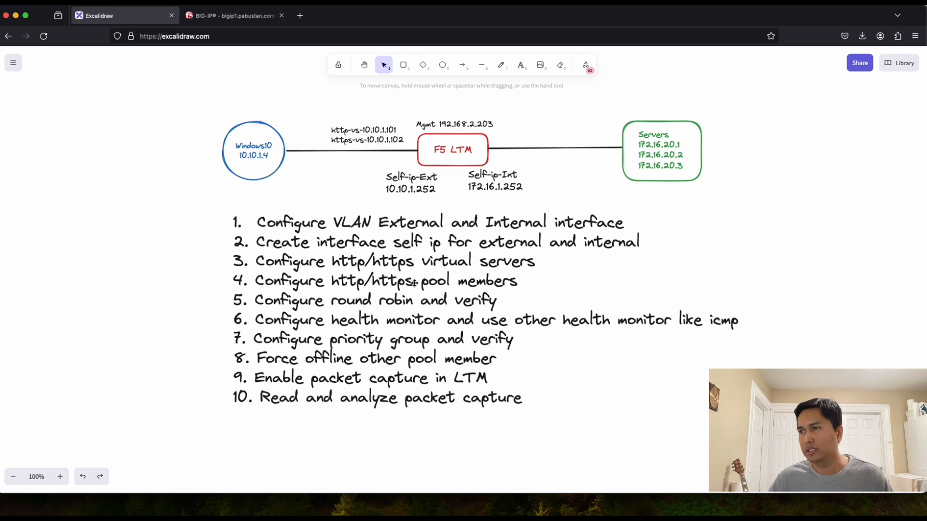
left_click(234, 15)
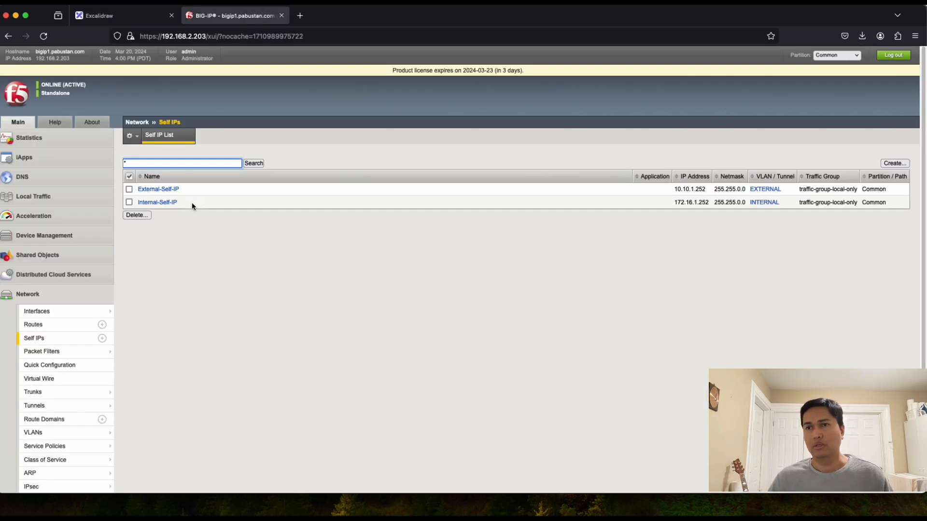
left_click(28, 200)
Step: Start a new virtual server named http-vs-10.10.1.101, copying the name from the diagram
mouse_move(48, 229)
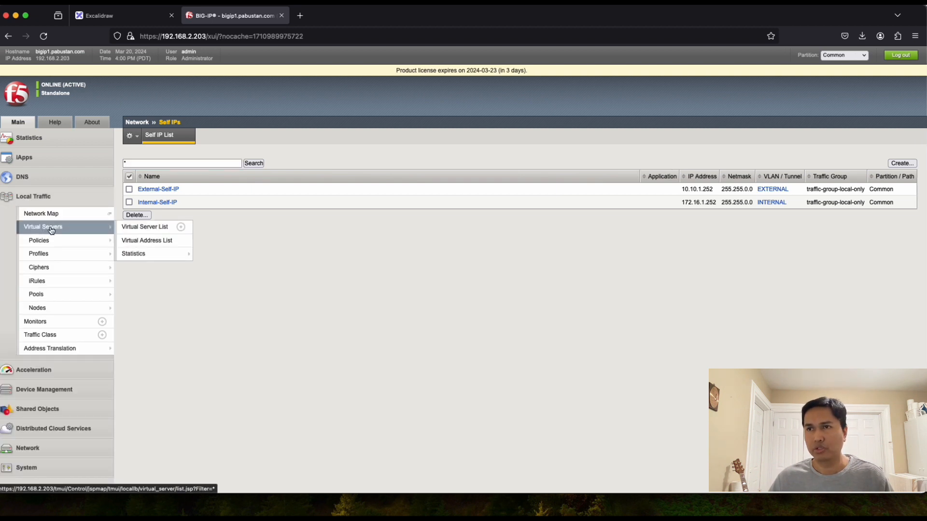
left_click(145, 227)
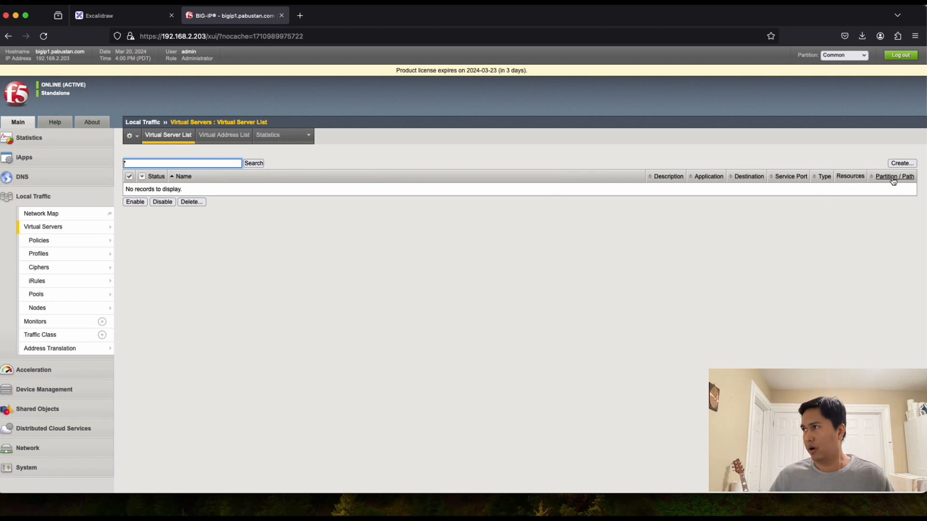
left_click(901, 163)
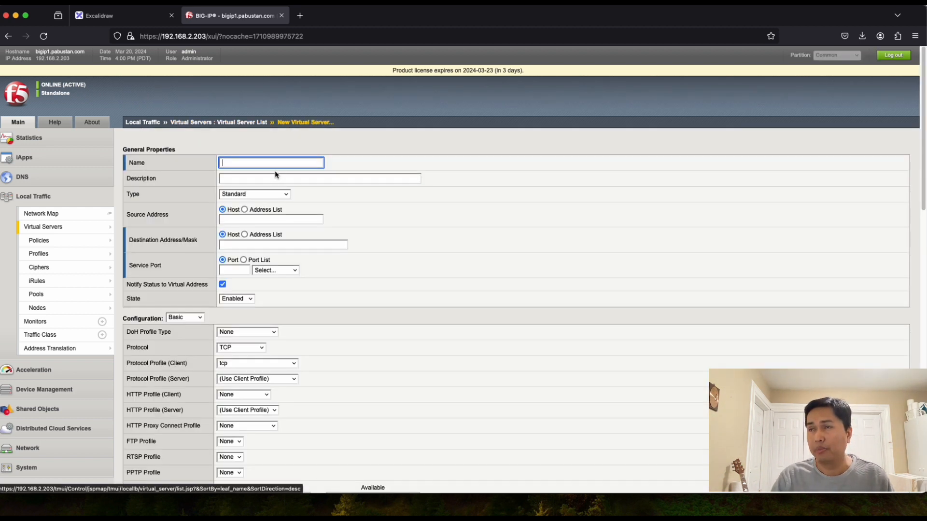
type("http")
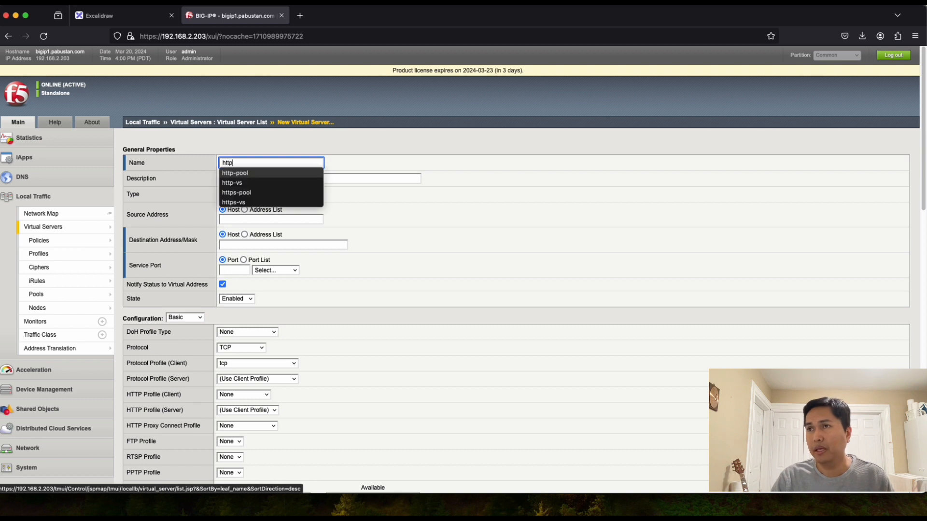
type("-vs")
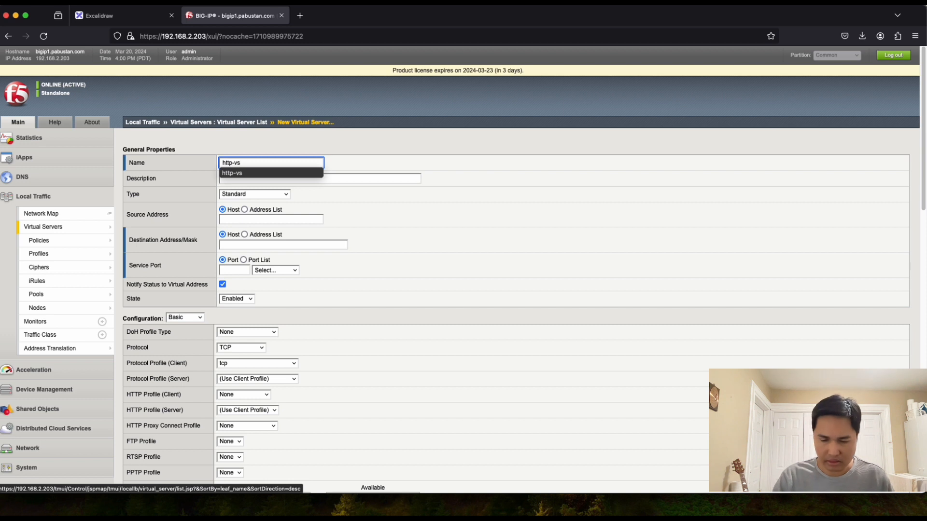
type("-")
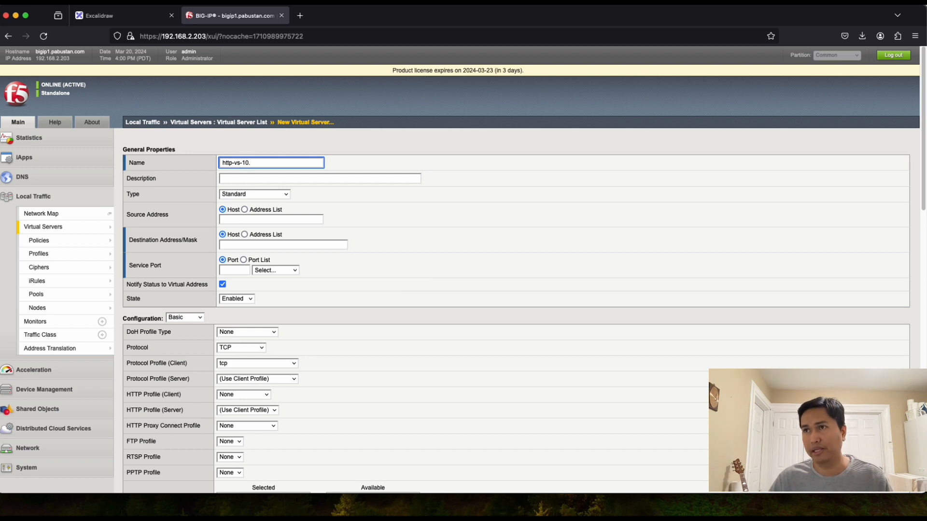
type("10.1.10")
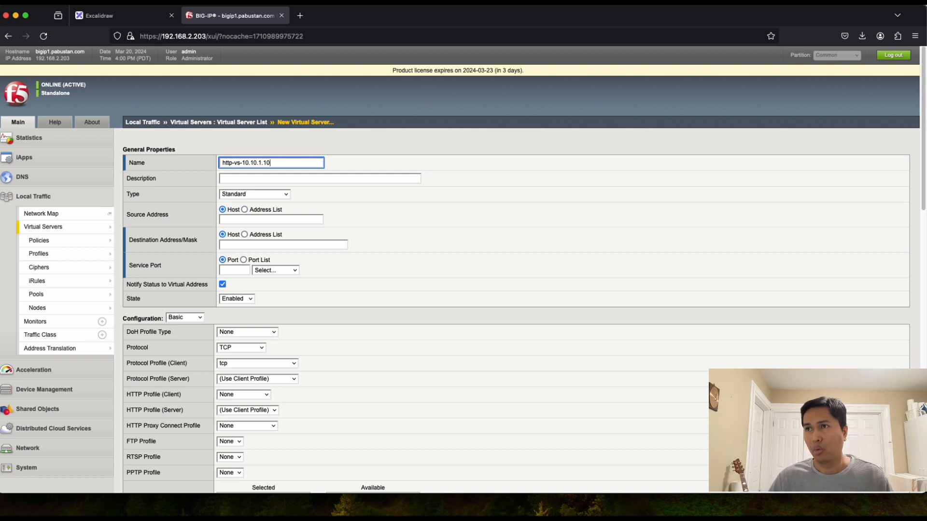
type("1")
left_click(111, 15)
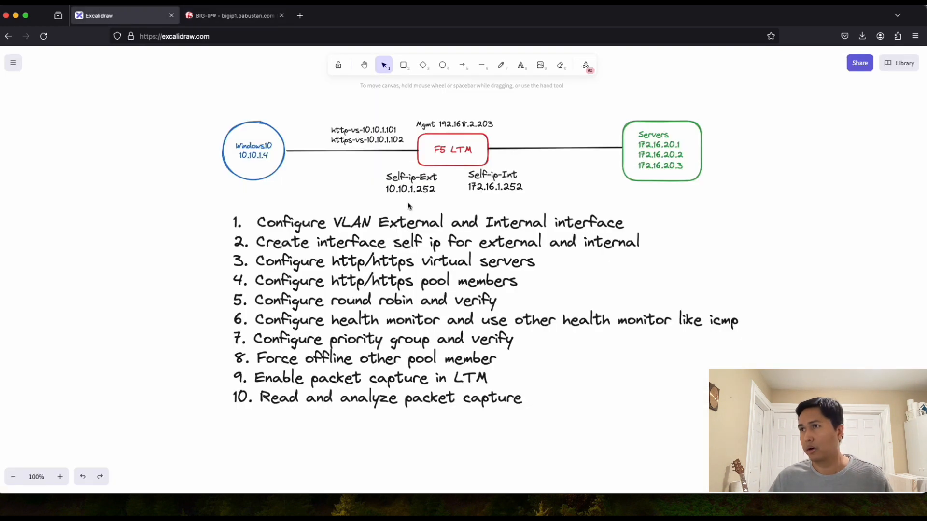
double_click(366, 130)
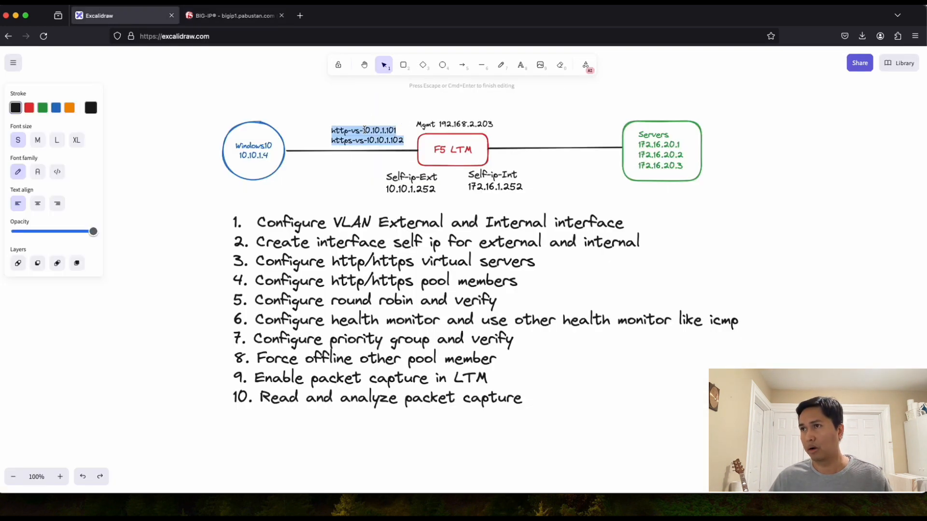
left_click(383, 131)
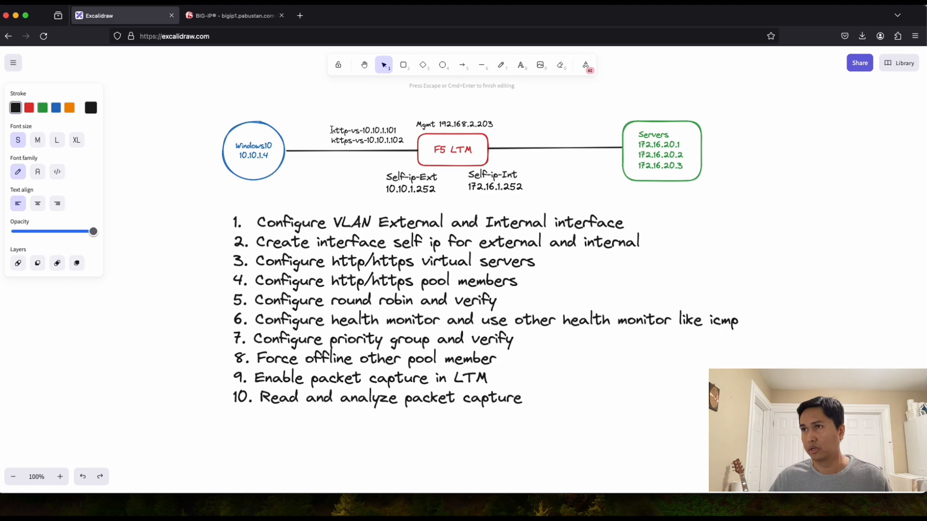
left_click_drag(331, 131, 397, 131)
key("super+c")
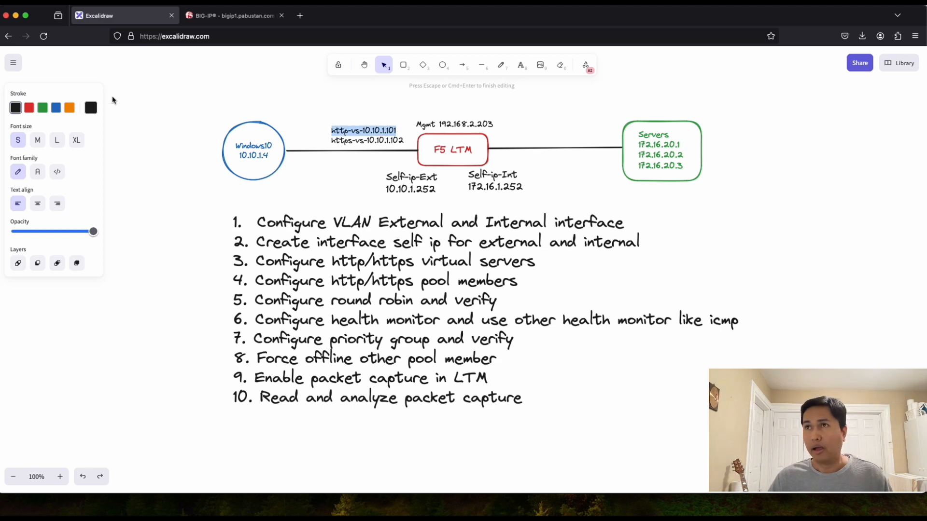
left_click(210, 19)
left_click_drag(290, 163, 170, 155)
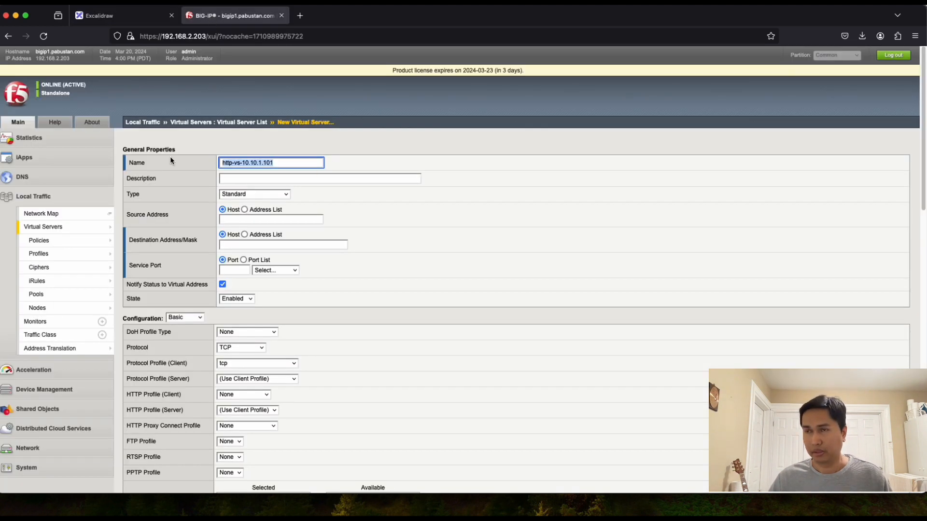
key("super+v")
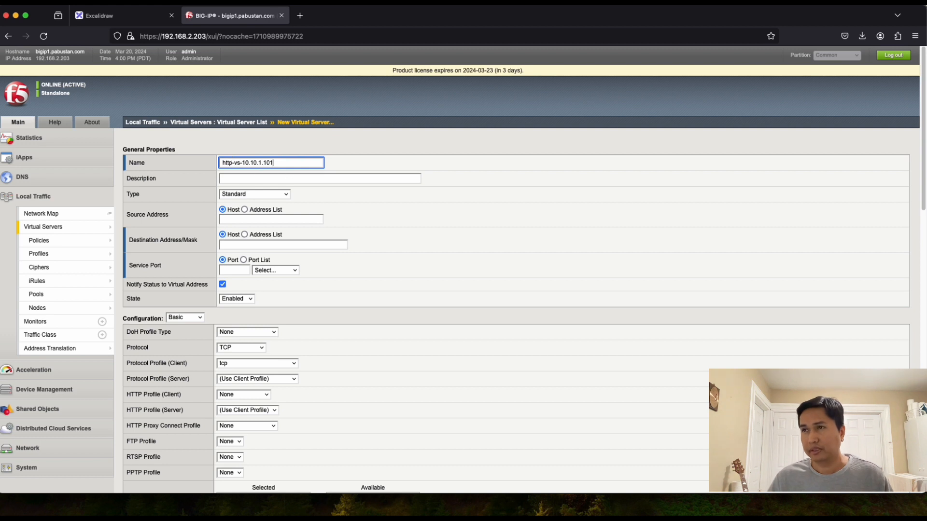
Step: Set description 'http virtual server' and destination address 10.10.1.101
left_click(240, 178)
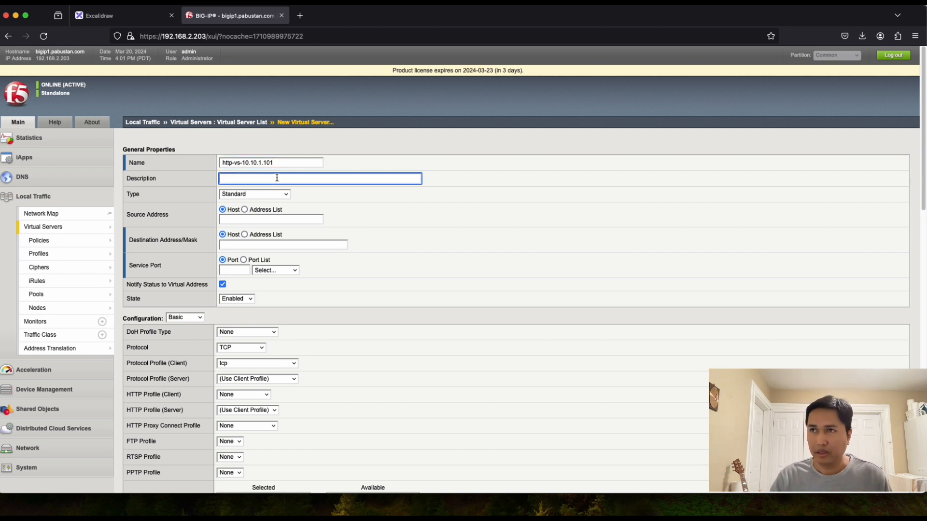
type("H")
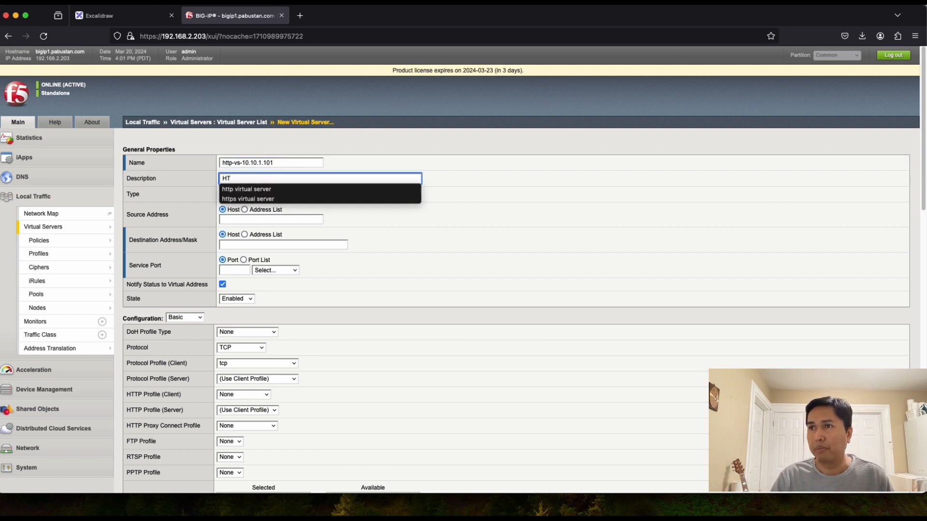
type("ttp ")
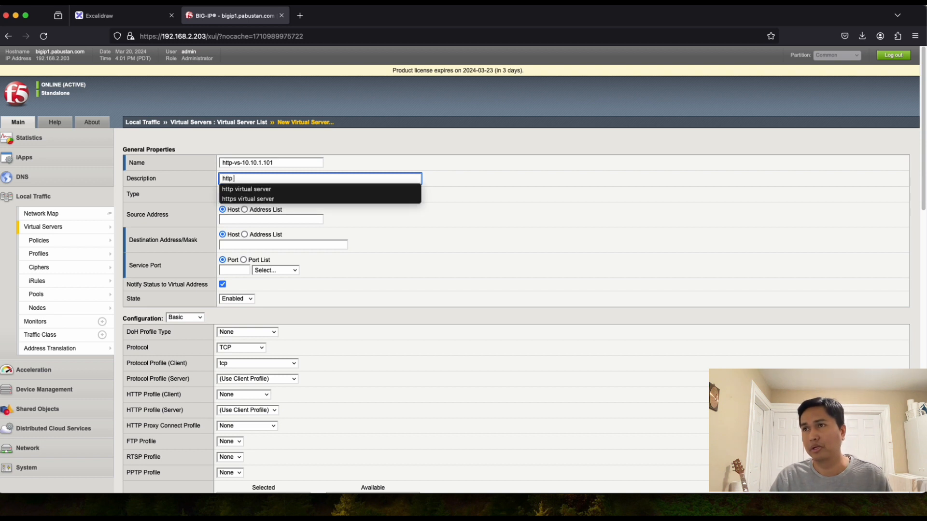
type("vi")
left_click(246, 189)
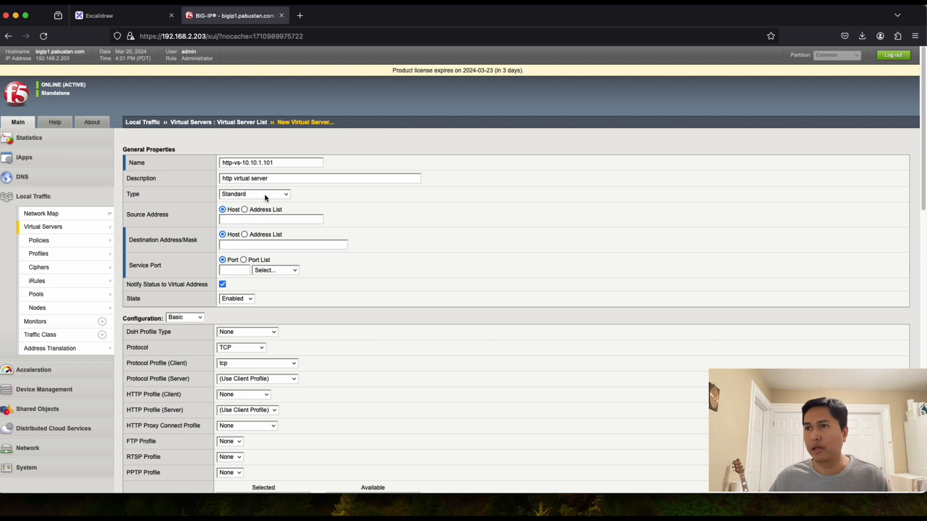
left_click(242, 246)
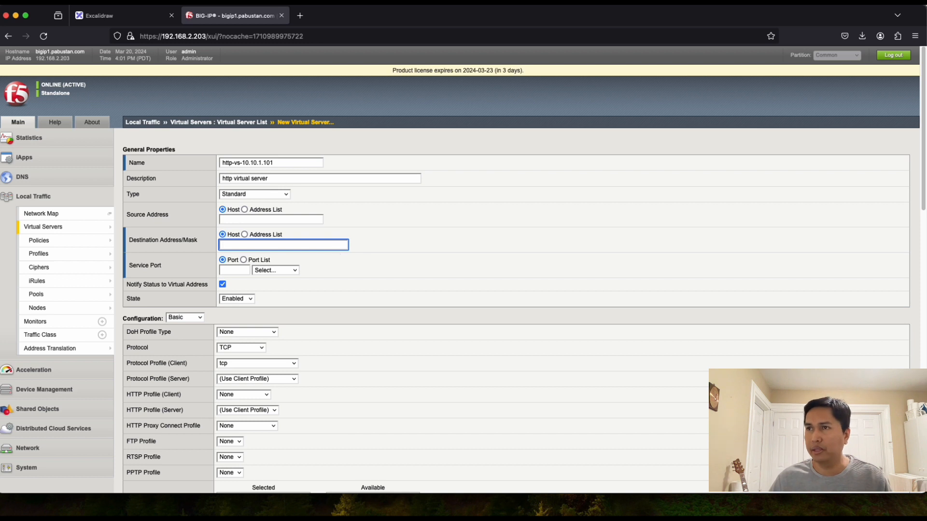
left_click_drag(274, 163, 246, 163)
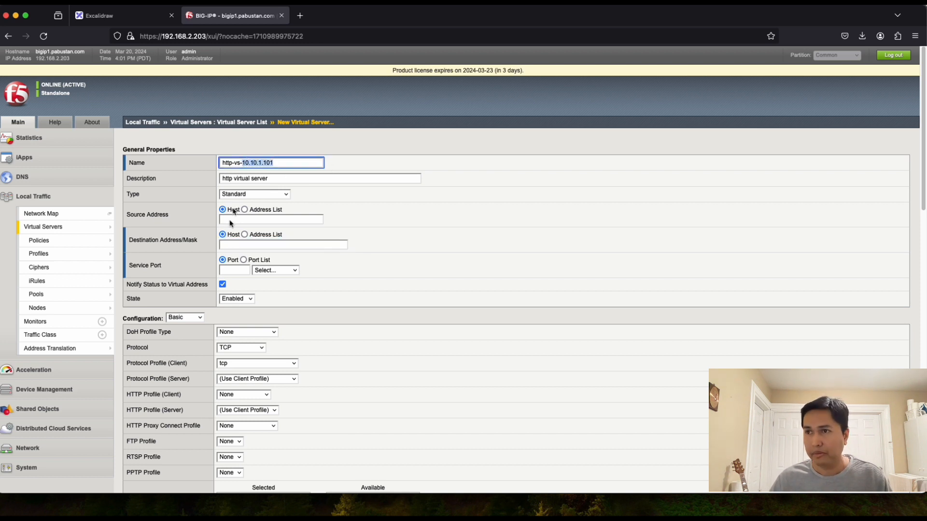
left_click(248, 245)
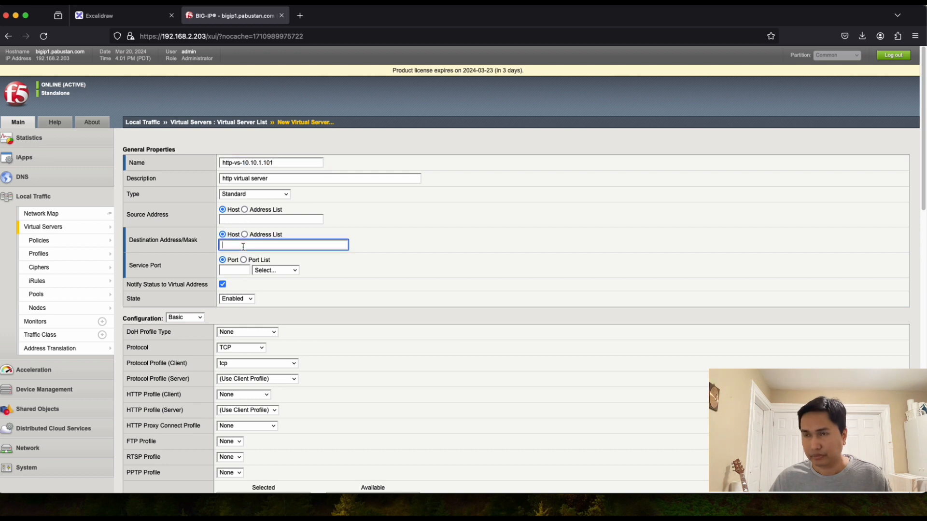
type("10.10.1.101")
left_click(387, 236)
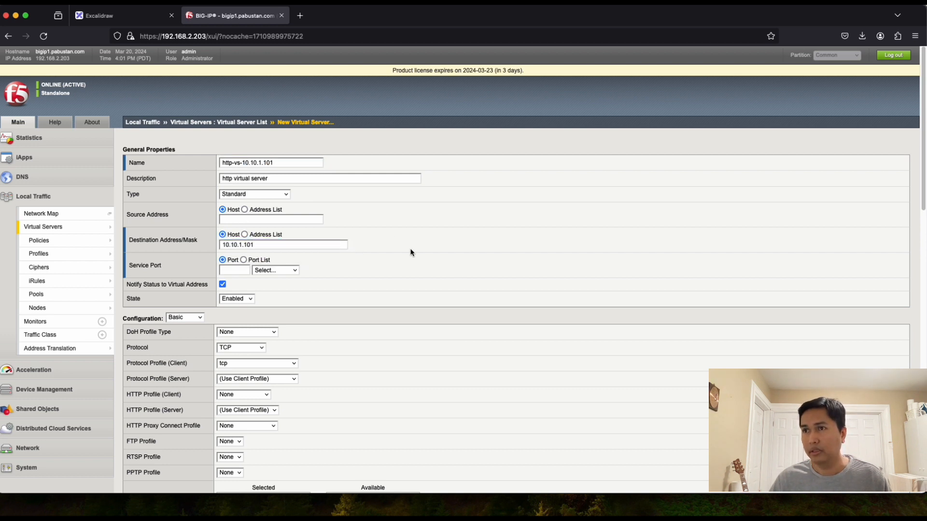
Step: Set the service port to 80 (HTTP), review the form, then view the network diagram
left_click(235, 270)
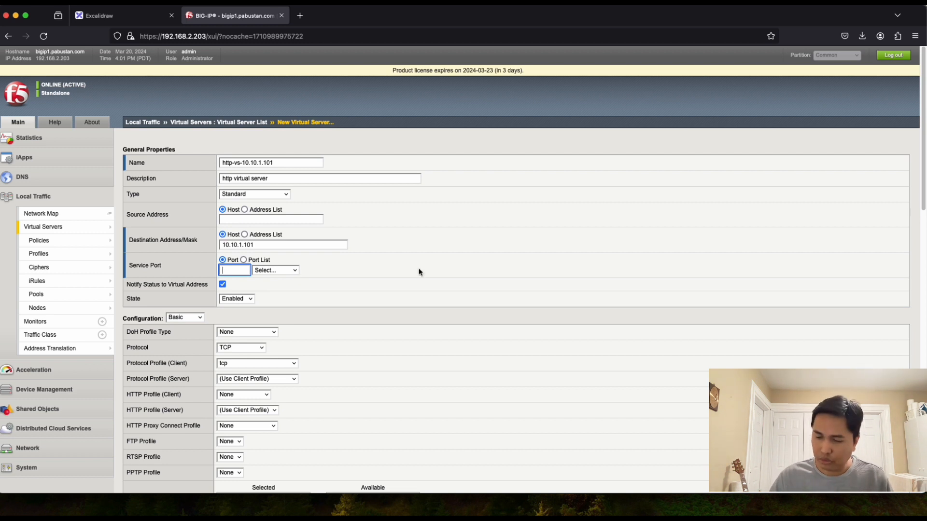
type("80")
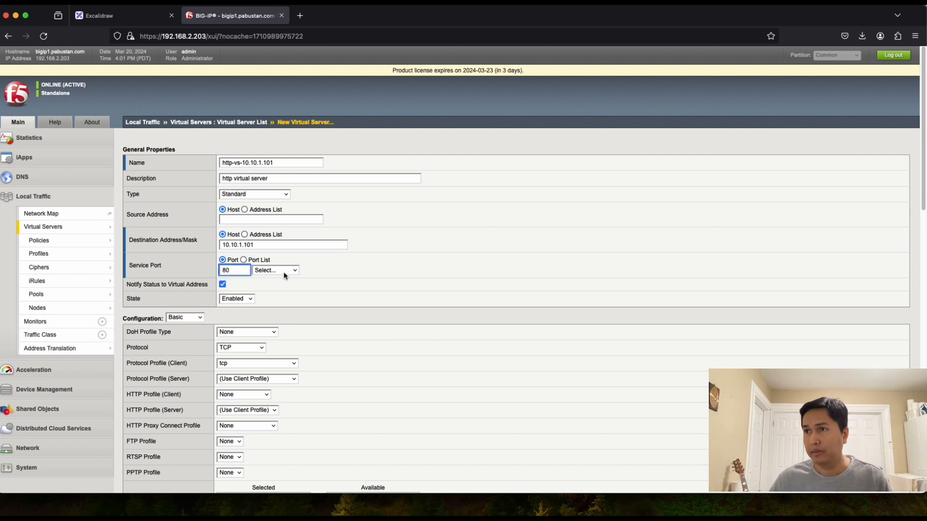
left_click(339, 265)
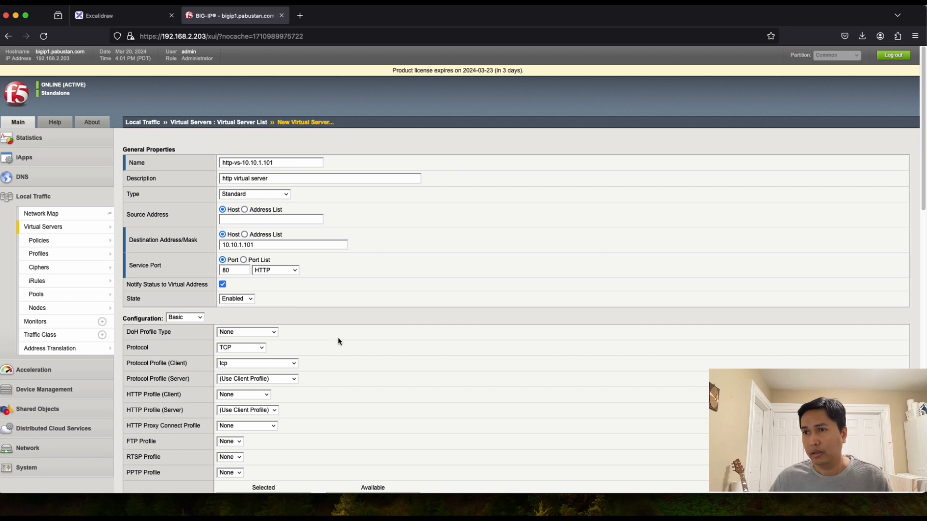
scroll(339, 341, "down", 10)
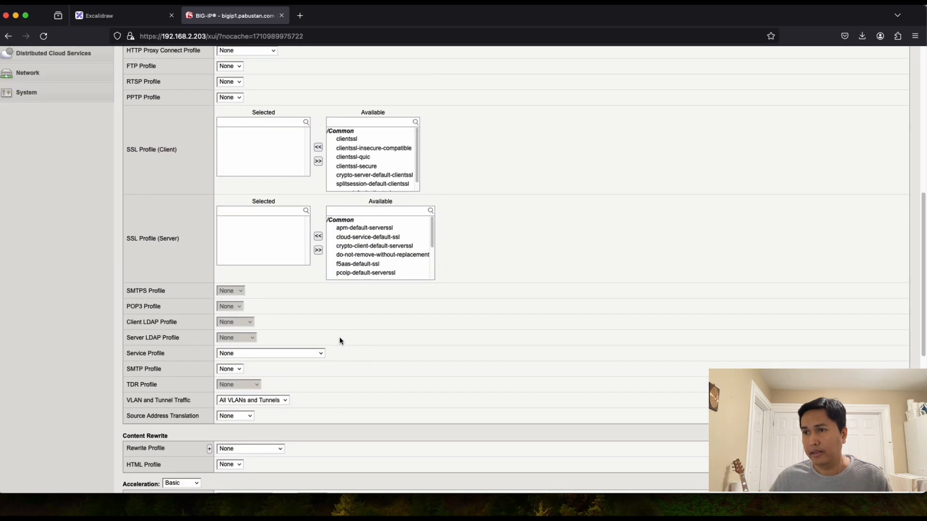
scroll(340, 341, "down", 3)
scroll(356, 321, "up", 15)
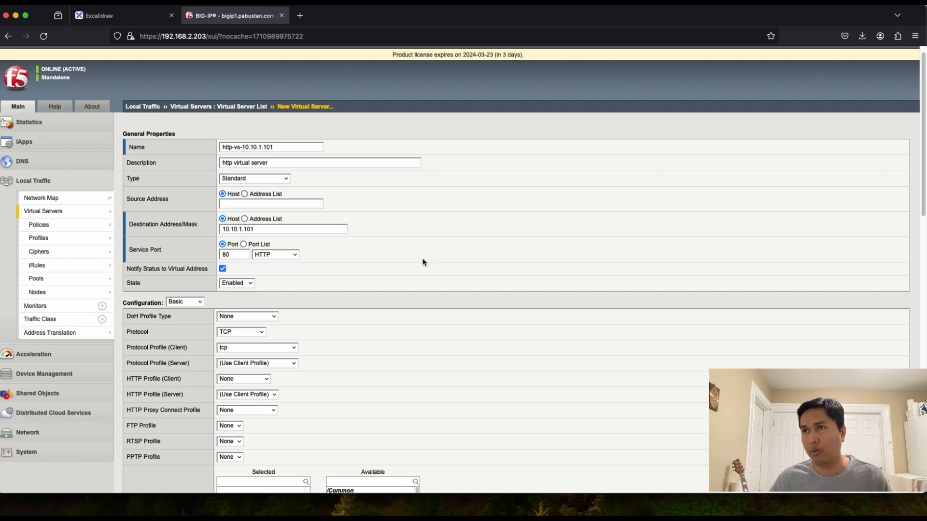
left_click(103, 15)
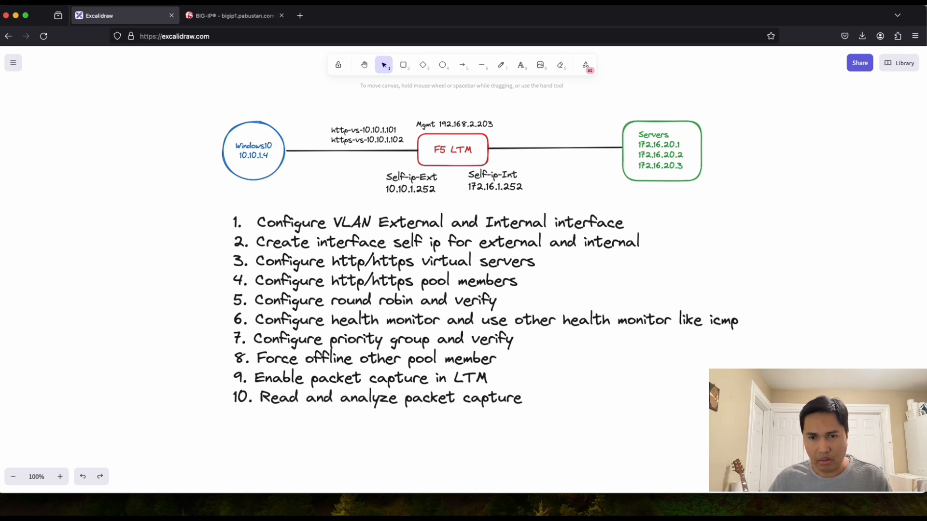
Step: On the Windows 10 VM, run 'ping 10.10.1.100 -t' in Command Prompt
key("super+Tab")
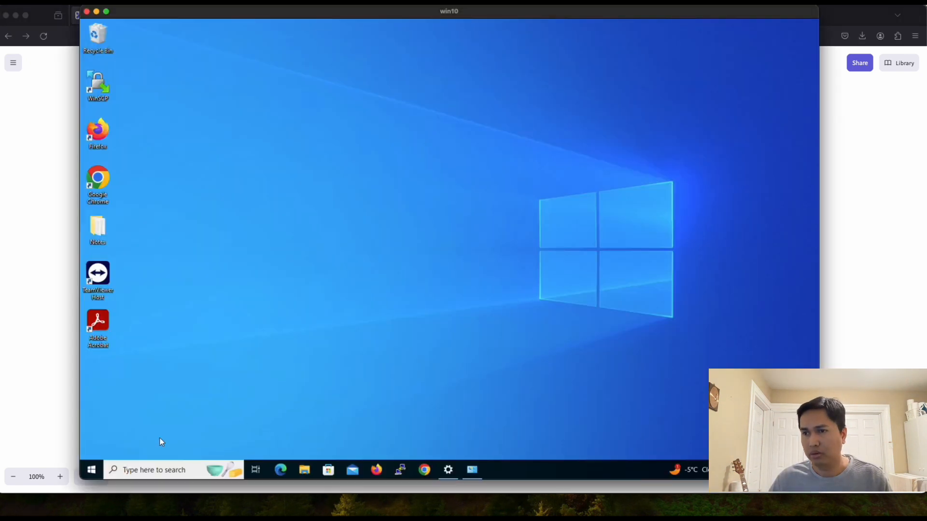
left_click(132, 471)
type("dmd")
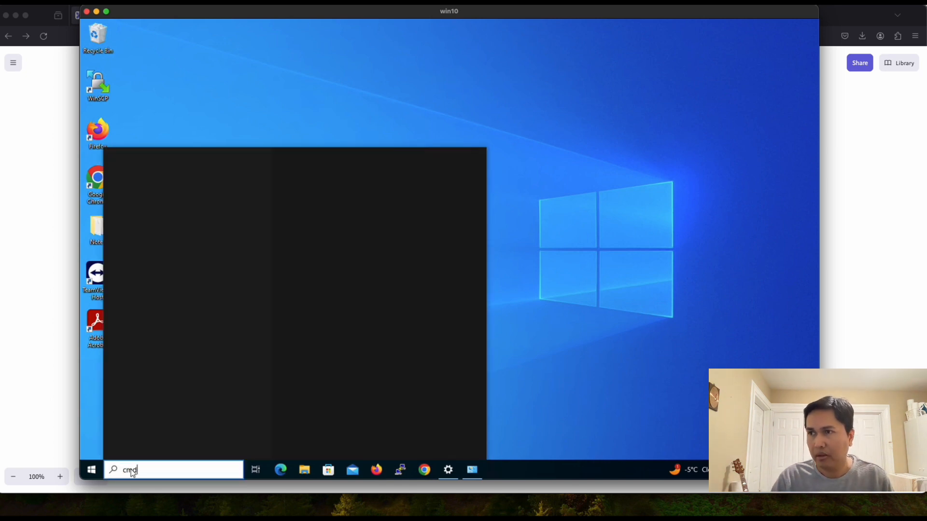
key("Return")
type("ping 10.10.1.")
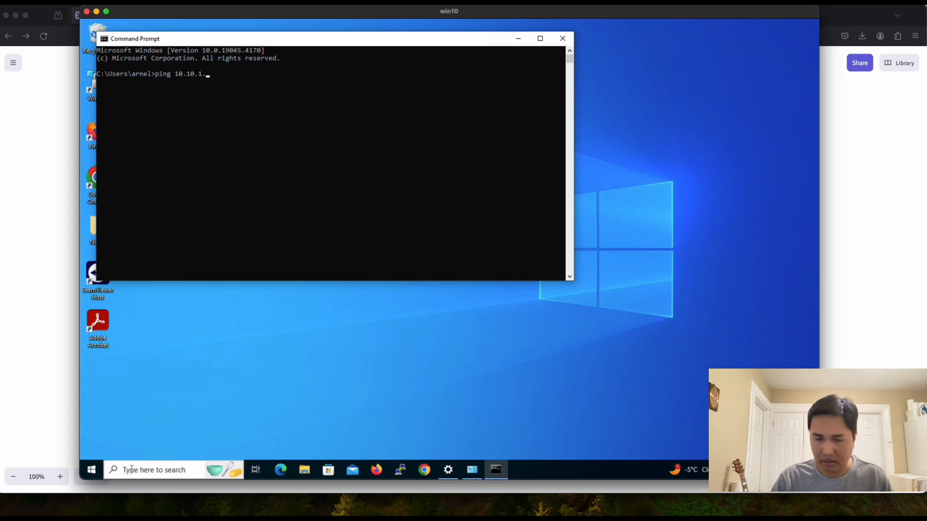
type("100")
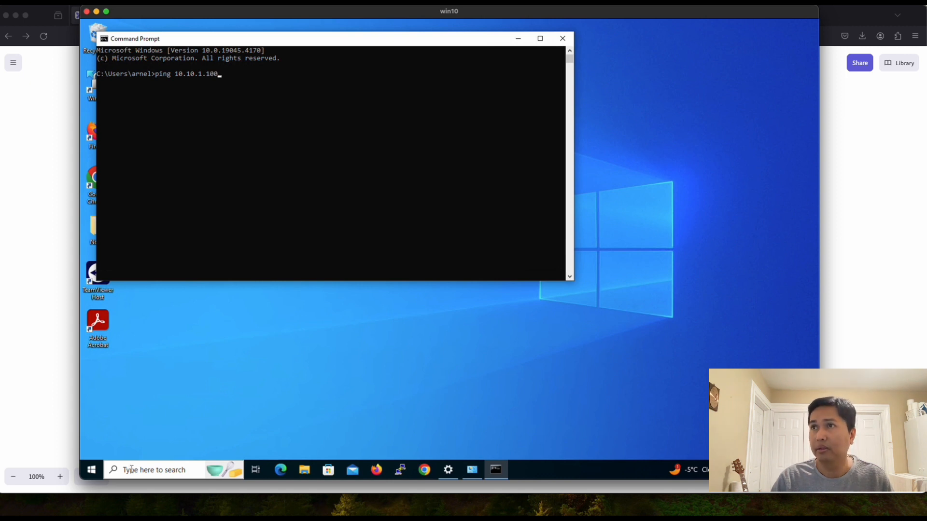
type(" -t")
key("Return")
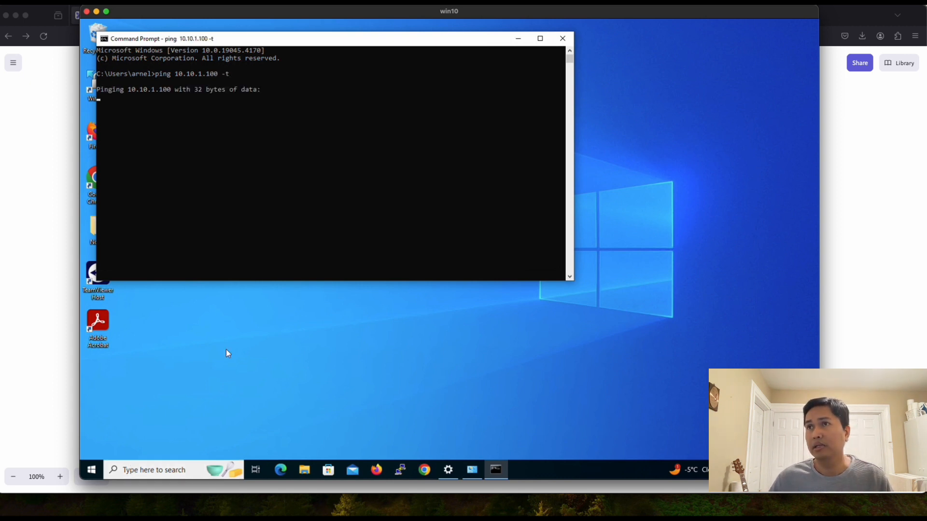
left_click_drag(249, 42, 365, 97)
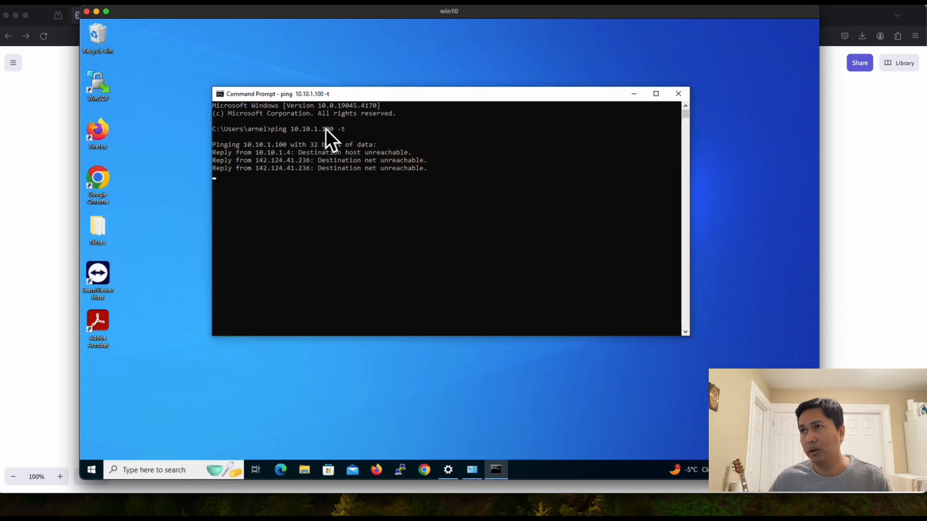
left_click(42, 105)
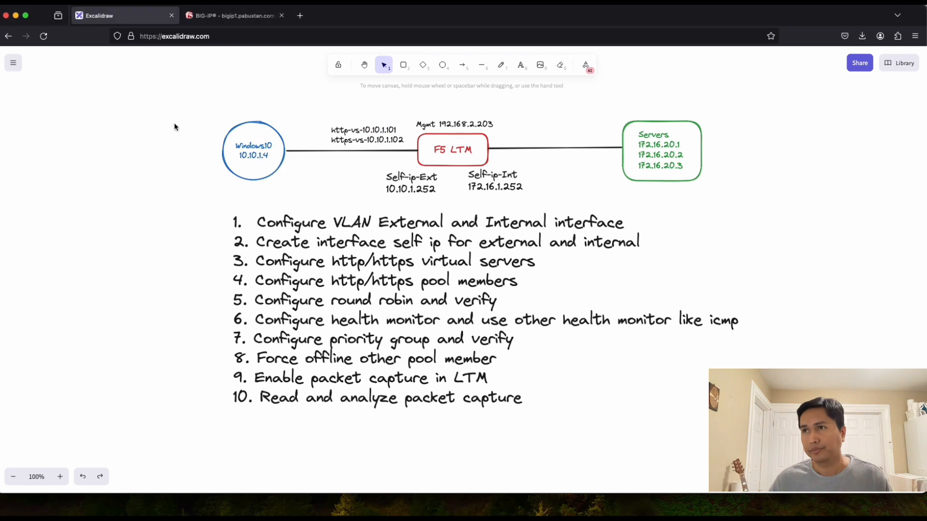
left_click(226, 17)
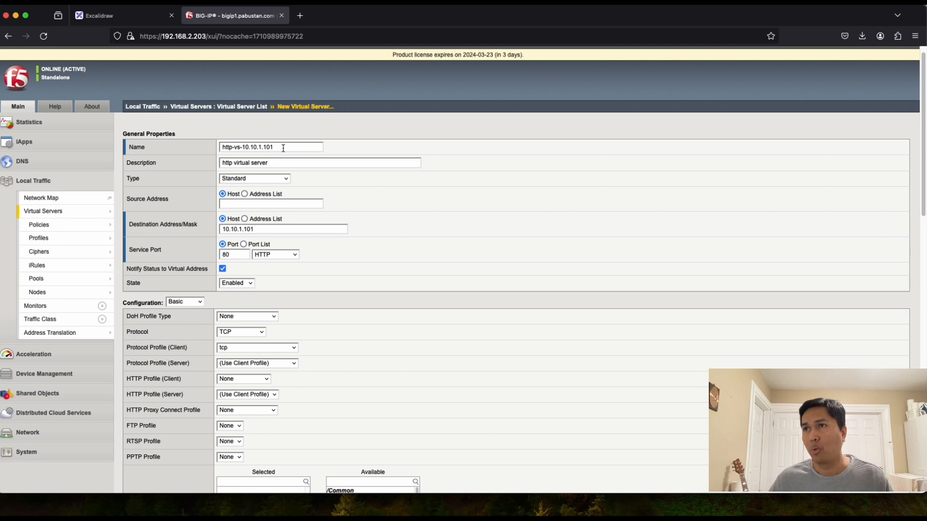
left_click(129, 19)
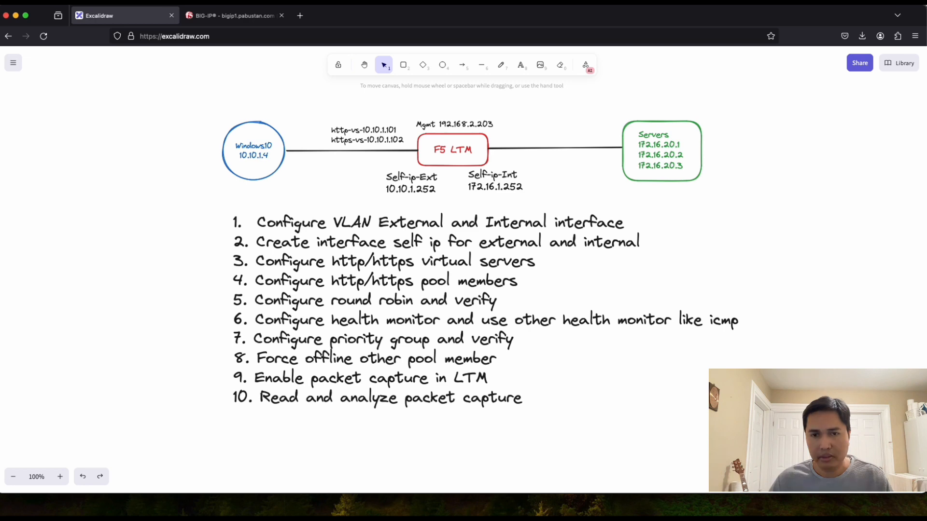
Step: Stop that ping and run 'ping 10.10.1.101 -t' instead
key("super+Tab")
left_click(371, 286)
key("ctrl+c")
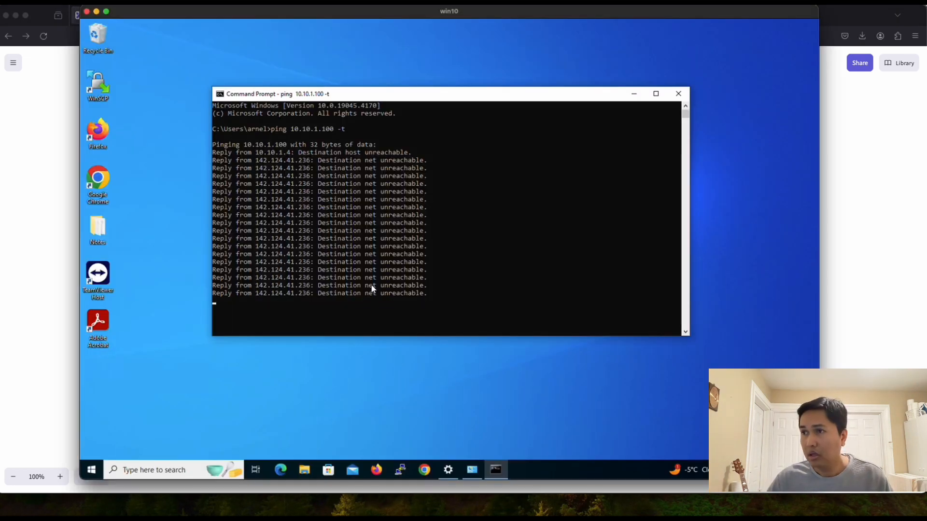
key("ctrl+c")
key("Up")
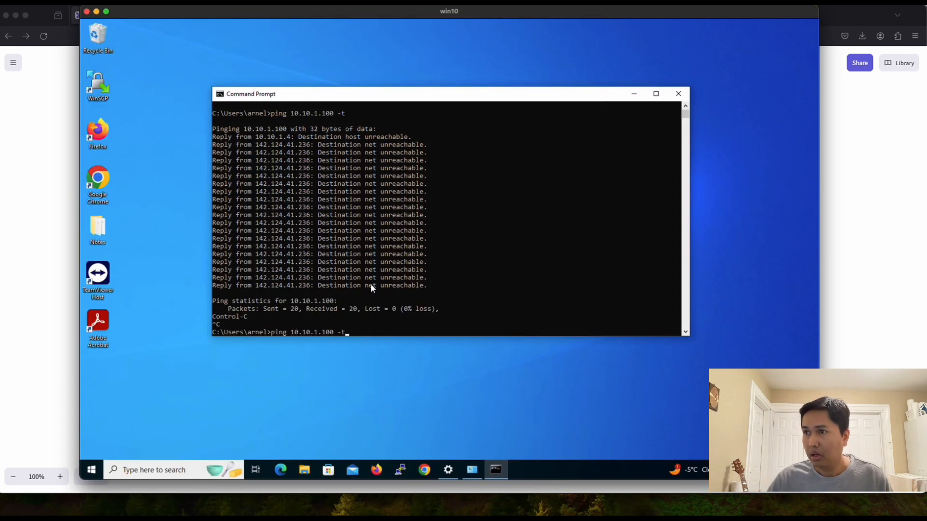
key("BackSpace")
key("BackSpace")
key("BackSpace")
key("BackSpace")
type("1 -t")
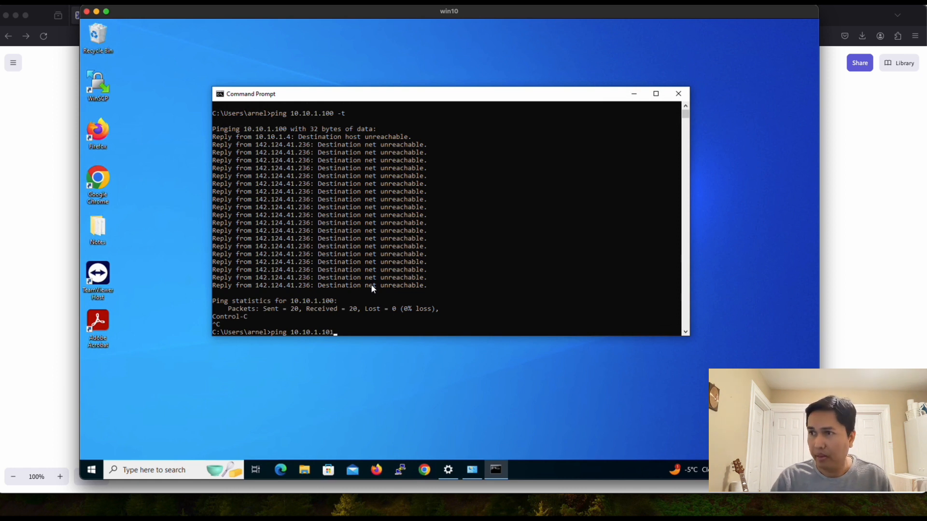
key("Return")
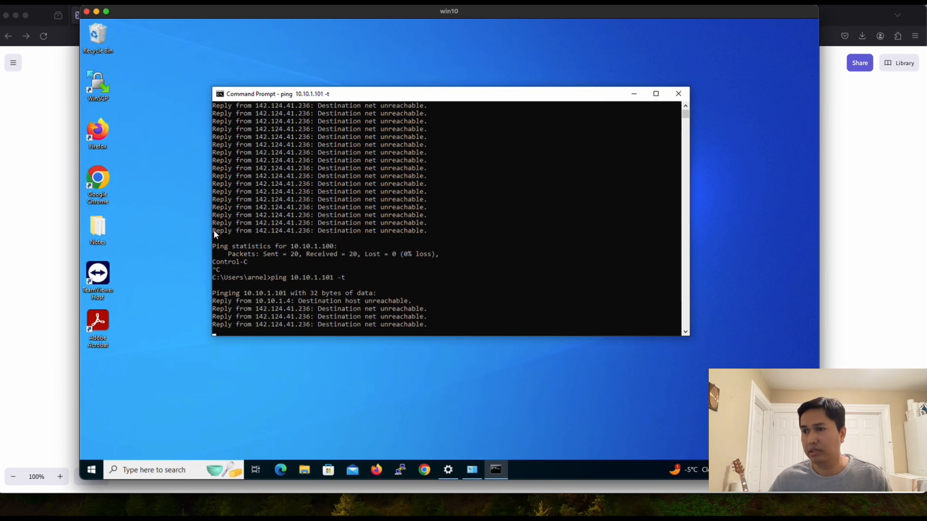
left_click(44, 227)
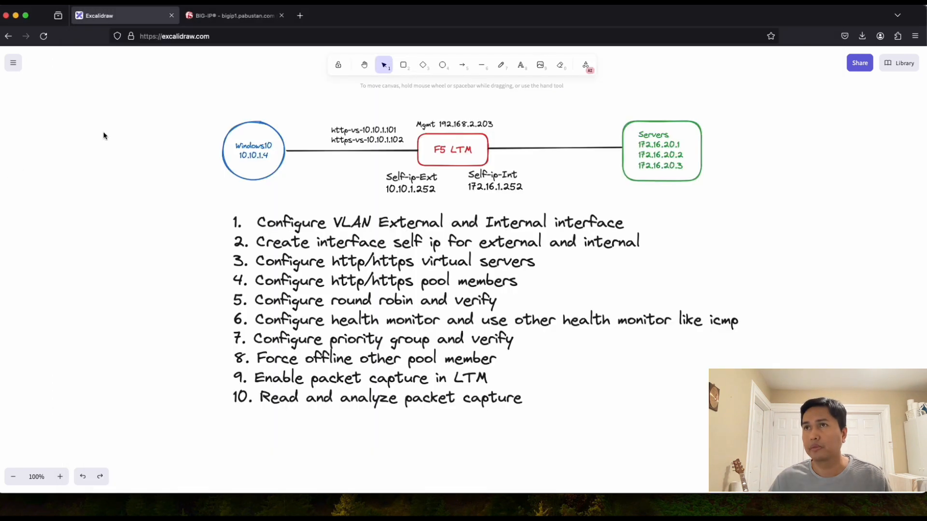
left_click(223, 19)
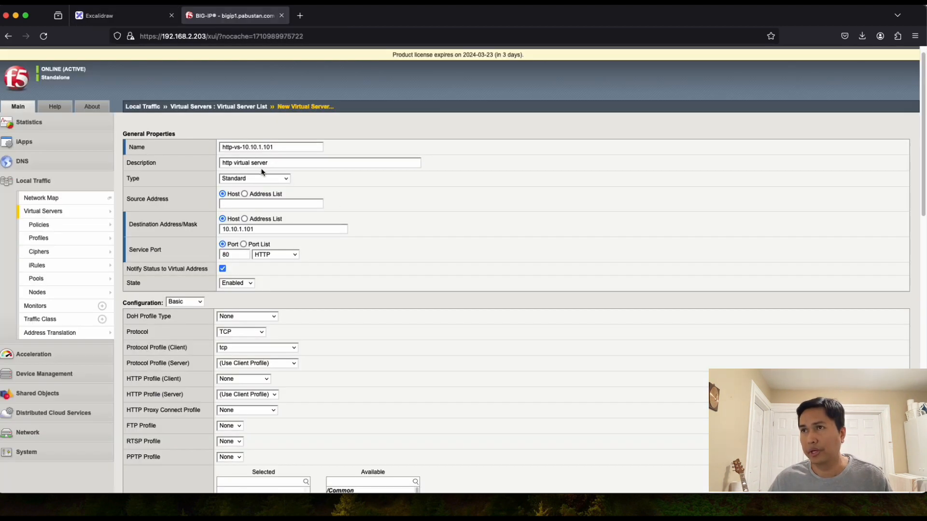
scroll(365, 253, "down", 2)
scroll(364, 258, "down", 2)
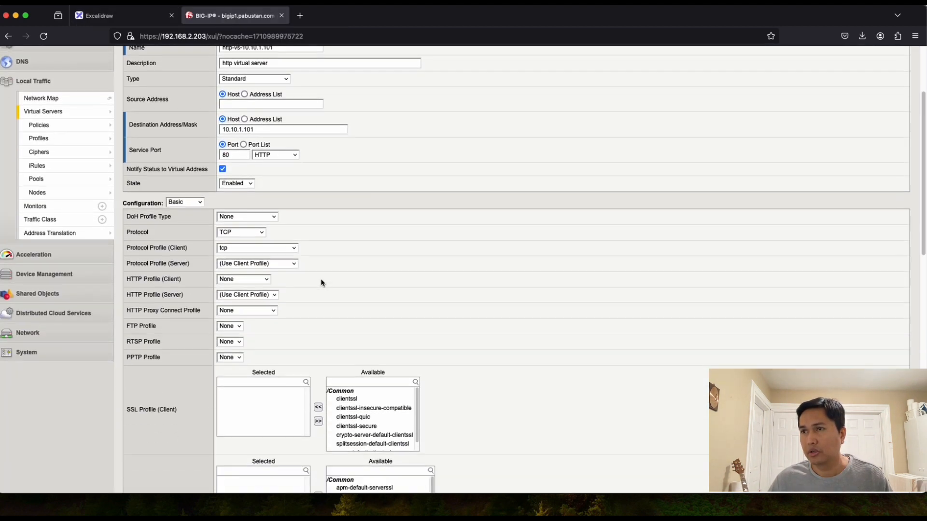
scroll(321, 262, "down", 2)
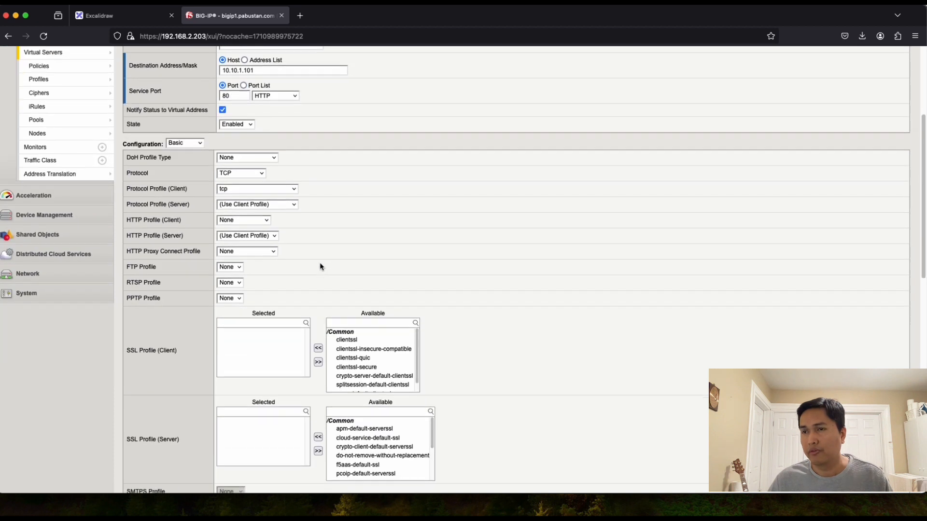
scroll(320, 264, "down", 2)
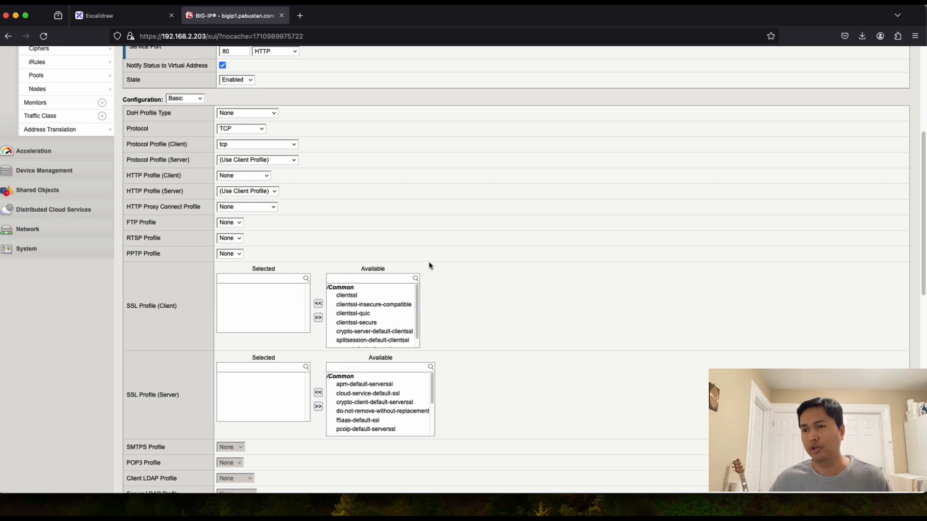
scroll(428, 265, "down", 2)
scroll(477, 273, "down", 10)
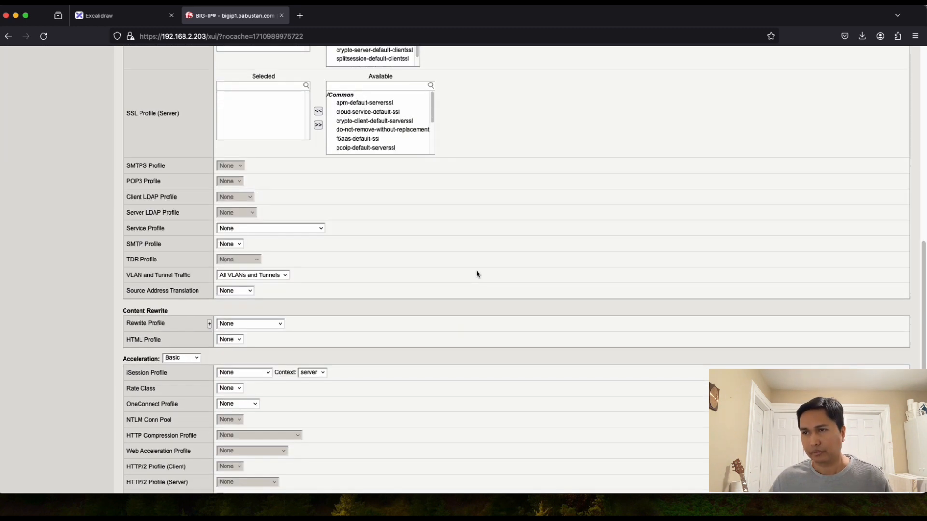
scroll(390, 265, "down", 2)
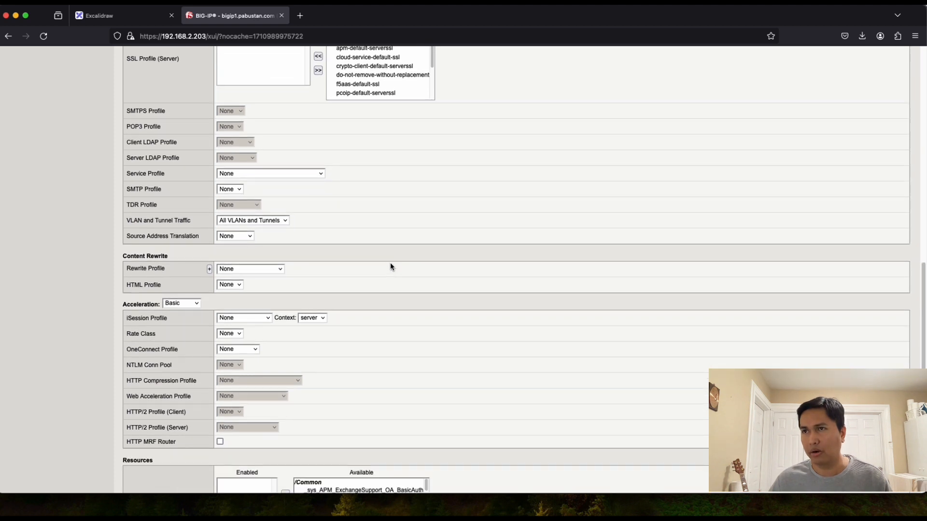
scroll(348, 256, "up", 3)
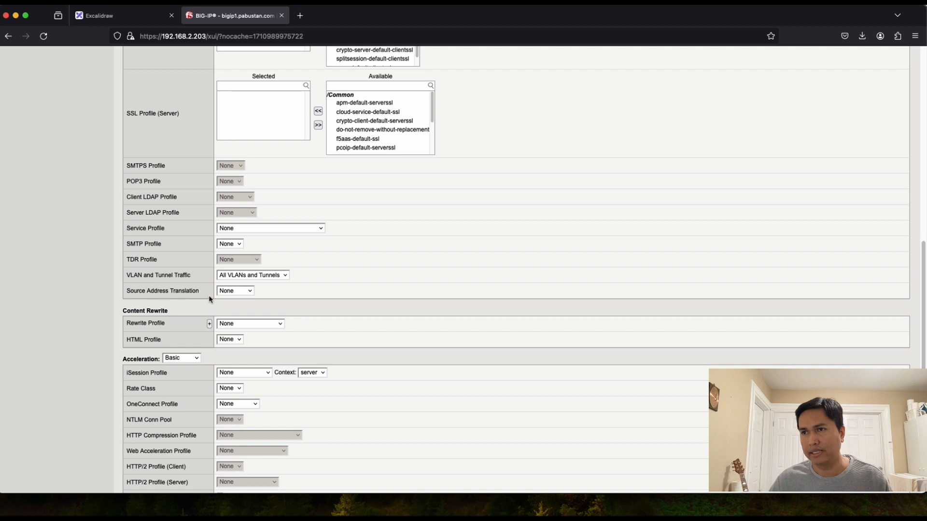
Step: Choose Auto Map in the Source Address Translation dropdown of the http-vs form
left_click(249, 292)
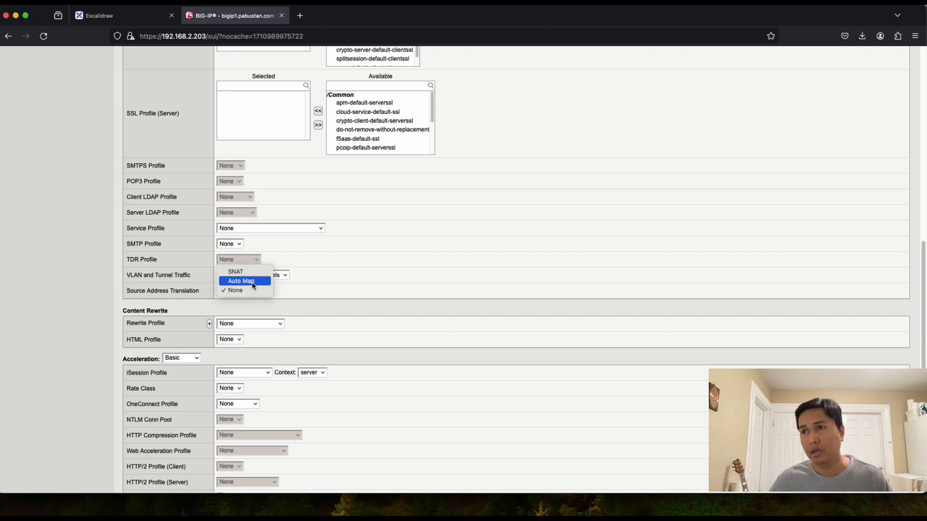
left_click(253, 284)
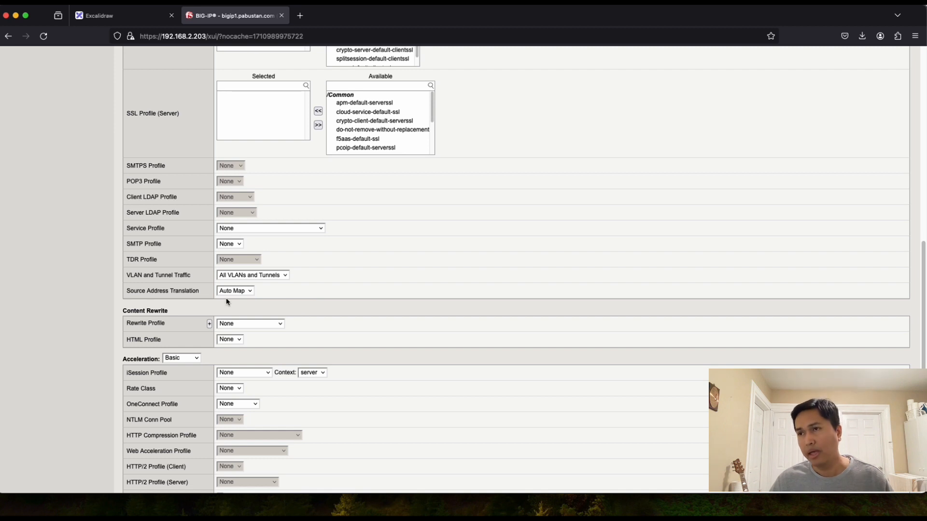
left_click(250, 291)
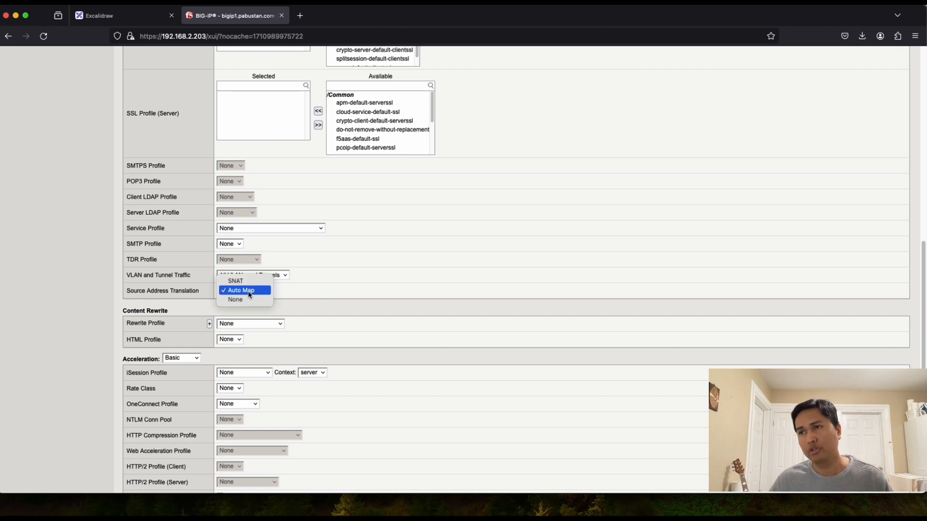
left_click(293, 292)
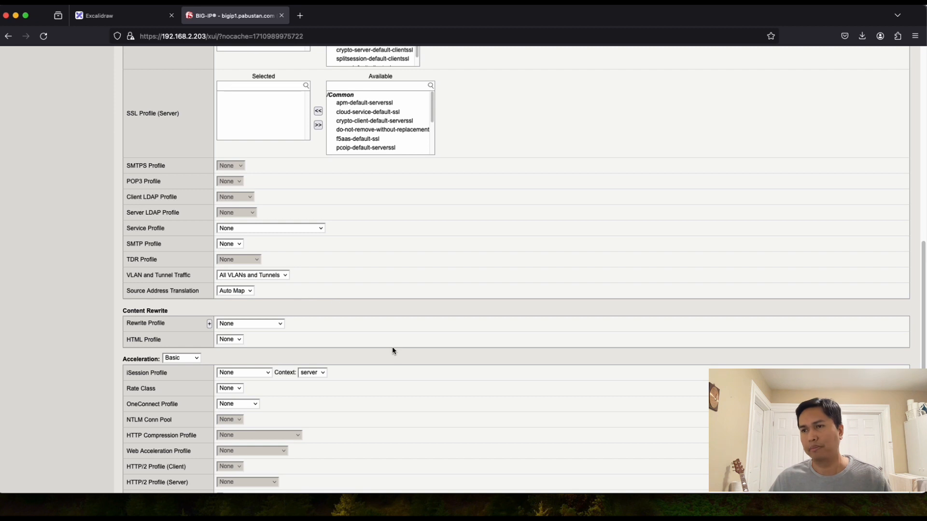
Step: Review the Default Pool choices under Resources, then start a new pool for http-vs-10.10.1.101
scroll(341, 354, "down", 4)
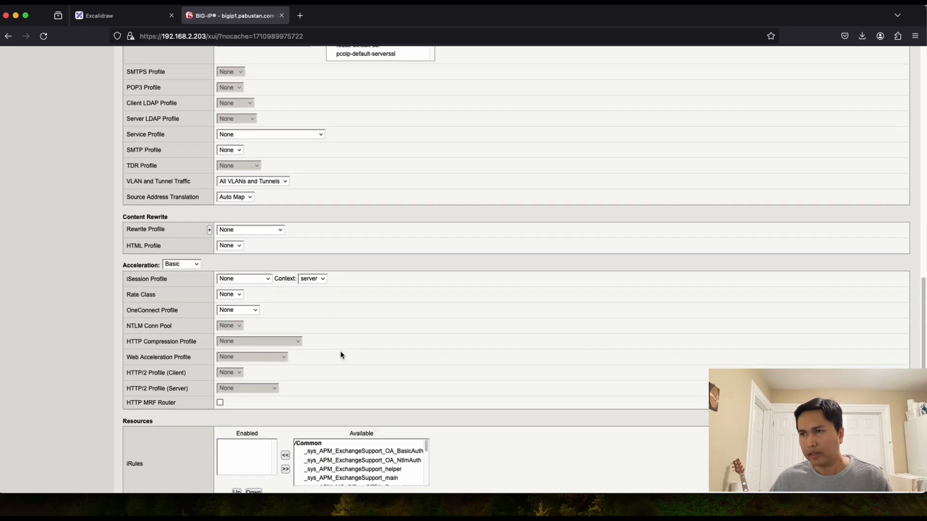
scroll(341, 356, "down", 5)
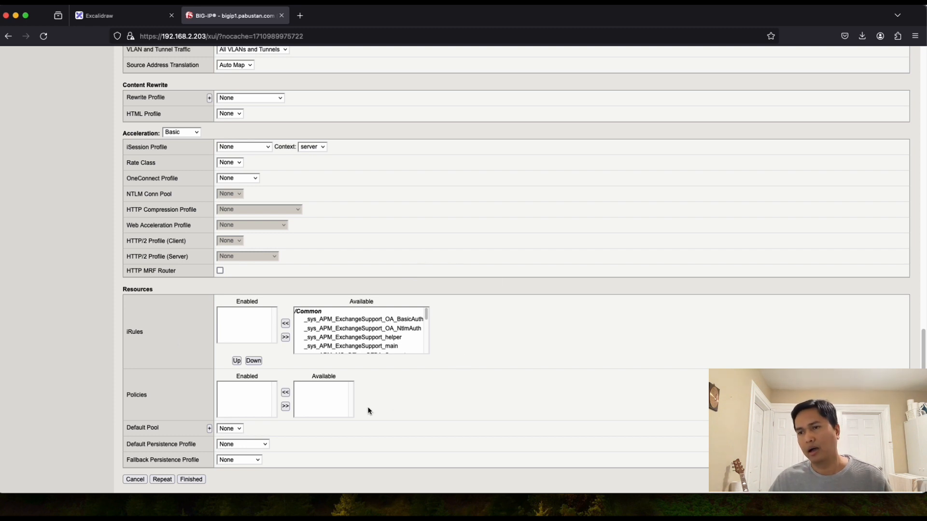
left_click_drag(127, 428, 160, 430)
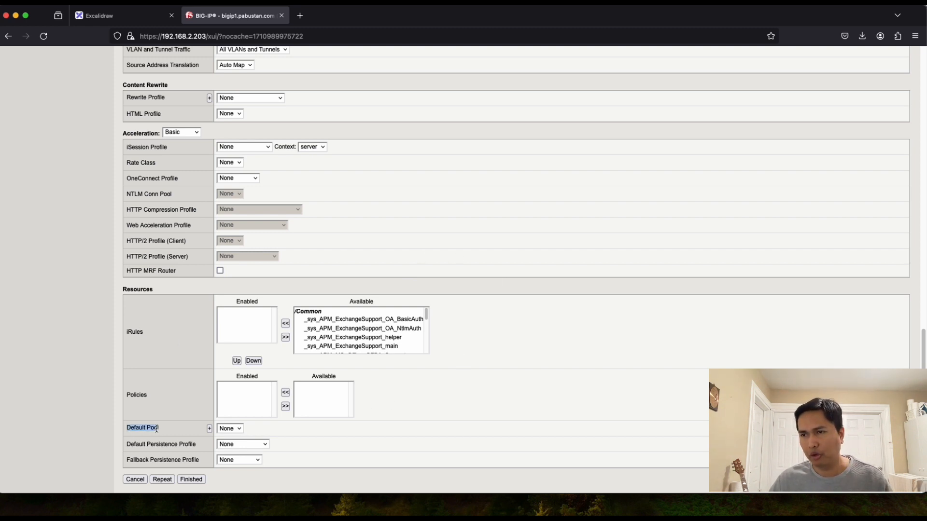
left_click(239, 431)
left_click(283, 431)
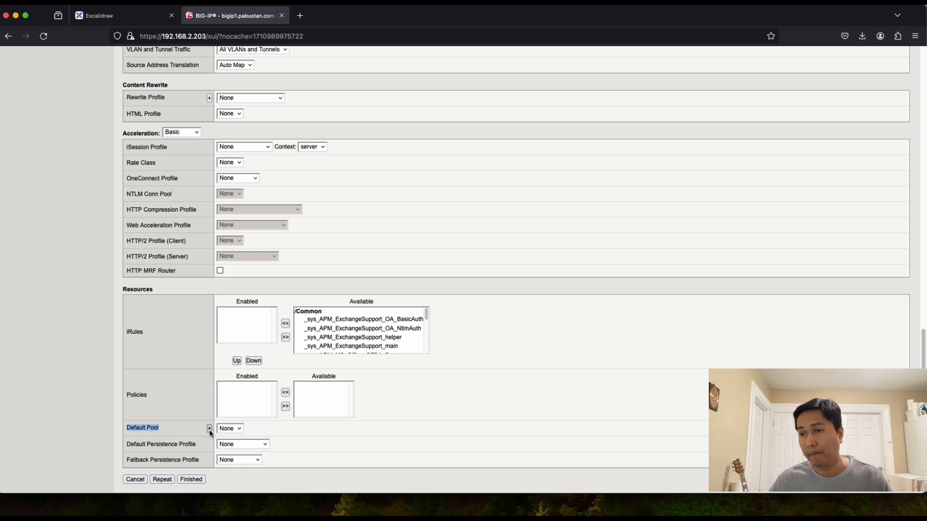
left_click(114, 13)
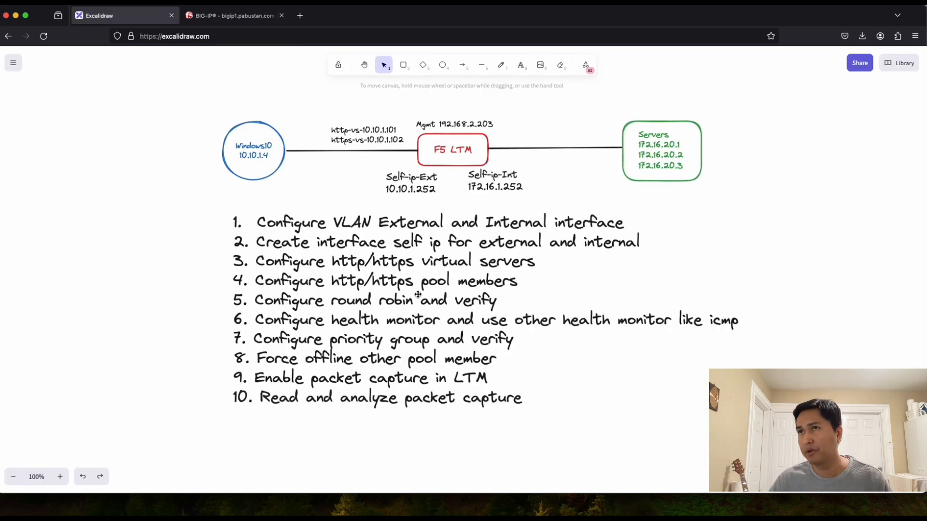
left_click(215, 18)
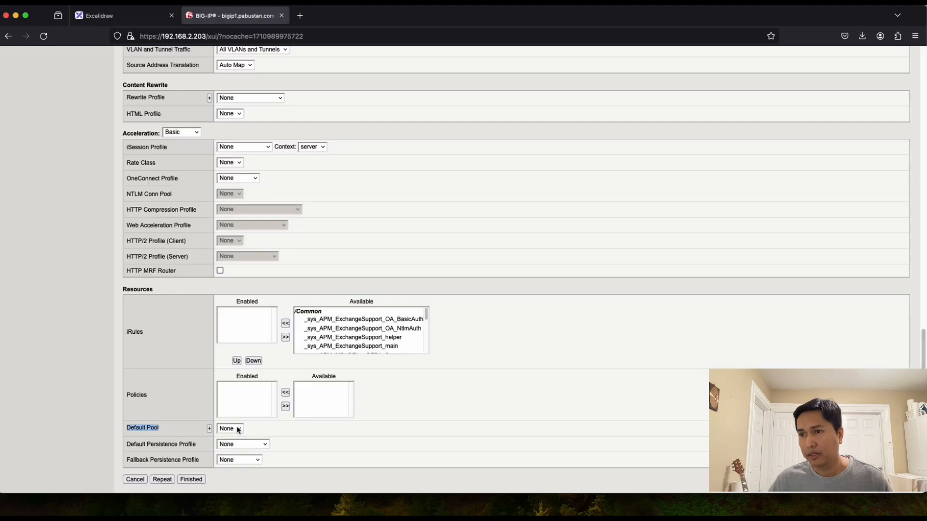
left_click(210, 429)
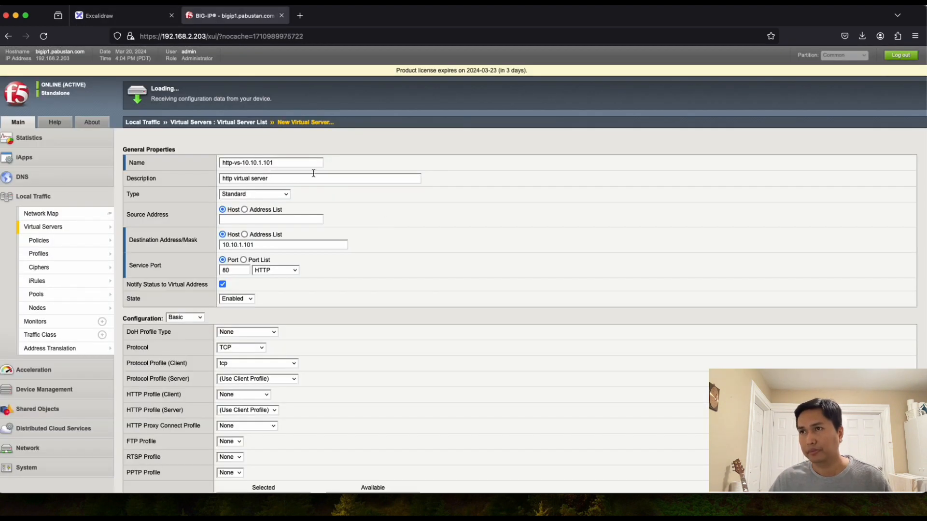
Step: Name the new pool http-pool, keep Round Robin load balancing, and switch to the network diagram
left_click(265, 164)
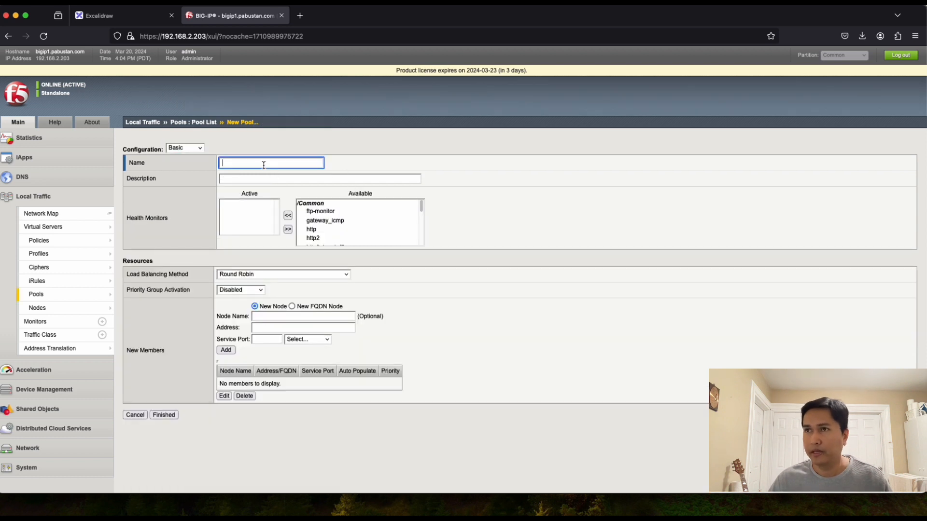
type("http-")
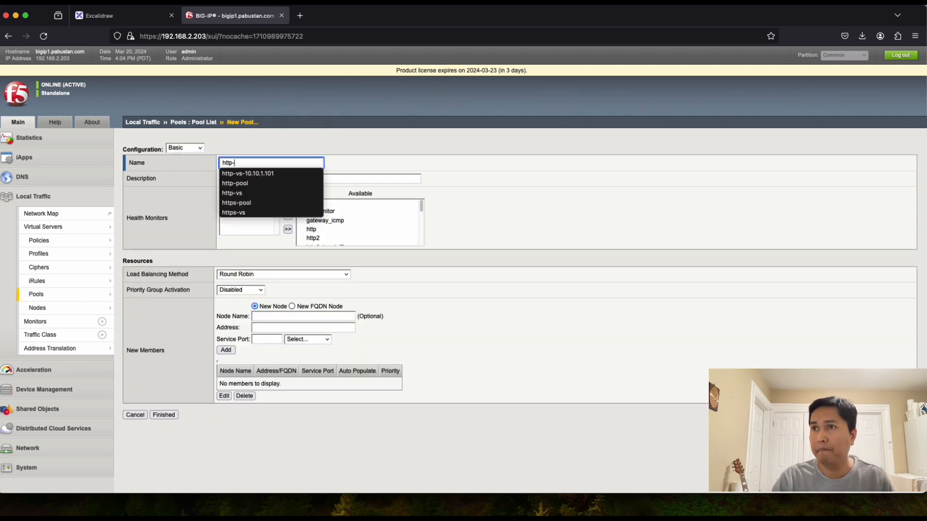
type("poo")
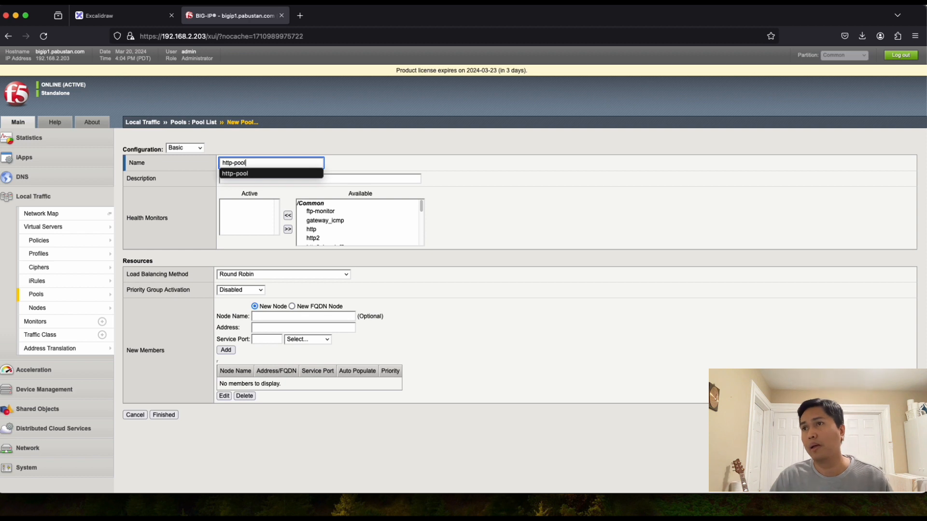
type("l")
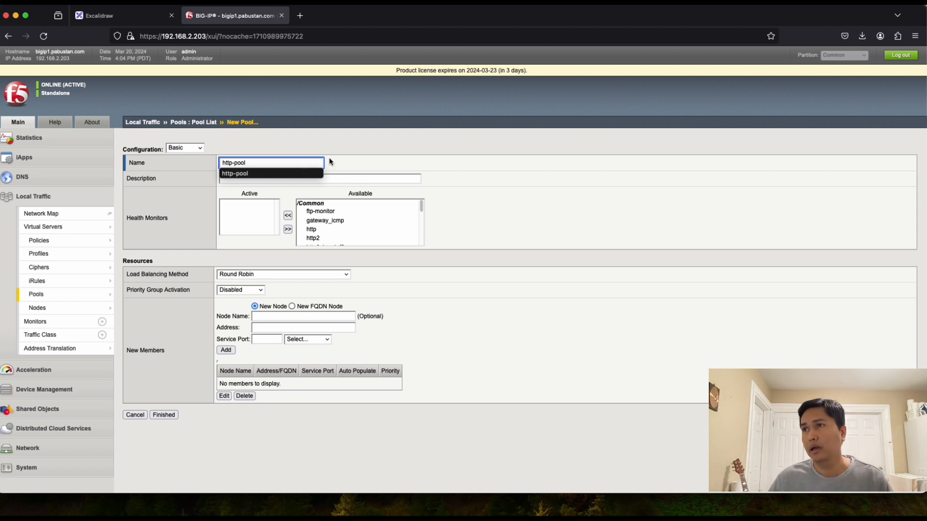
left_click(348, 161)
left_click(271, 181)
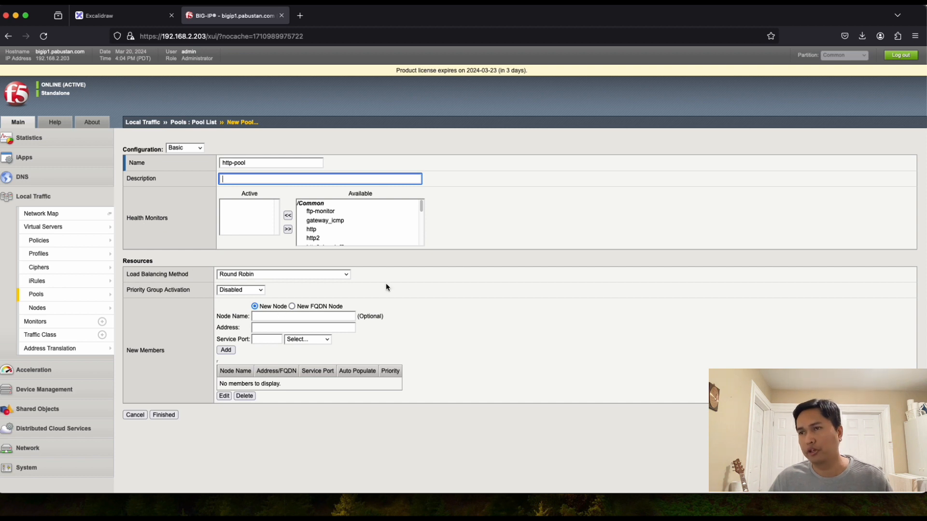
left_click(348, 277)
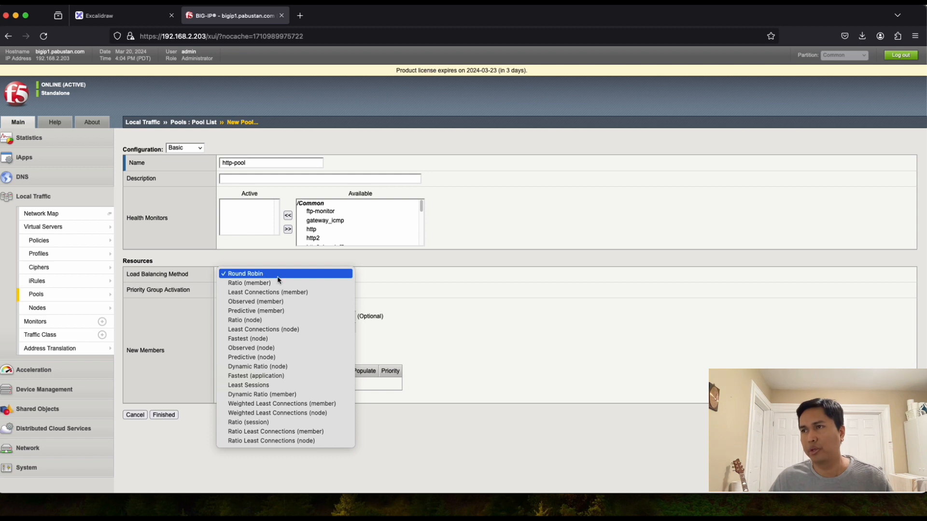
left_click(388, 275)
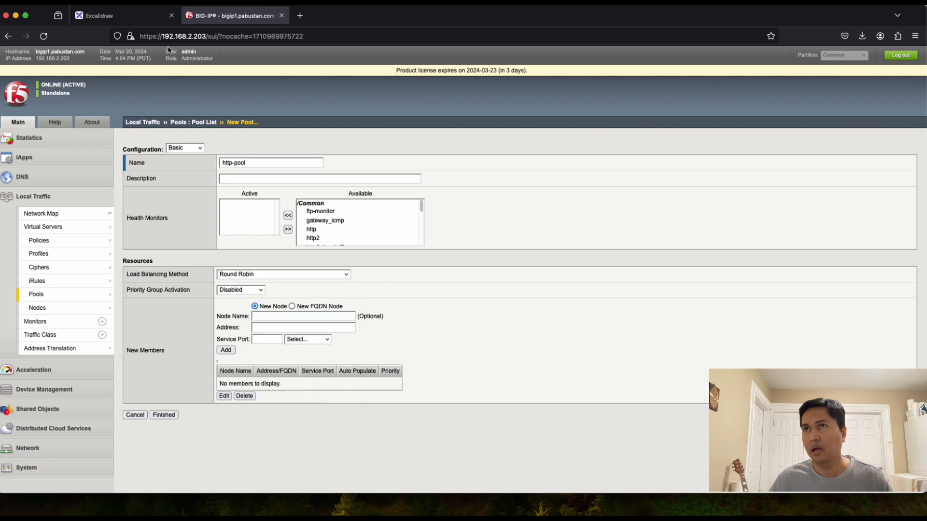
left_click(111, 16)
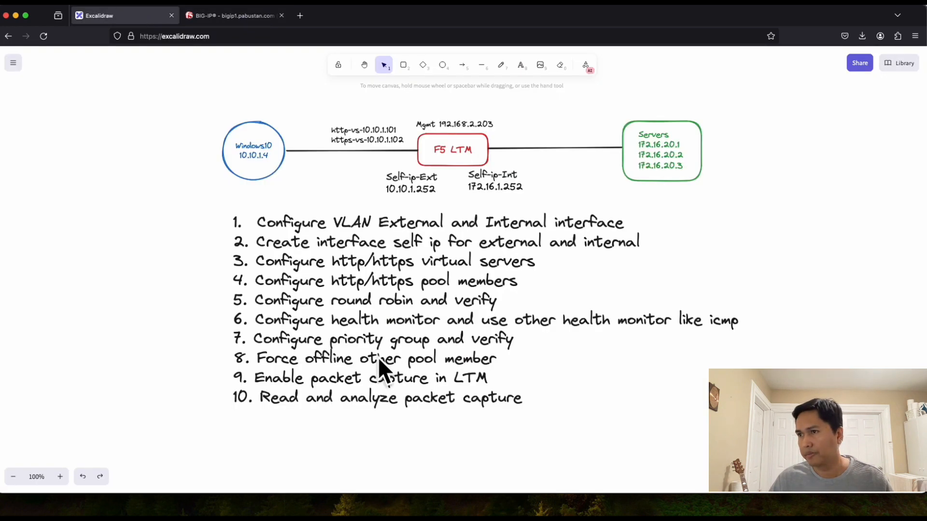
Step: Note server IPs 172.16.20.1, .2 and .3 on the diagram and return to the New Pool form
left_click(227, 19)
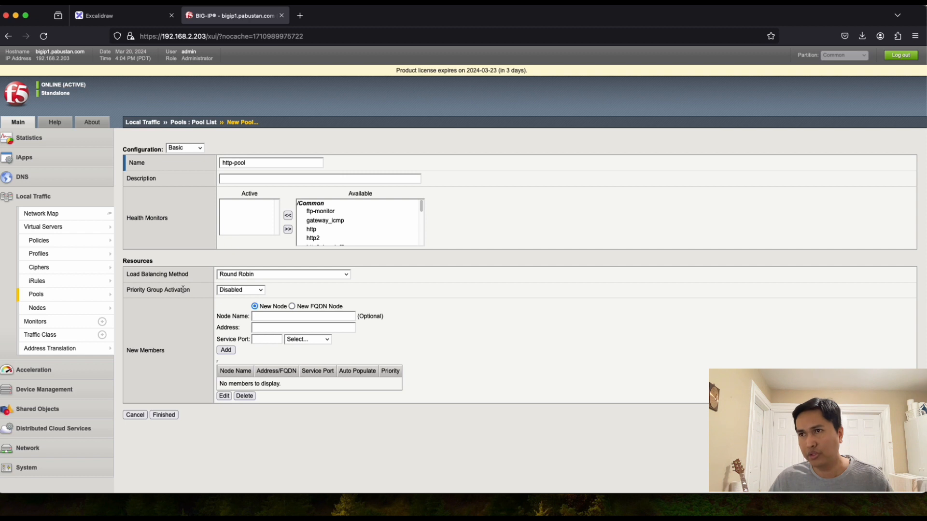
Step: Add pool member APP1-HTTP at 172.16.20.1, service port 80 (HTTP)
left_click(266, 316)
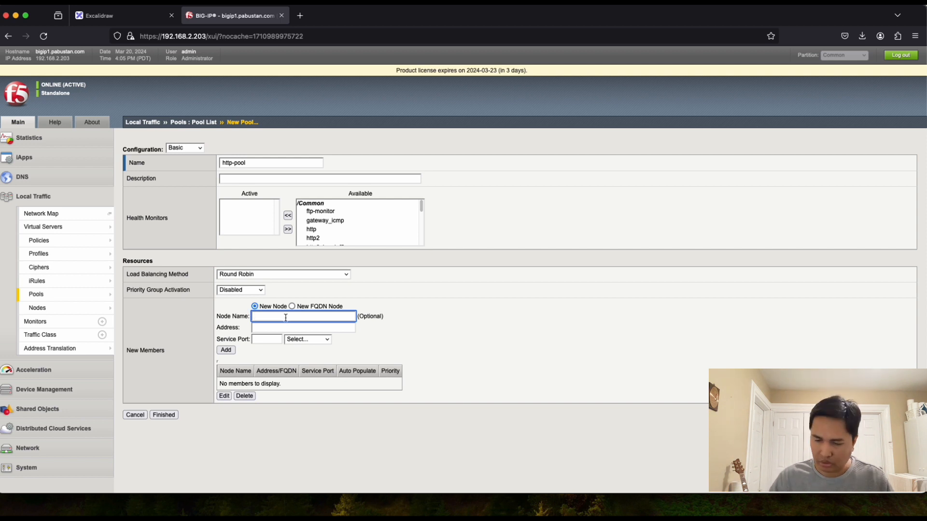
type("172")
key("Escape")
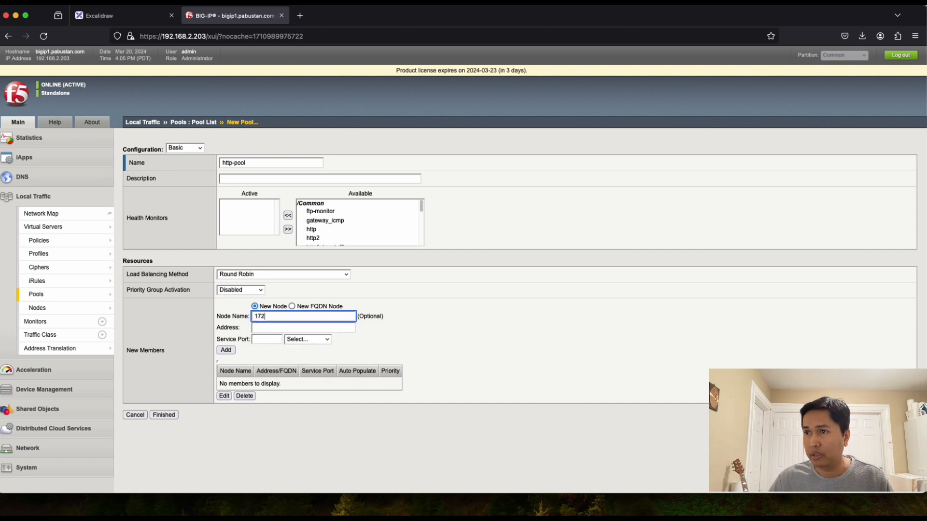
key("BackSpace")
key("BackSpace")
key("BackSpace")
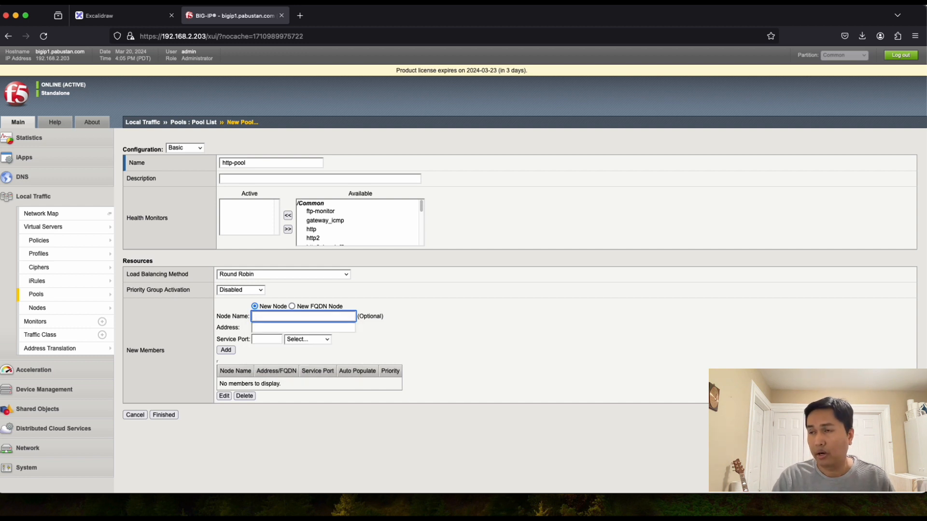
type("APP")
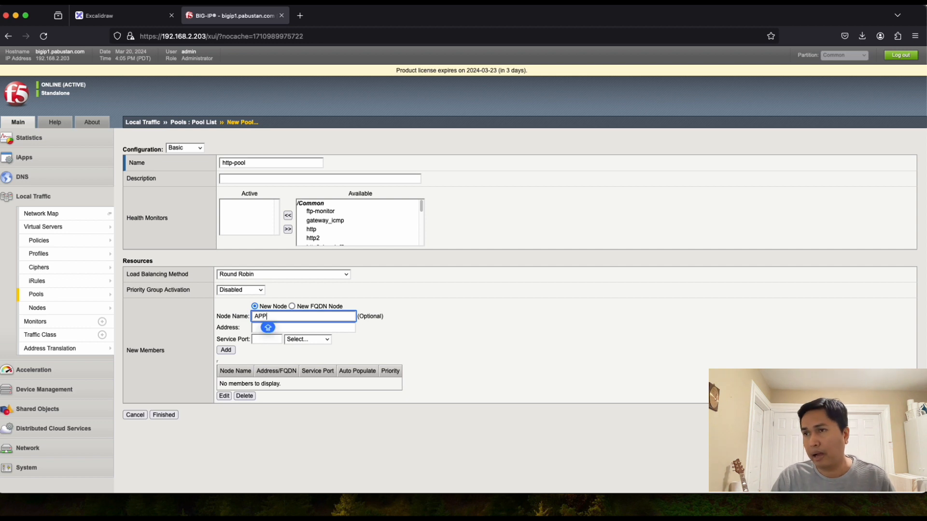
type("1-HTT")
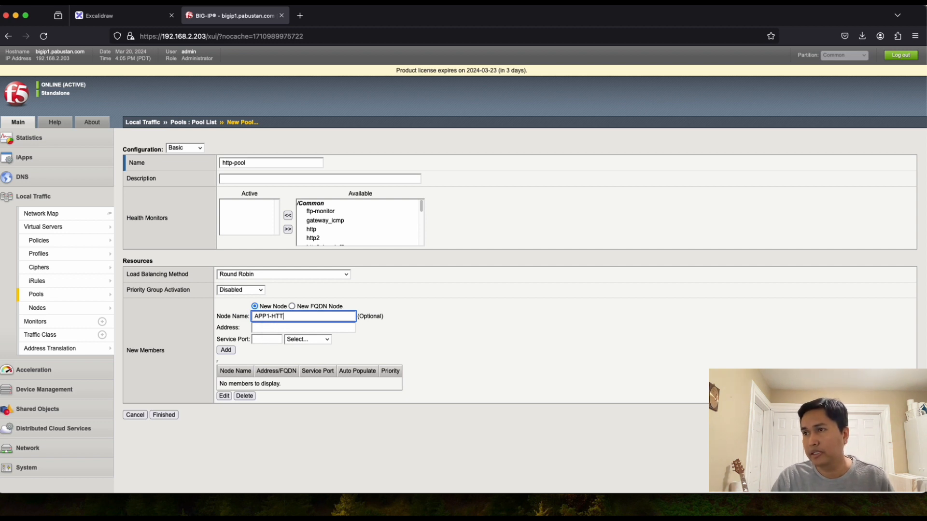
type("P")
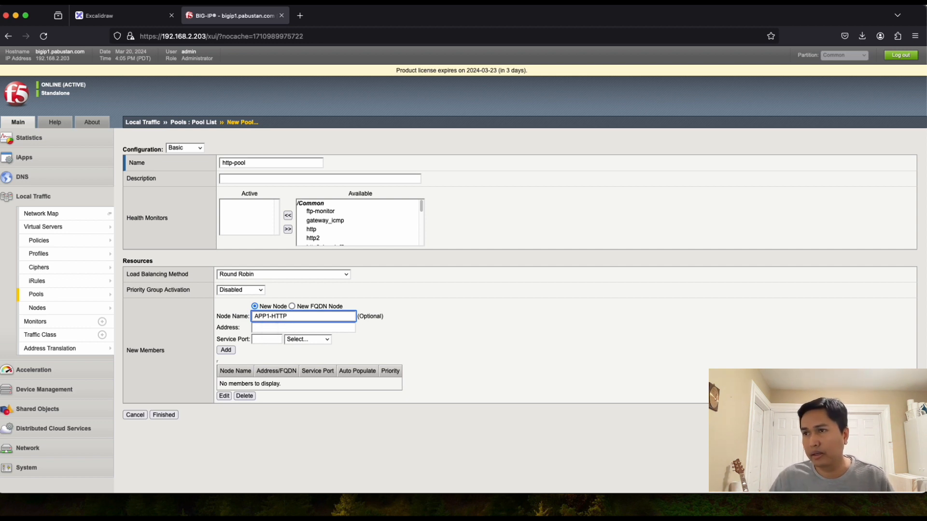
left_click(265, 330)
type("17")
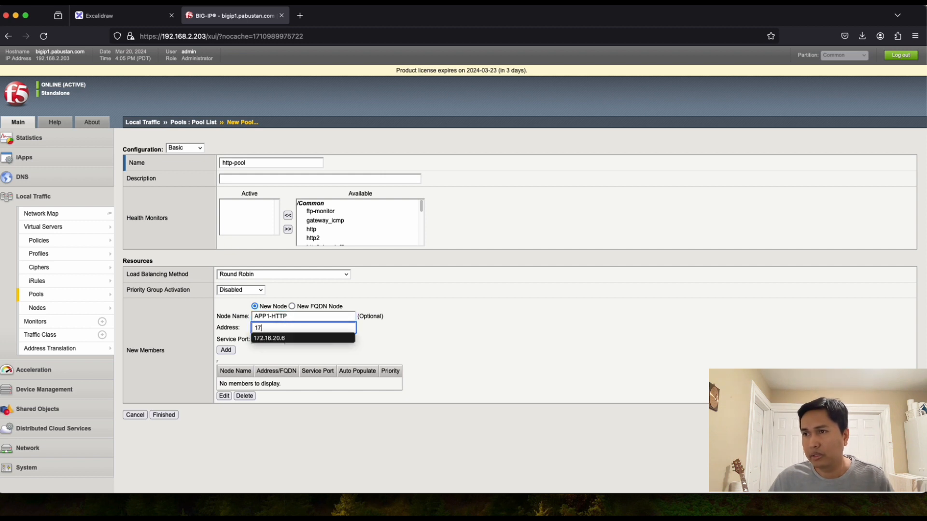
type("2.16.20.1")
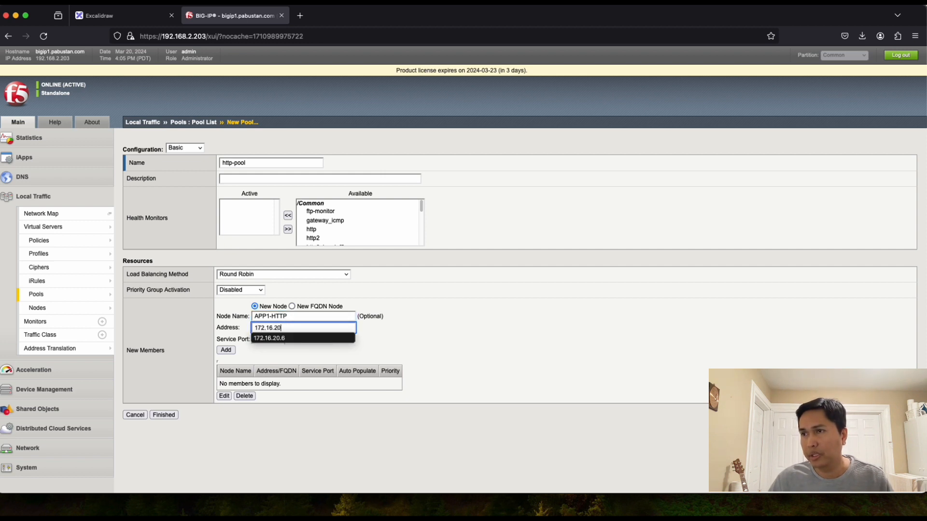
left_click(300, 317)
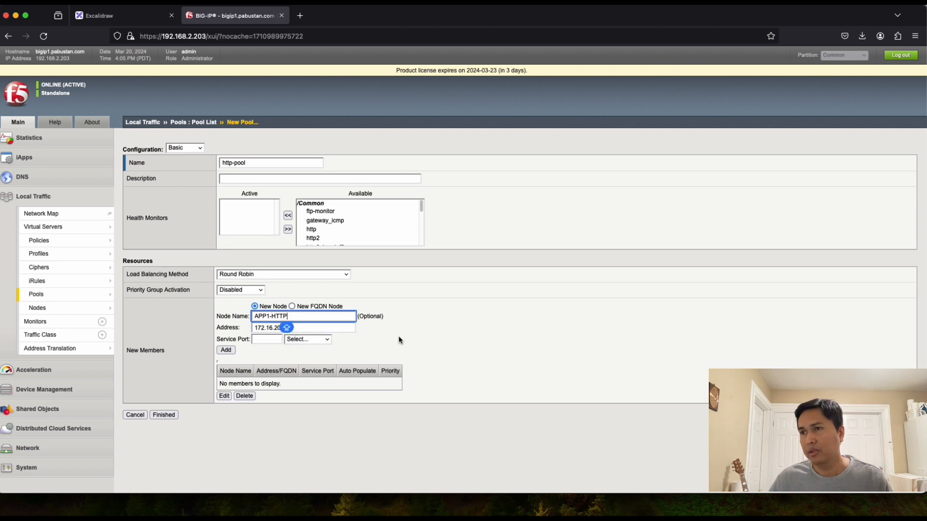
left_click(270, 340)
type("80")
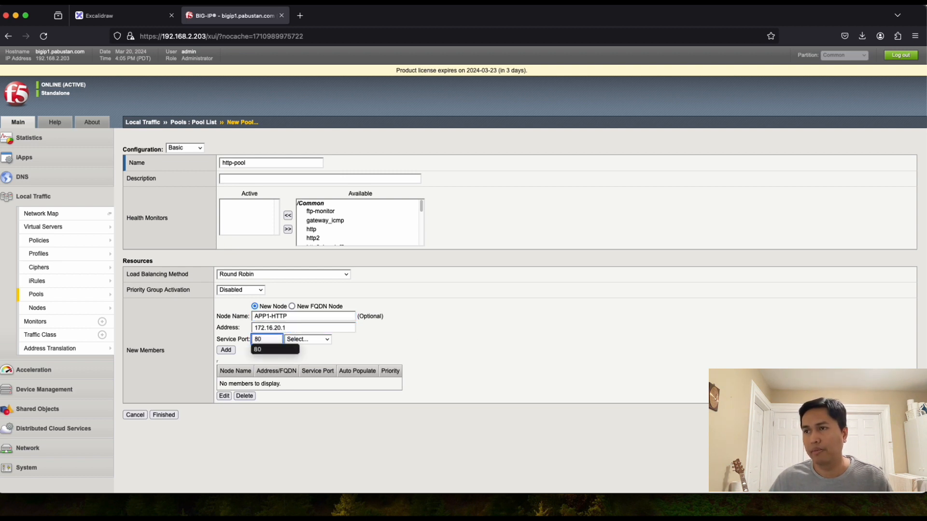
left_click(408, 344)
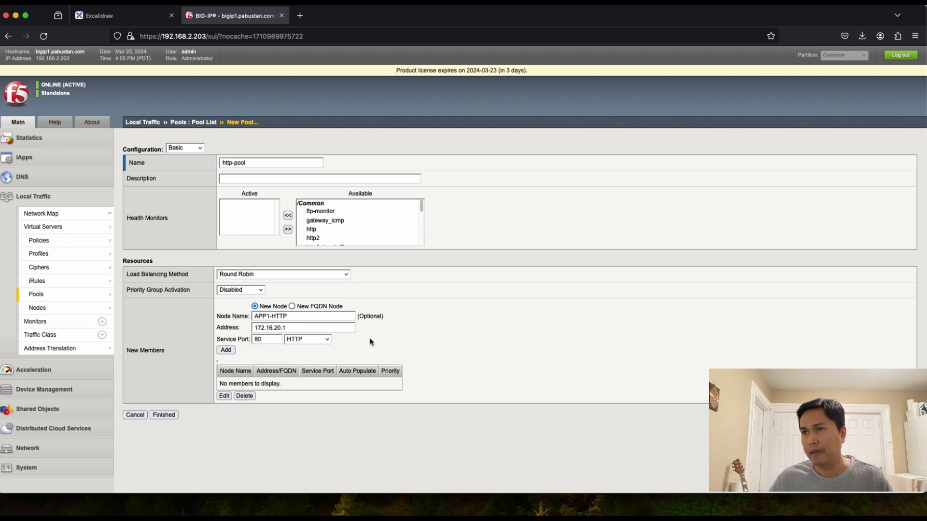
left_click(227, 351)
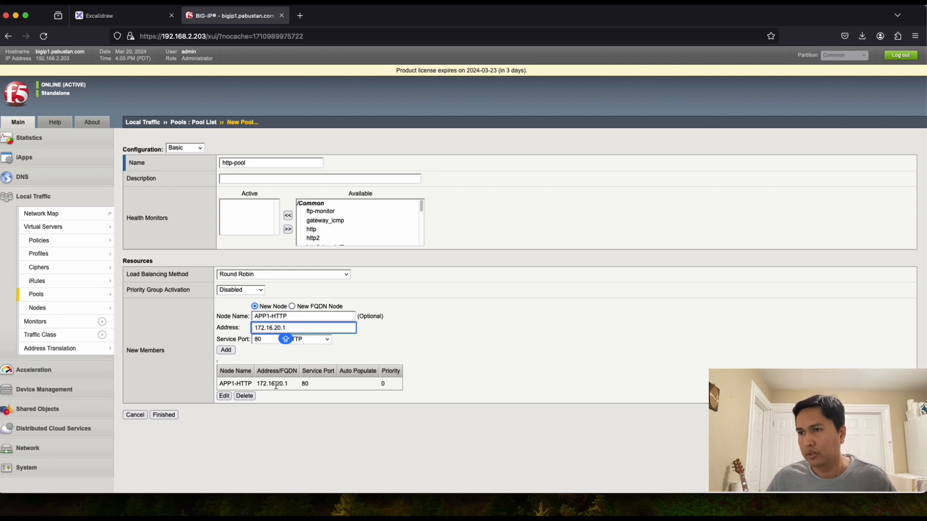
Step: Add member APP2-HTTP at 172.16.20.2 on port 80
left_click(273, 317)
key("BackSpace")
type("2")
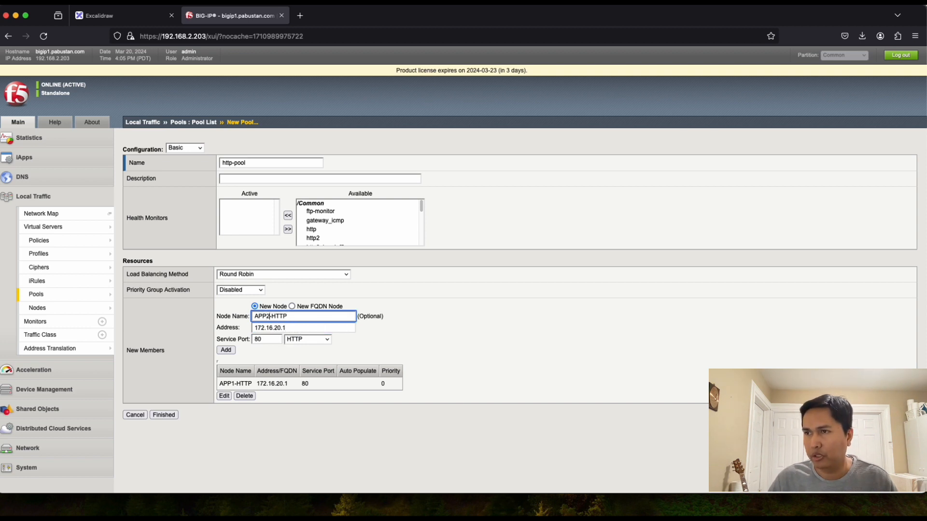
left_click(293, 329)
key("BackSpace")
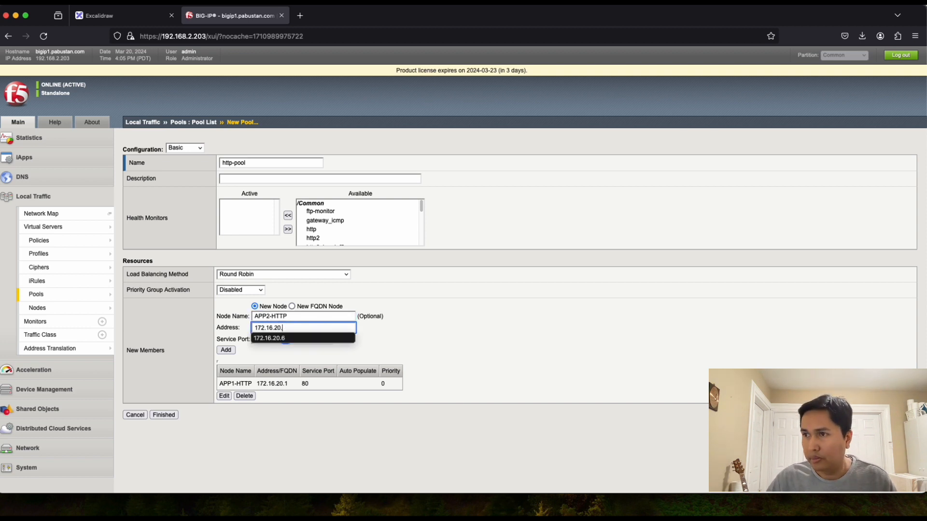
type("2")
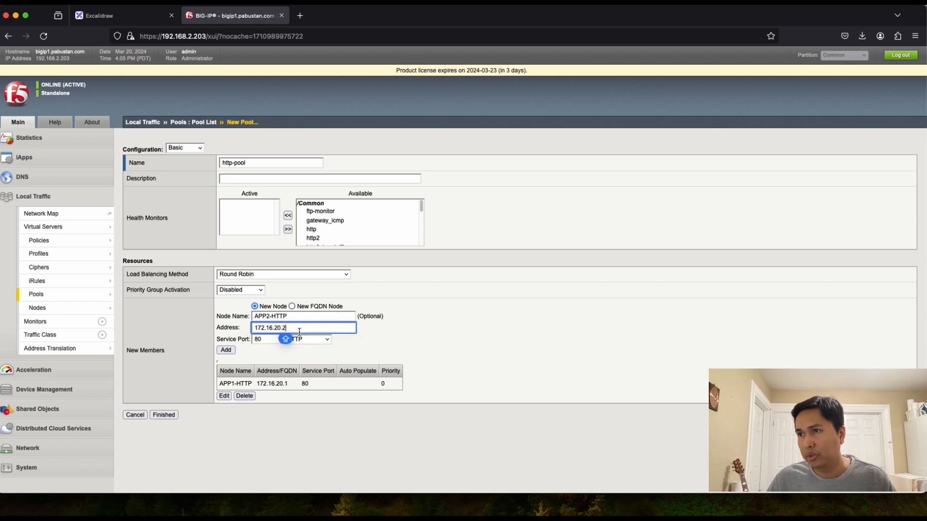
left_click(392, 335)
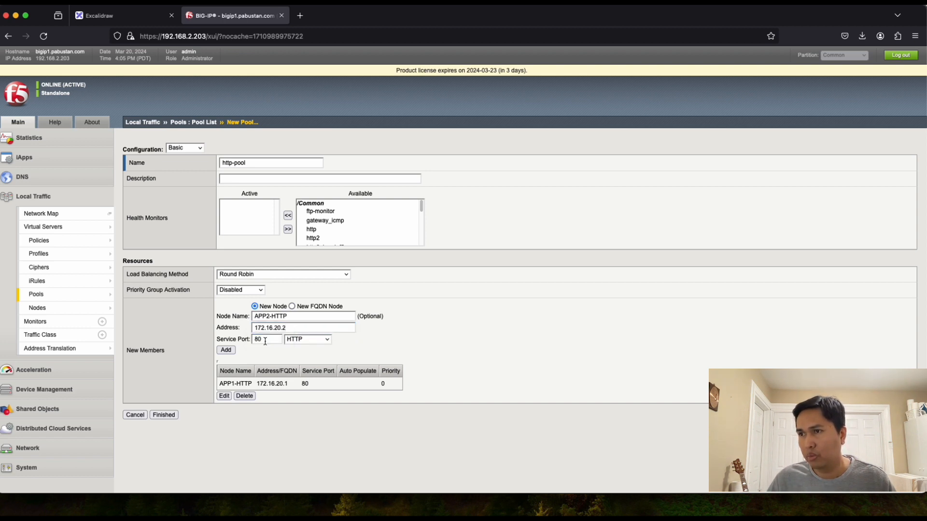
left_click(228, 352)
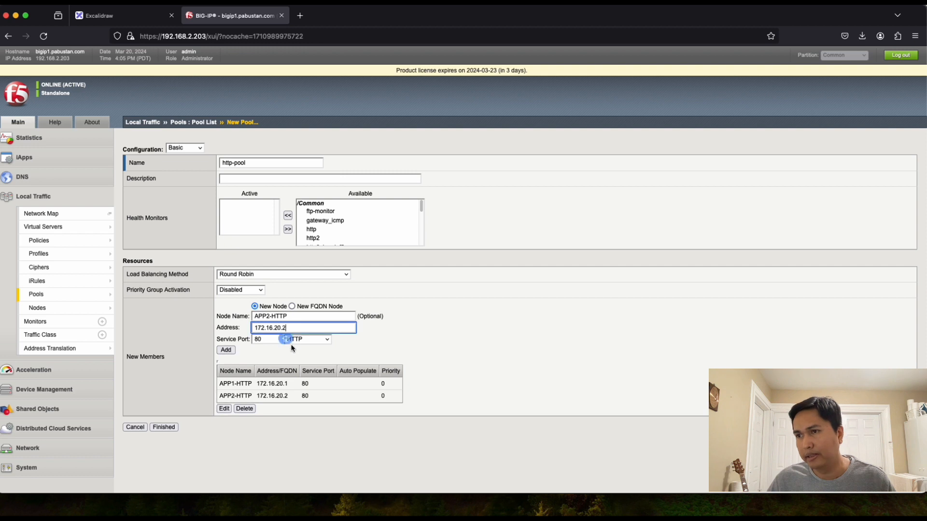
Step: Add member APP3-HTTP at 172.16.20.3 on port 80 and finish http-pool
left_click(270, 316)
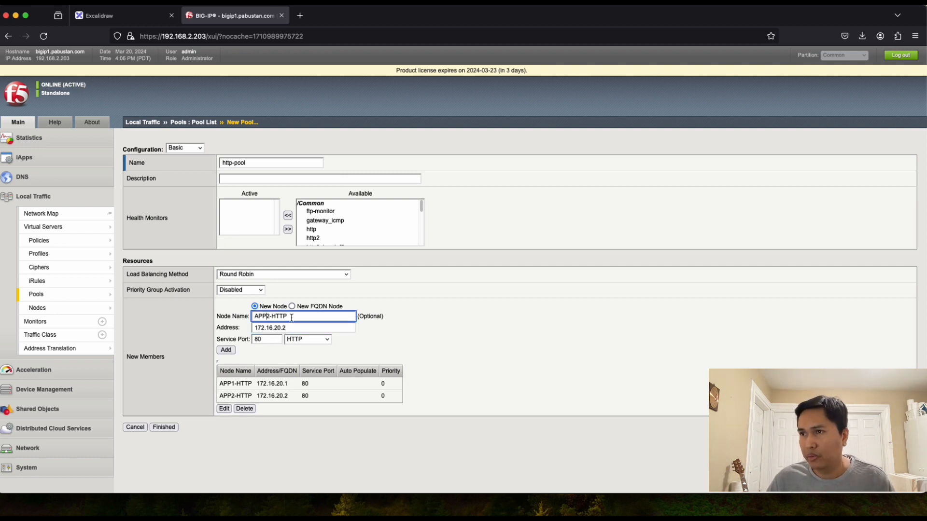
key("BackSpace")
type("3")
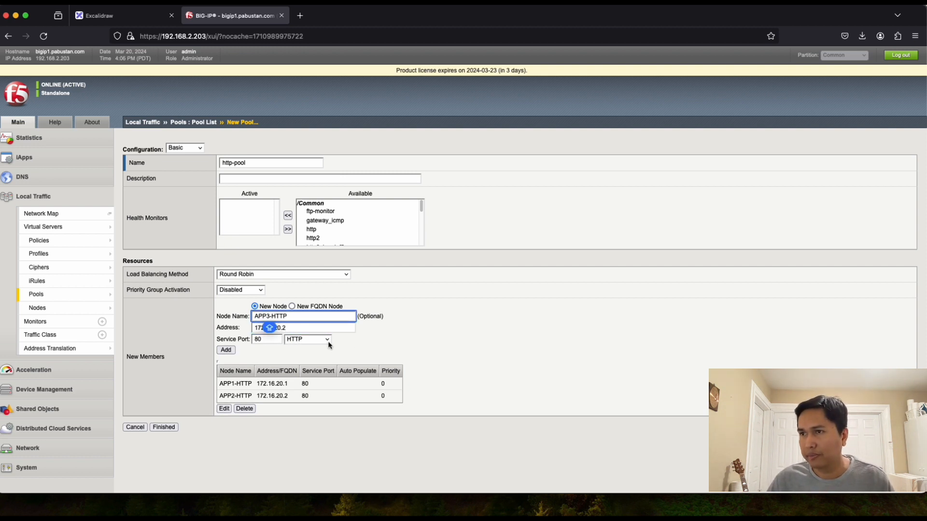
left_click(291, 329)
key("BackSpace")
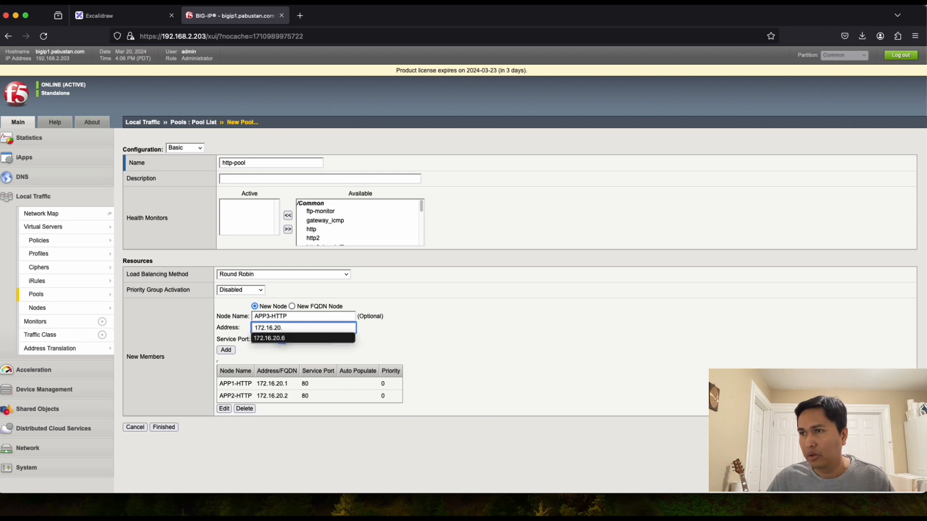
type("3")
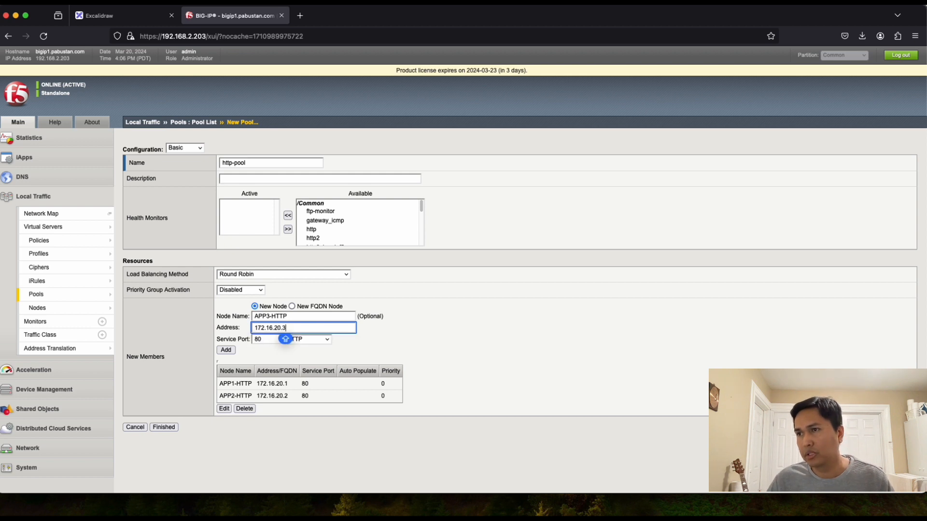
left_click(223, 351)
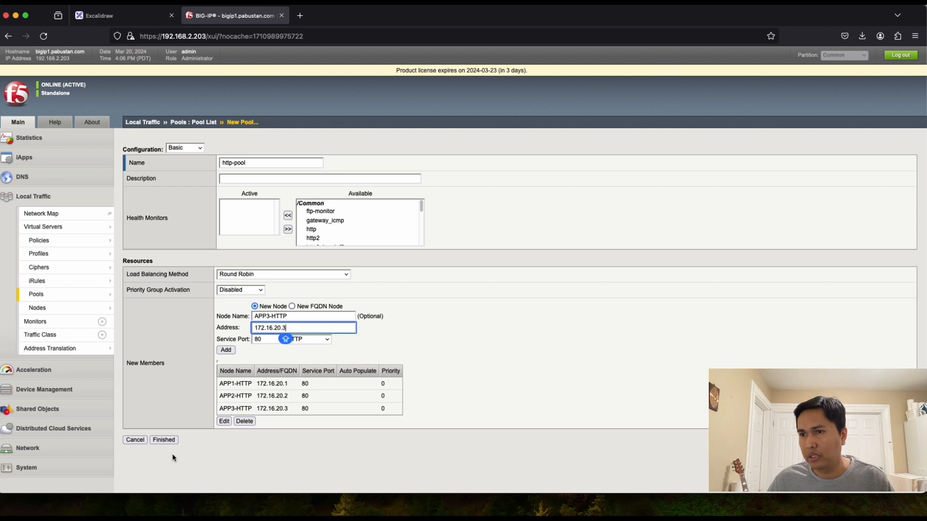
left_click(164, 440)
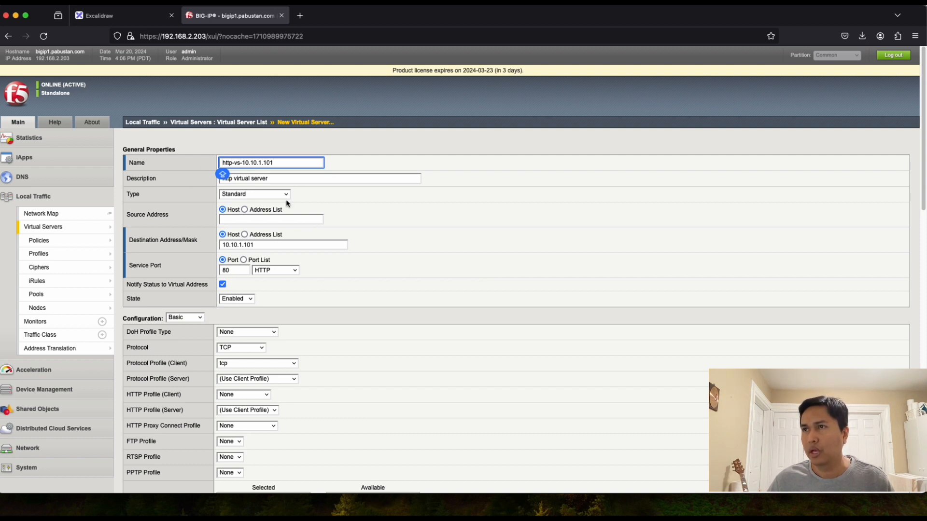
Step: Scroll down the http-vs-10.10.1.101 virtual server form
scroll(293, 305, "down", 3)
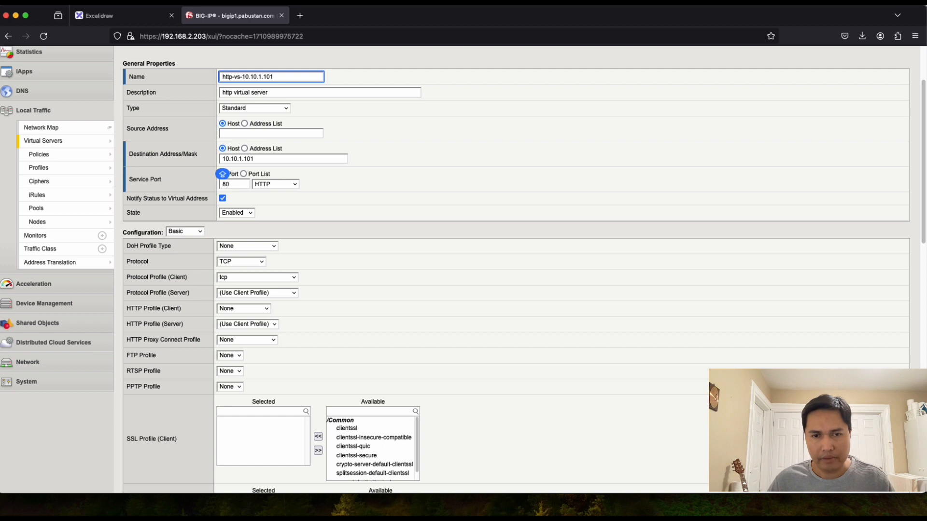
Step: Rerun ping 10.10.1.101 -t in the Windows VM Command Prompt, then return to the BIG-IP form
key("super+Tab")
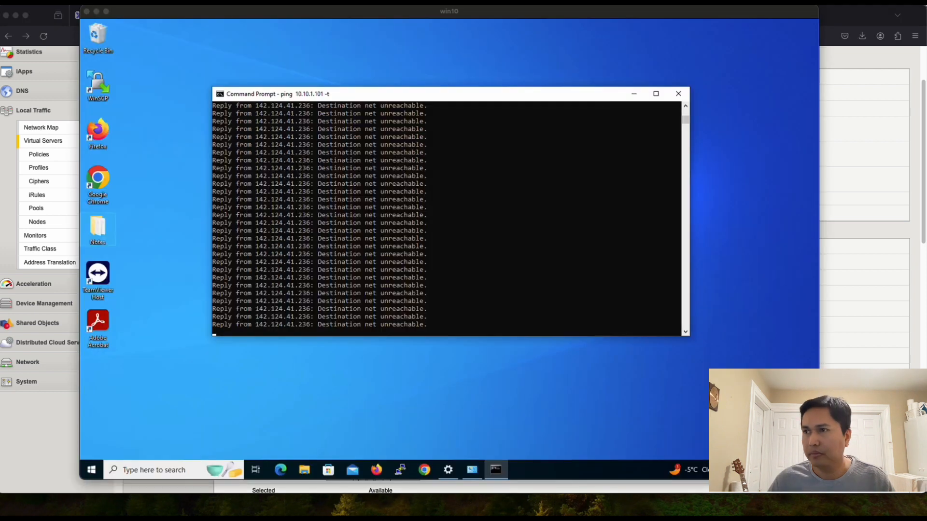
left_click(330, 289)
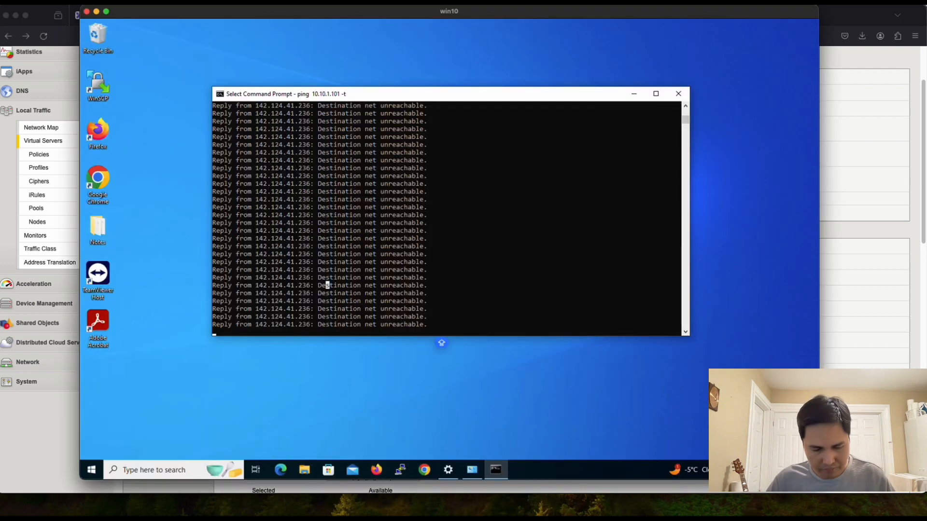
key("ctrl+c")
key("ctrl+c")
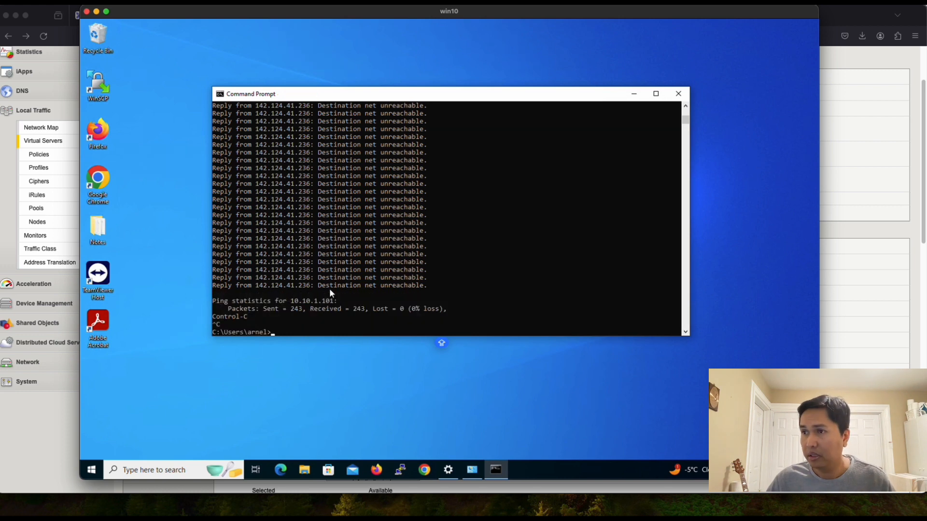
key("Up")
key("Return")
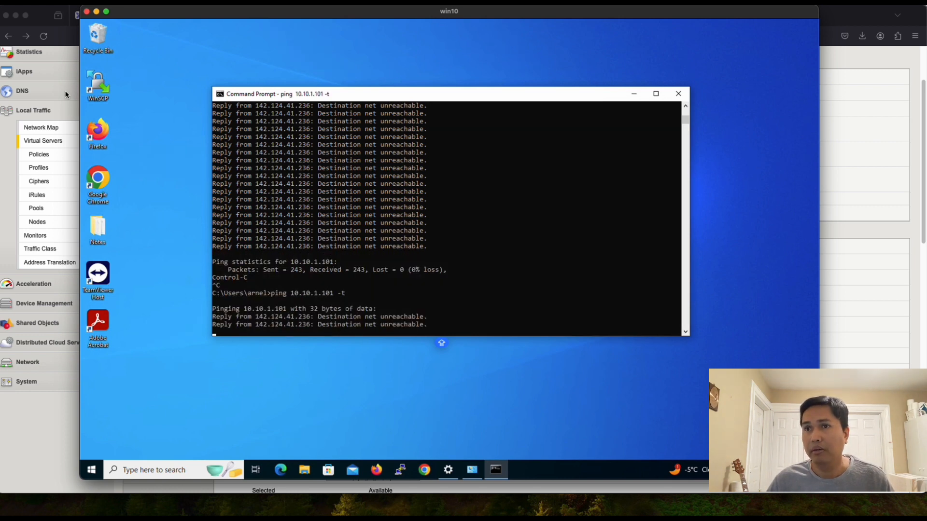
left_click(43, 399)
scroll(309, 227, "down", 15)
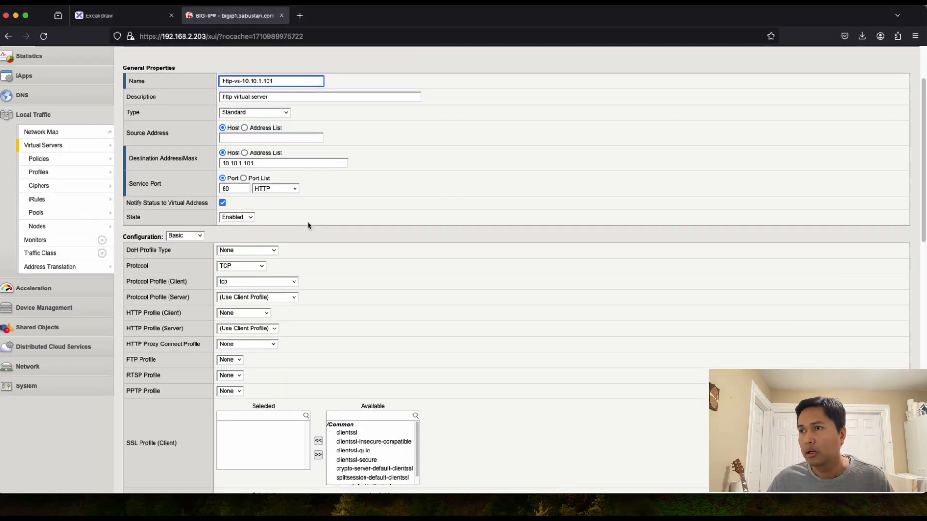
Step: Finish http-vs-10.10.1.101 with http-pool as default pool and check the Windows ping
scroll(312, 225, "down", 4)
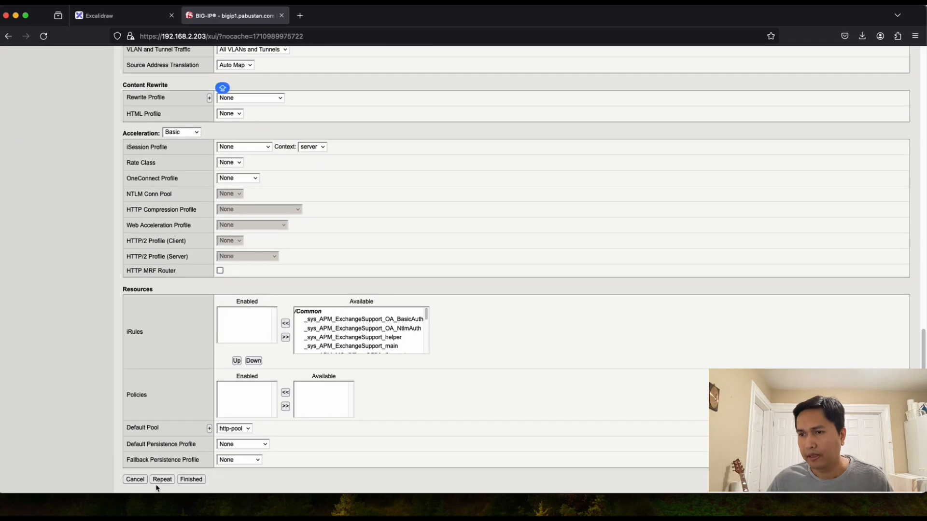
left_click(189, 483)
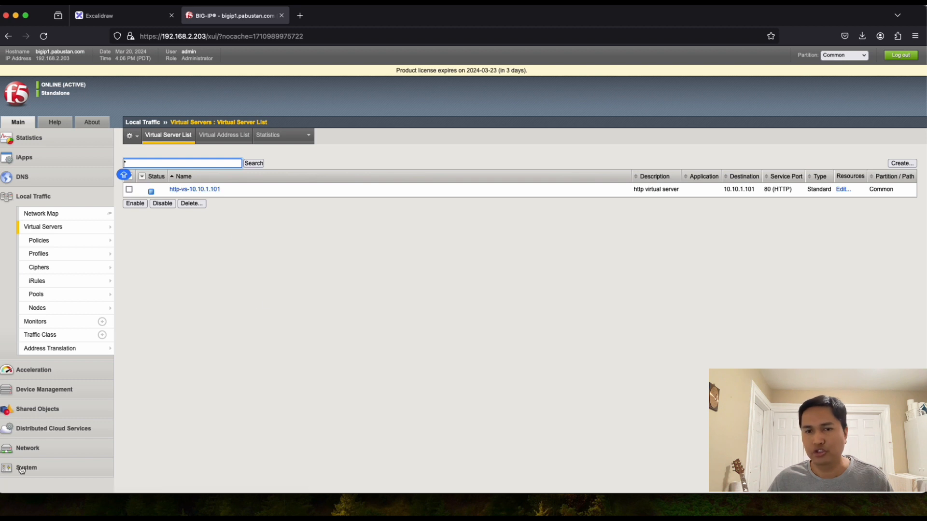
key("super+Tab")
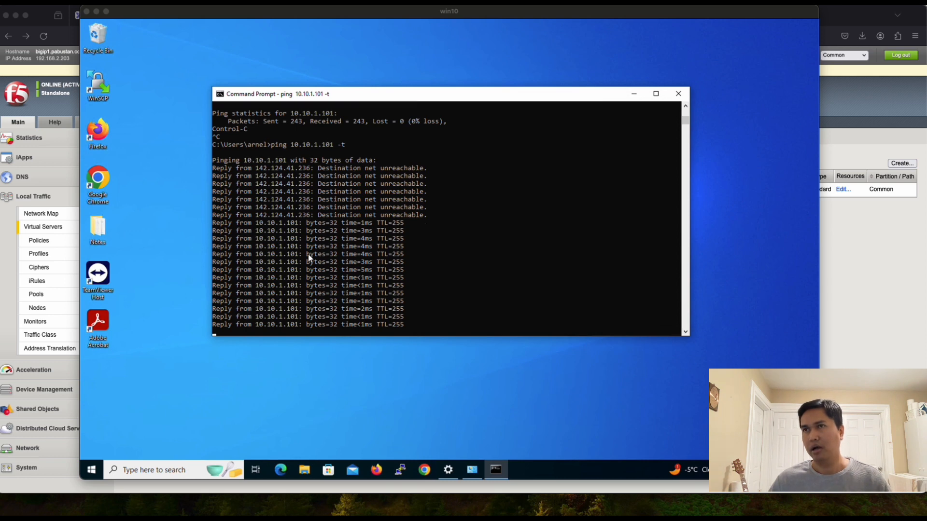
left_click(46, 21)
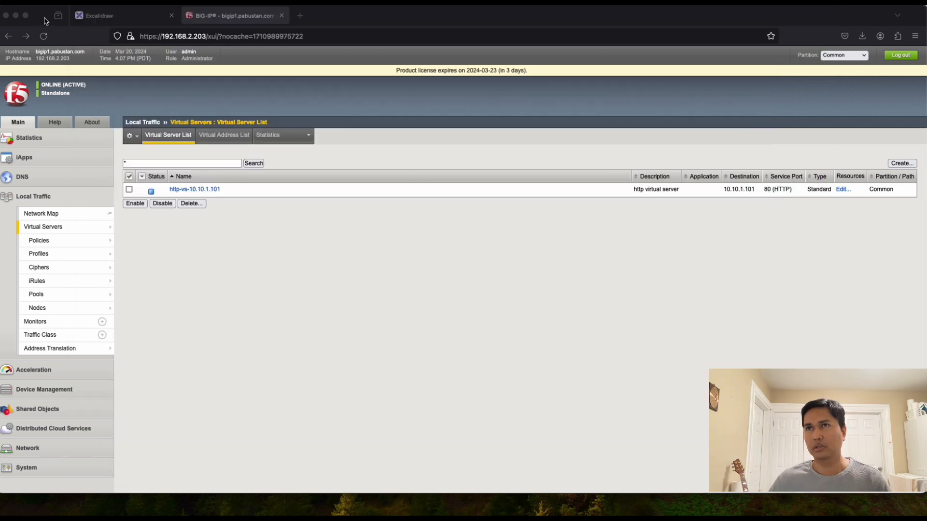
Step: Glance at the network diagram, then reload Local Traffic > Virtual Servers showing http-vs-10.10.1.101
left_click(94, 16)
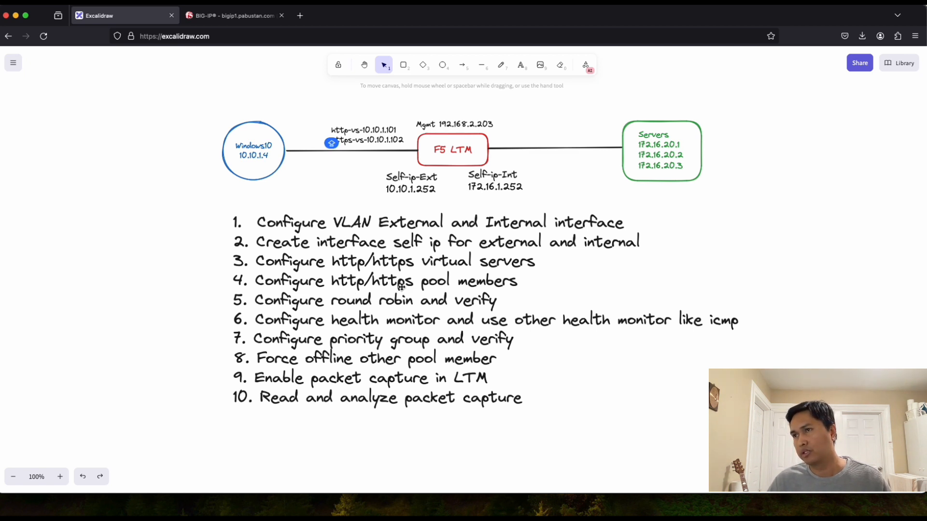
left_click(235, 19)
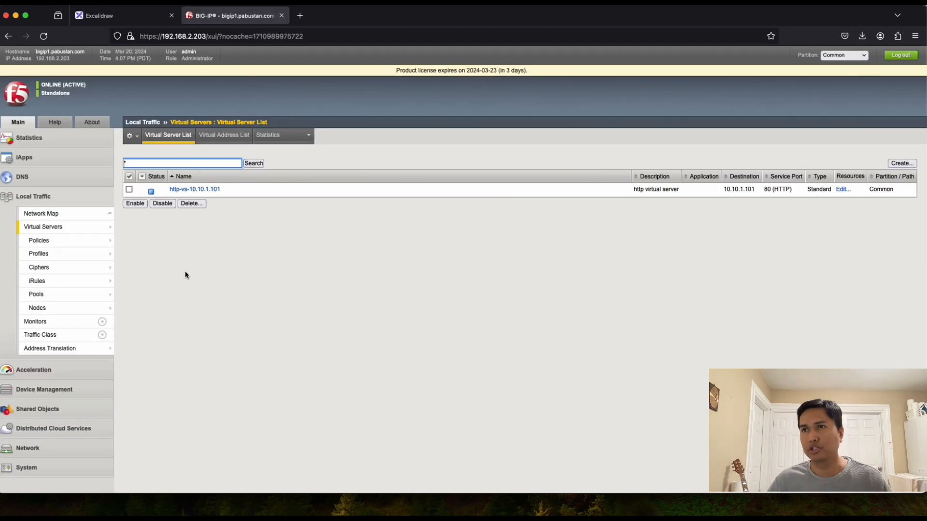
left_click(42, 229)
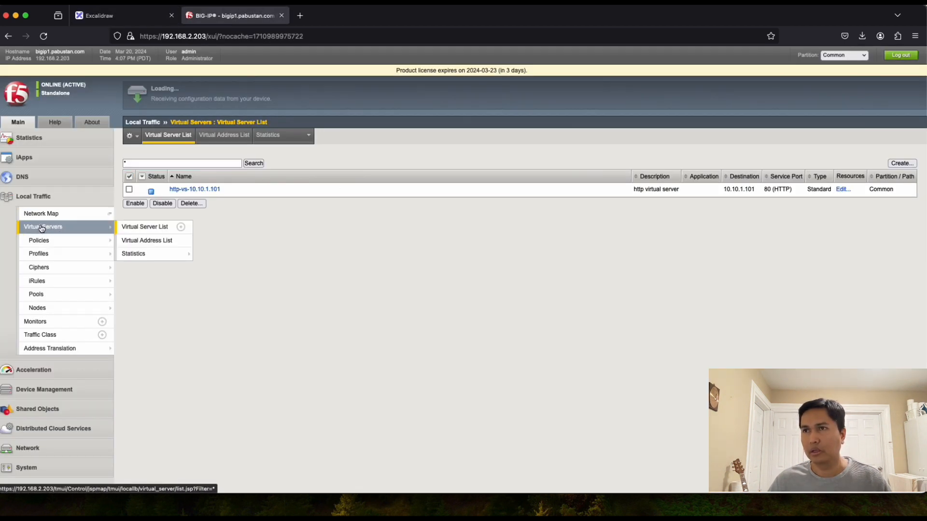
Step: Create a new virtual server named https-vs-10.10.1.102
left_click(901, 164)
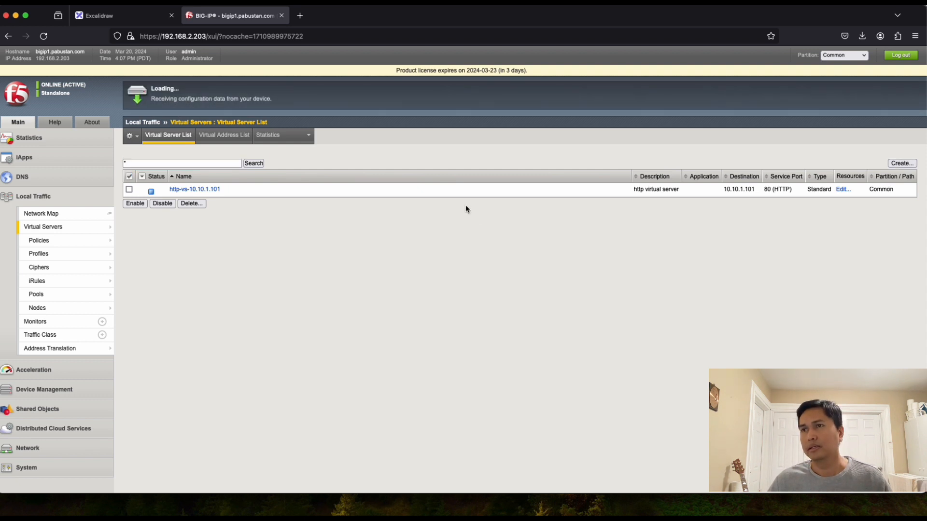
type("http")
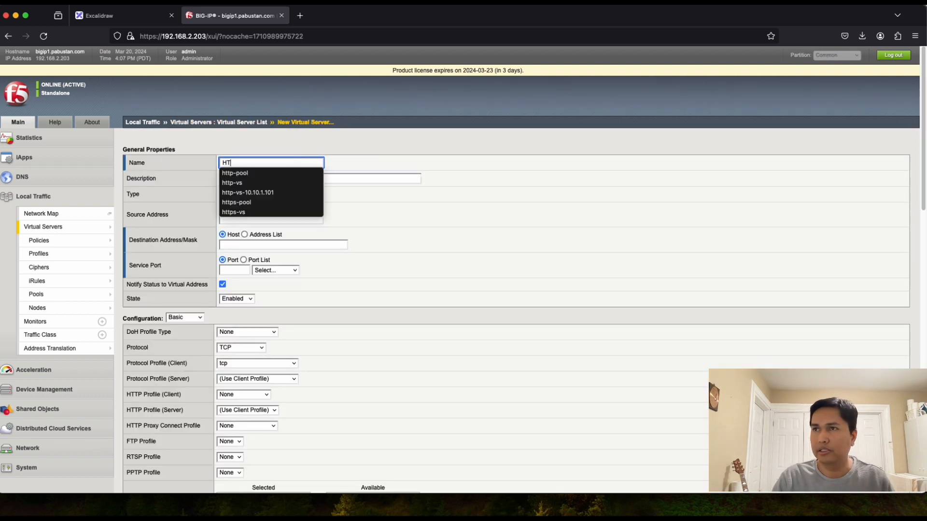
type("s")
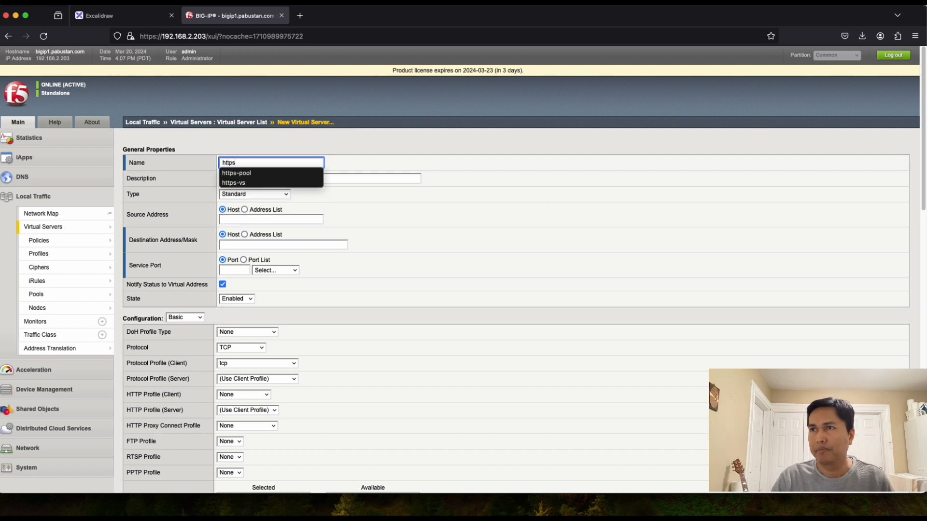
type("-v")
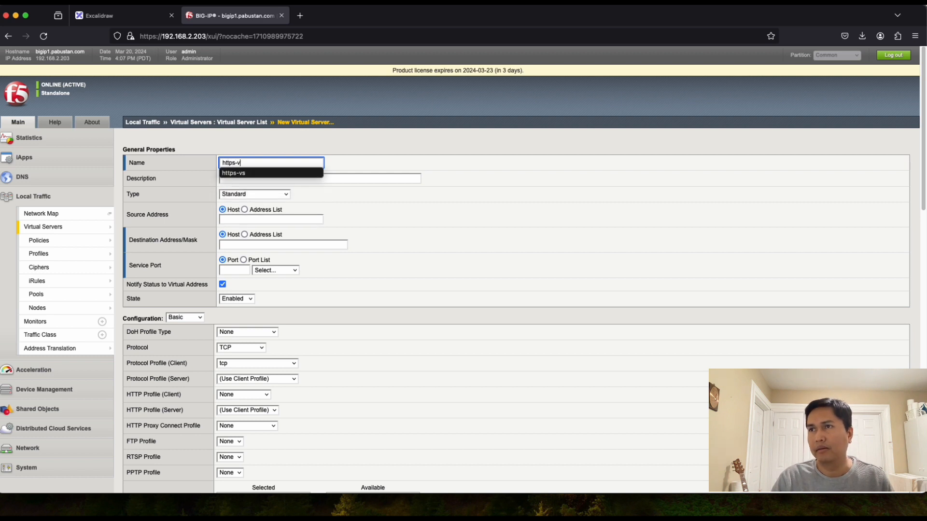
type("s-10.10.1.102")
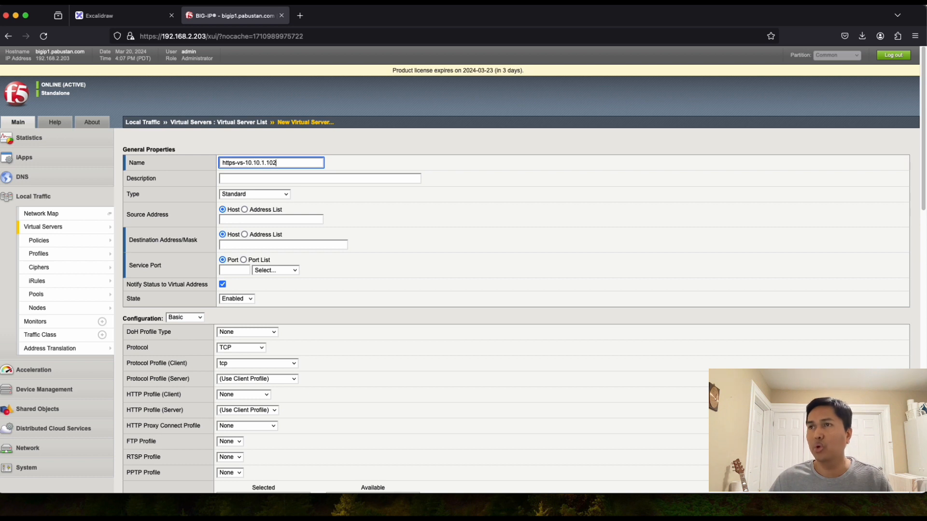
left_click(290, 179)
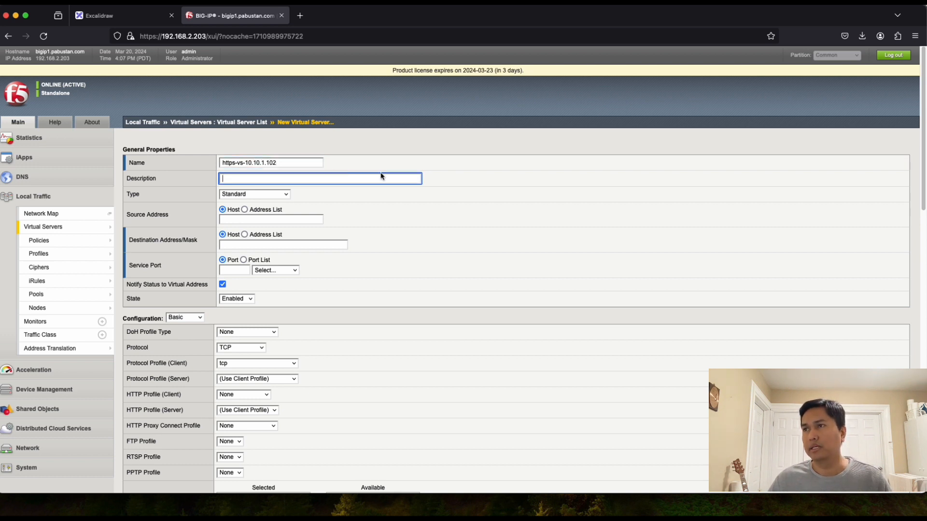
left_click(269, 181)
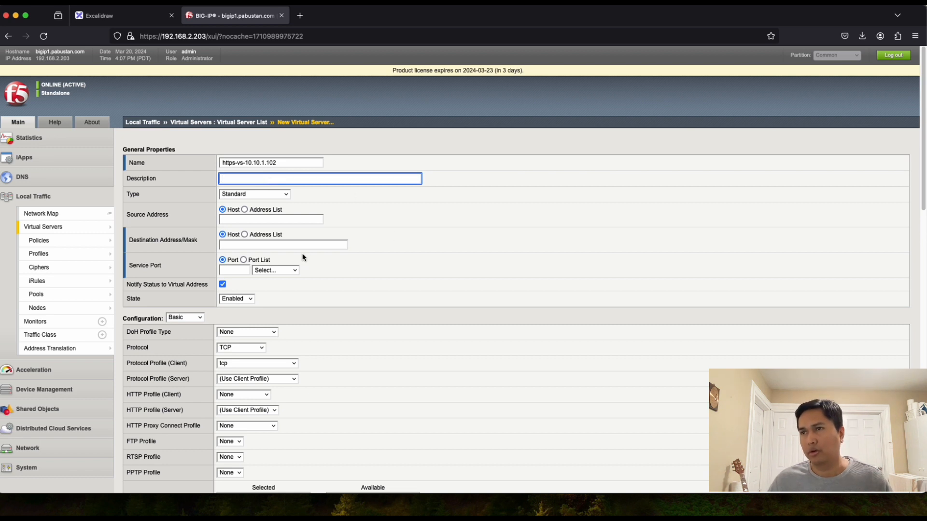
Step: Set its destination address to 10.10.1.102 and service port to 443 (HTTPS)
left_click_drag(285, 162, 247, 162)
key("ctrl+c")
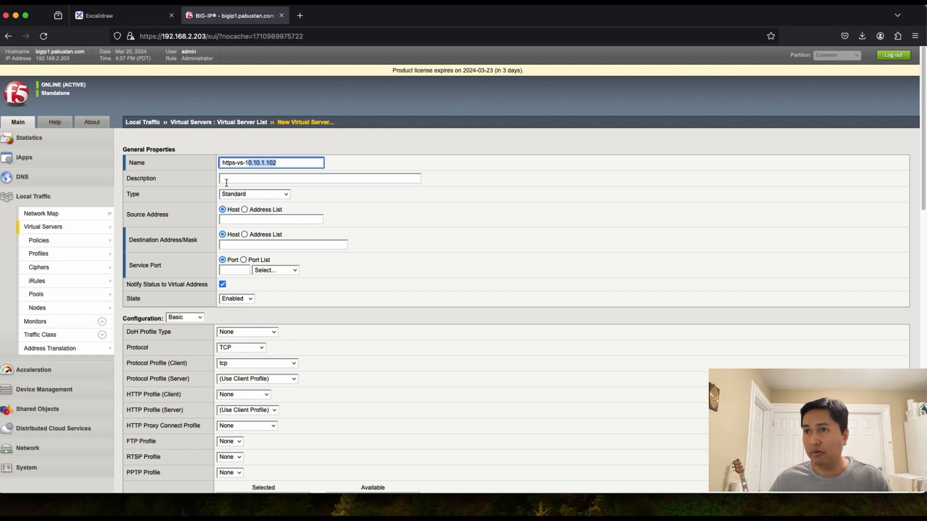
left_click(244, 245)
key("ctrl+v")
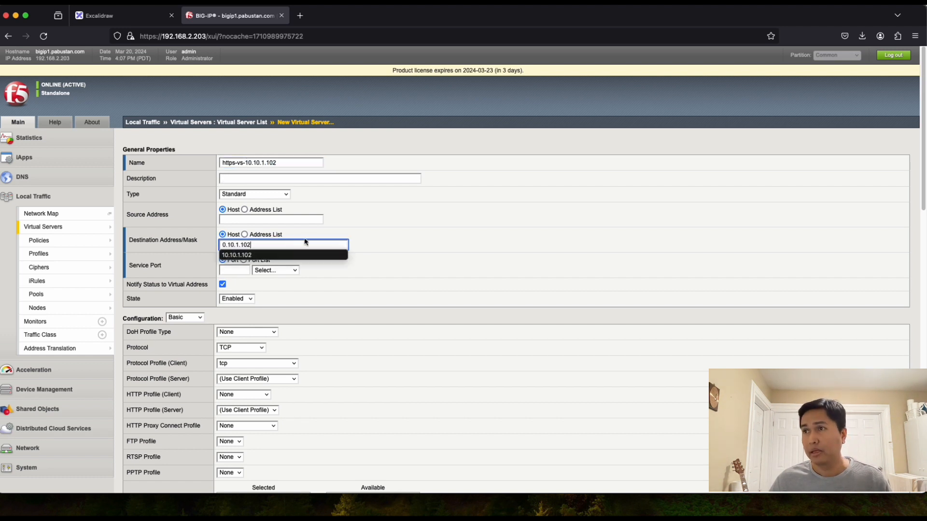
left_click(364, 242)
left_click(234, 272)
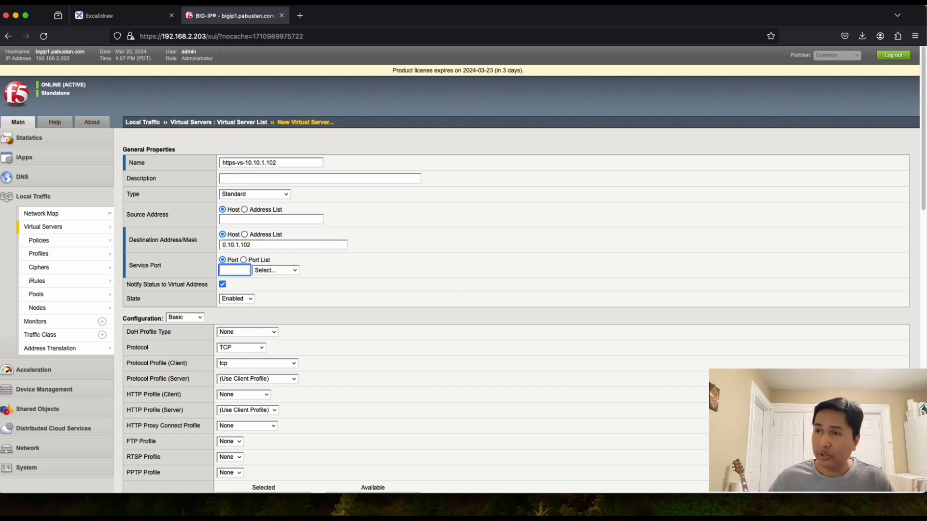
type("443")
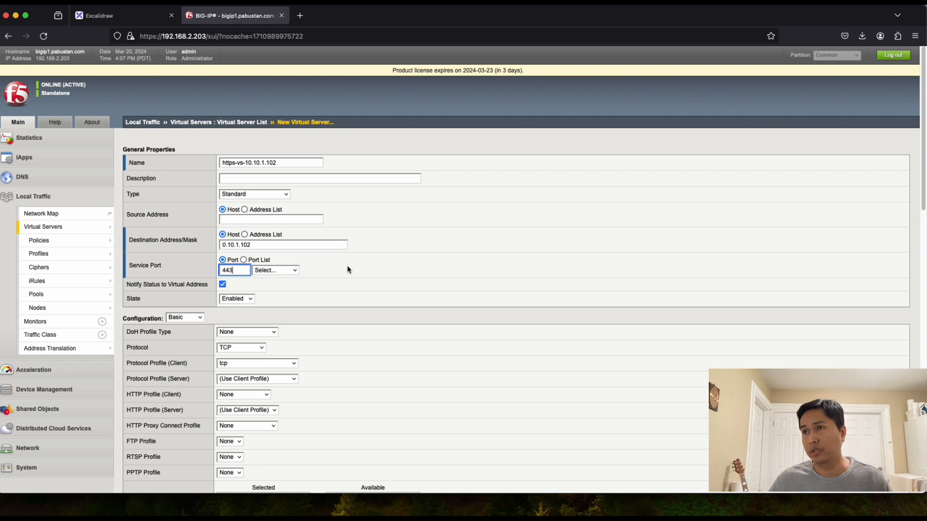
left_click(348, 269)
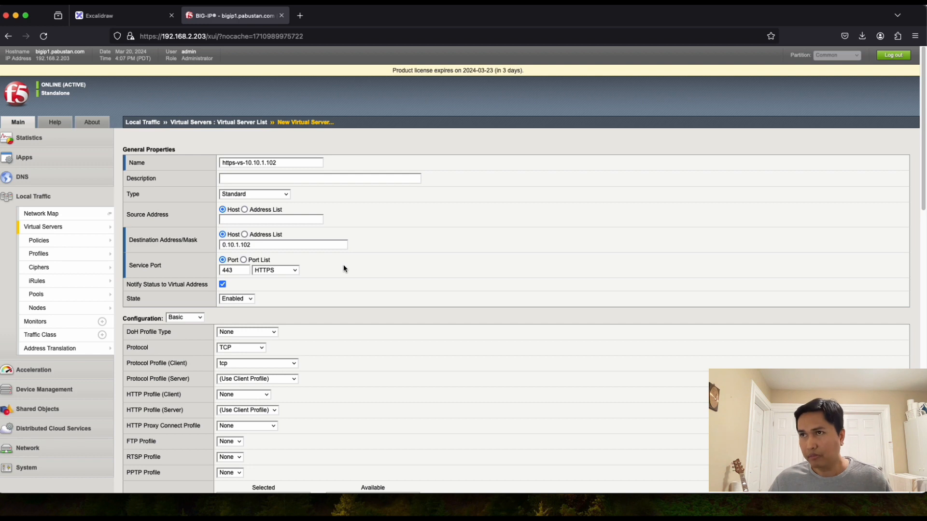
Step: Choose Auto Map for Source Address Translation and leave Default Pool as None
scroll(323, 322, "down", 3)
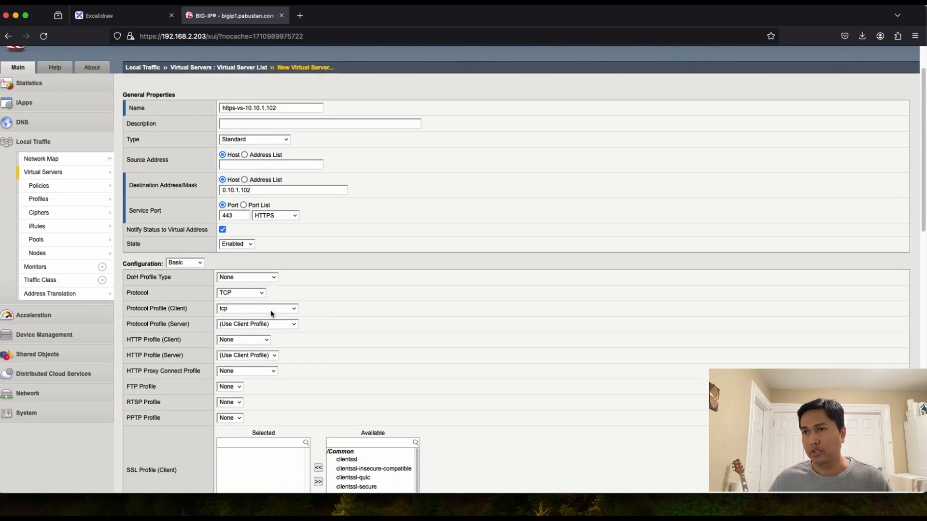
scroll(323, 314, "down", 3)
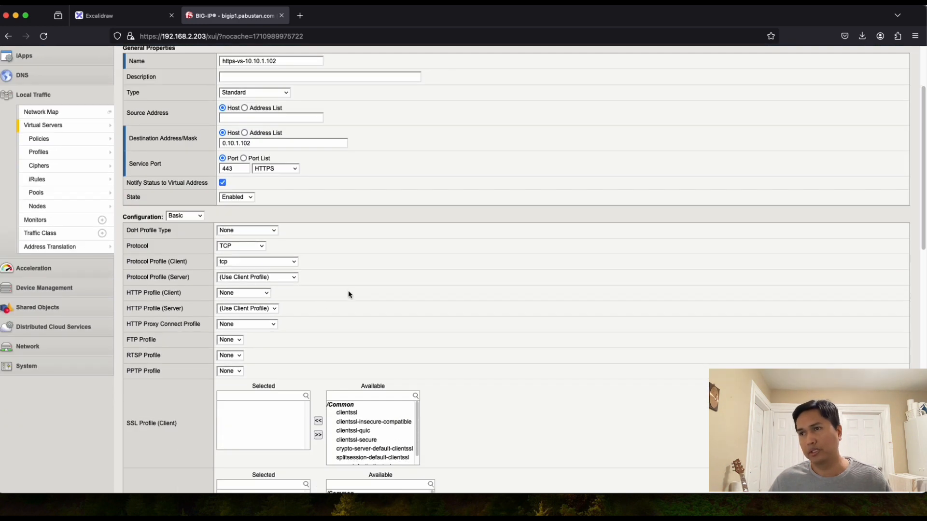
scroll(350, 297, "down", 5)
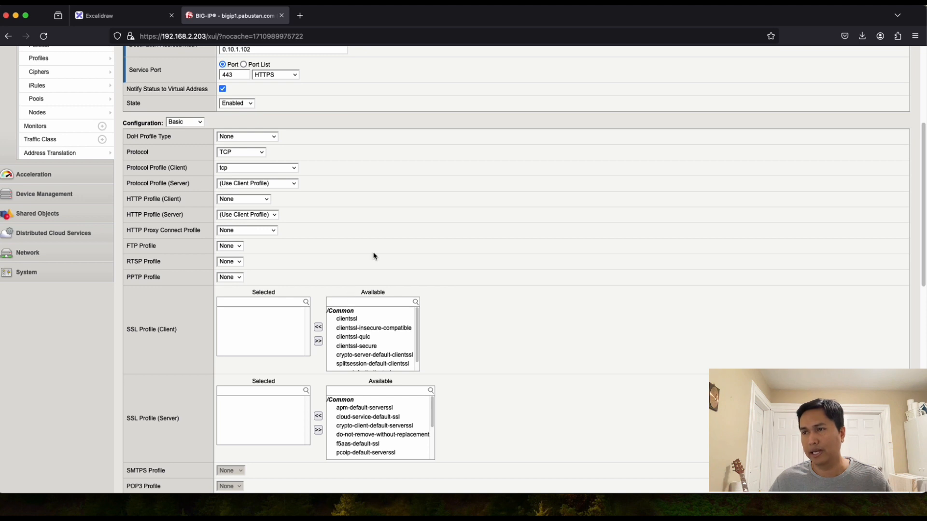
scroll(374, 256, "down", 15)
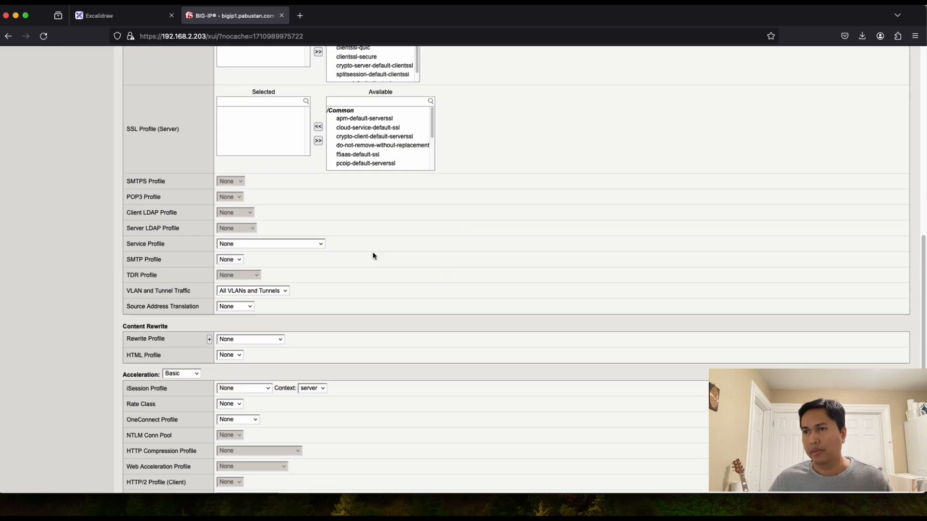
left_click(250, 308)
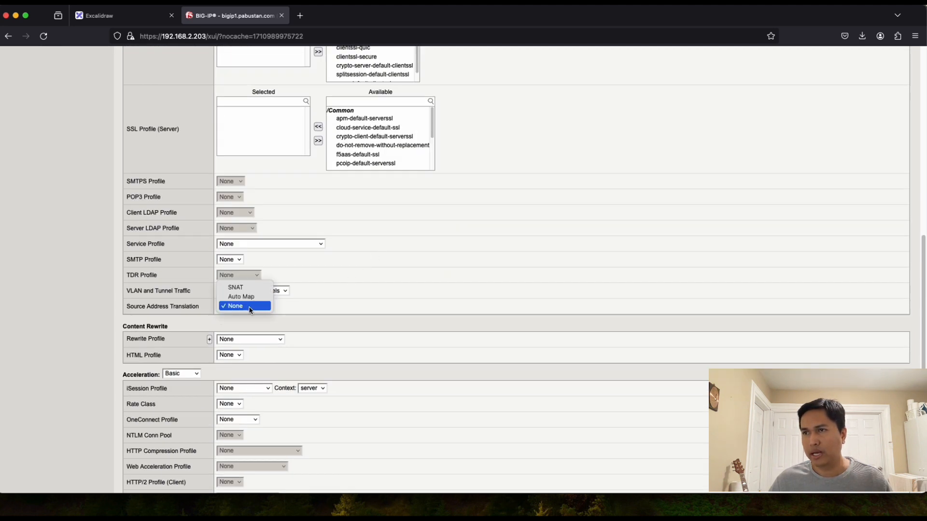
left_click(247, 297)
scroll(355, 338, "down", 12)
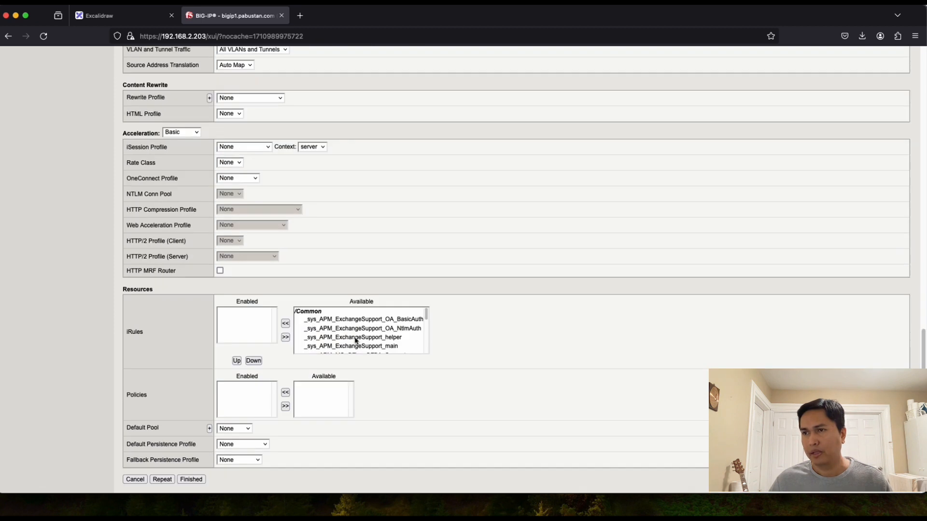
scroll(356, 341, "down", 3)
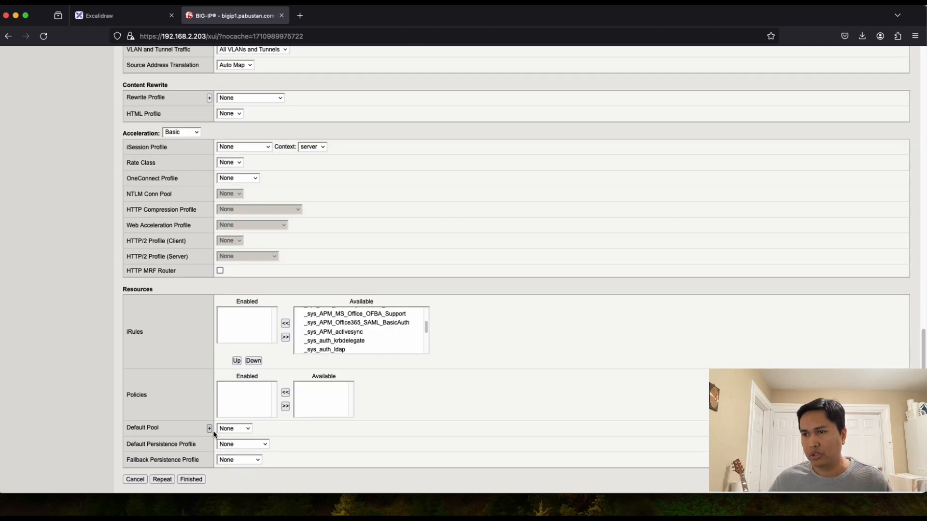
left_click(238, 430)
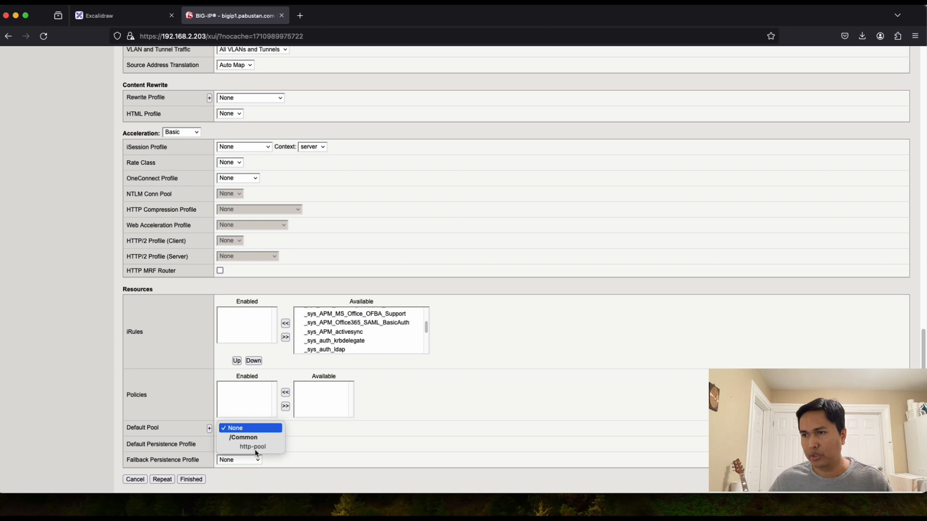
left_click(308, 434)
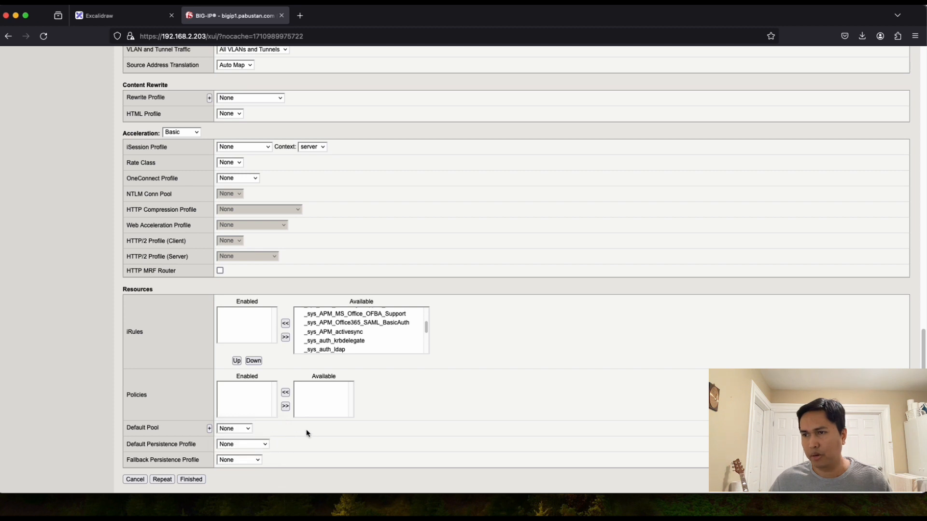
Step: Create a new default pool named https-pool, keeping Round Robin as the load balancing method
left_click(210, 429)
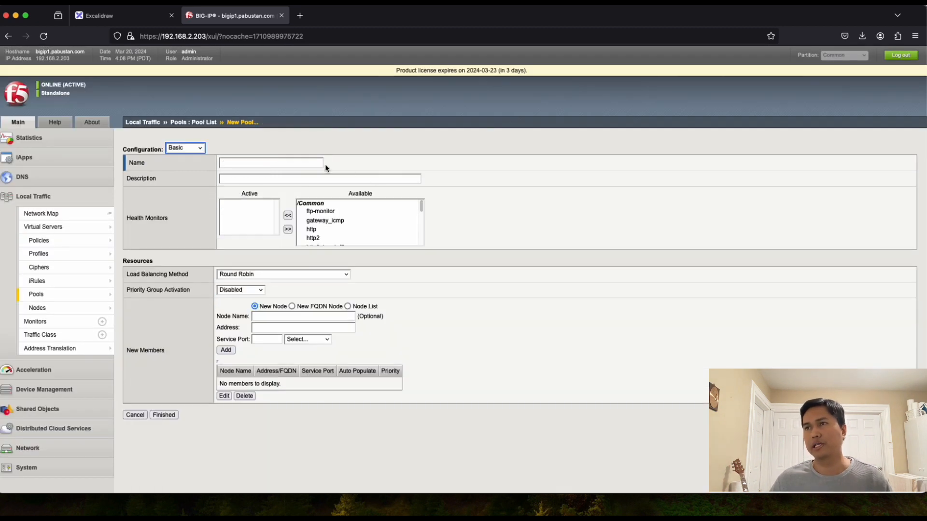
left_click(245, 159)
type("ht")
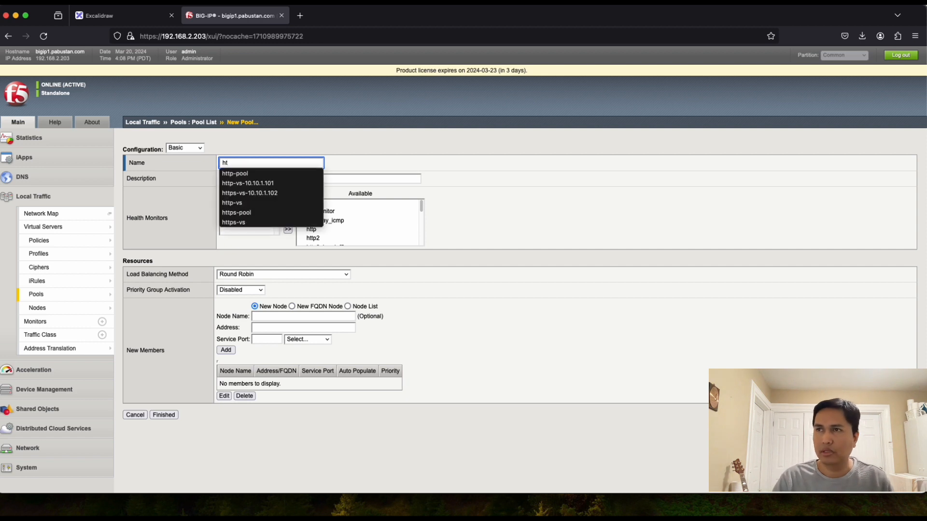
type("tps-p")
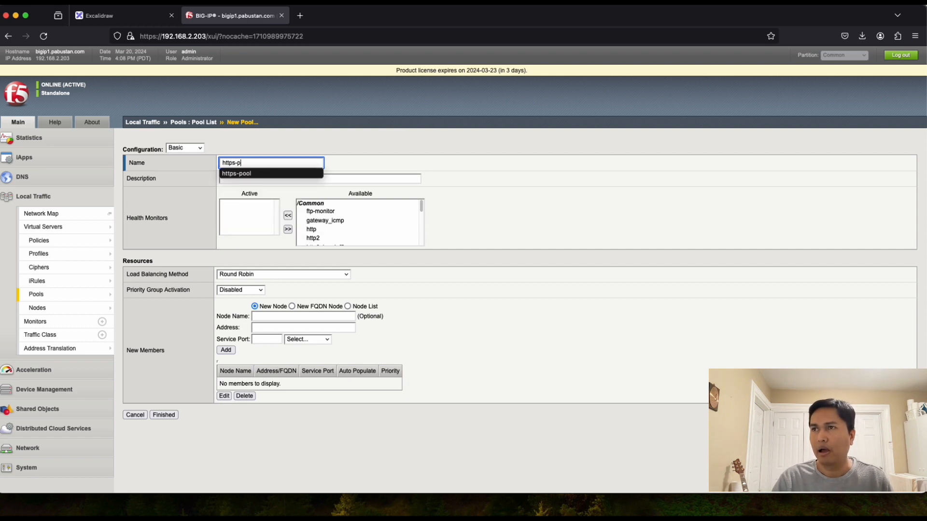
type("ool")
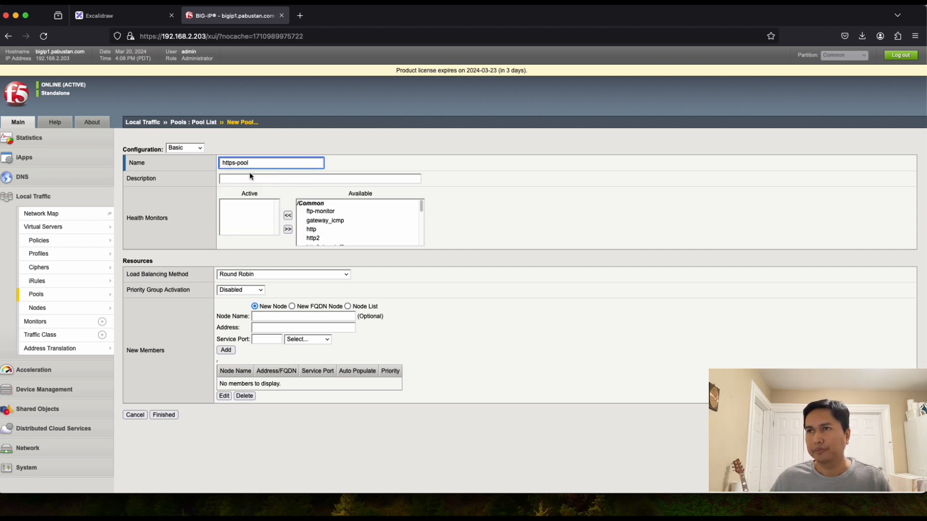
left_click(255, 182)
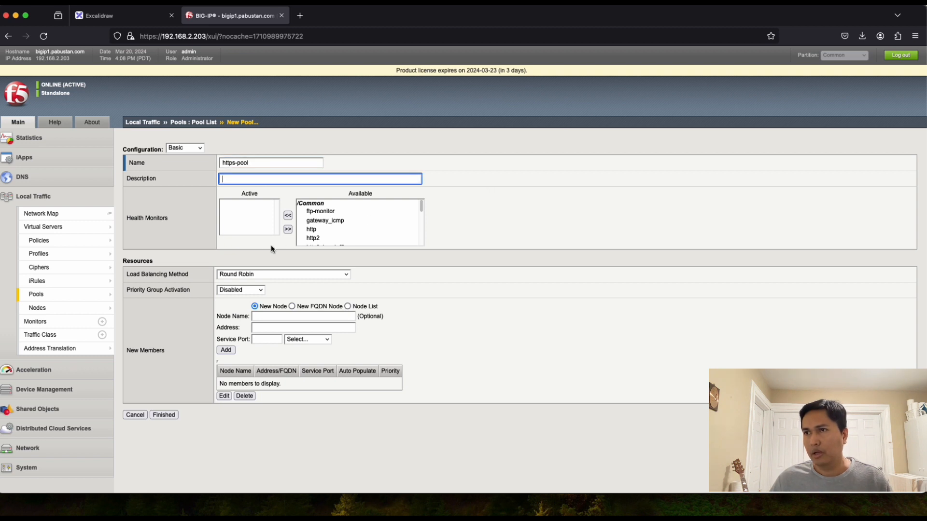
left_click(258, 278)
left_click(259, 275)
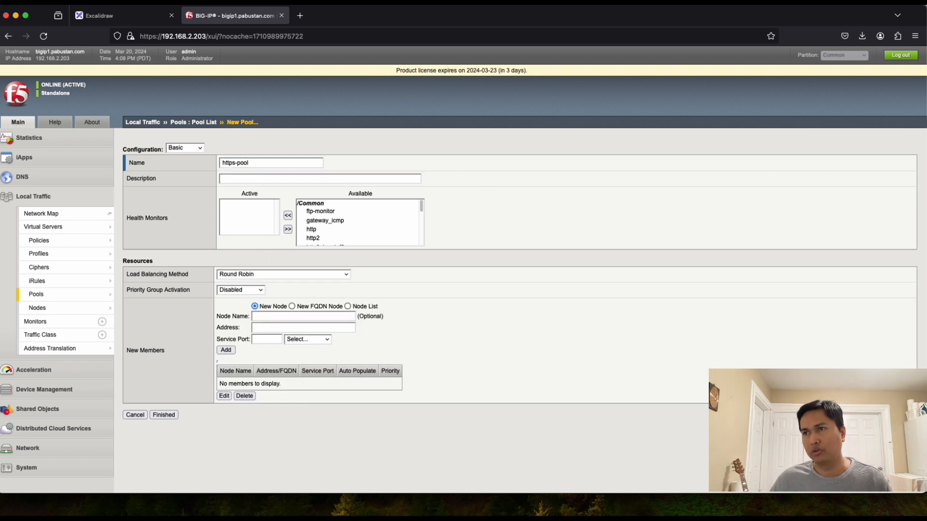
left_click(277, 317)
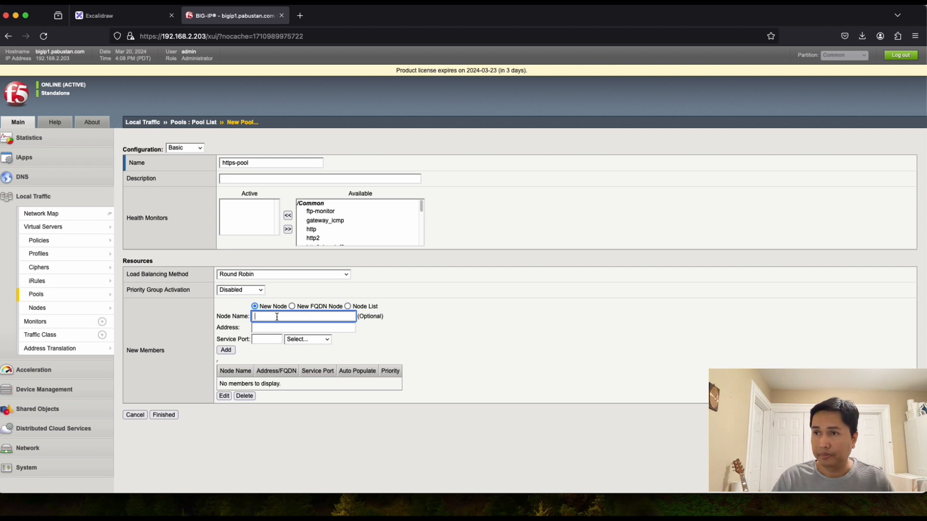
Step: Add new node APP1-HTTPS at 172.16.20.1, port 443, as the first pool member
type("APP")
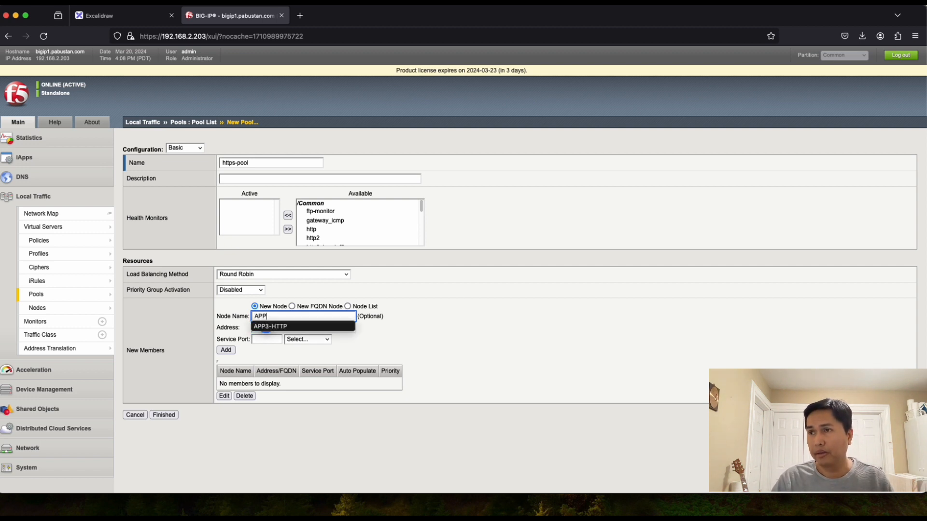
type("1-")
left_click(271, 328)
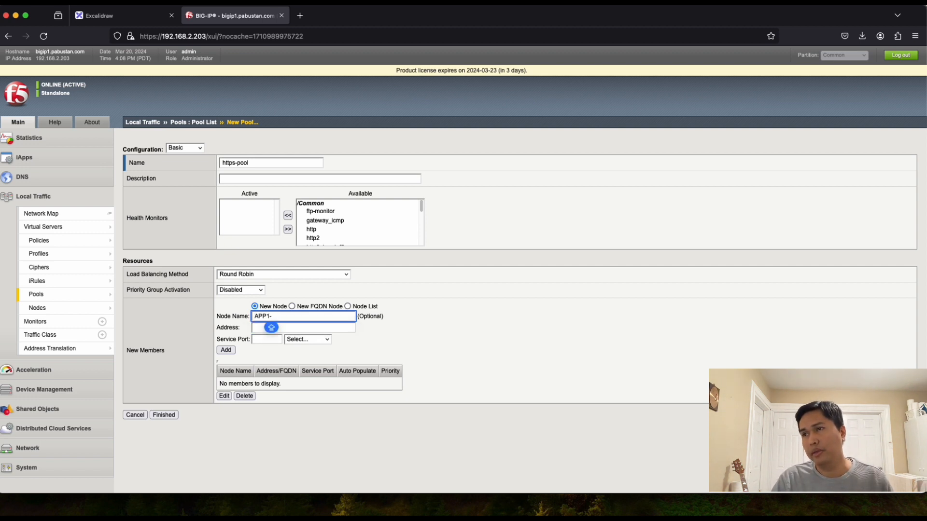
key("BackSpace")
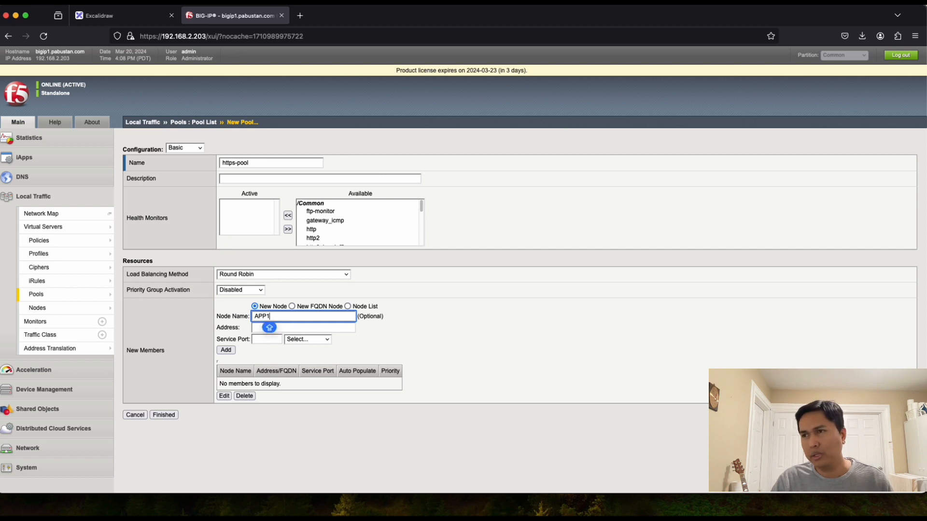
key("BackSpace")
key("BackSpace")
key("BackSpace")
key("BackSpace")
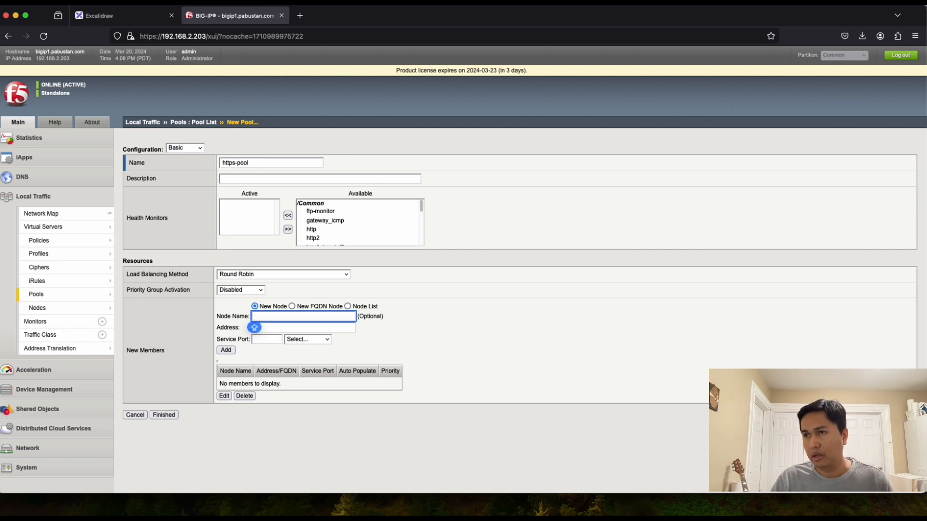
left_click(349, 307)
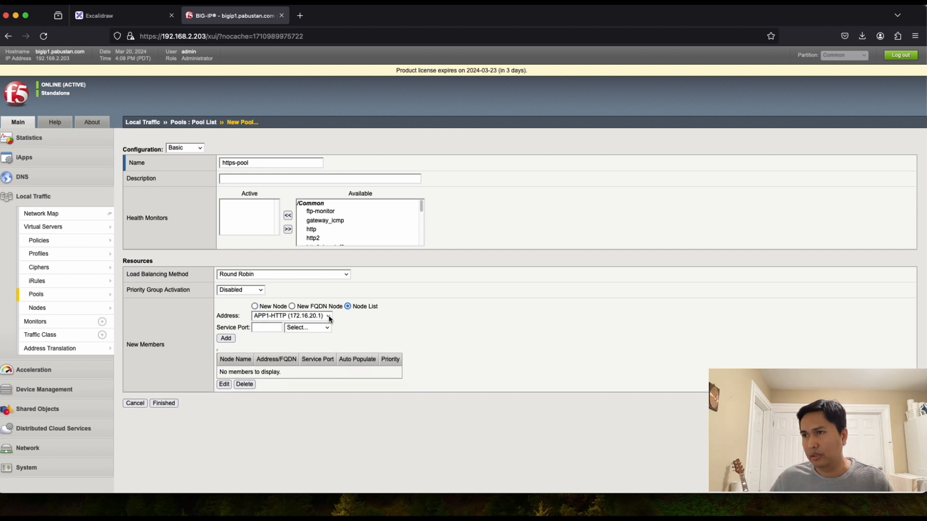
left_click(255, 307)
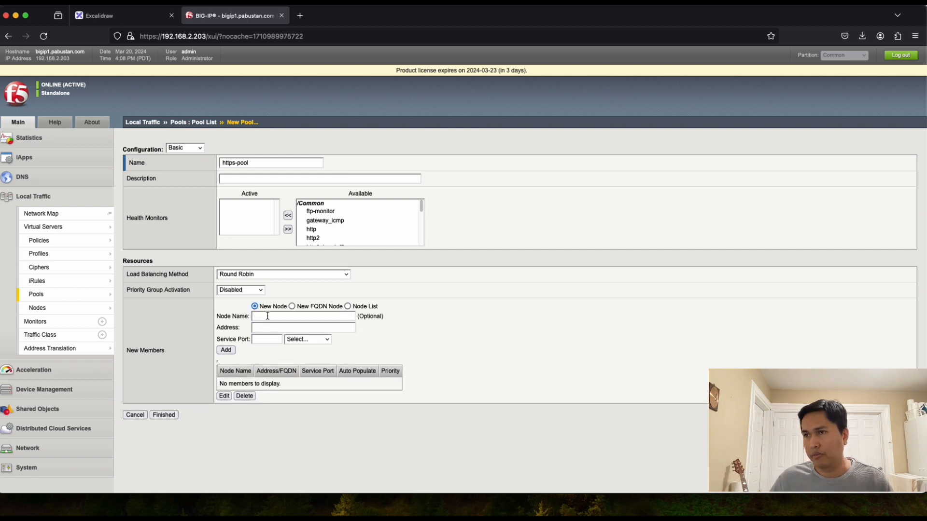
left_click(266, 317)
type("APP")
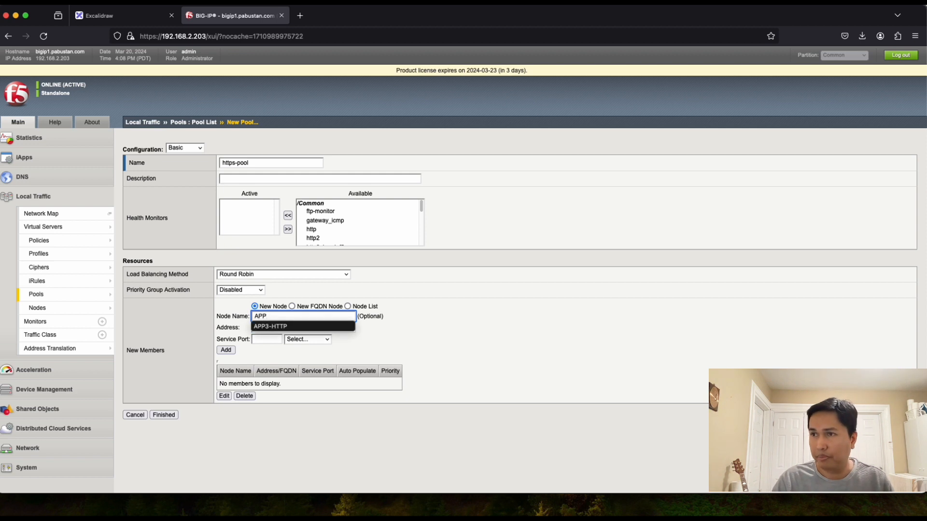
type("1-HTTPS")
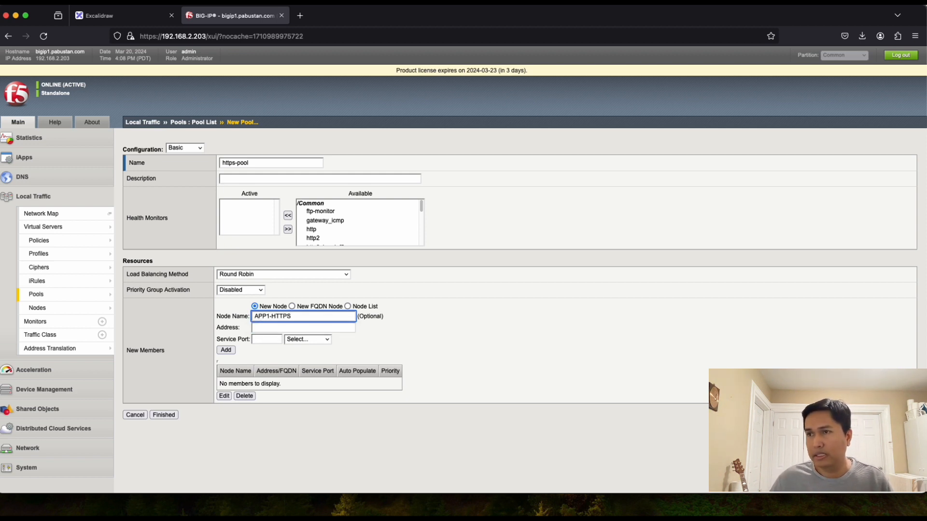
left_click(263, 328)
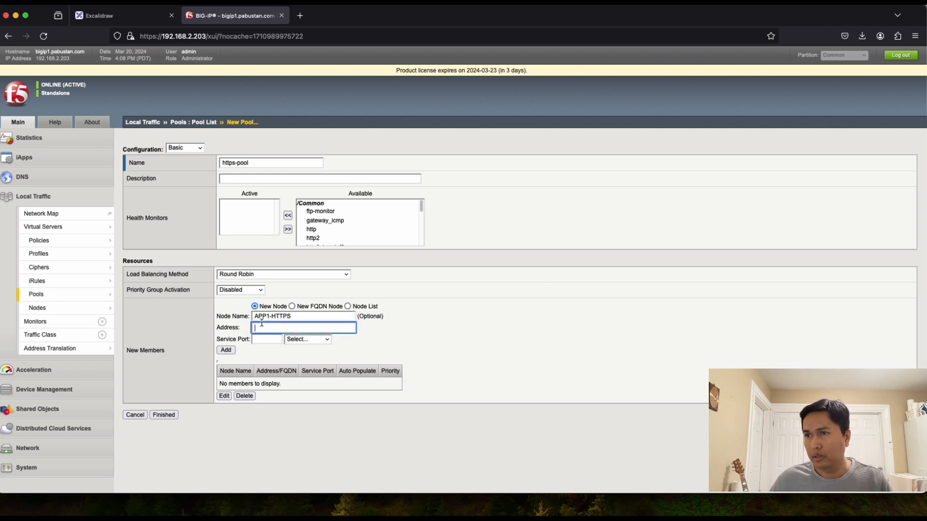
type("172.1")
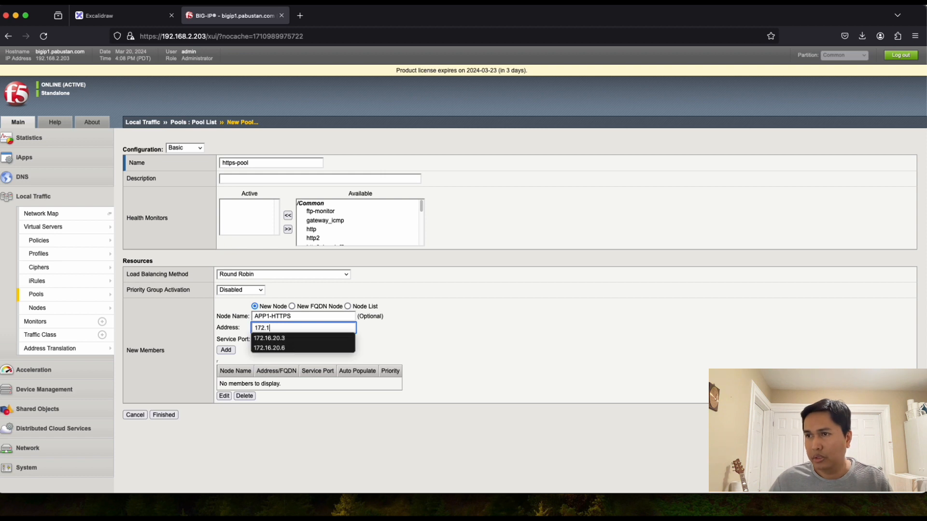
type("6.20.")
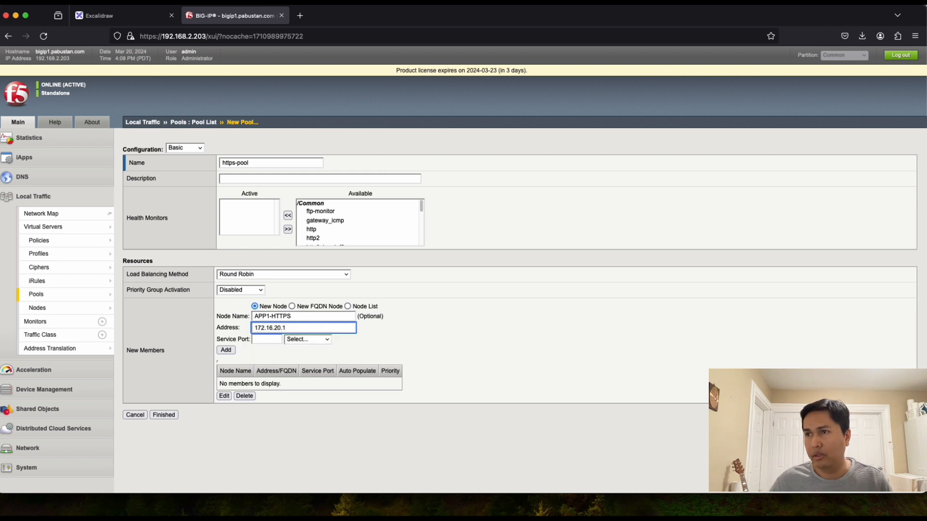
type("1")
left_click(267, 339)
type("443")
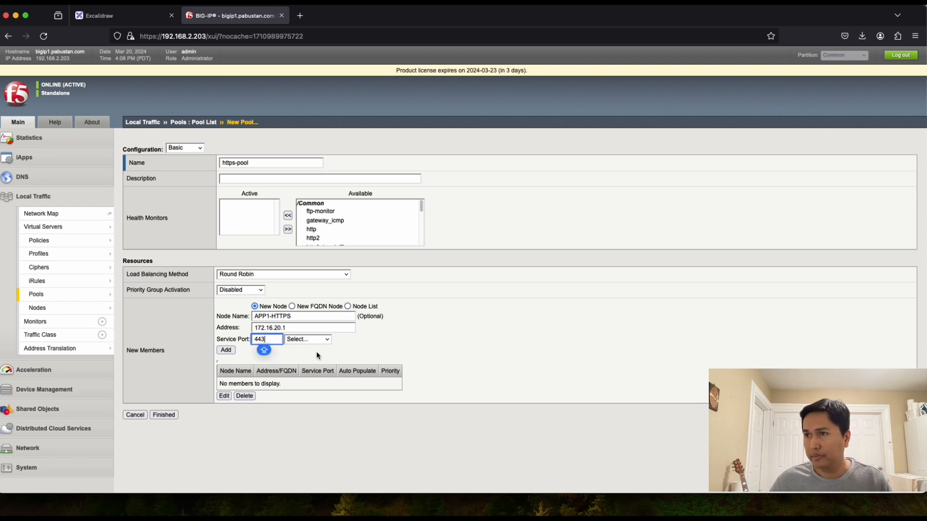
left_click(376, 345)
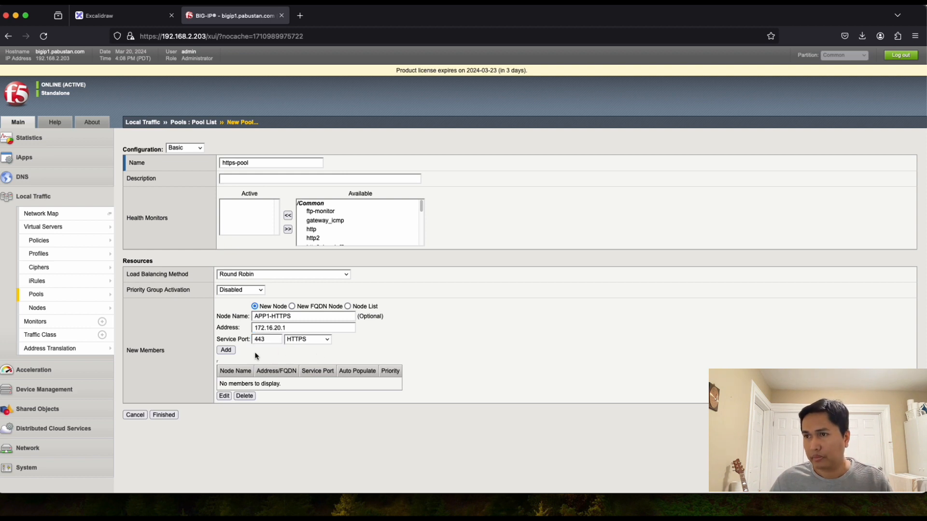
left_click(225, 350)
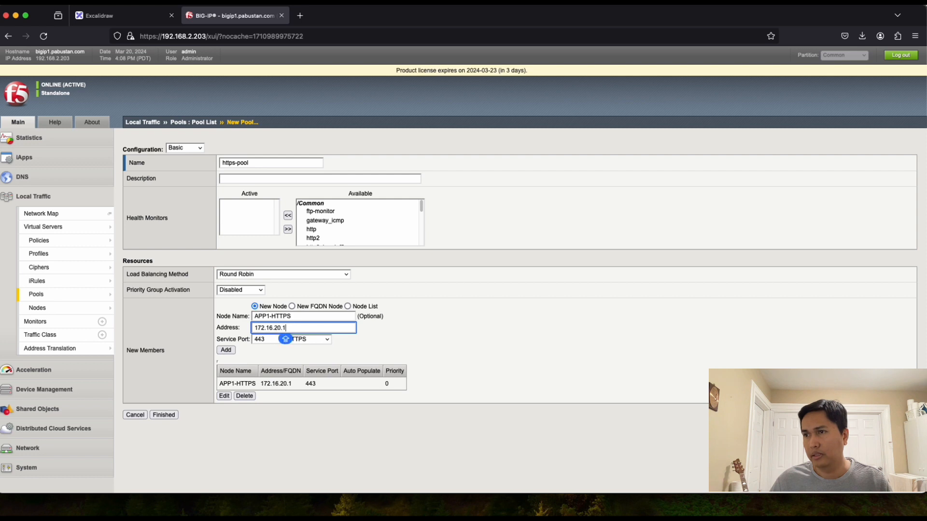
Step: Add APP2-HTTPS at 172.16.20.2, port 443, as the second member
left_click(271, 316)
key("BackSpace")
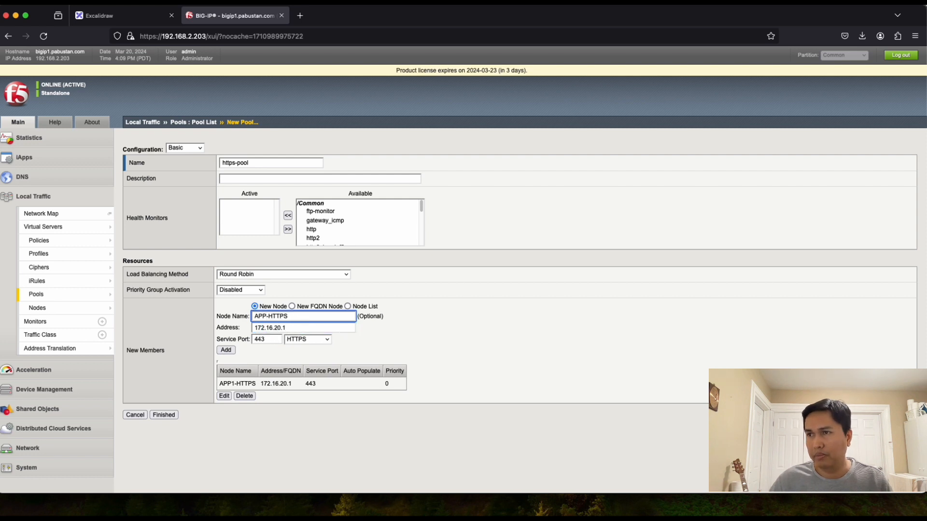
type("2")
left_click(310, 327)
key("BackSpace")
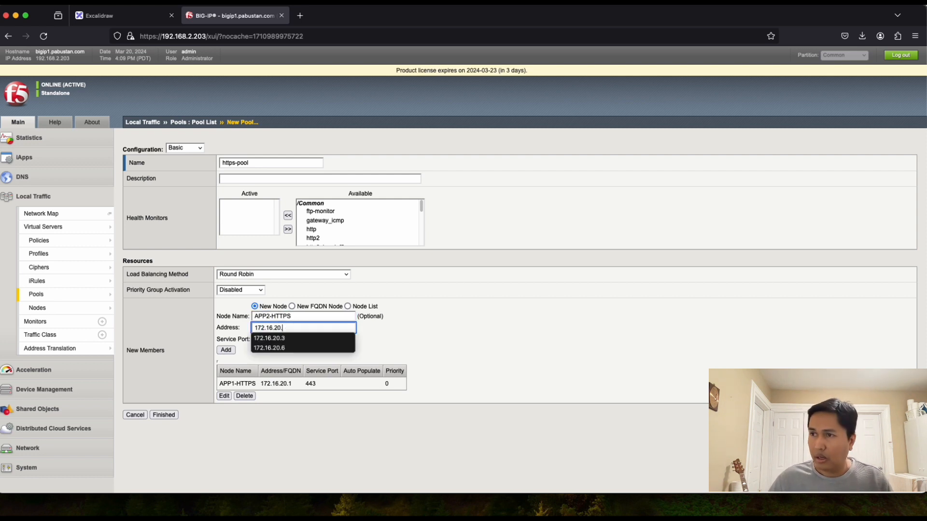
type("2")
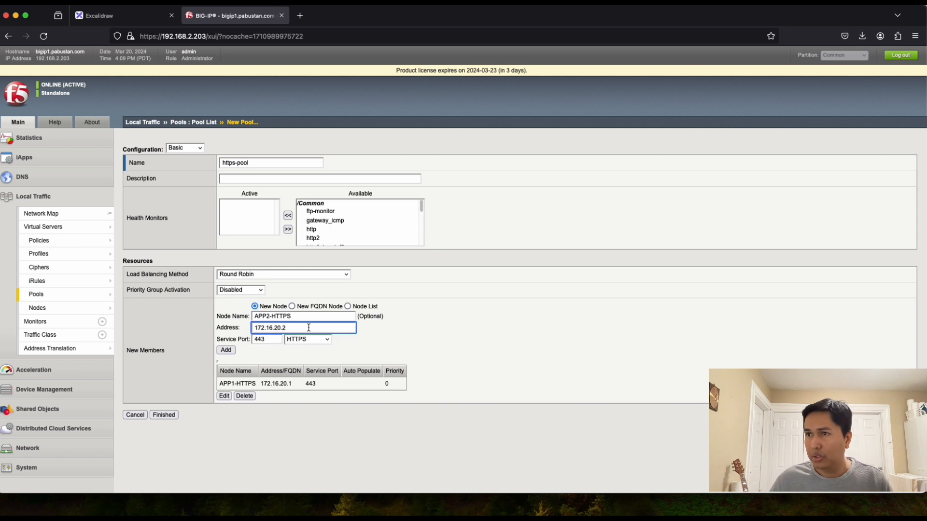
left_click(226, 352)
Step: Add APP3-HTTPS at 172.16.20.3, port 443, and submit https-pool
left_click(269, 316)
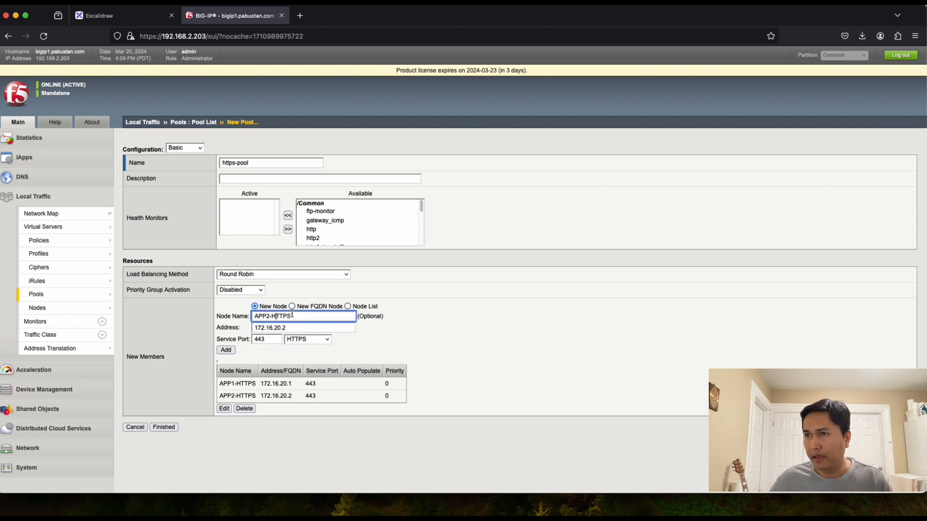
key("BackSpace")
type("3")
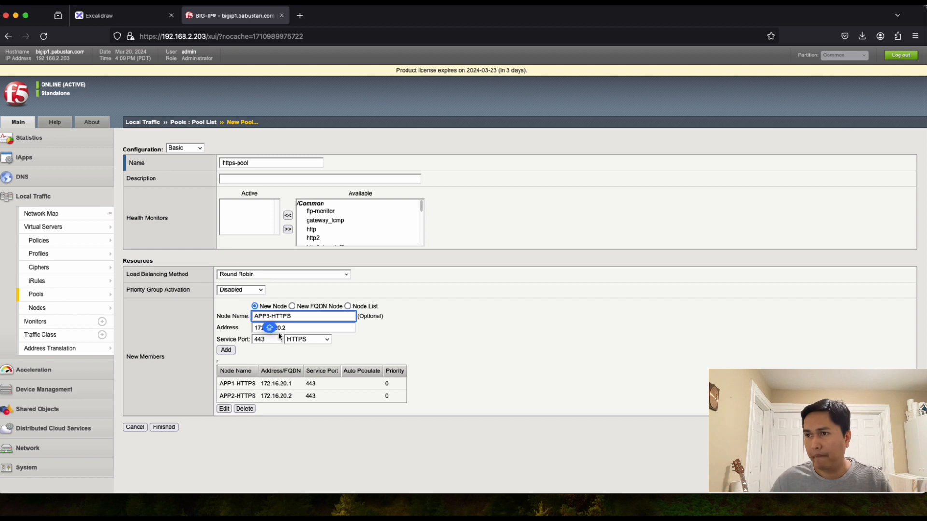
left_click(290, 330)
key("BackSpace")
type("3")
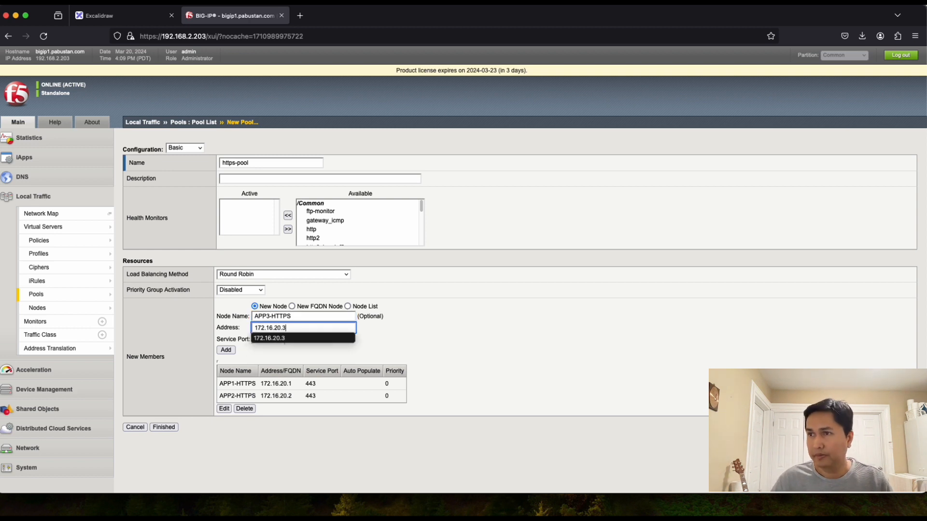
left_click(230, 351)
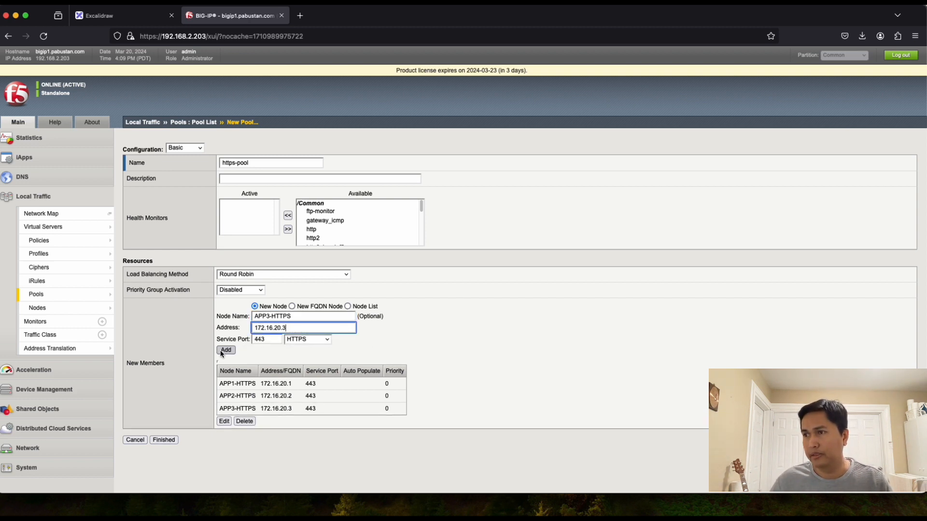
left_click(164, 440)
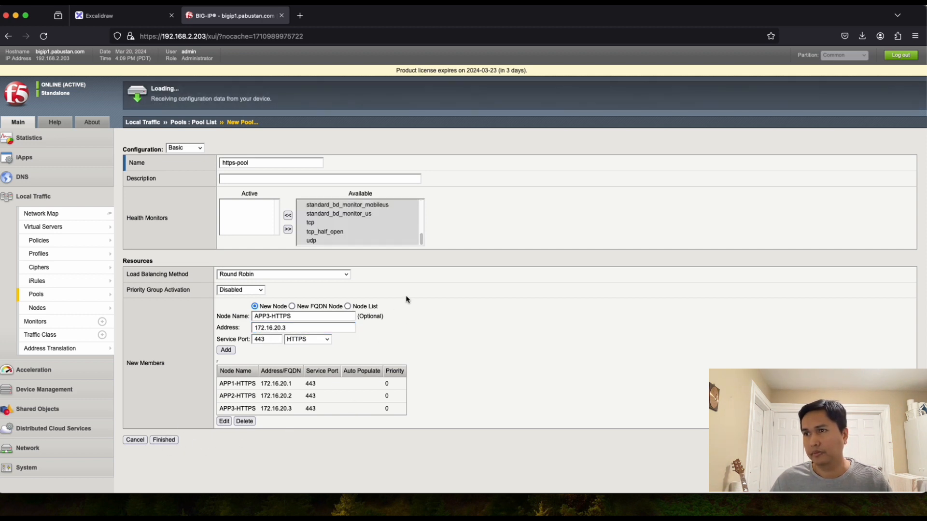
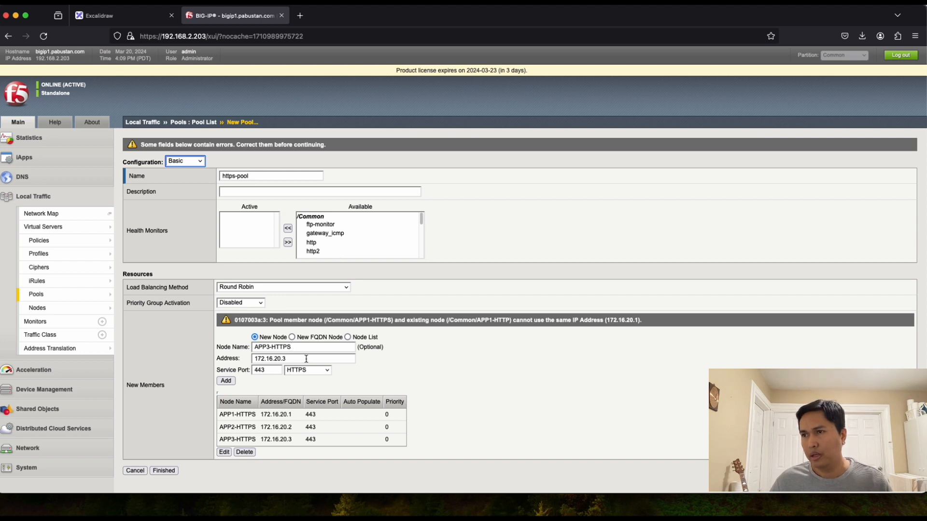
Step: Remove the APP1-HTTPS, APP2-HTTPS and APP3-HTTPS members from the new pool
left_click(268, 417)
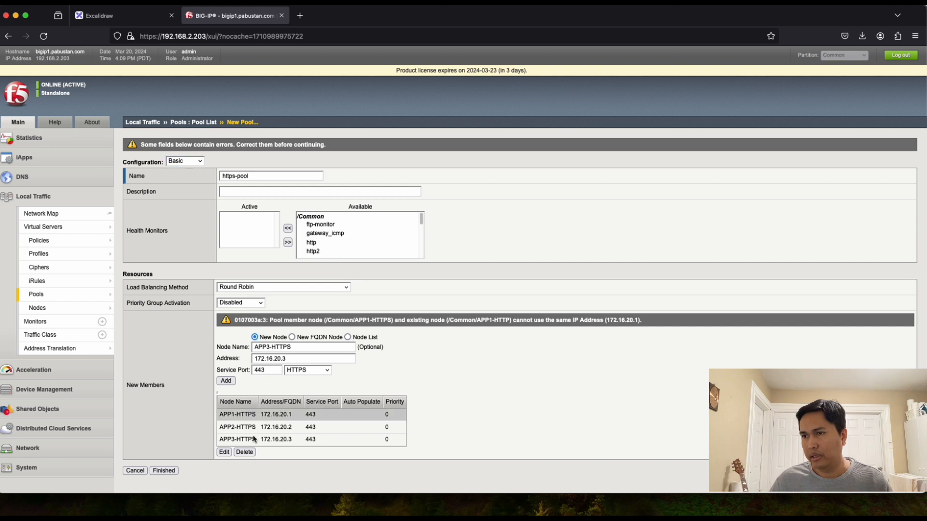
left_click(249, 454)
left_click(265, 417)
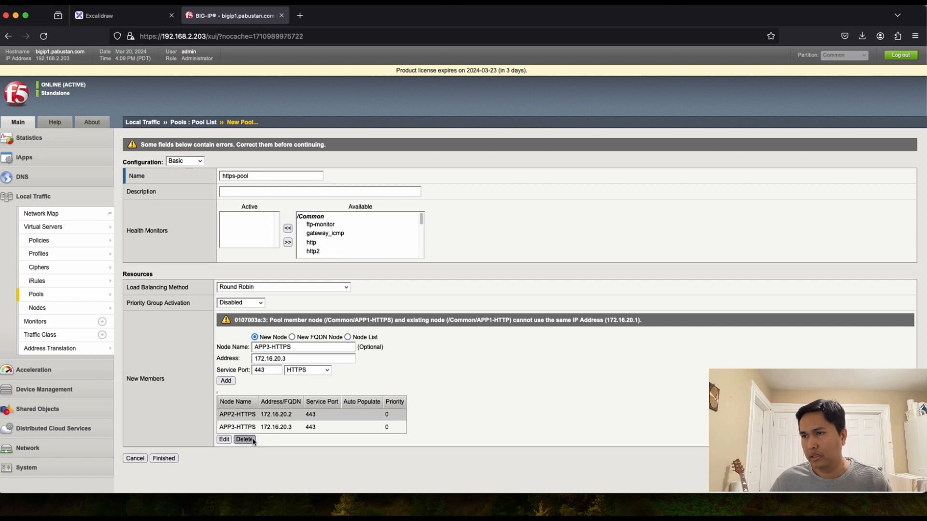
left_click(245, 440)
left_click(245, 428)
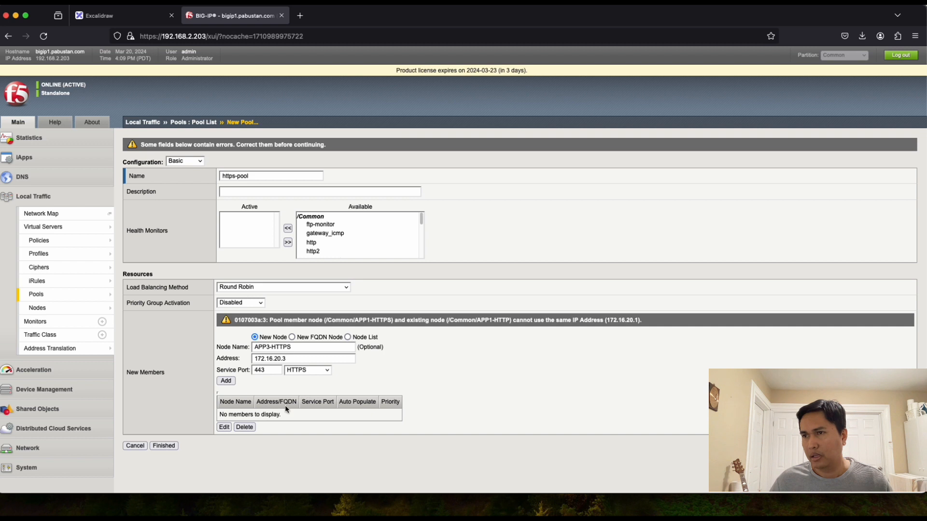
Step: Finish https-pool without members and go to the Node List
left_click(164, 445)
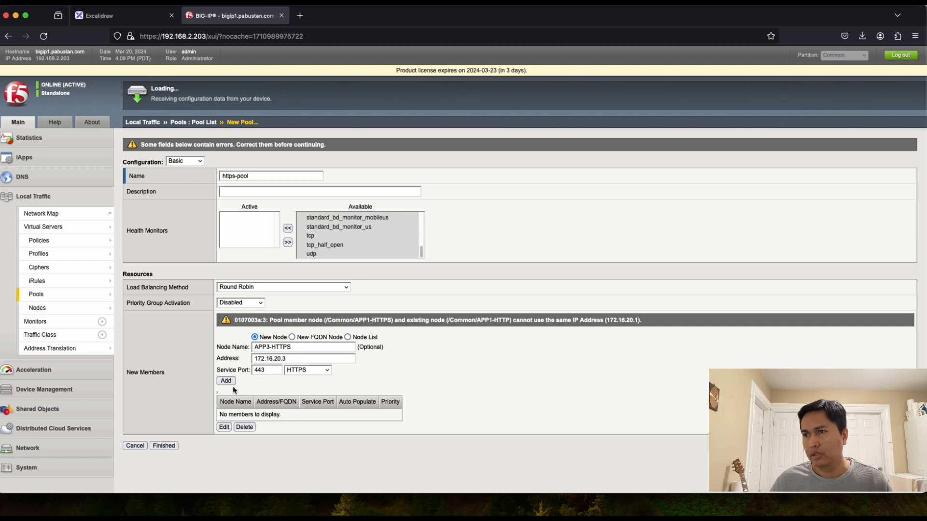
left_click(165, 444)
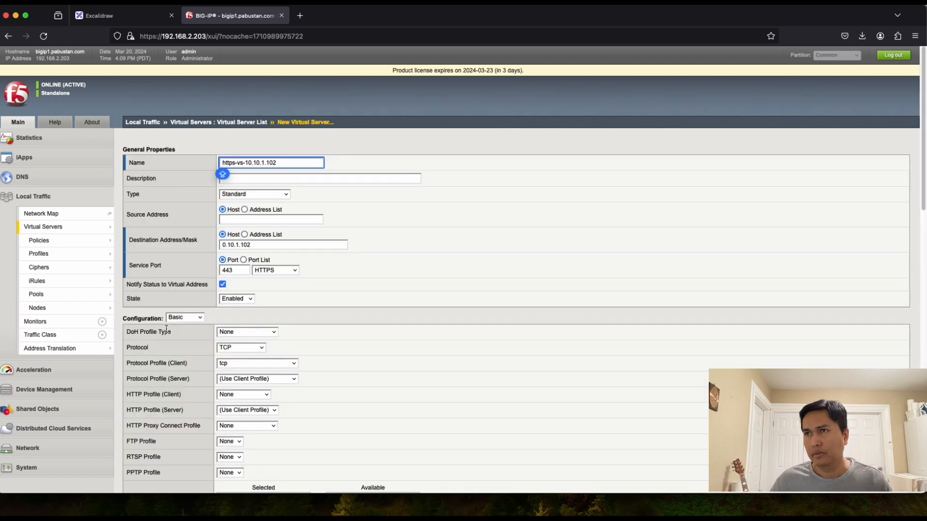
mouse_move(48, 308)
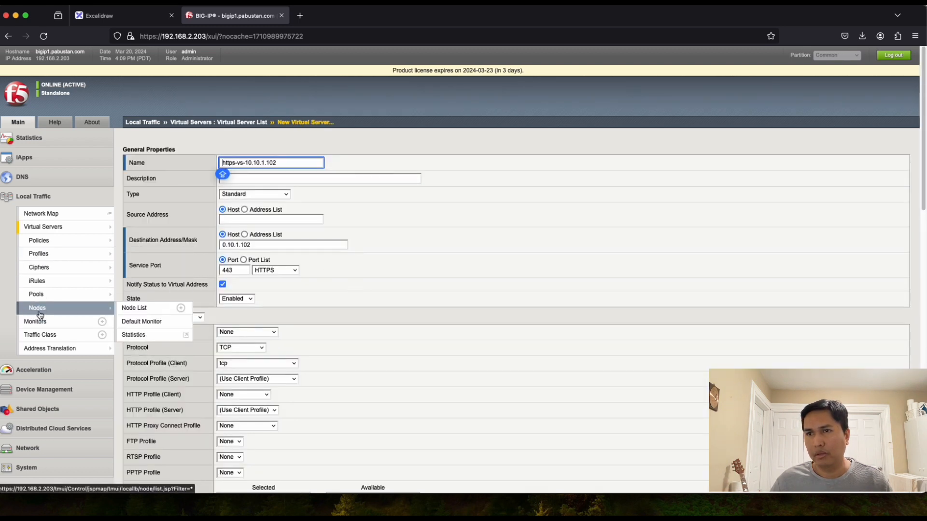
left_click(128, 309)
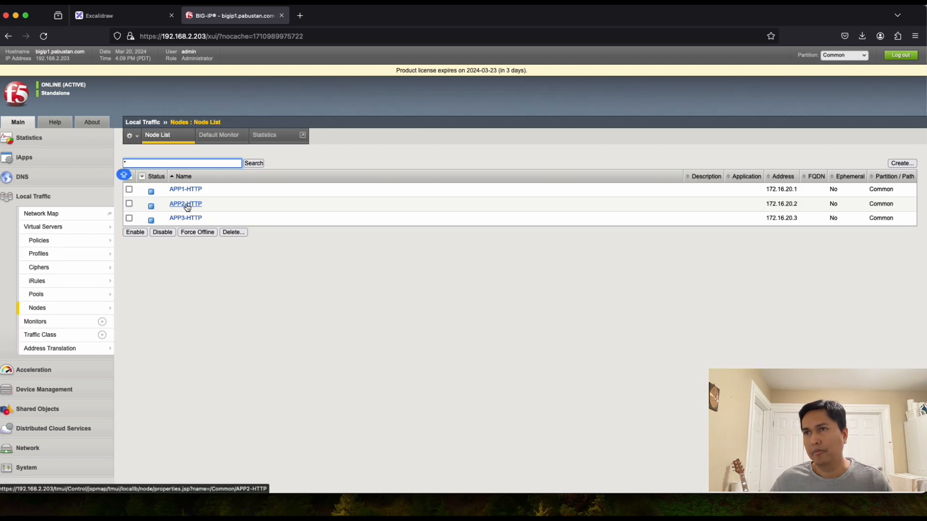
Step: Inspect the APP1-HTTP node's properties, then open https-pool from the Pool List
left_click(184, 191)
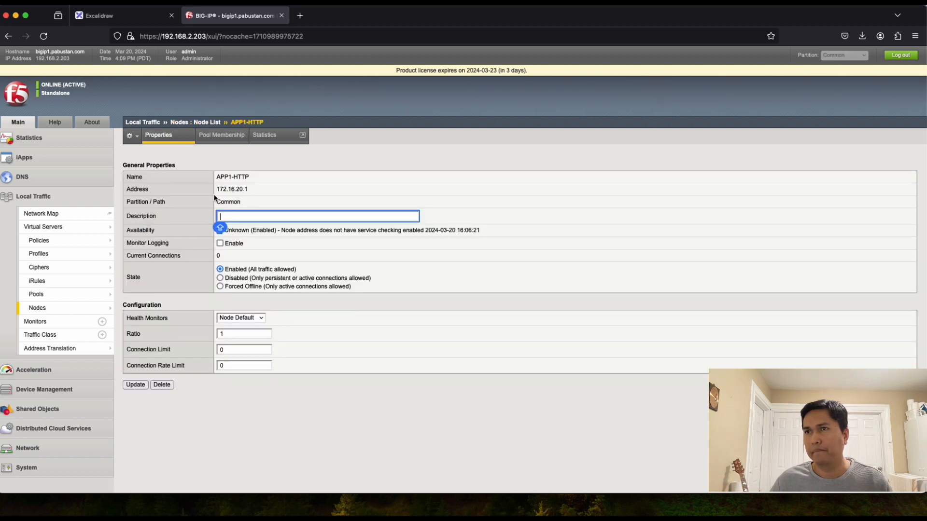
left_click(245, 179)
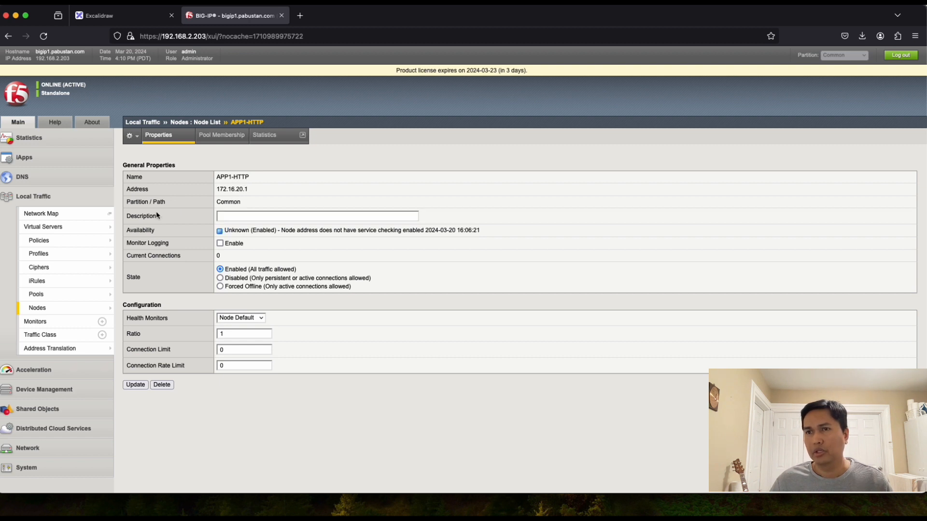
mouse_move(43, 313)
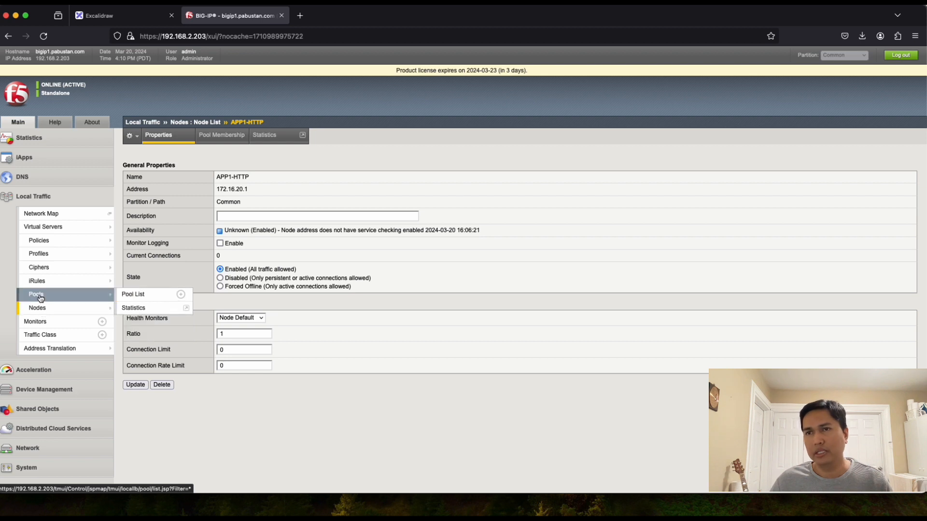
left_click(134, 294)
left_click(182, 207)
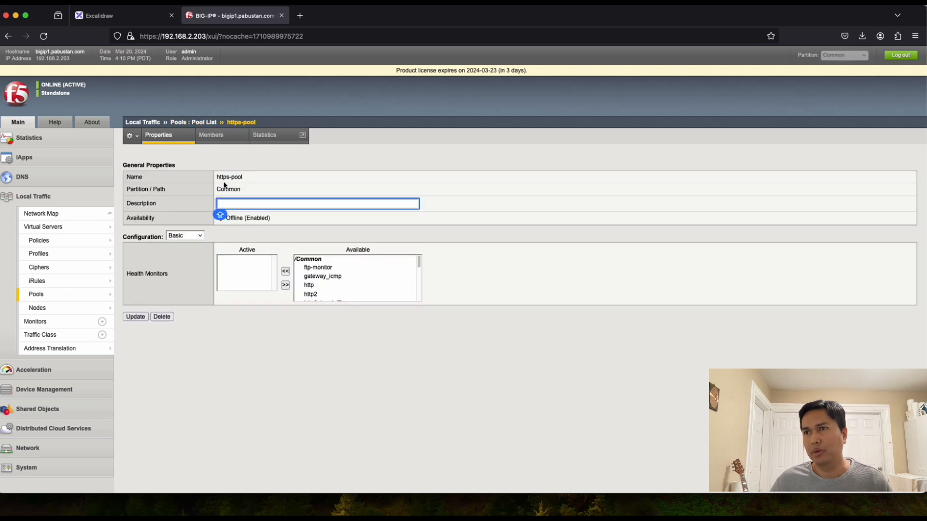
Step: Add existing node APP1-HTTP on port 443 (HTTPS) as an https-pool member
left_click(211, 135)
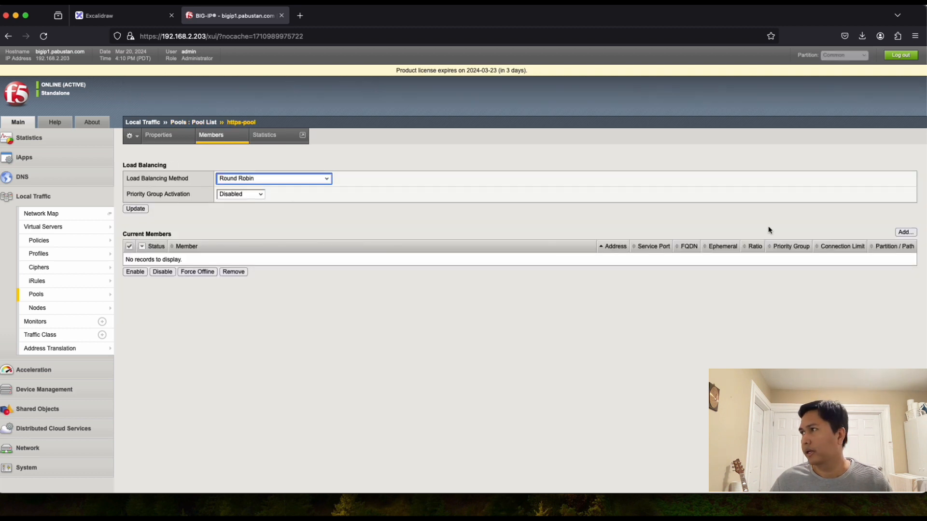
left_click(905, 232)
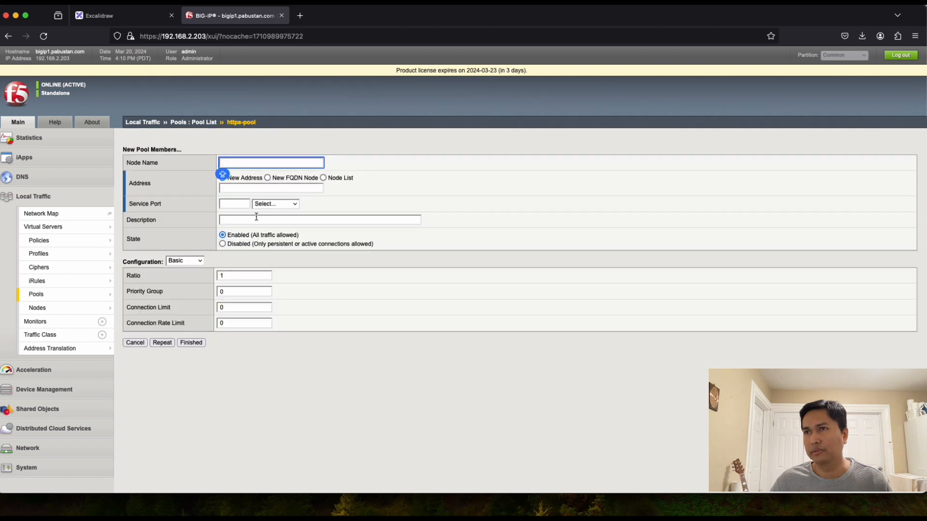
left_click(323, 178)
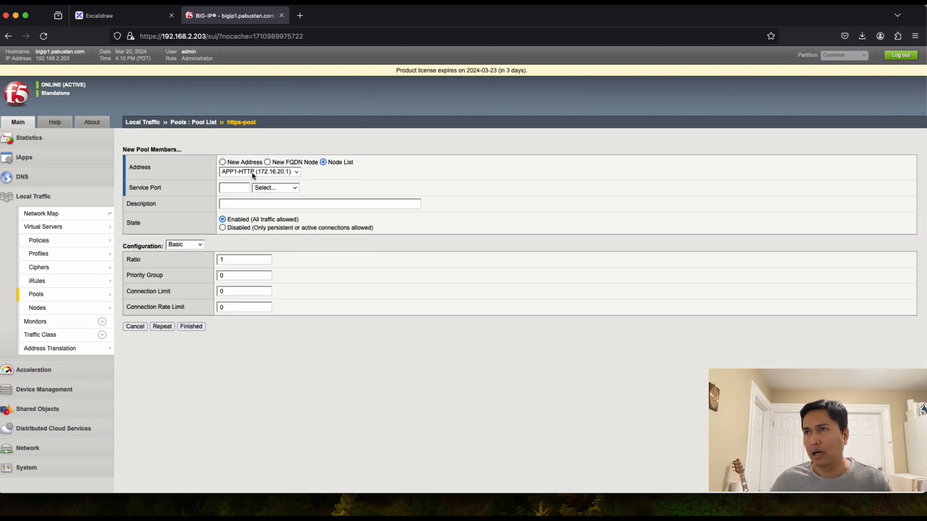
left_click(235, 189)
type("443")
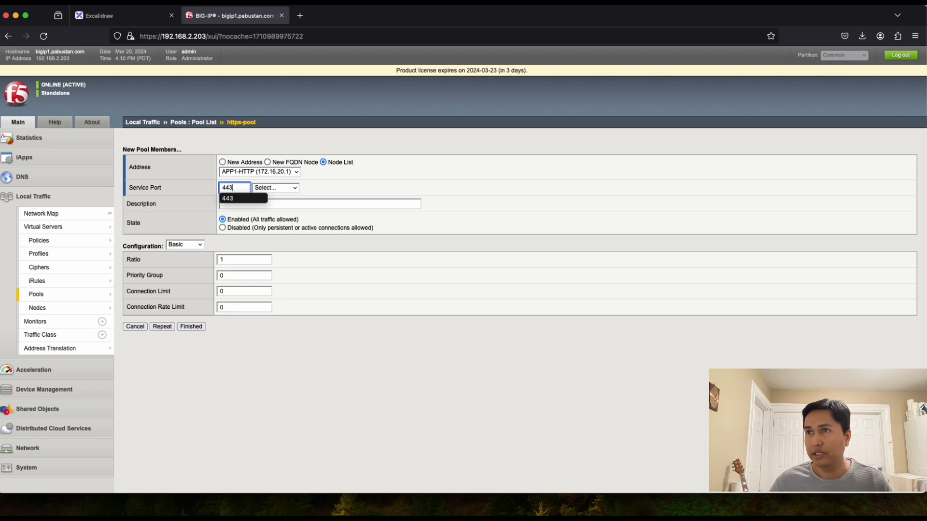
left_click(244, 198)
left_click(317, 193)
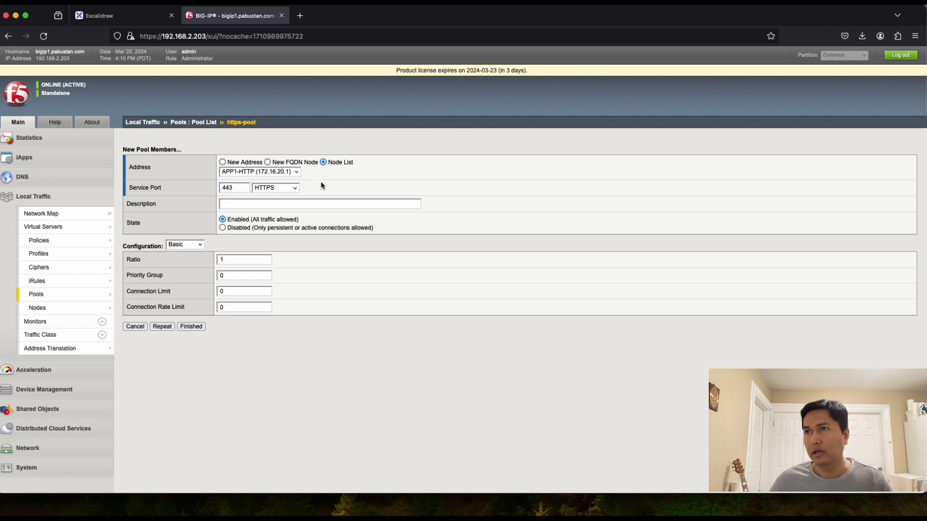
left_click(163, 327)
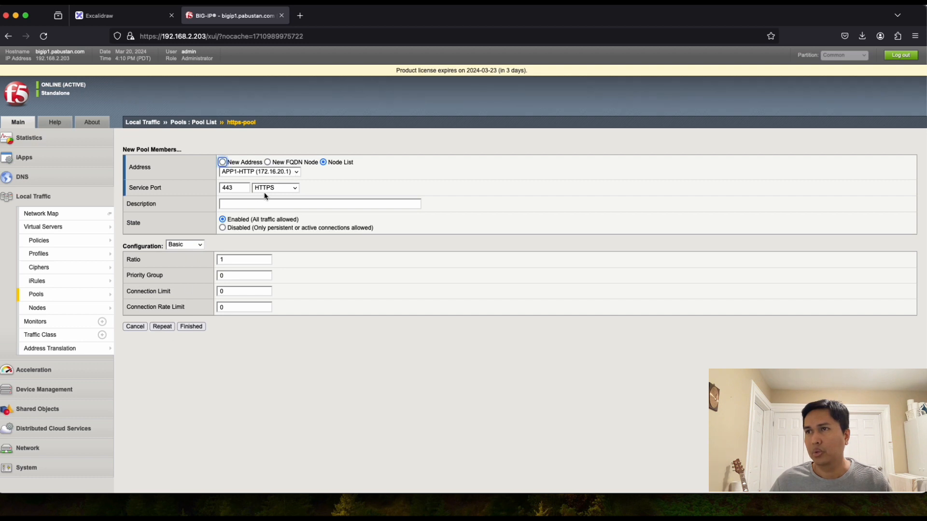
Step: Add APP2-HTTP and APP3-HTTP on port 443, then finish adding members
left_click(294, 173)
left_click(283, 180)
left_click(244, 190)
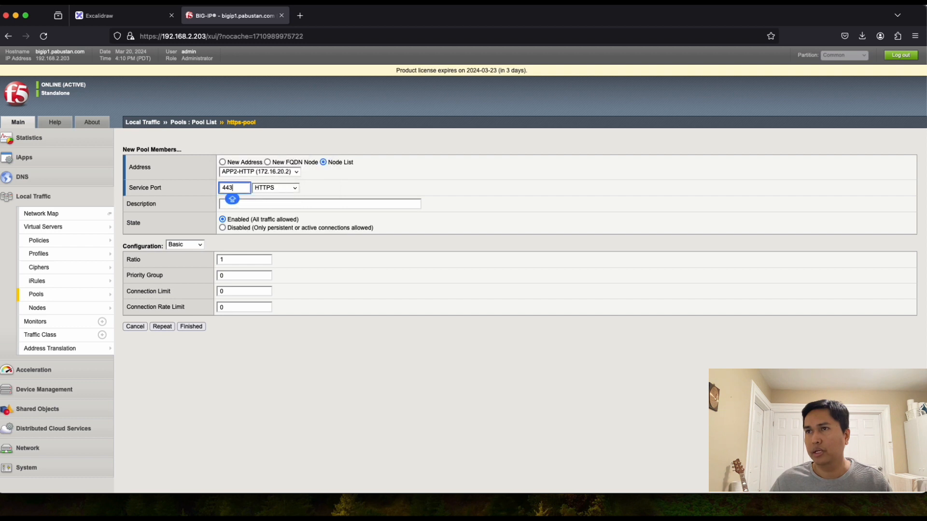
left_click(162, 327)
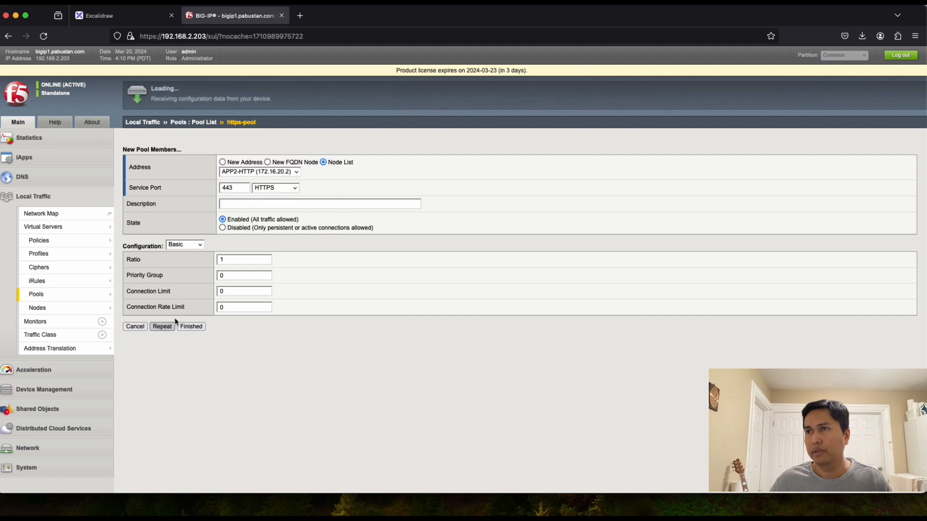
left_click(298, 173)
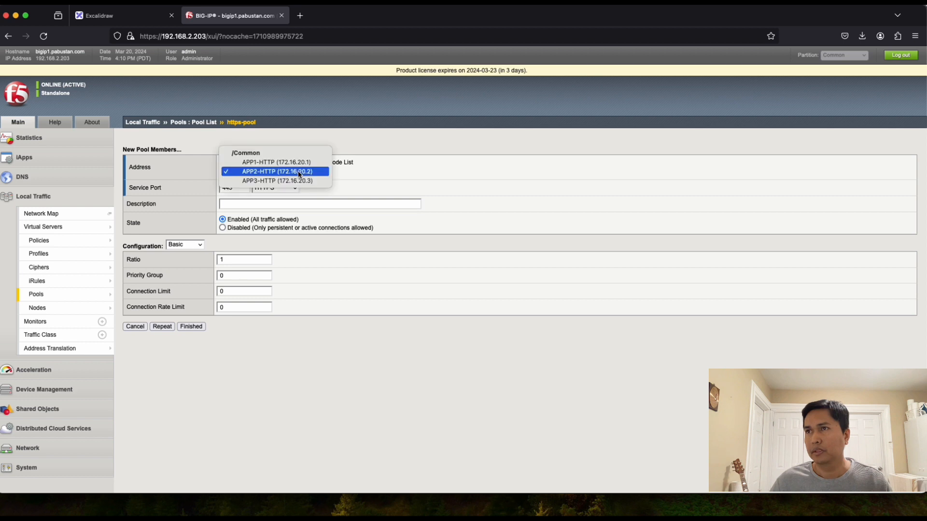
left_click(356, 173)
left_click(281, 173)
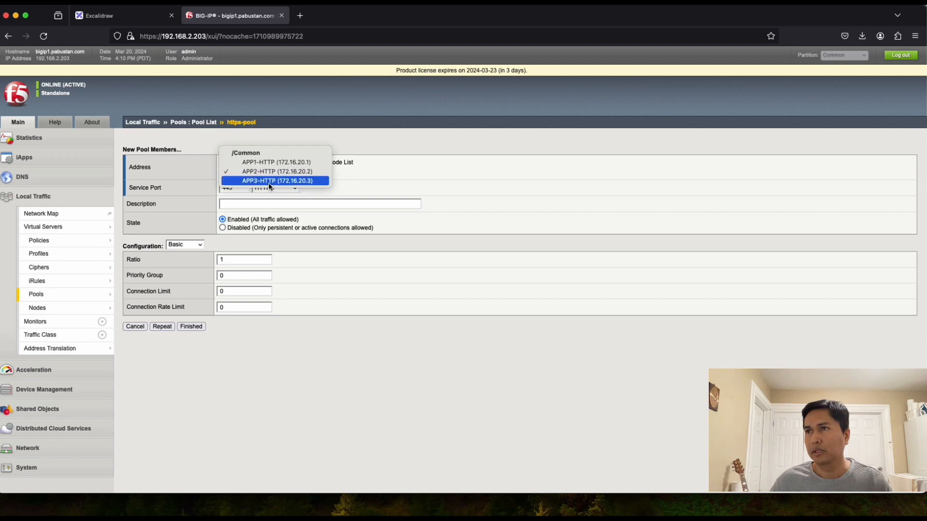
left_click(268, 182)
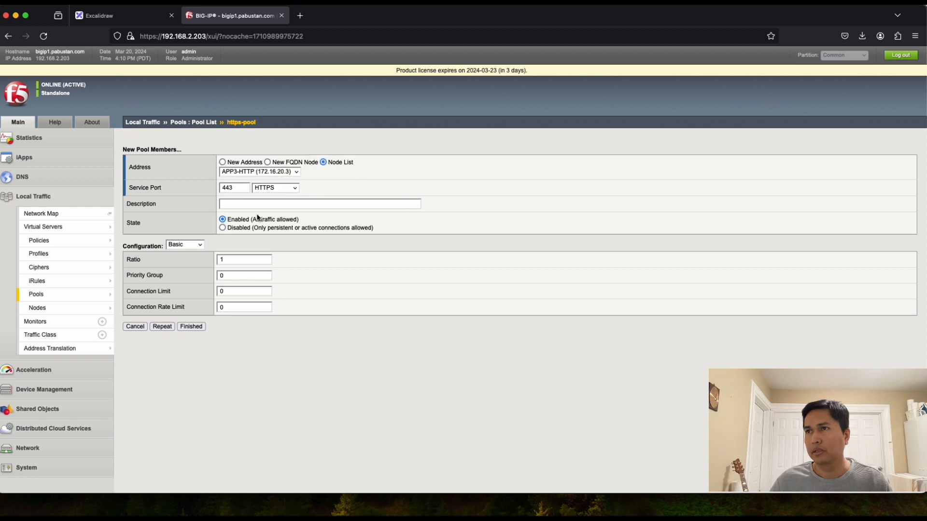
left_click(191, 327)
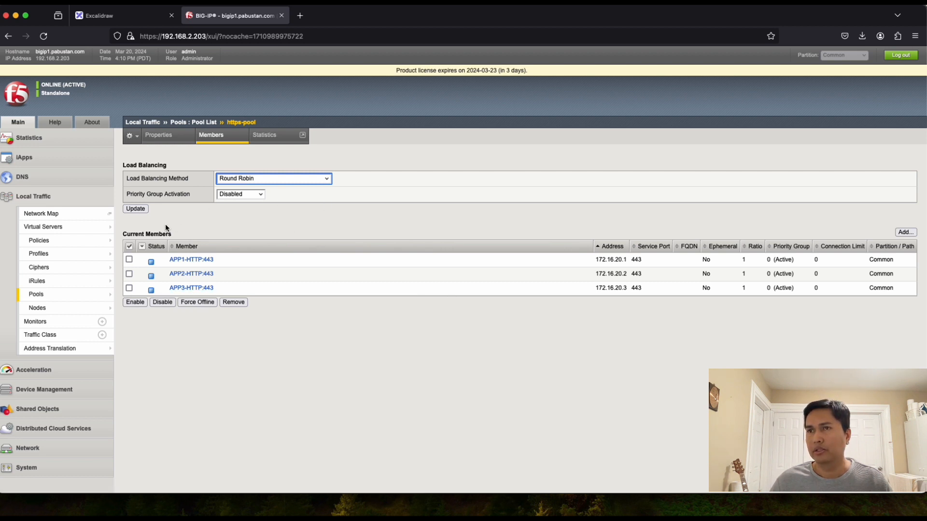
Step: Update https-pool, then start a new virtual server from the Virtual Server List
left_click(135, 209)
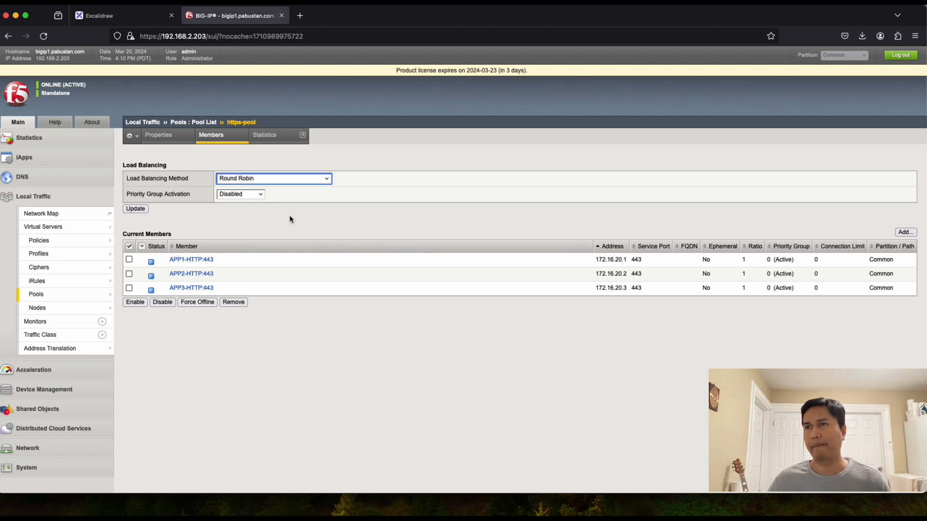
left_click(208, 124)
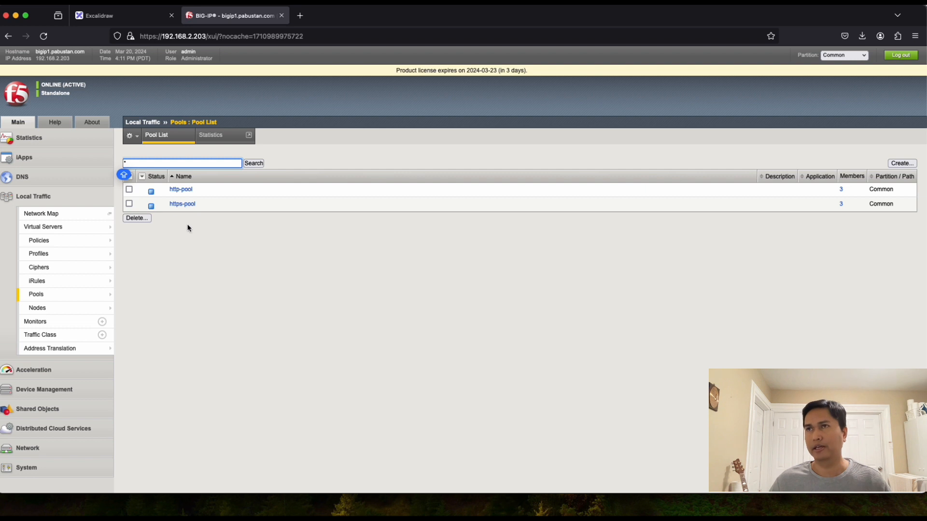
mouse_move(96, 227)
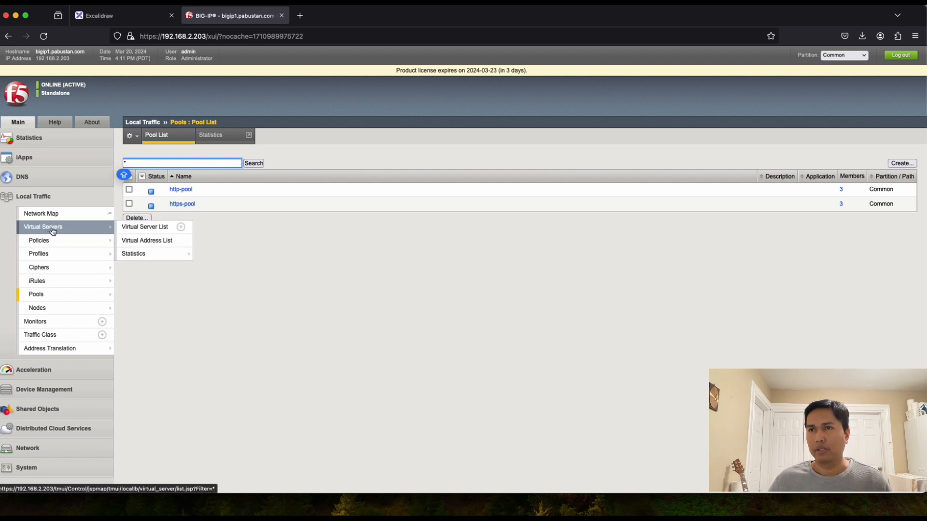
left_click(146, 232)
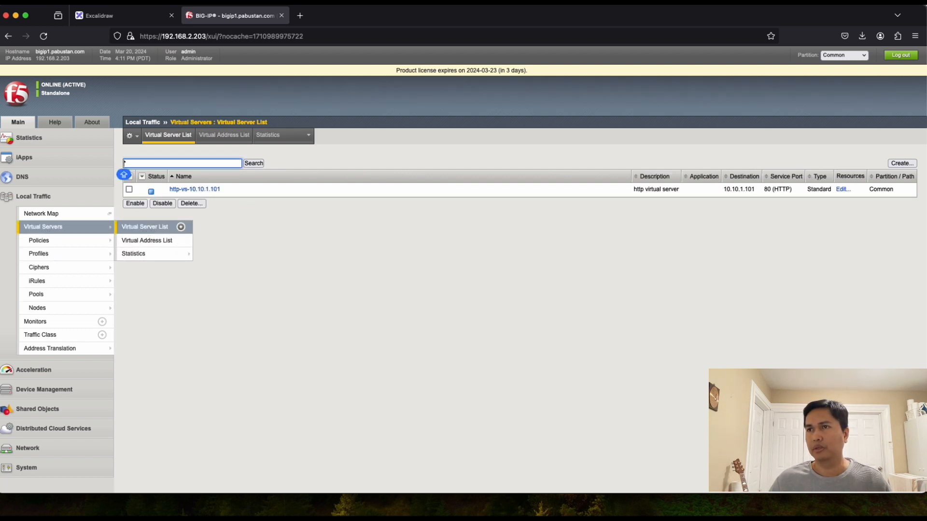
mouse_move(63, 227)
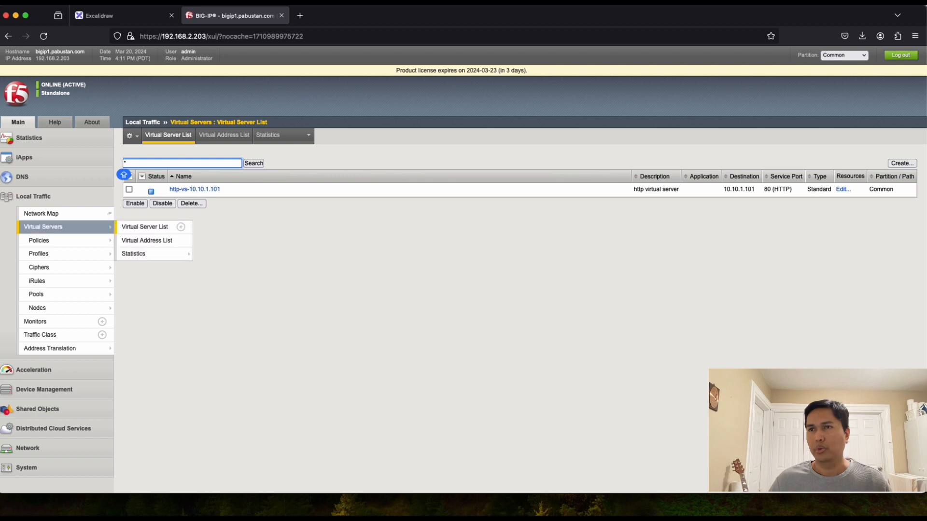
left_click(145, 227)
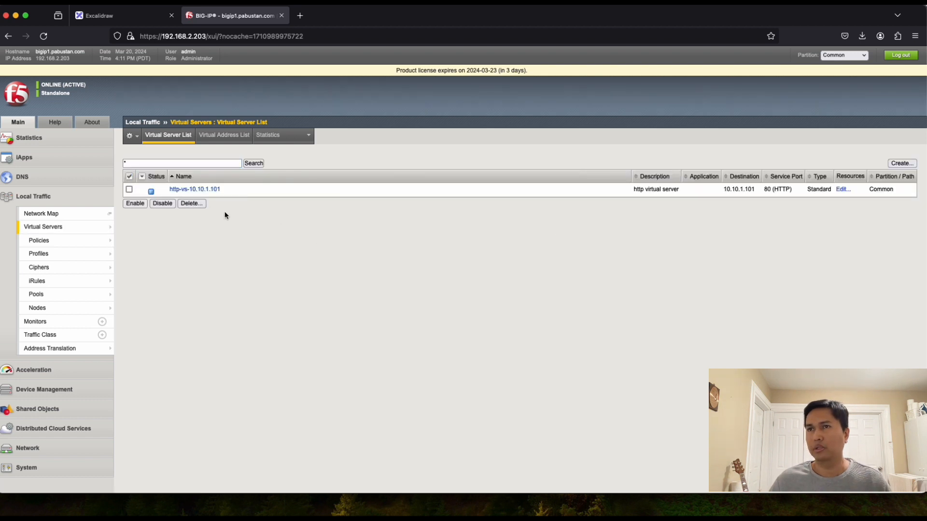
left_click(899, 165)
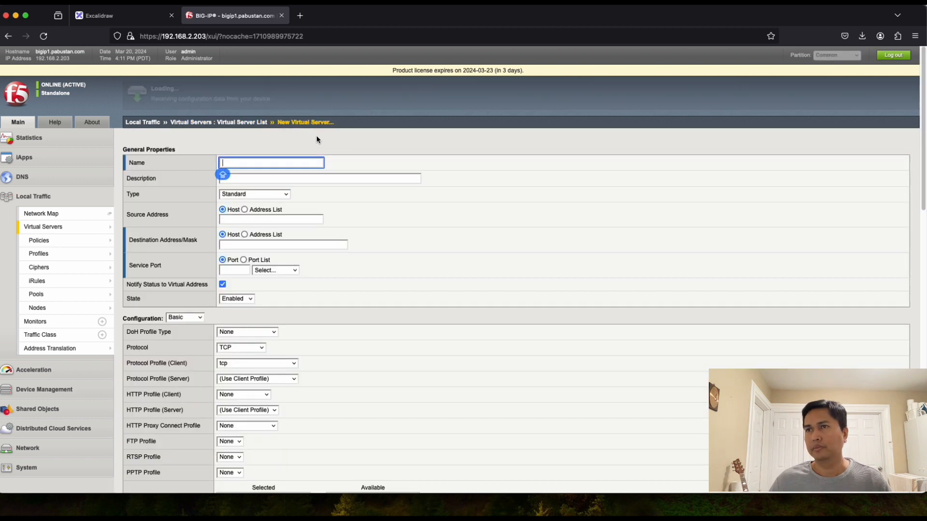
Step: Name the virtual server https-vs-10.10.1.102 with destination 10.10.1.102, port 443
type("h")
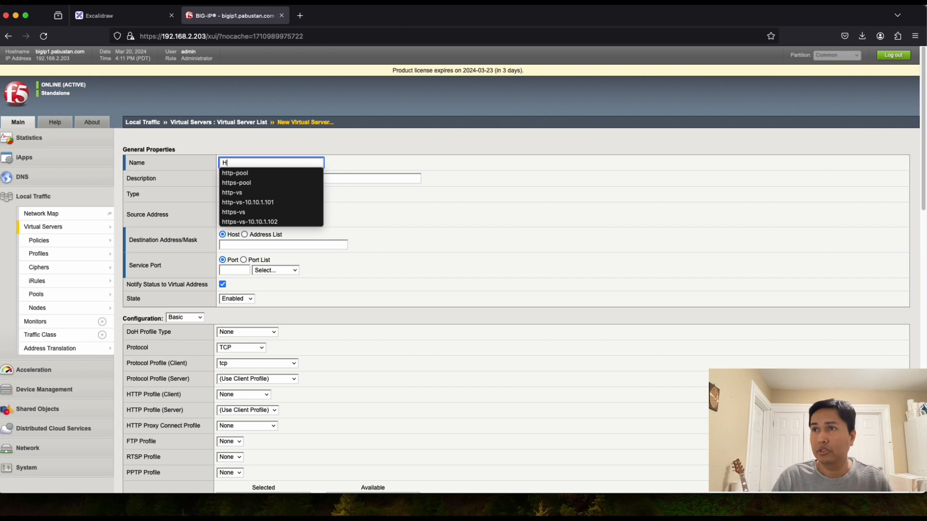
type("ttps-")
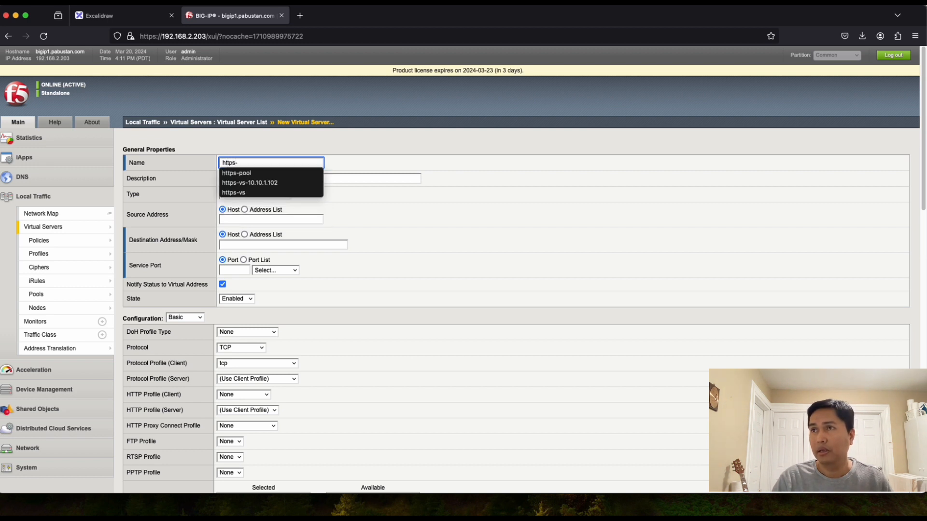
type("vs-")
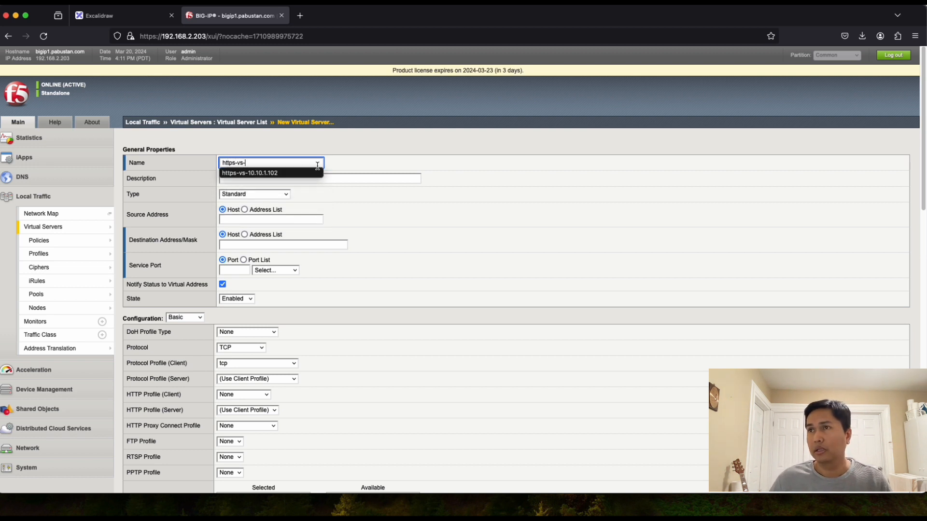
left_click(287, 174)
left_click_drag(278, 163, 248, 163)
key("super+c")
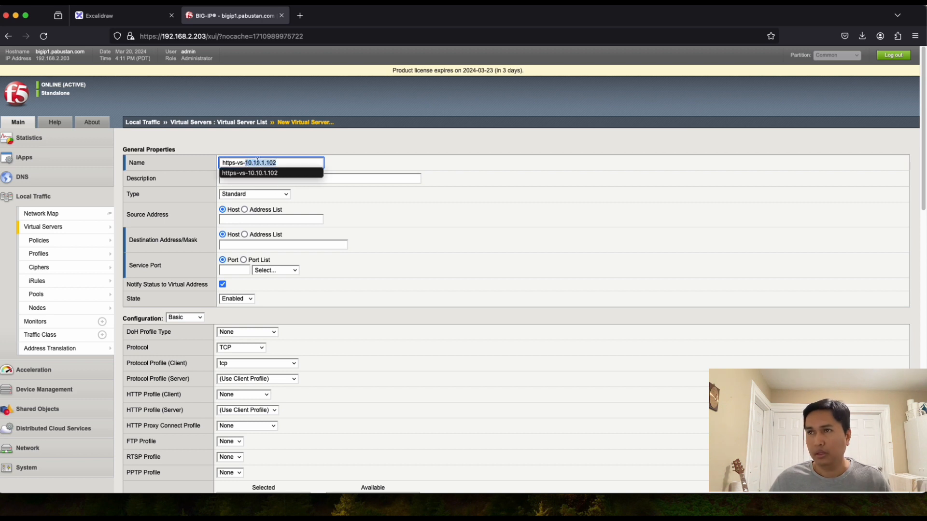
left_click(272, 245)
key("super+v")
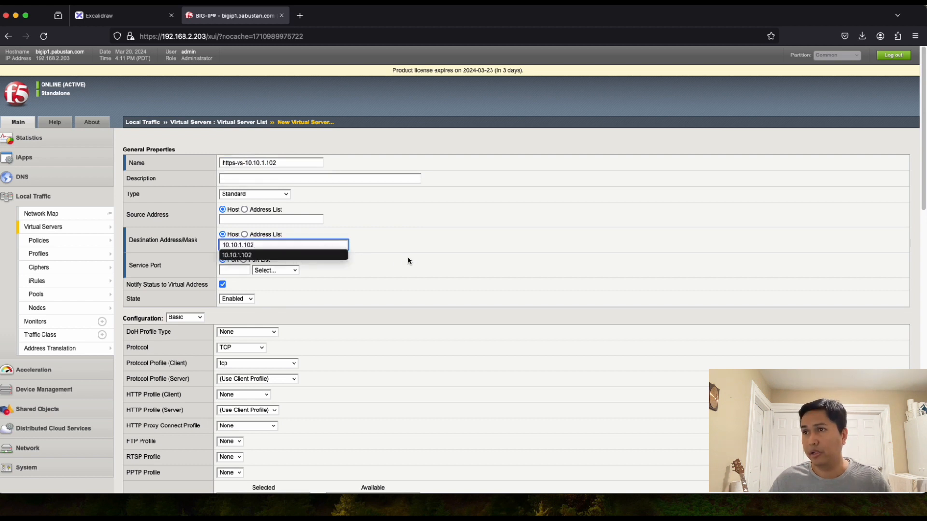
left_click(382, 265)
left_click(241, 274)
type("443")
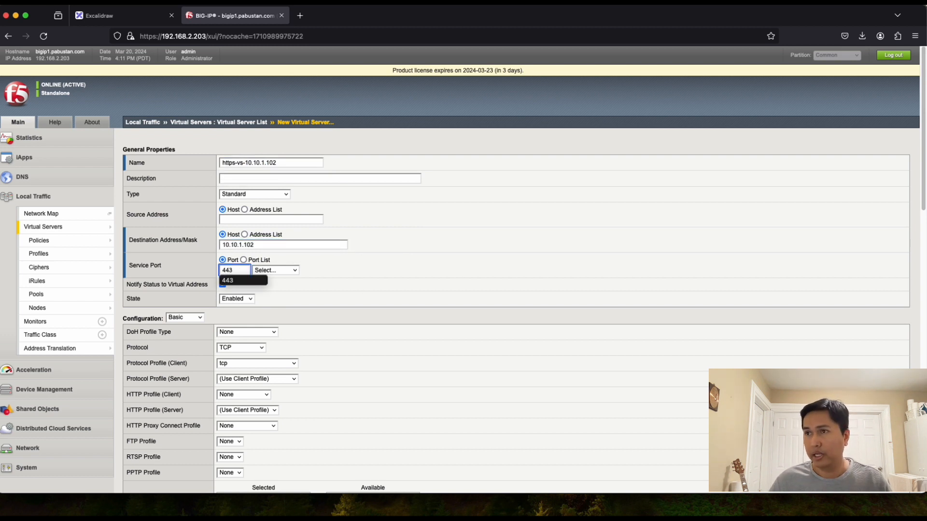
left_click(360, 275)
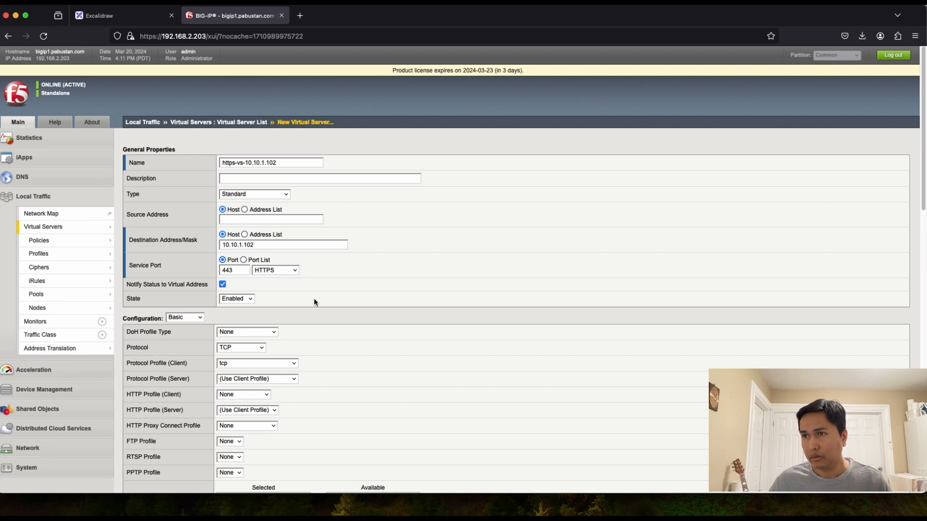
Step: Set source address translation to Auto Map, default pool https-pool, and finish
scroll(341, 333, "down", 3)
scroll(341, 333, "down", 10)
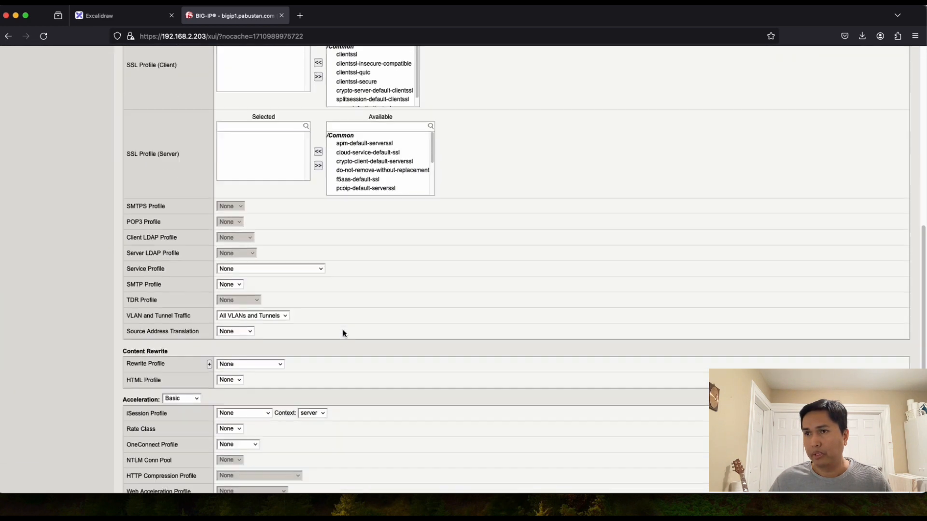
scroll(304, 312, "down", 1)
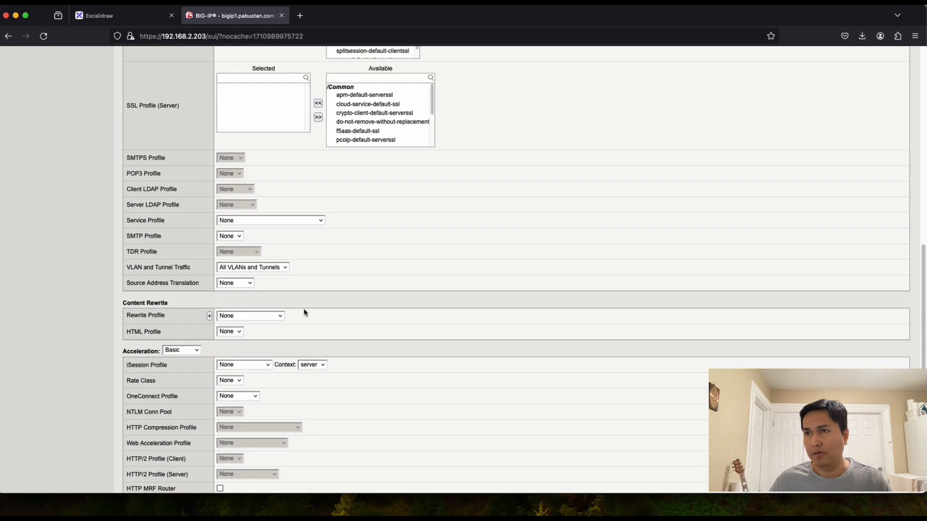
left_click(251, 283)
left_click(243, 273)
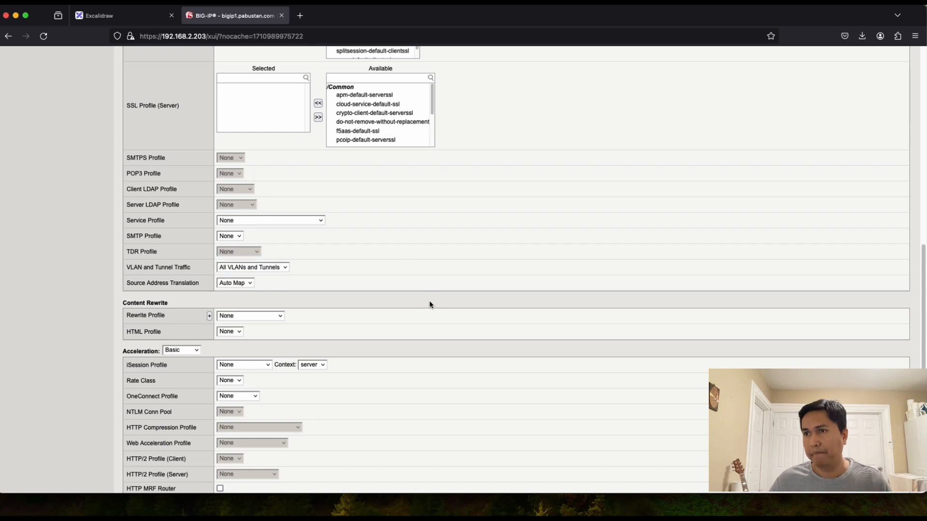
scroll(429, 304, "down", 6)
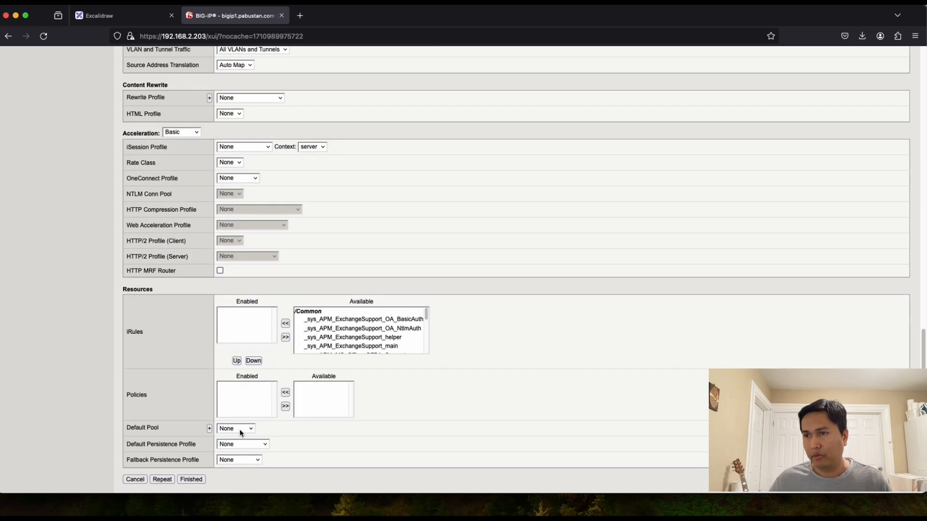
left_click(234, 429)
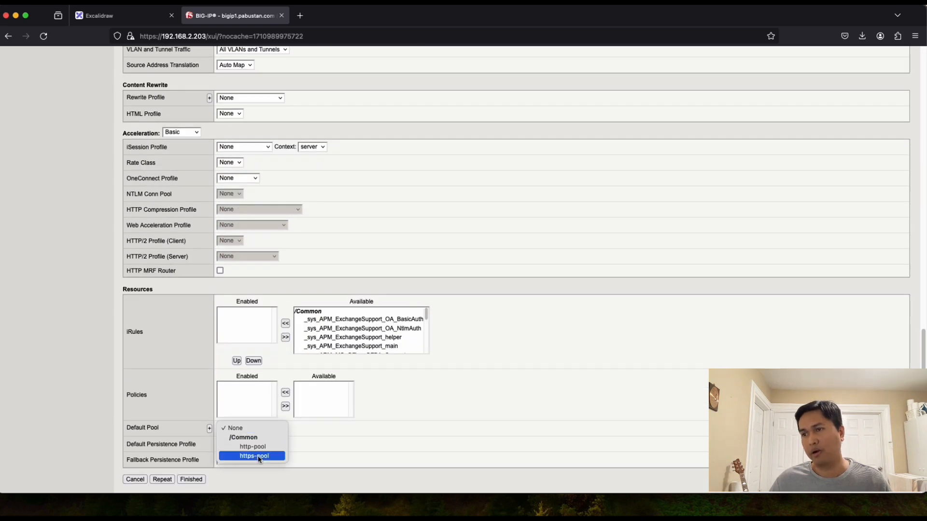
left_click(260, 457)
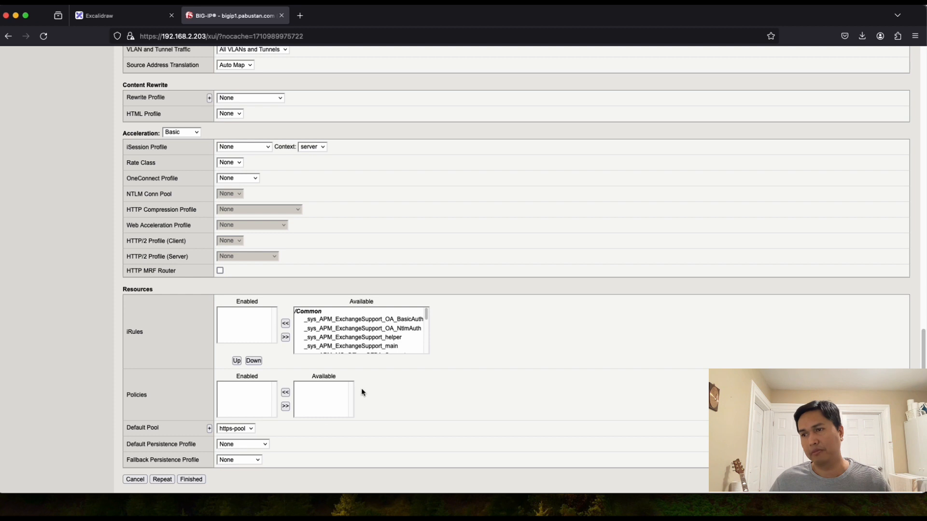
left_click(192, 481)
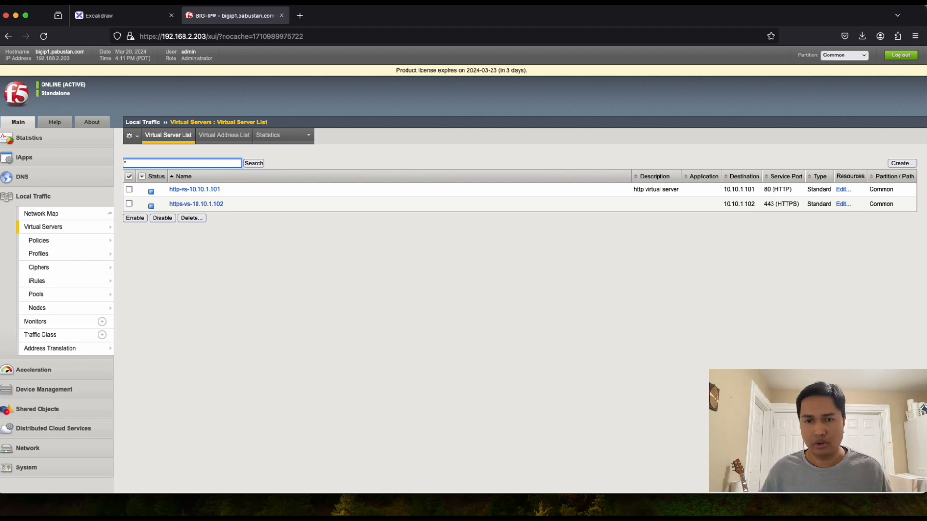
Step: Return to the VM's Command Prompt and stop the running ping to 10.10.1.101
key("super+Tab")
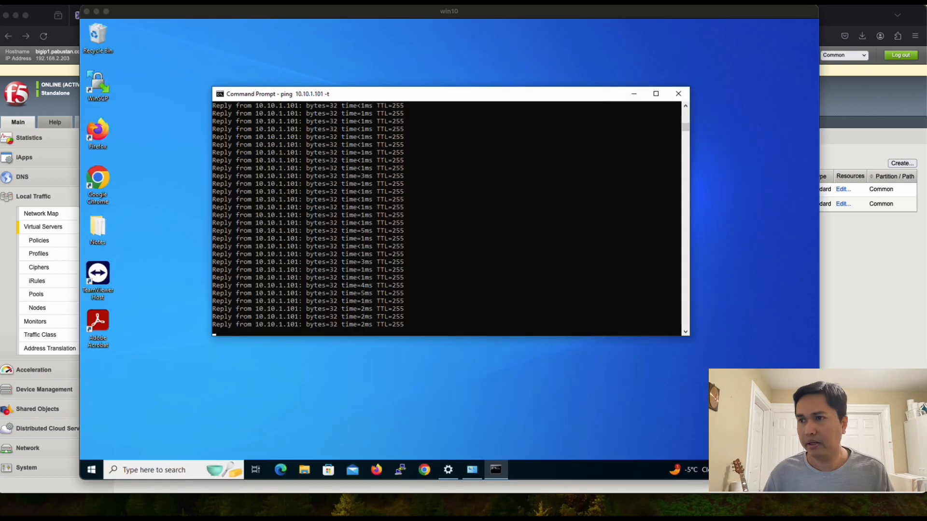
left_click(284, 287)
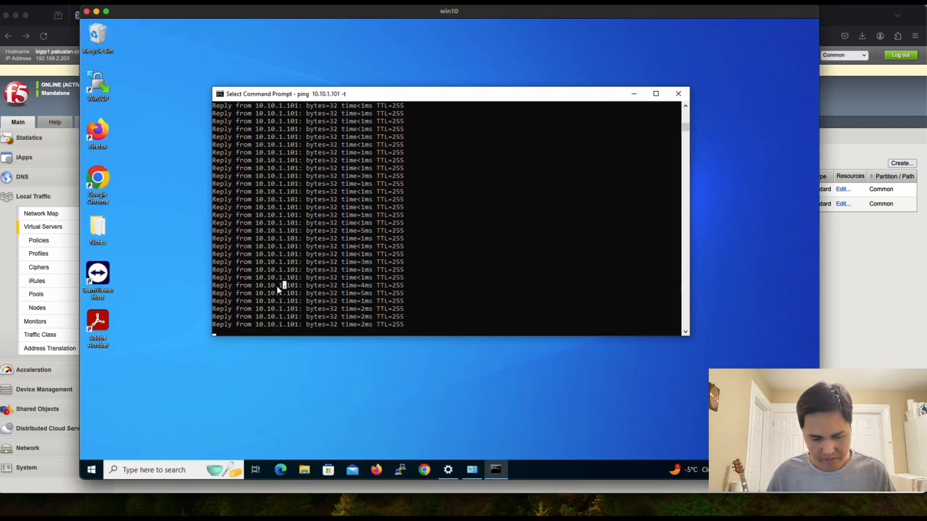
key("super")
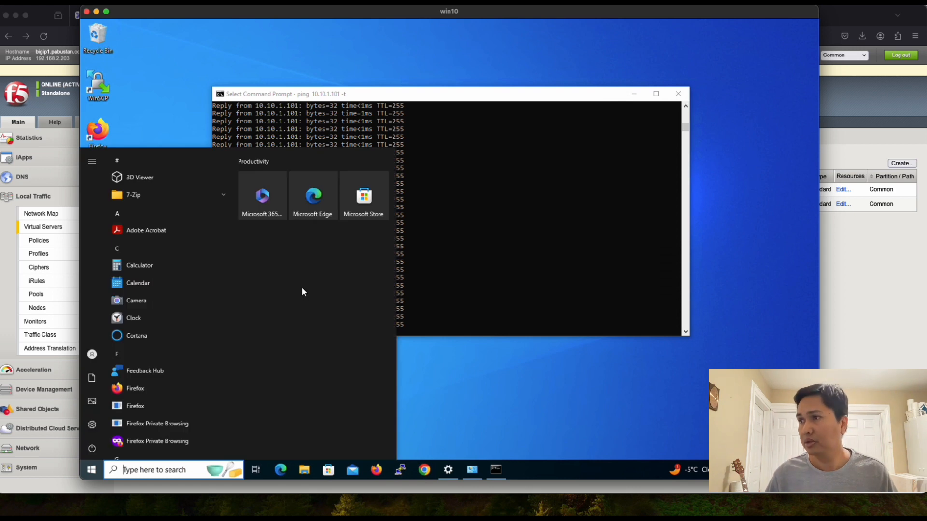
left_click(446, 288)
key("ctrl+c")
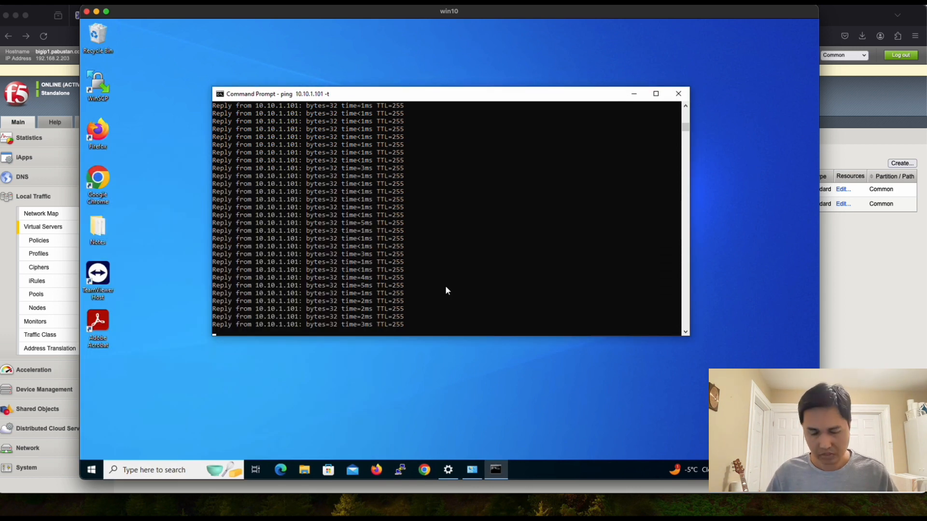
key("ctrl+c")
Step: Ping 10.10.1.102 and confirm it replies with 0% packet loss
key("Up")
key("Left")
key("Left")
key("Left")
key("BackSpace")
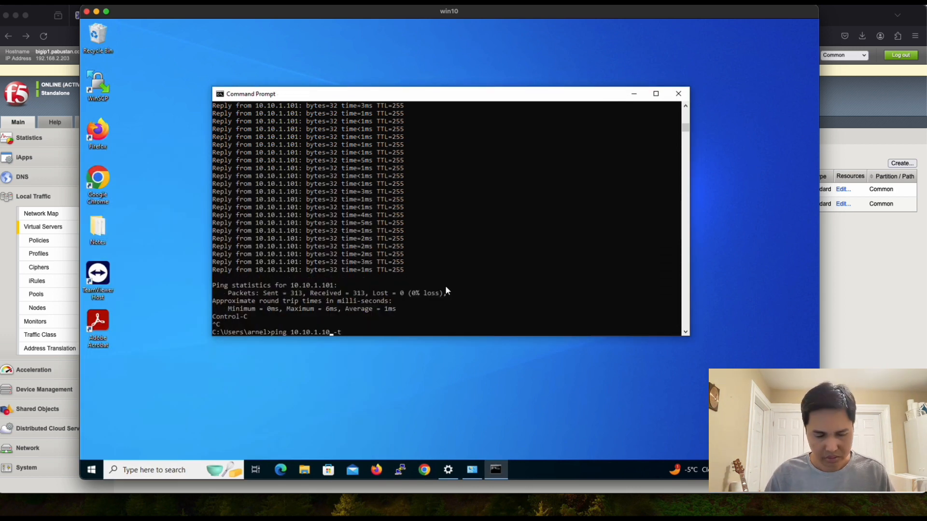
type("2")
key("Return")
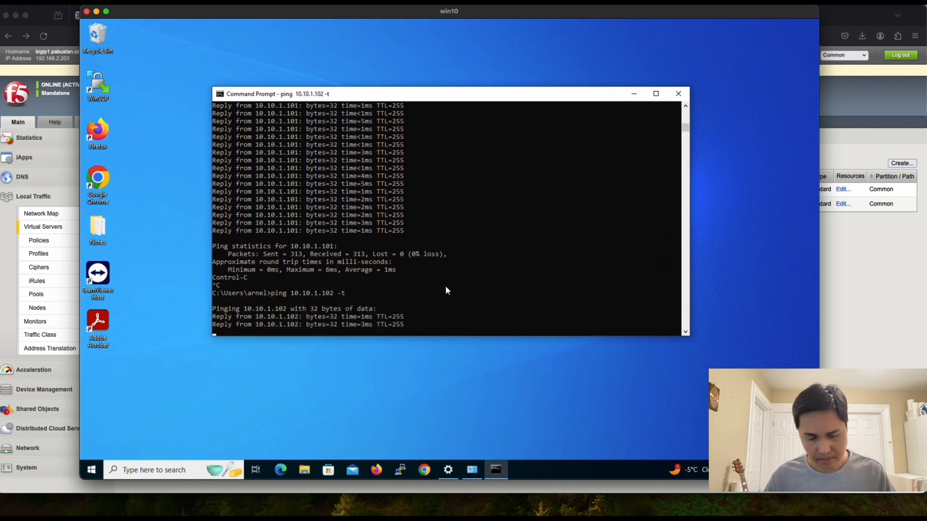
key("ctrl+c")
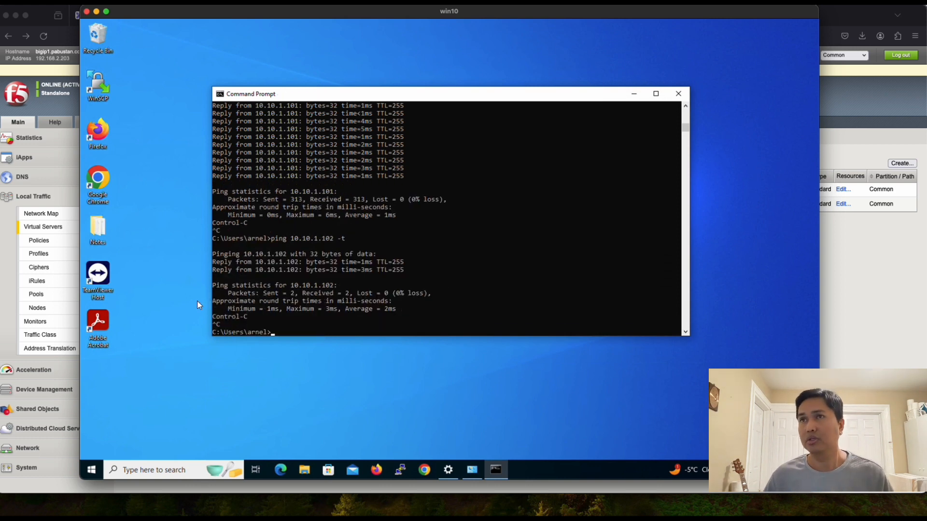
left_click(70, 35)
Step: Look over the Excalidraw lab diagram, then go back to the BIG-IP tab
left_click(120, 15)
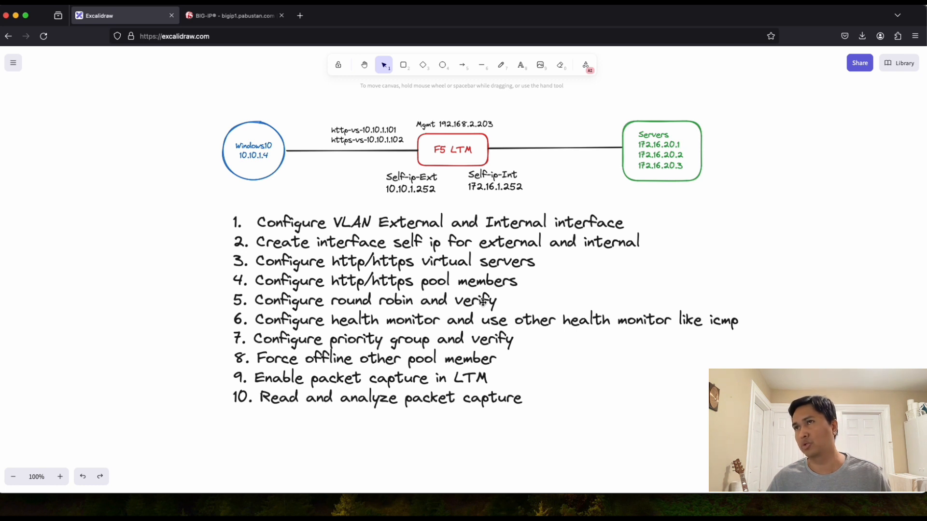
left_click(233, 20)
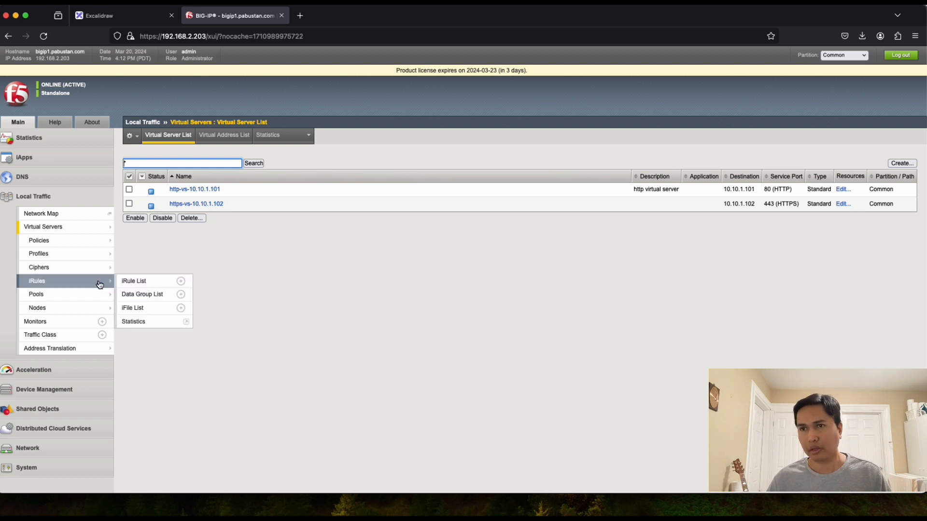
Step: Open http-pool's Members tab and inspect member address 172.16.20.1
mouse_move(86, 298)
left_click(128, 294)
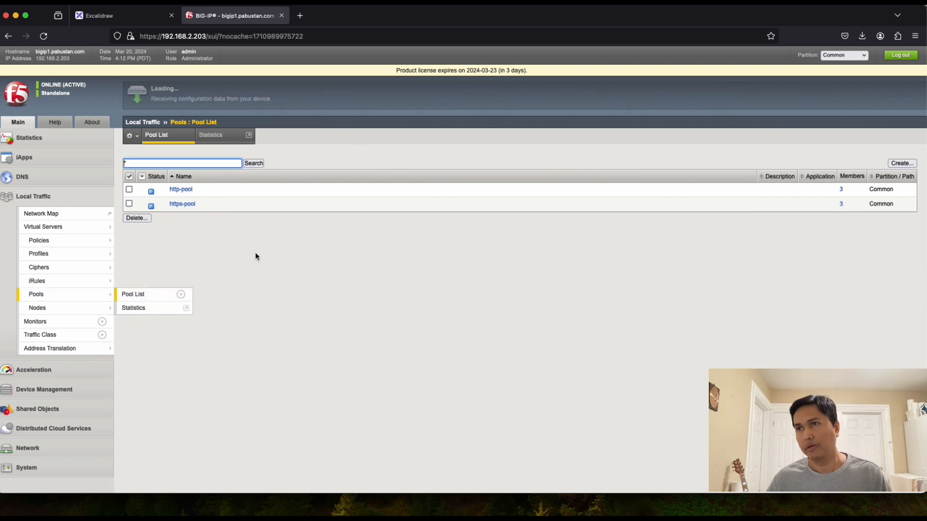
left_click(182, 193)
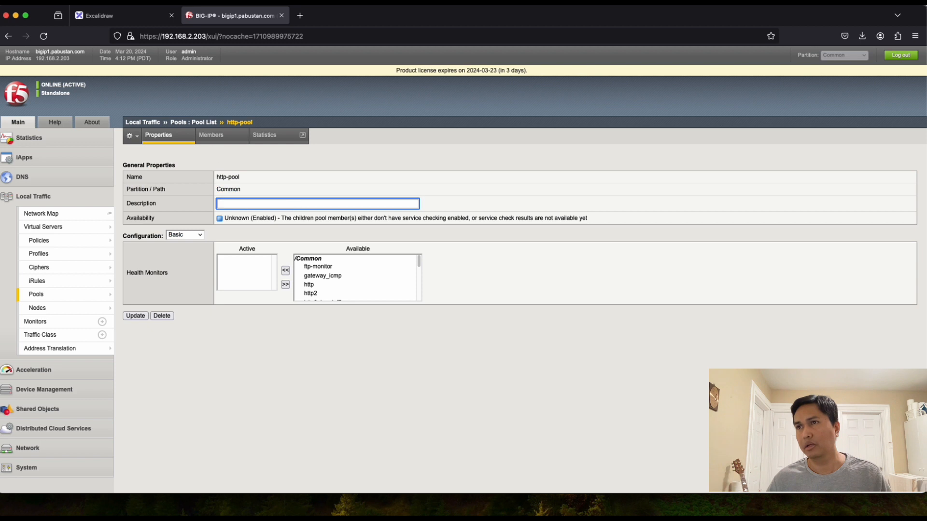
left_click(211, 135)
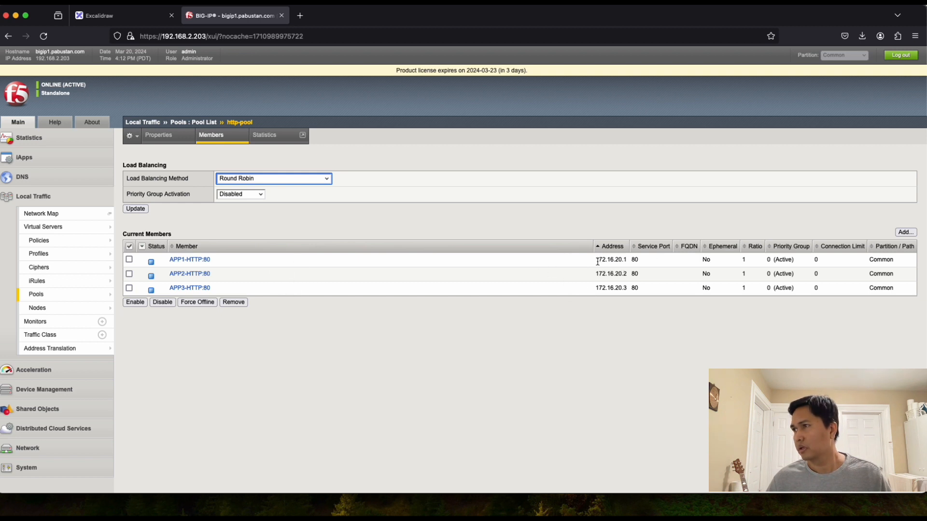
left_click_drag(597, 261, 626, 291)
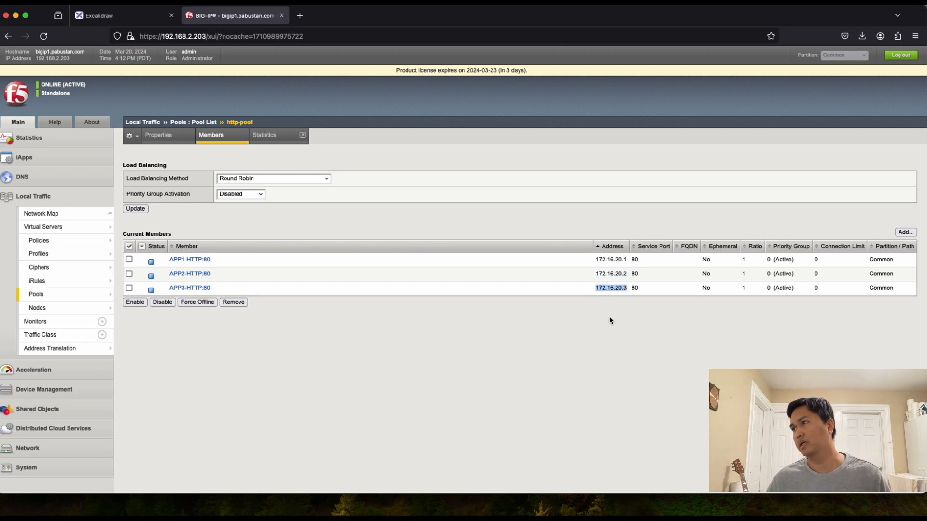
left_click_drag(596, 260, 627, 289)
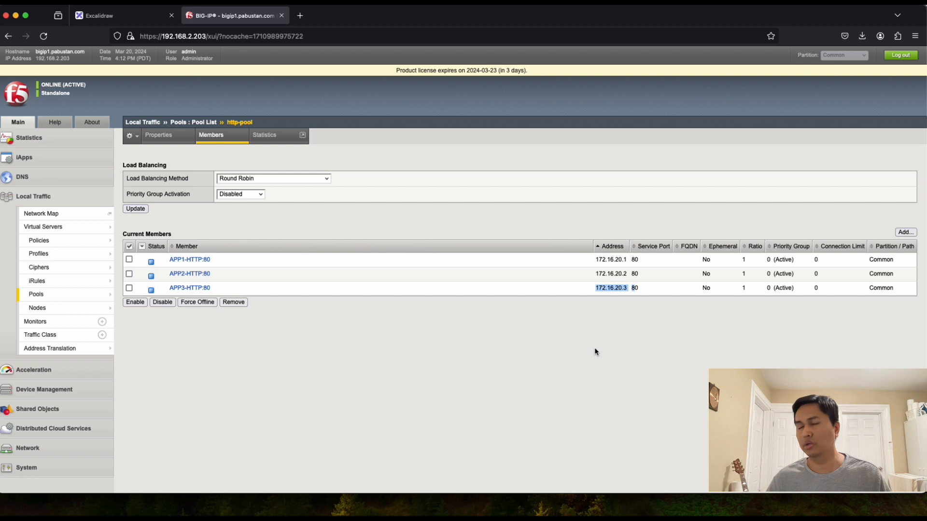
left_click(559, 341)
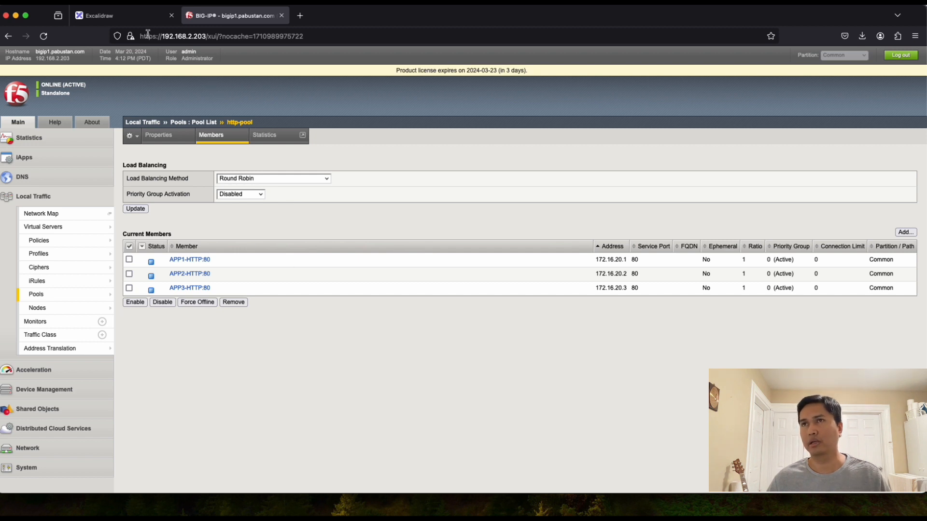
mouse_move(51, 233)
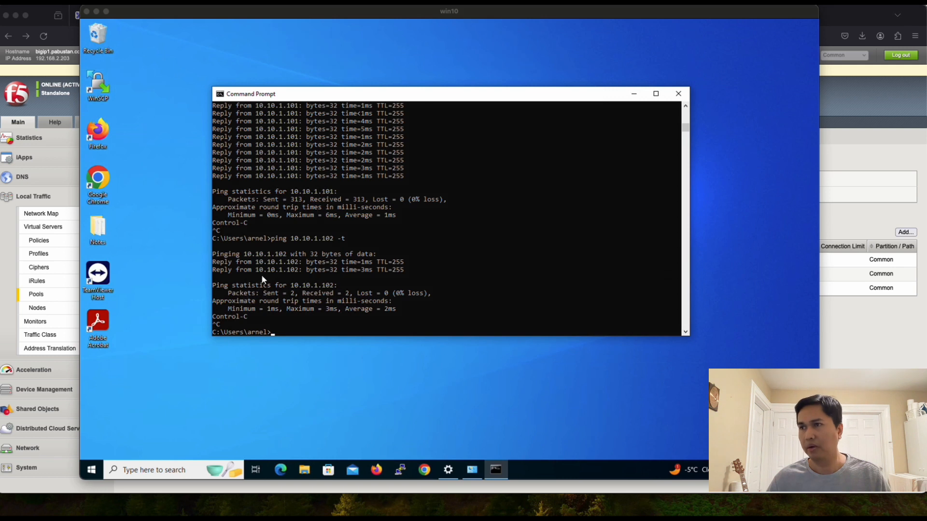
left_click(175, 207)
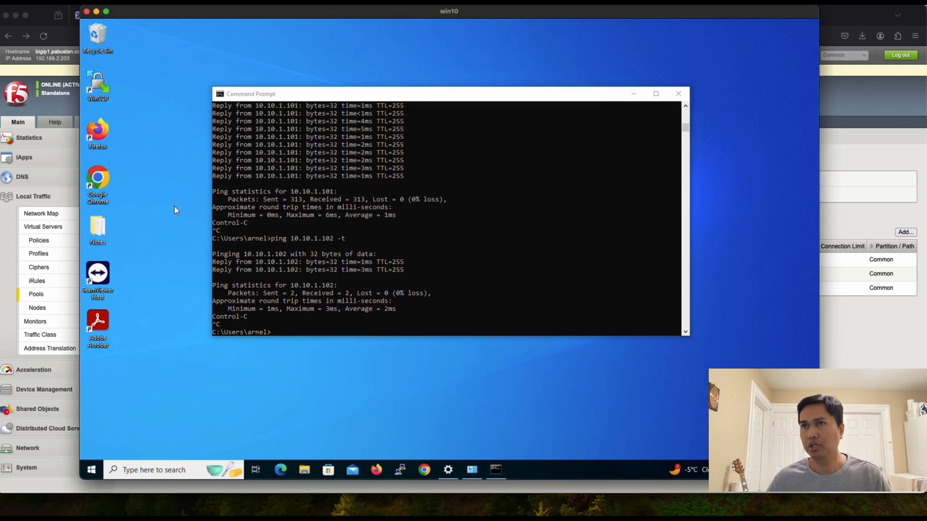
double_click(105, 182)
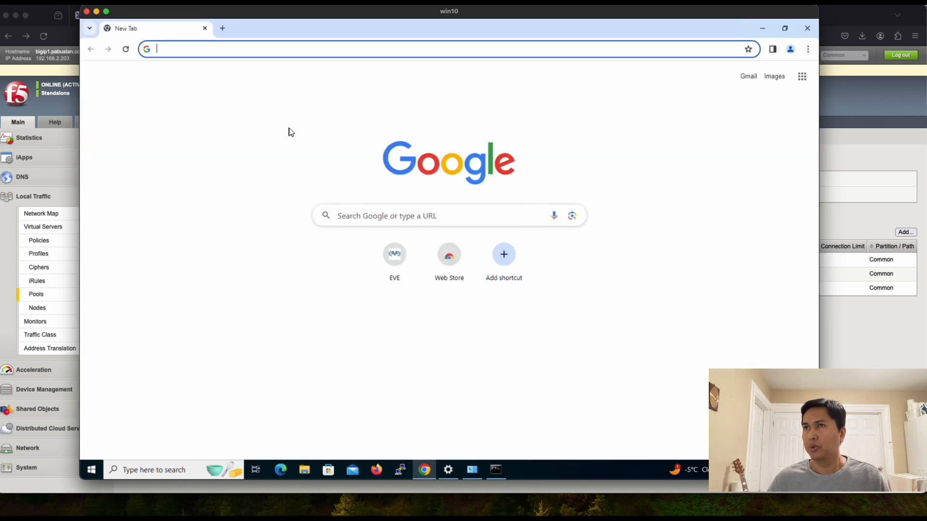
left_click(255, 50)
type("htt")
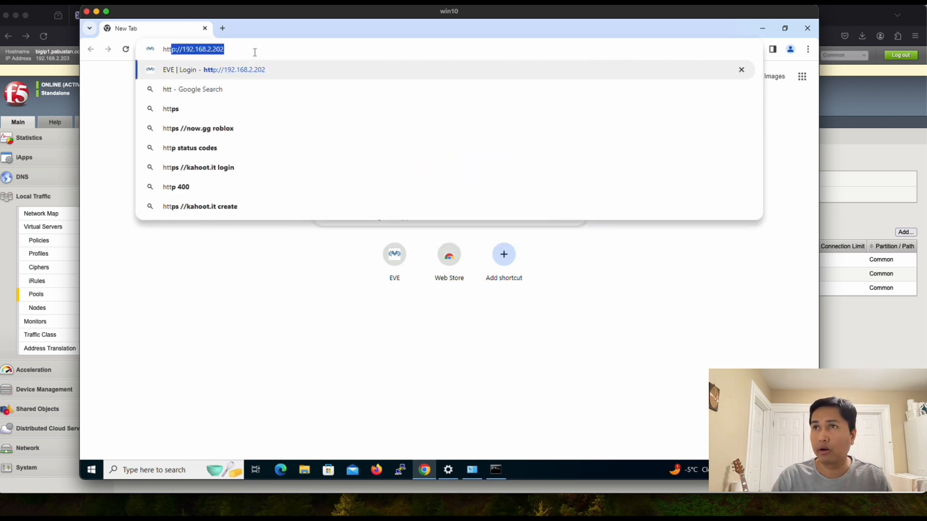
type("p://10.")
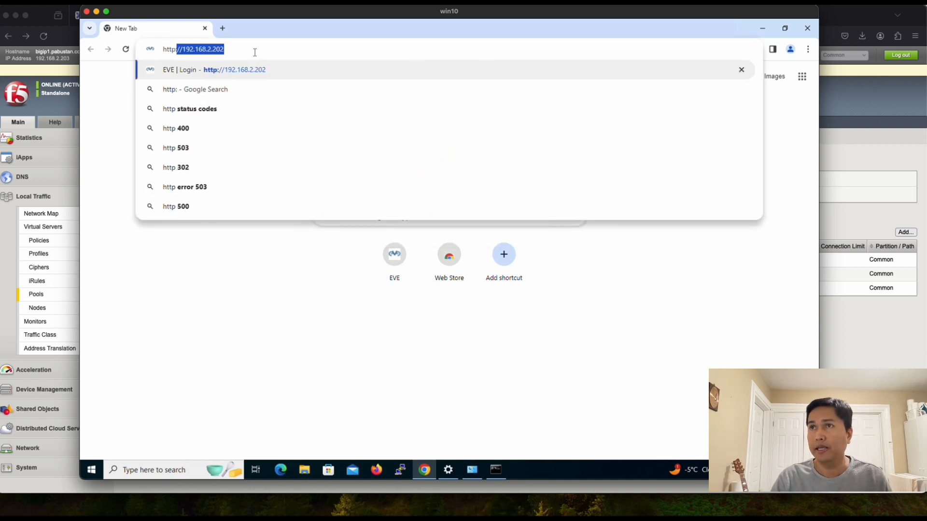
type("10.")
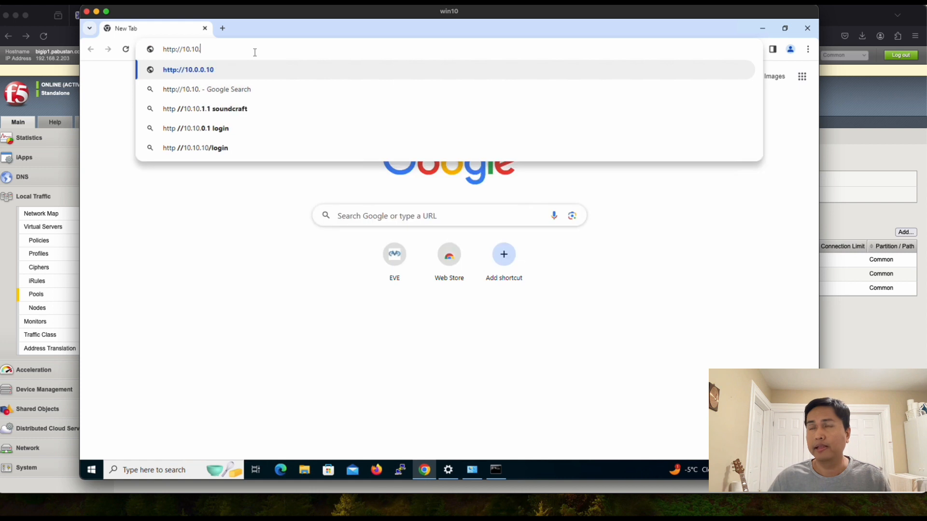
type("1.101")
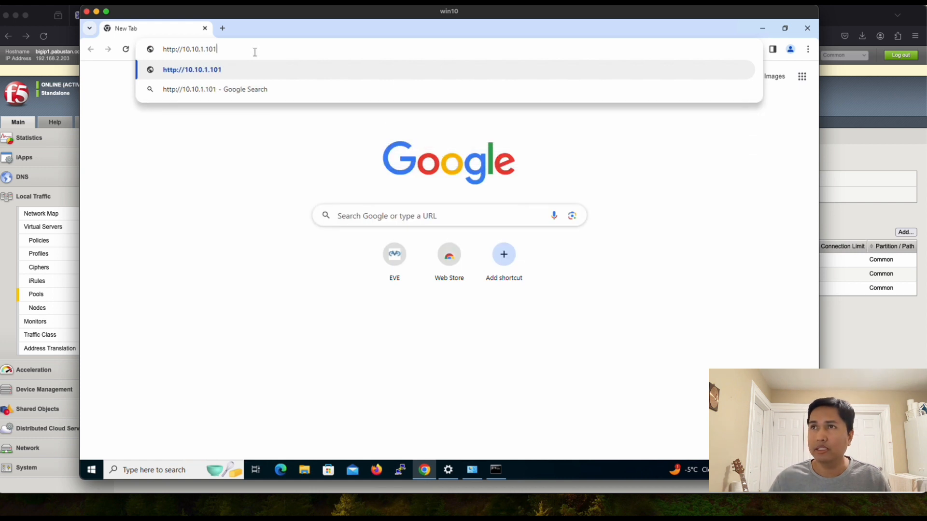
key("Return")
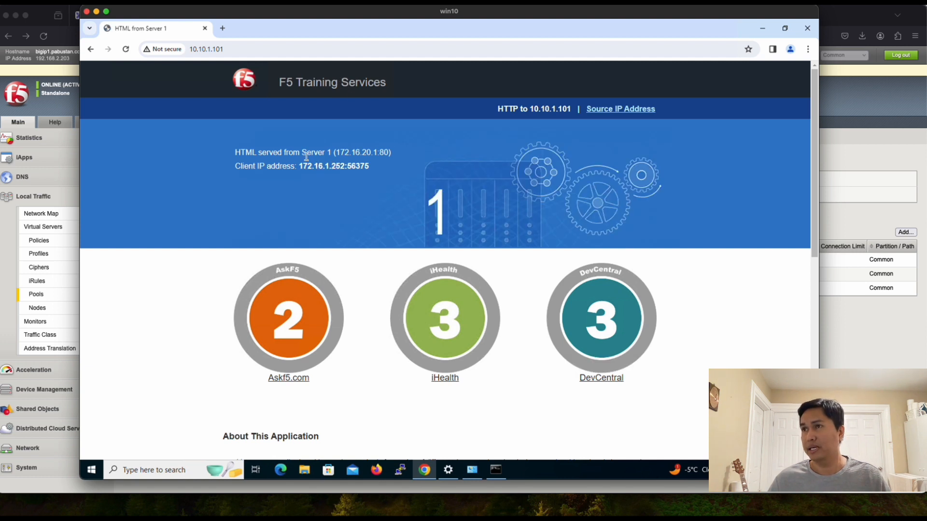
Step: Highlight the responding server and client IP and port, then open the Source IP Address page
left_click_drag(303, 153, 376, 152)
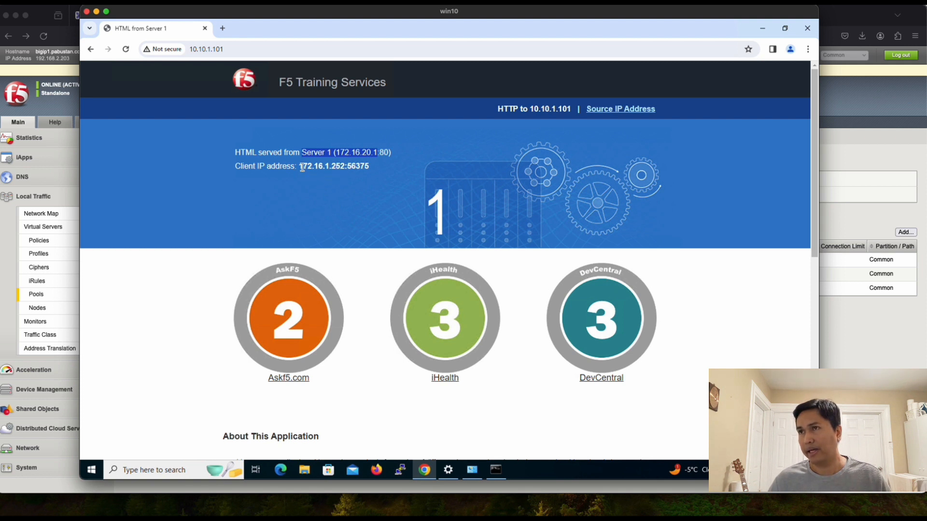
left_click_drag(300, 166, 341, 165)
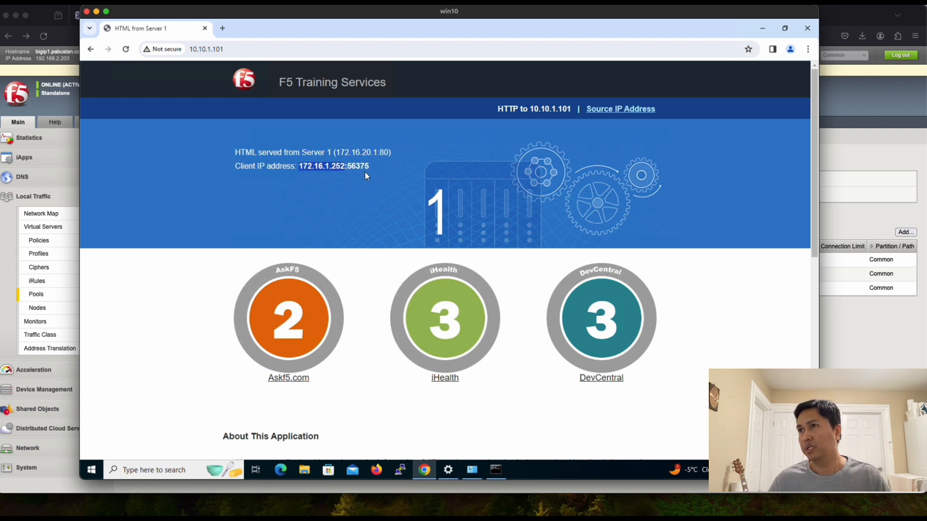
left_click(355, 167)
left_click_drag(348, 167, 367, 166)
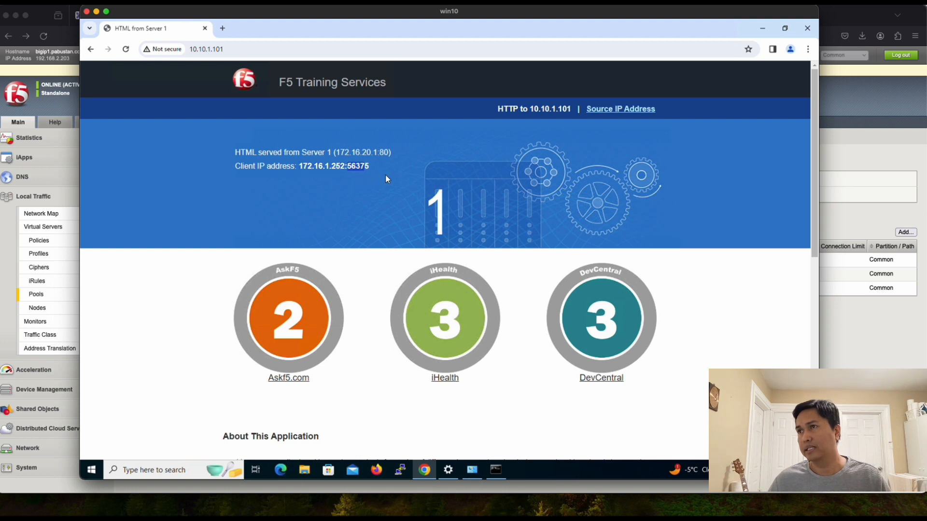
left_click_drag(370, 167, 350, 166)
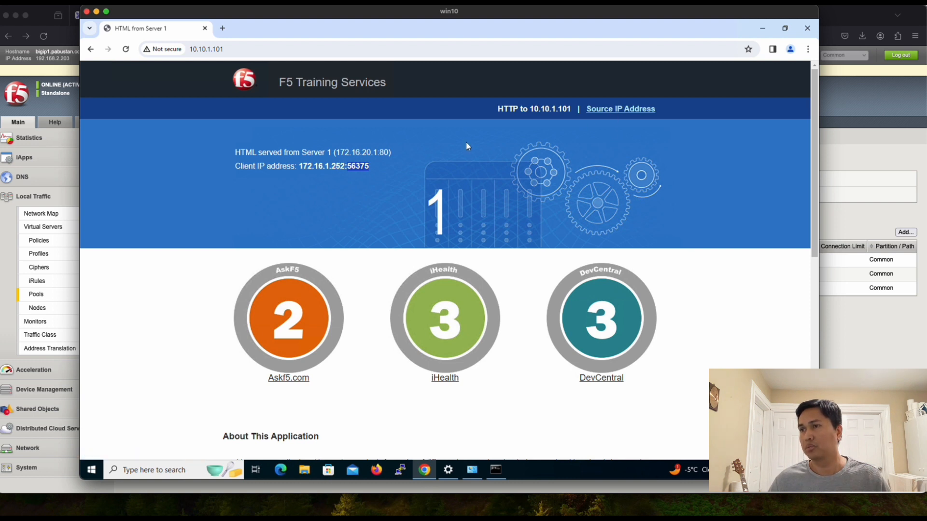
left_click(621, 110)
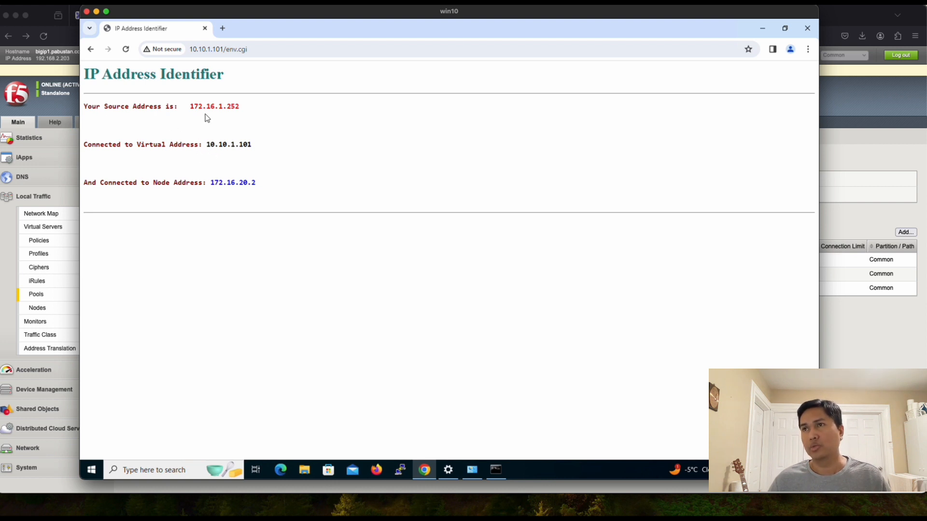
Step: Compare the page's source, virtual (10.10.1.101) and node addresses against the network diagram
left_click_drag(191, 107, 243, 109)
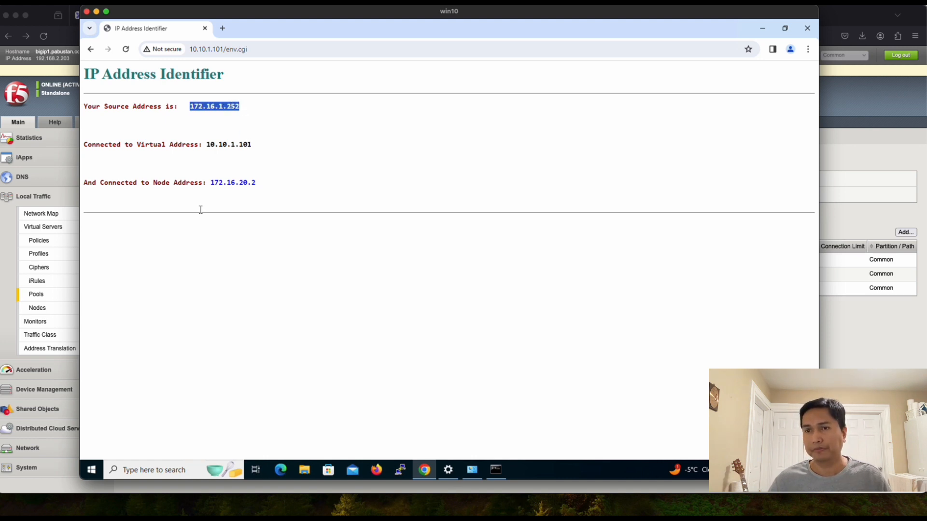
left_click(47, 22)
left_click(94, 16)
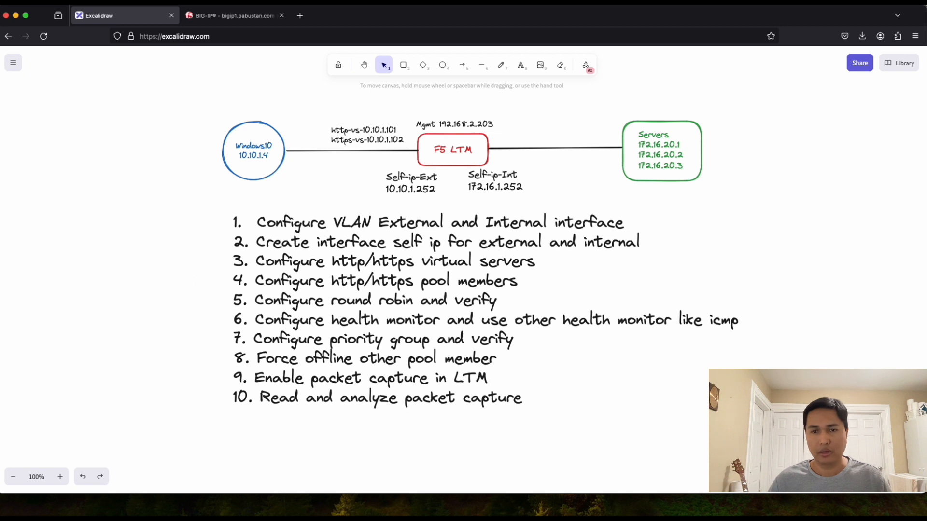
key("super+Tab")
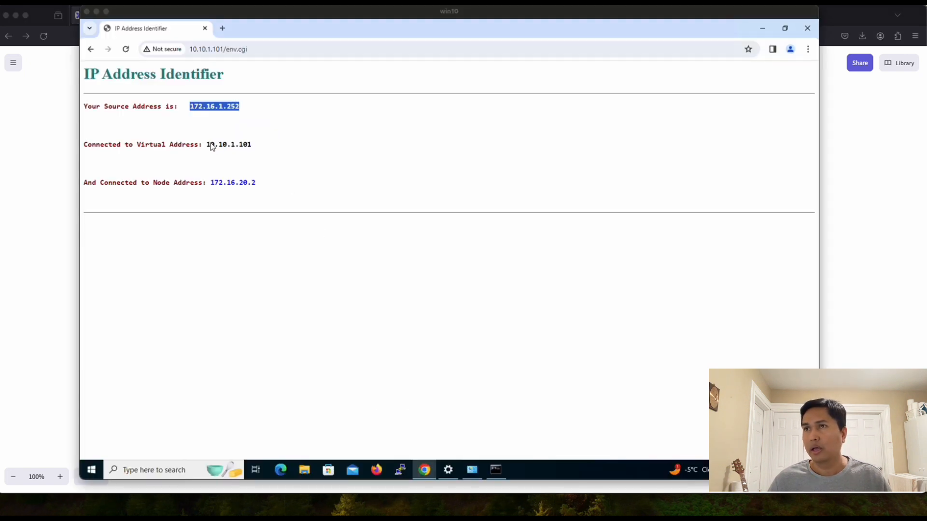
mouse_move(210, 147)
left_mouse_down()
mouse_move(253, 147)
mouse_move(206, 145)
left_mouse_up()
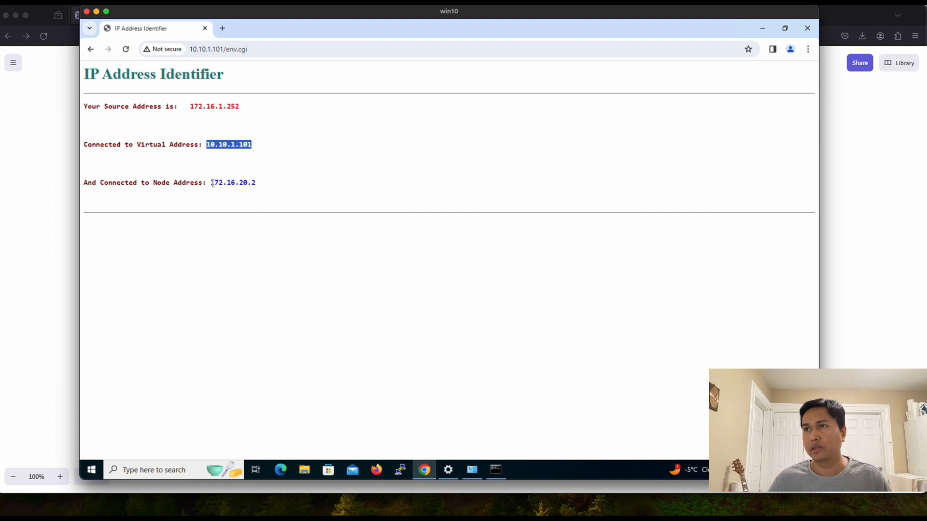
left_click_drag(211, 183, 263, 185)
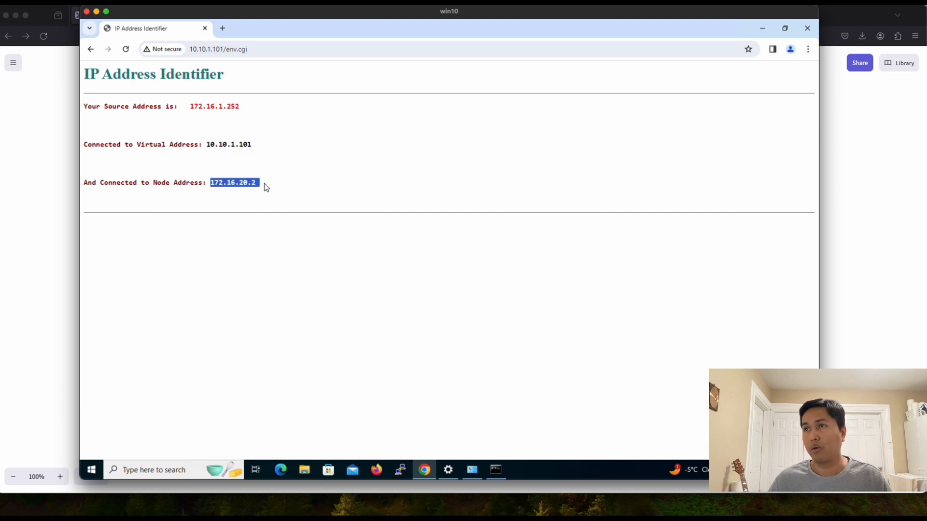
Step: Reload env.cgi repeatedly, watching the node address alternate between 172.16.20.3 and 172.16.20.1
left_click(127, 51)
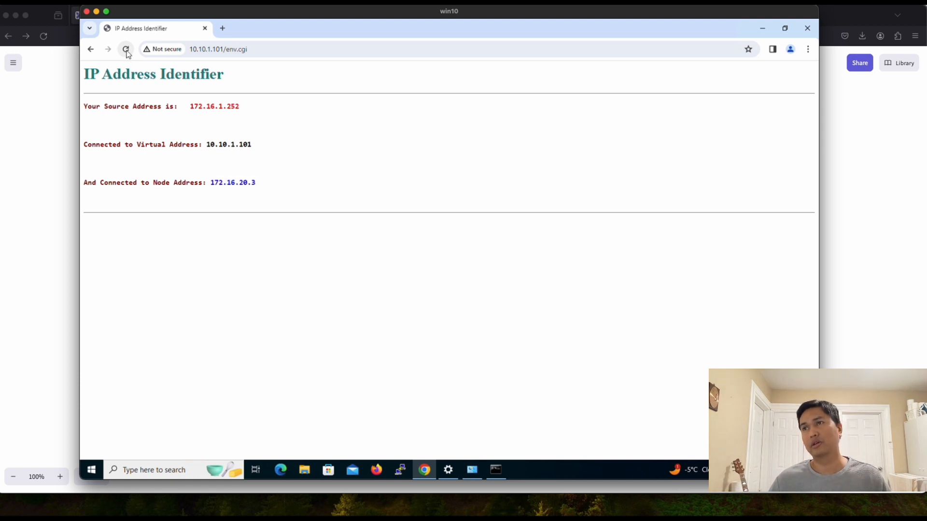
left_click(127, 51)
left_click(126, 50)
left_click(127, 50)
left_click(127, 50)
left_click(126, 50)
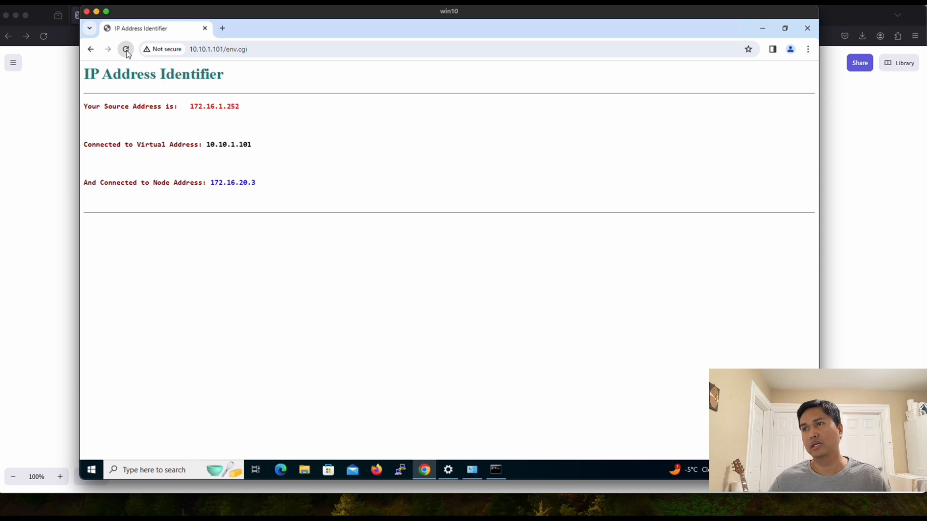
left_click(126, 52)
left_click(127, 52)
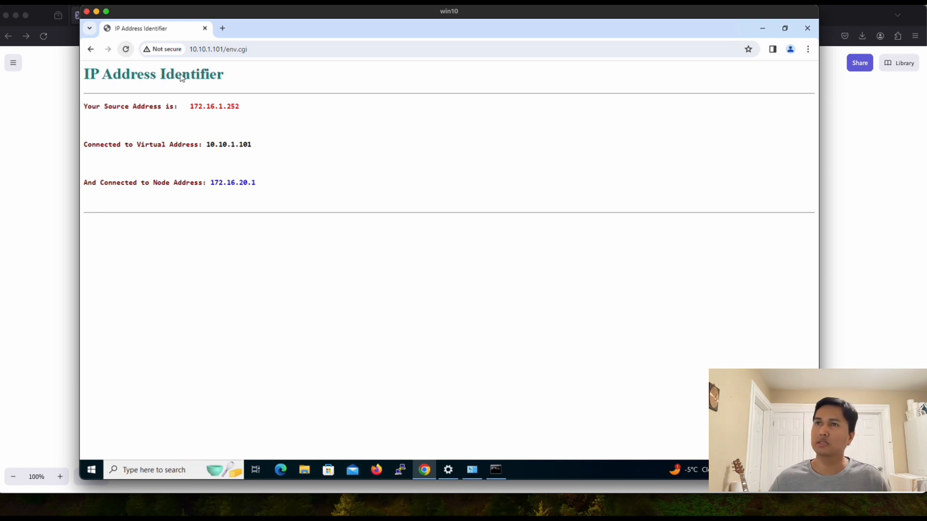
Step: Go back to the 10.10.1.101 test page and reload it, watching Servers 1, 2 and 3 take turns
left_click(90, 50)
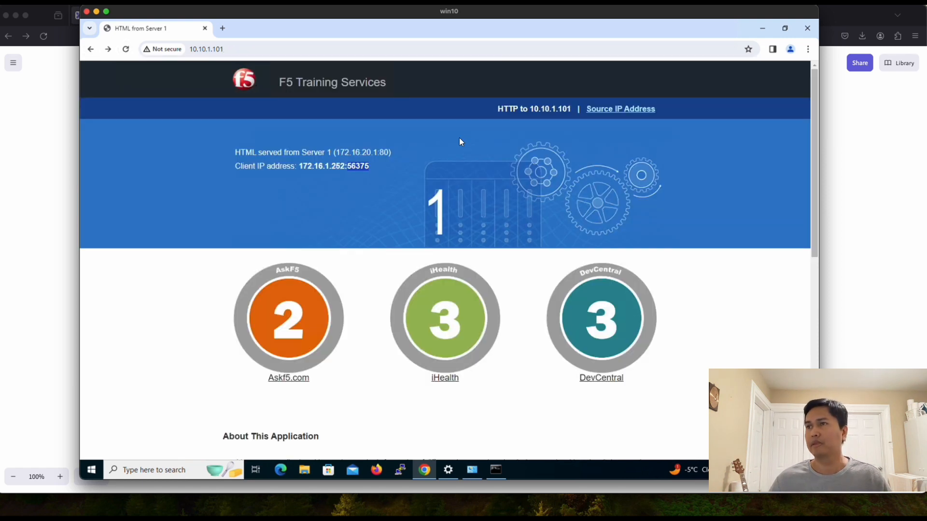
left_click(126, 50)
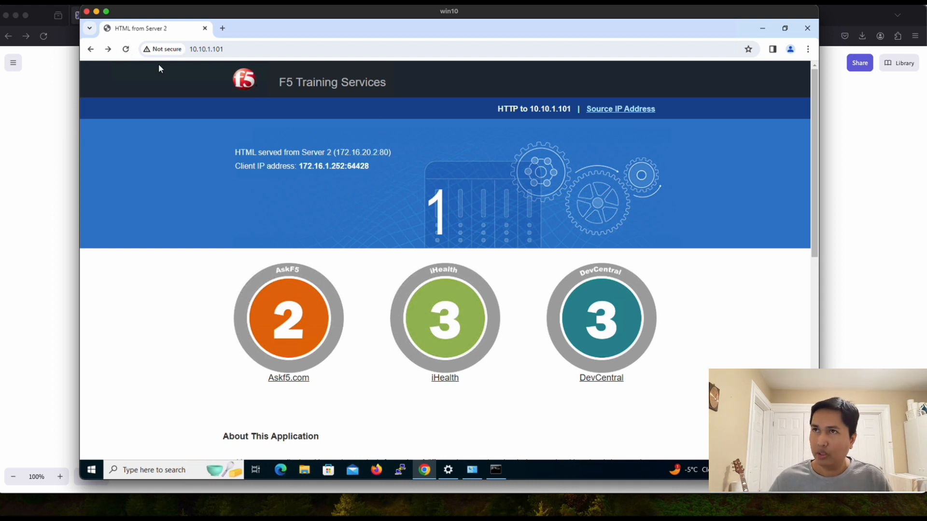
left_click(126, 50)
left_click(127, 50)
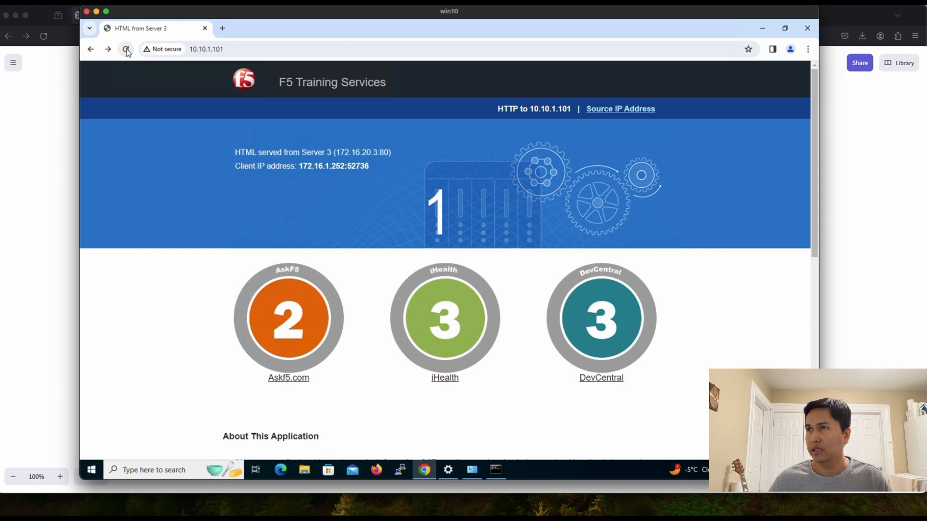
left_click(126, 50)
left_click(126, 50)
left_click(126, 50)
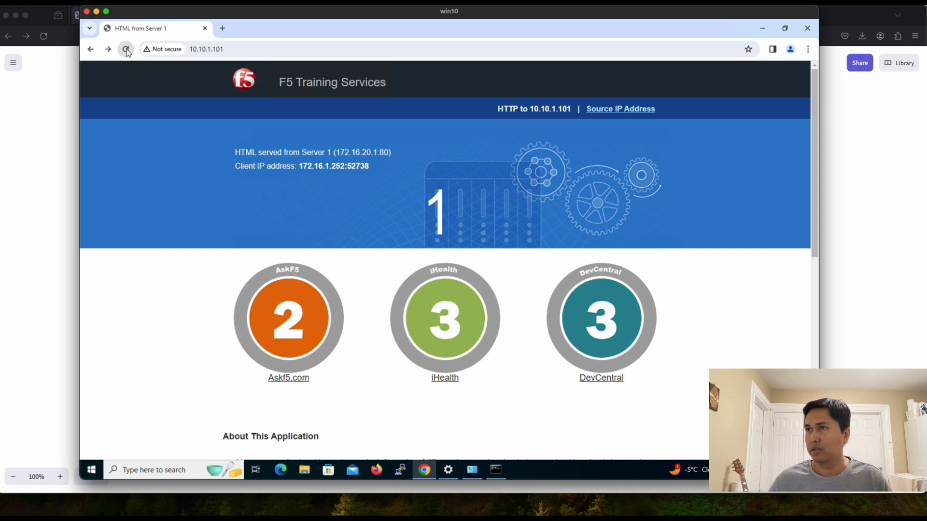
left_click(126, 50)
left_click(126, 50)
left_click(127, 51)
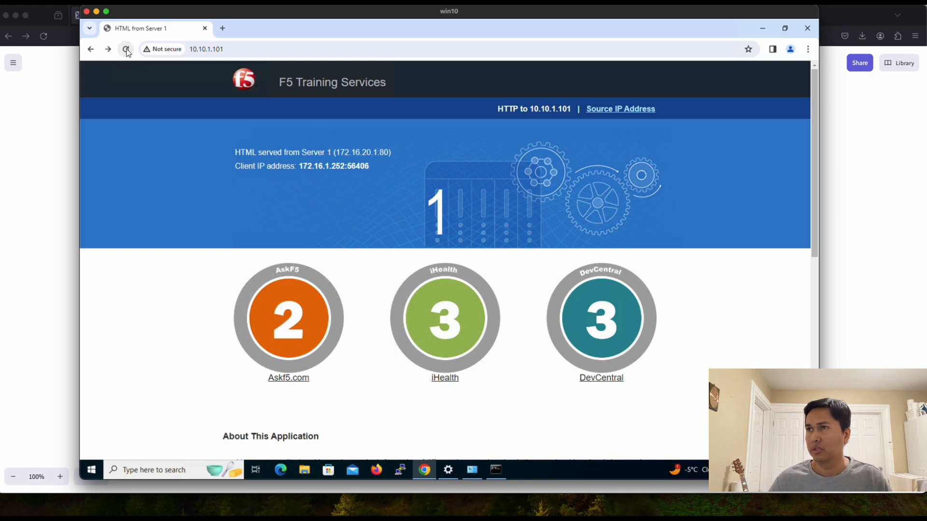
left_click(127, 50)
left_click(126, 50)
left_click(127, 51)
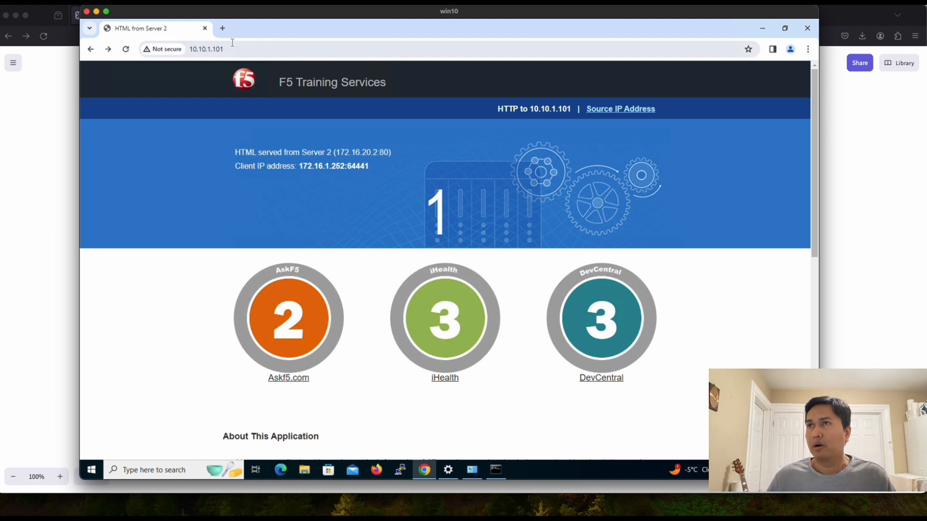
key("ctrl+t")
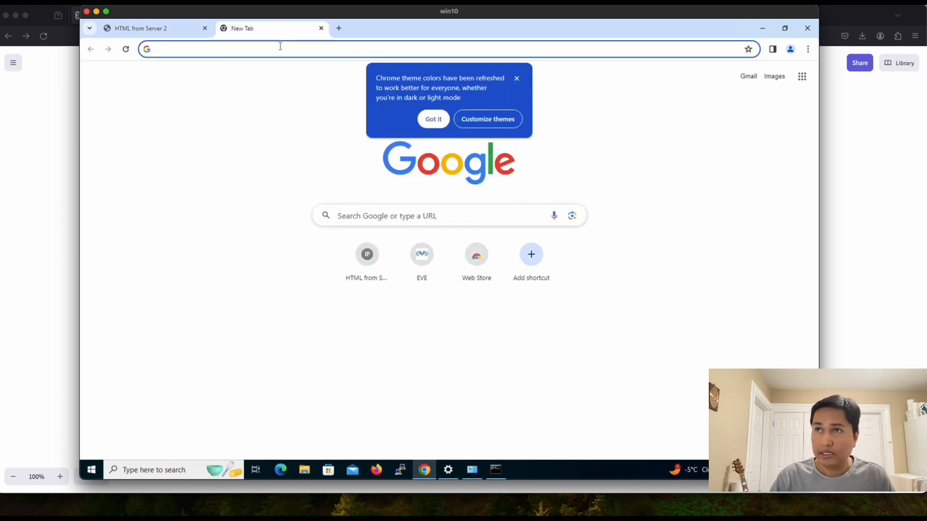
type("https://")
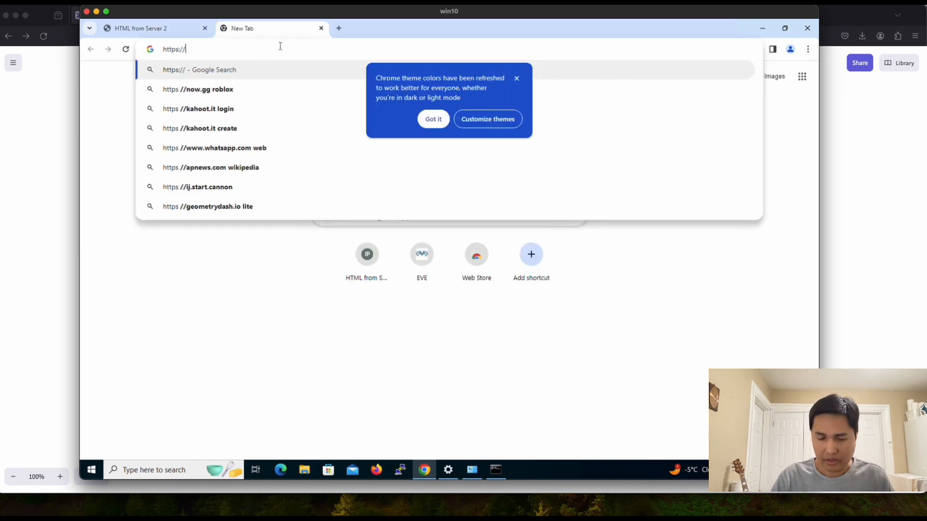
type("10.10.1.102")
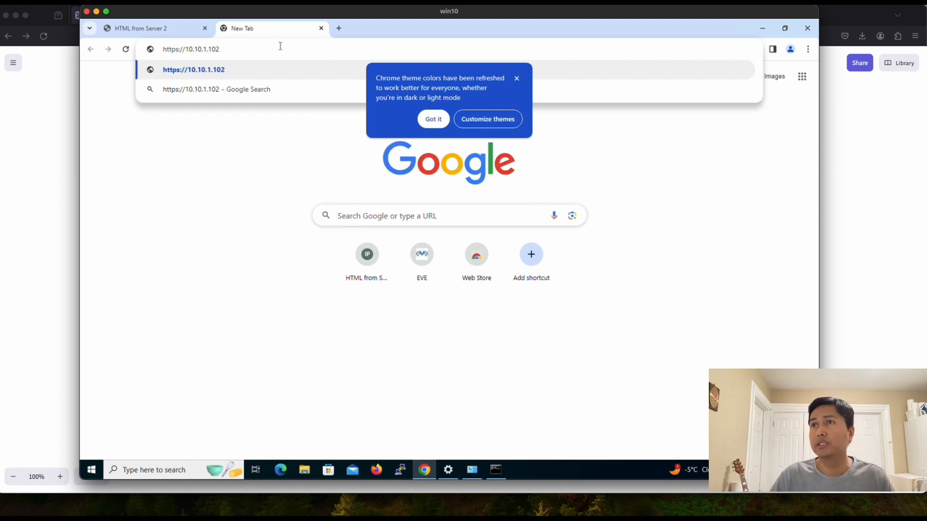
key("Return")
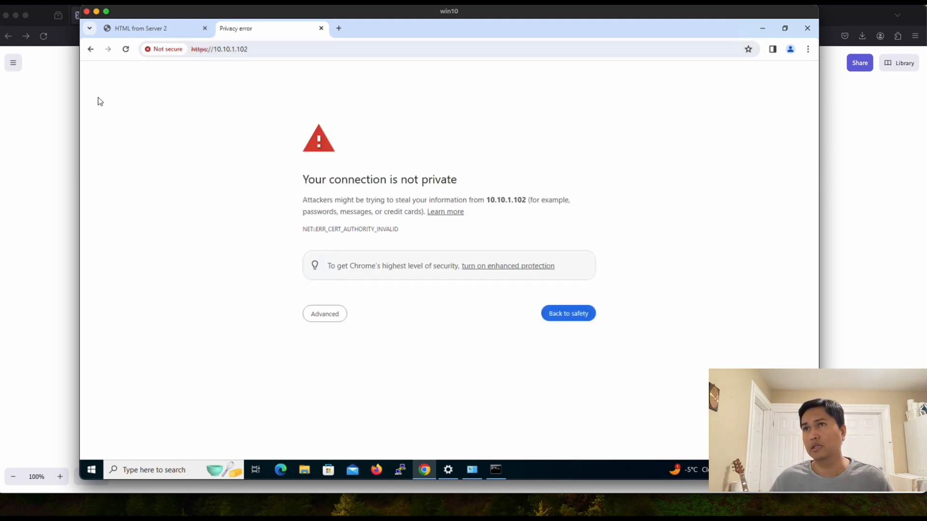
left_click(331, 316)
left_click(339, 391)
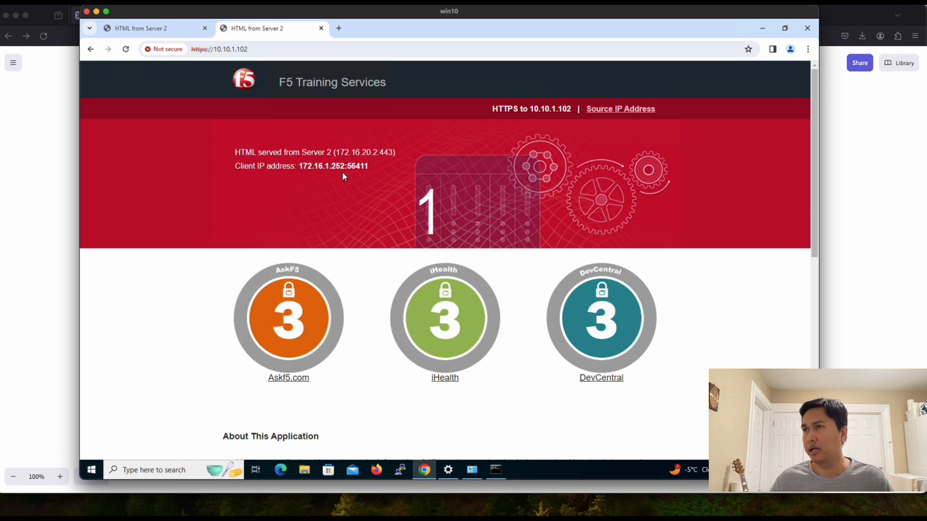
Step: Point out the serving server's name and port 443, and the client IP and port
double_click(322, 153)
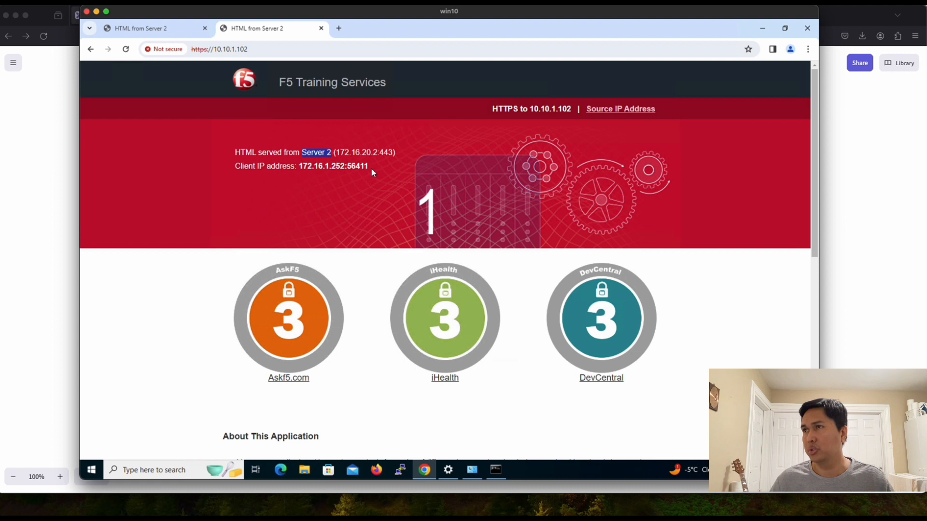
double_click(383, 153)
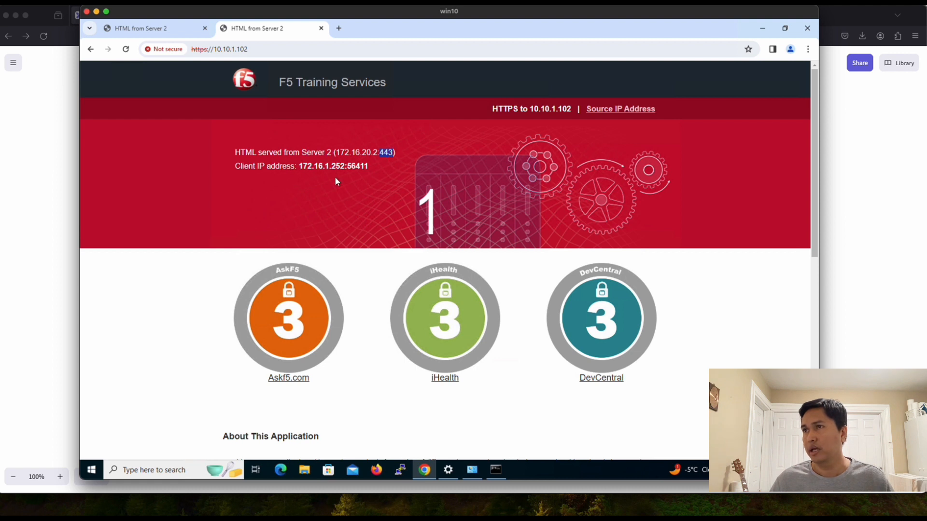
left_click(302, 167)
left_click_drag(301, 166, 326, 167)
left_click_drag(349, 166, 369, 167)
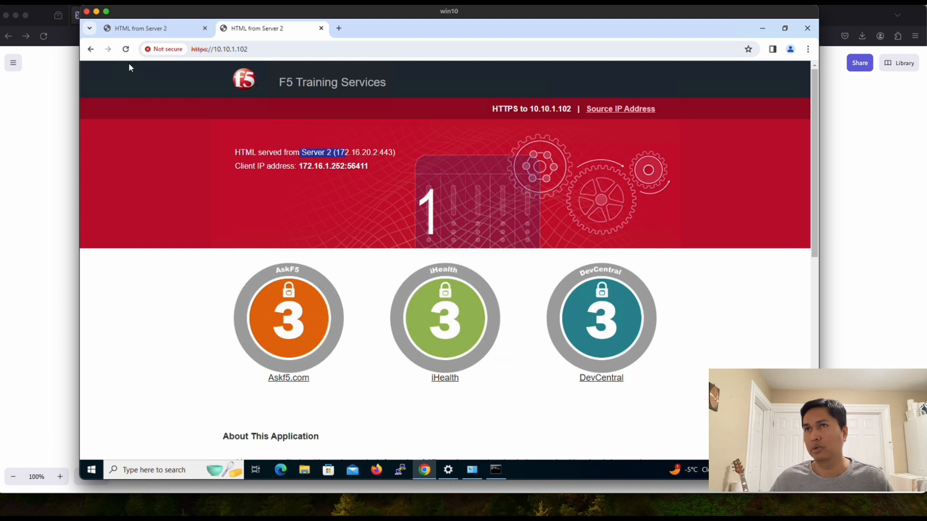
Step: Reload the HTTPS site repeatedly as Servers 1, 2 and 3 rotate, ending on Server 1
left_click(125, 49)
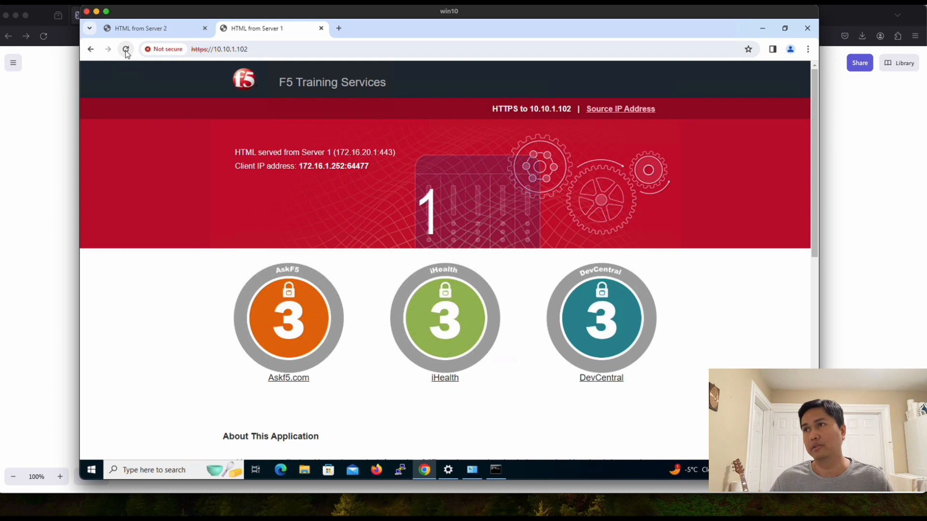
left_click(125, 50)
left_click(125, 49)
left_click(126, 49)
left_click(126, 49)
left_click(125, 49)
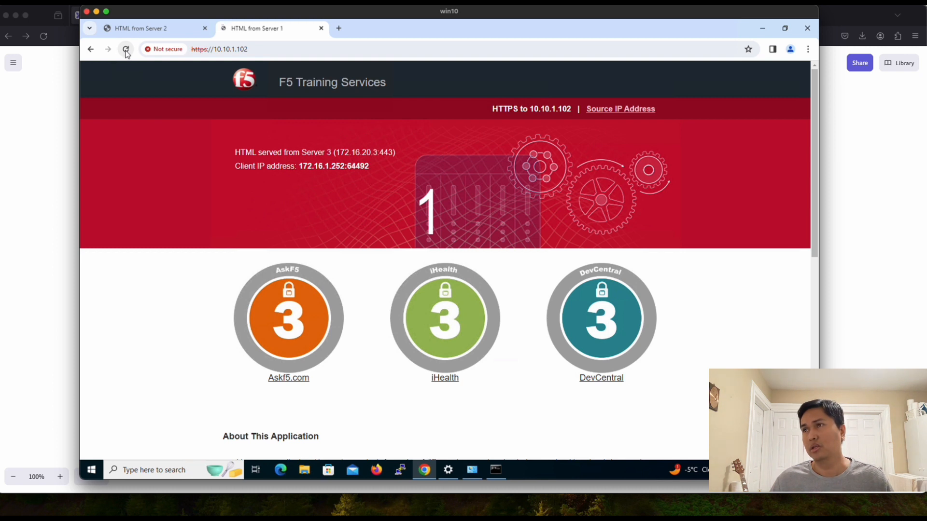
left_click(126, 49)
left_click(125, 49)
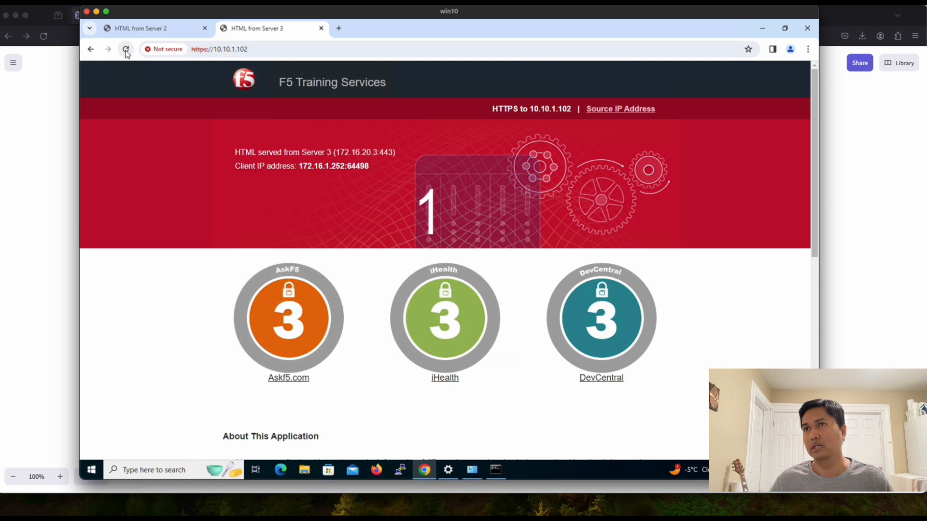
left_click(126, 50)
left_click(126, 49)
left_click(126, 49)
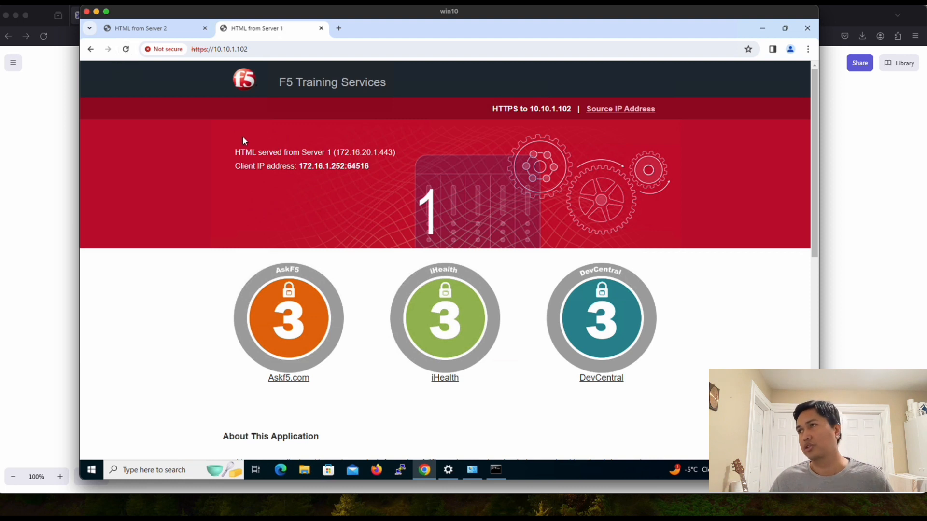
Step: Reload the Source IP Address page until node 172.16.20.1 answers, then go back and leave the VM
left_click(616, 111)
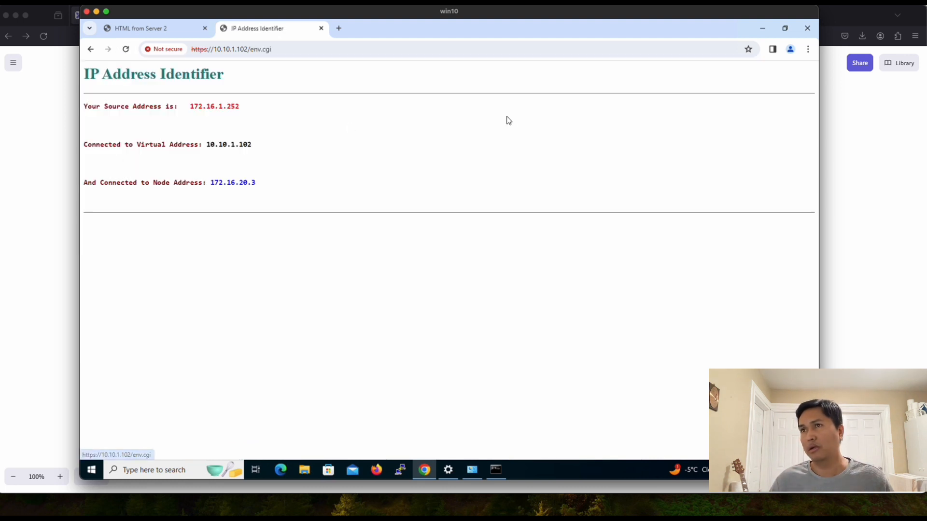
left_click(125, 50)
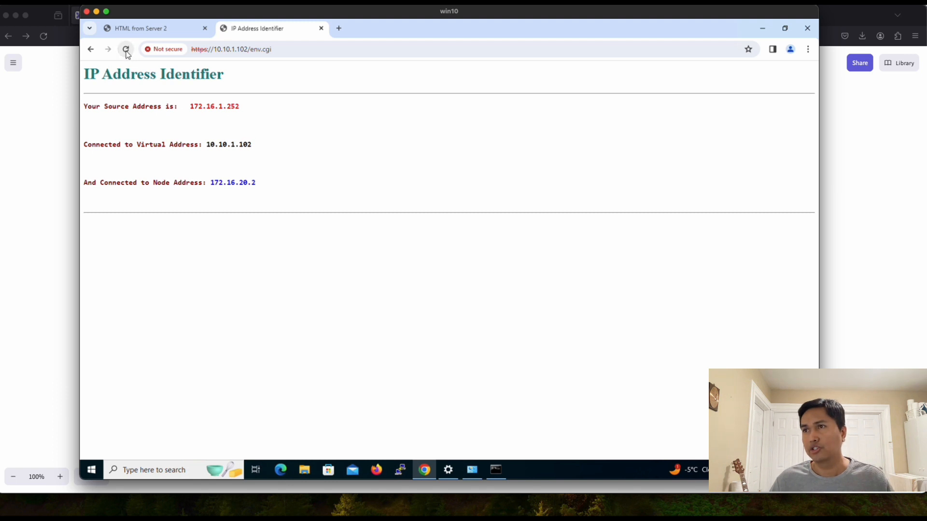
left_click(126, 50)
left_click(126, 50)
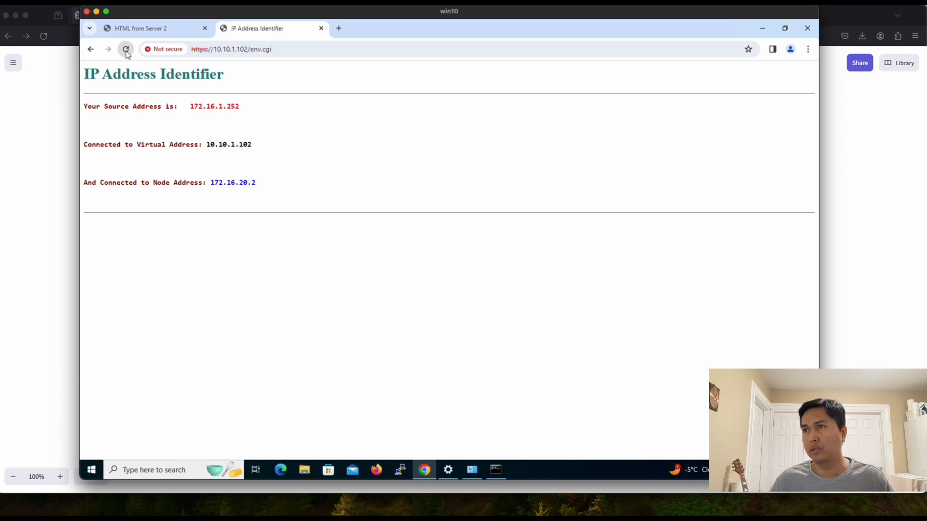
left_click(126, 50)
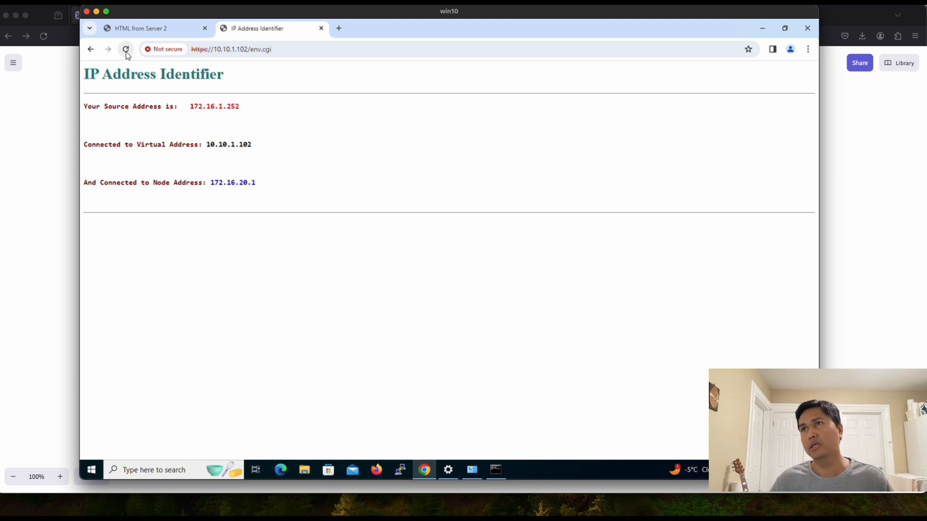
left_click(91, 49)
left_click(42, 141)
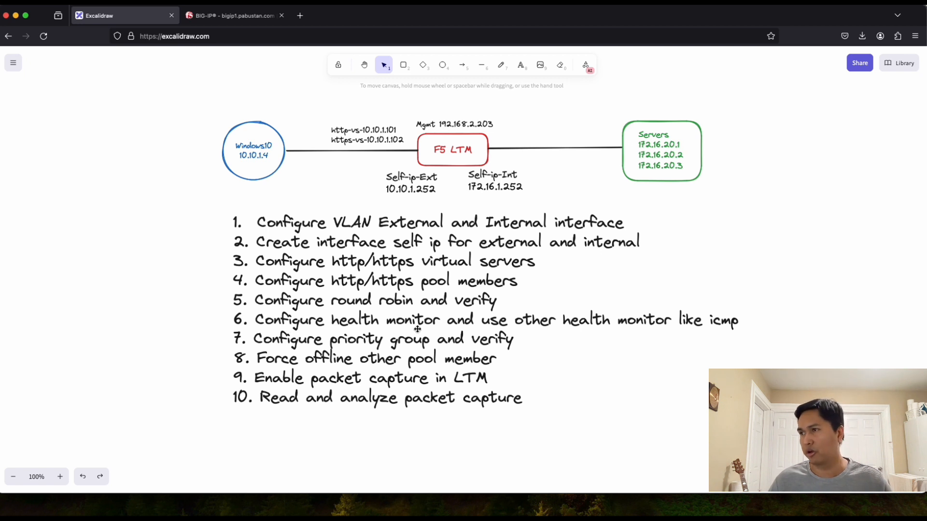
Step: Insert 'http/https/' before 'icmp' in item 6 of the Excalidraw task list
double_click(693, 322)
left_click(710, 321)
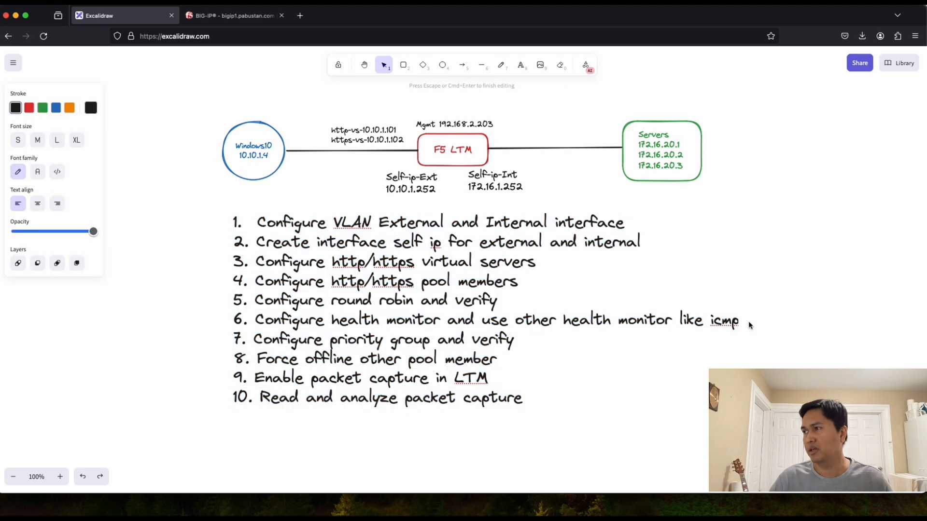
type("http")
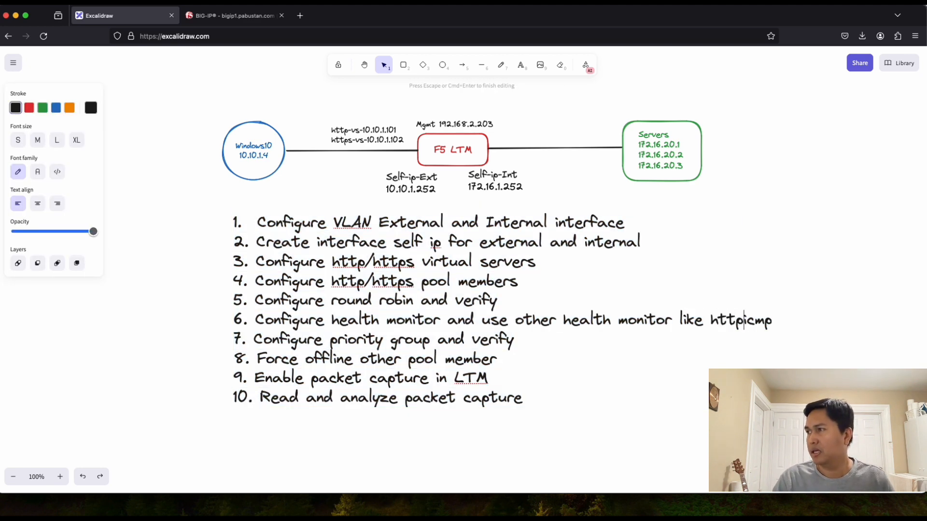
type("/https/")
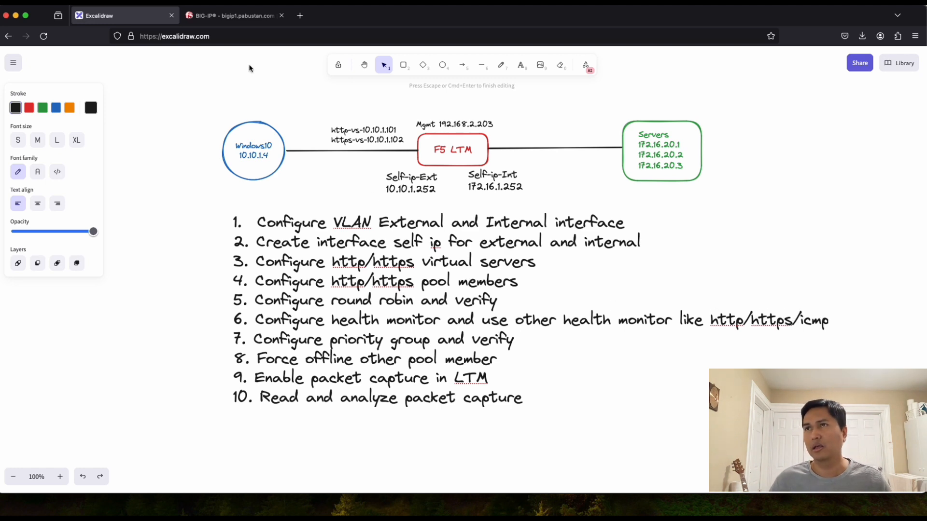
left_click(236, 20)
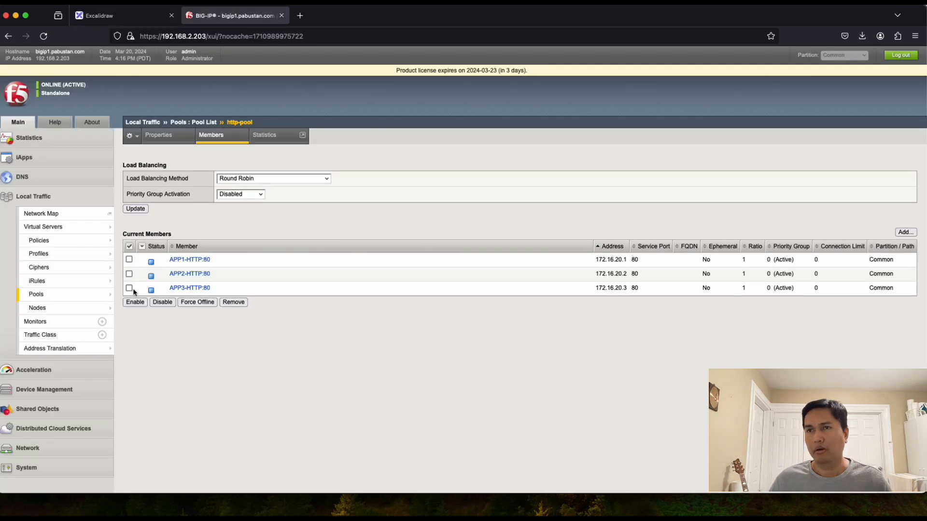
Step: Add http to http-pool's active health monitors, save, and confirm the members show available
mouse_move(57, 301)
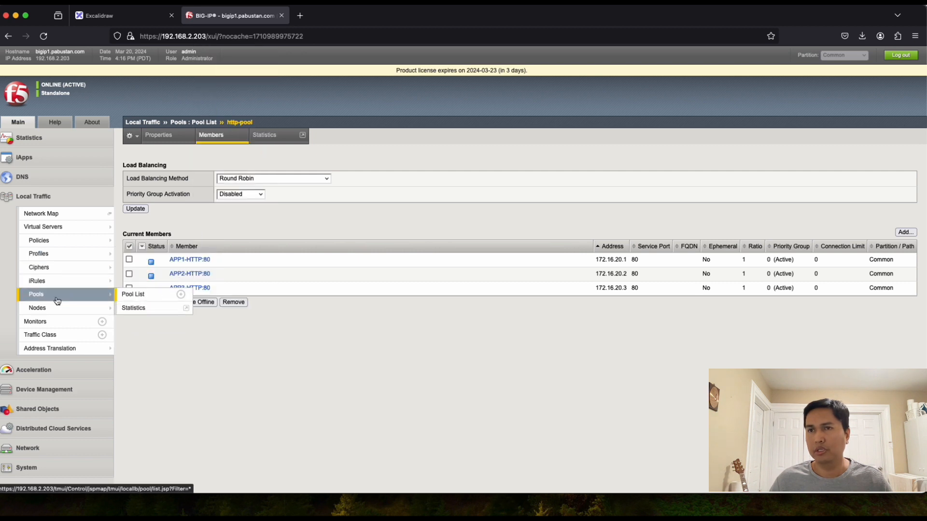
left_click(206, 139)
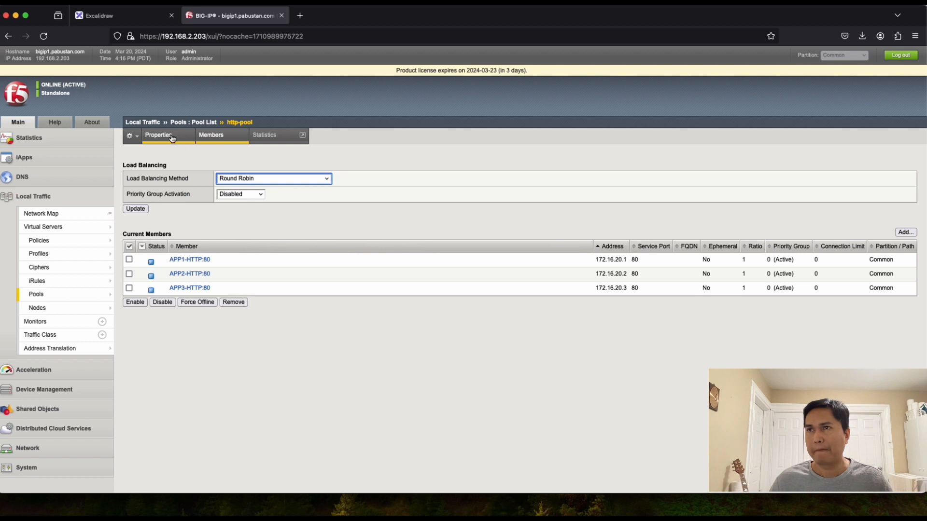
left_click(197, 123)
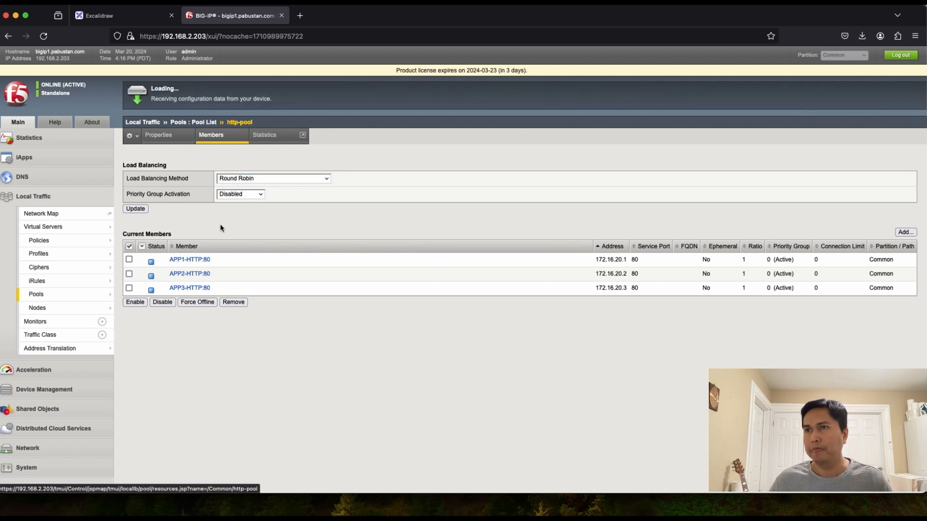
left_click(181, 189)
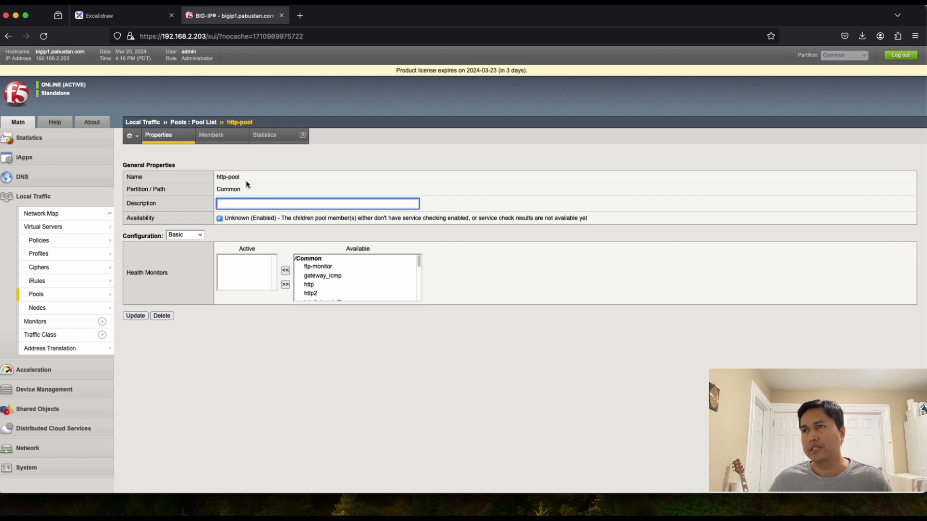
left_click(309, 285)
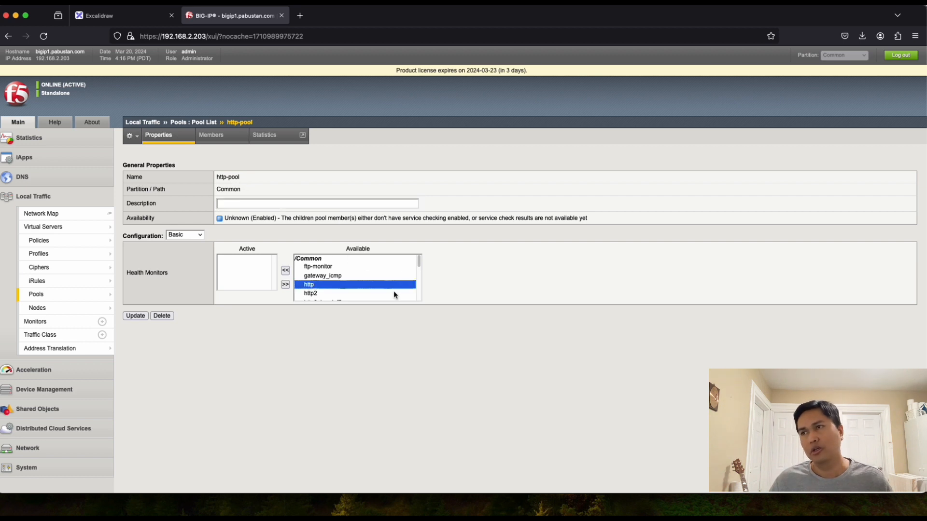
left_click(285, 271)
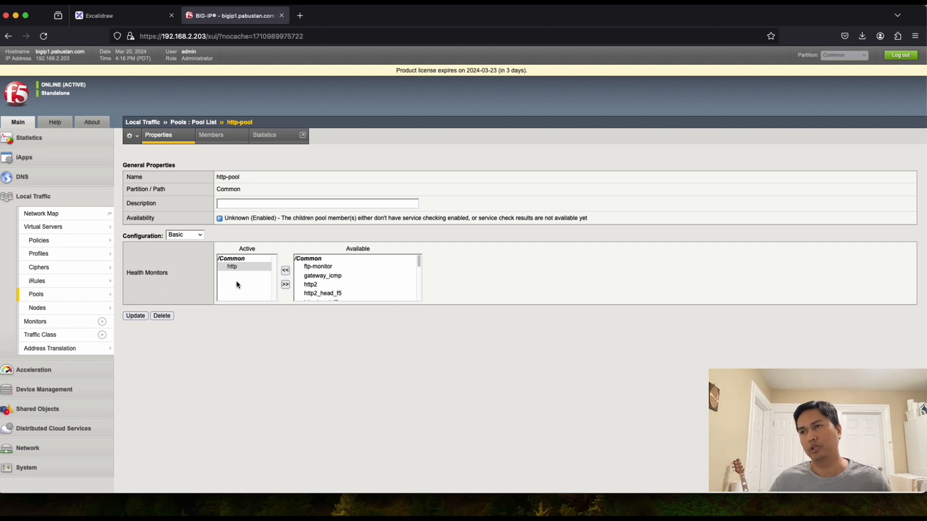
left_click(139, 318)
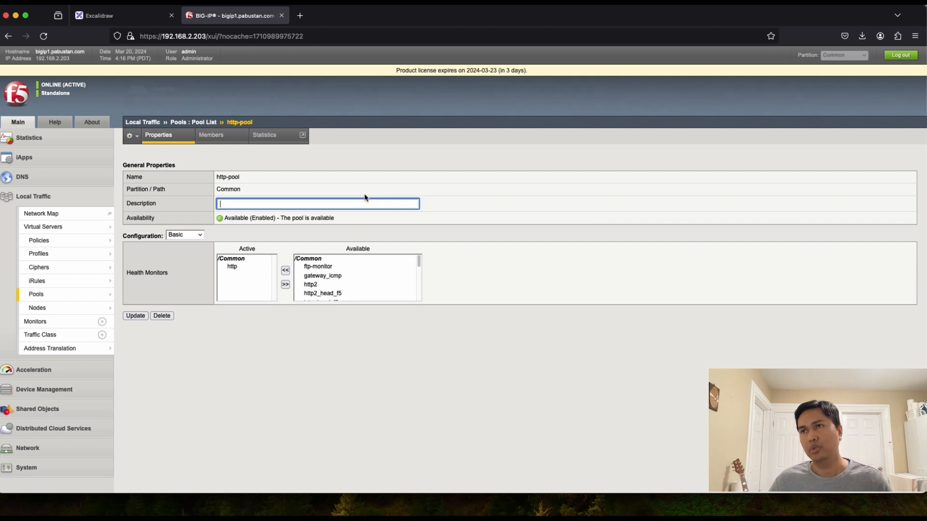
left_click(211, 137)
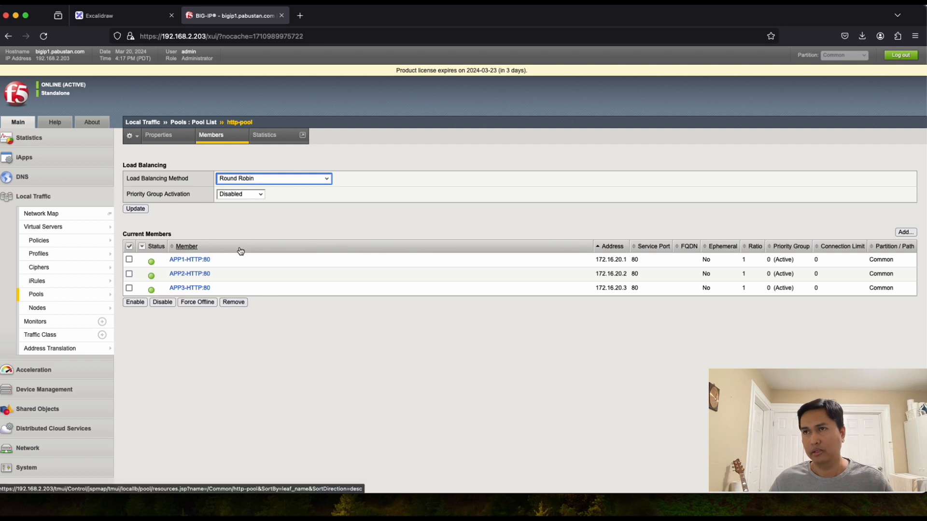
left_click(202, 124)
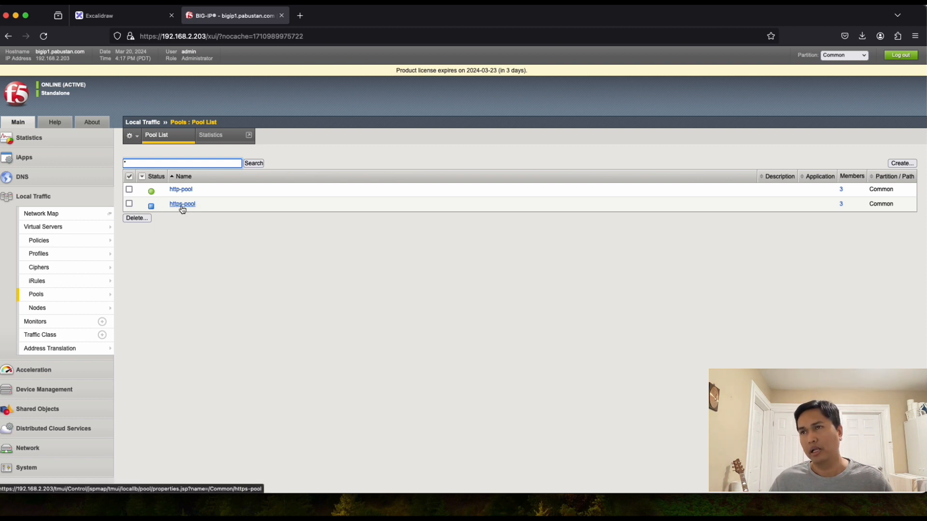
Step: Make https the active health monitor of https-pool and save
left_click(182, 204)
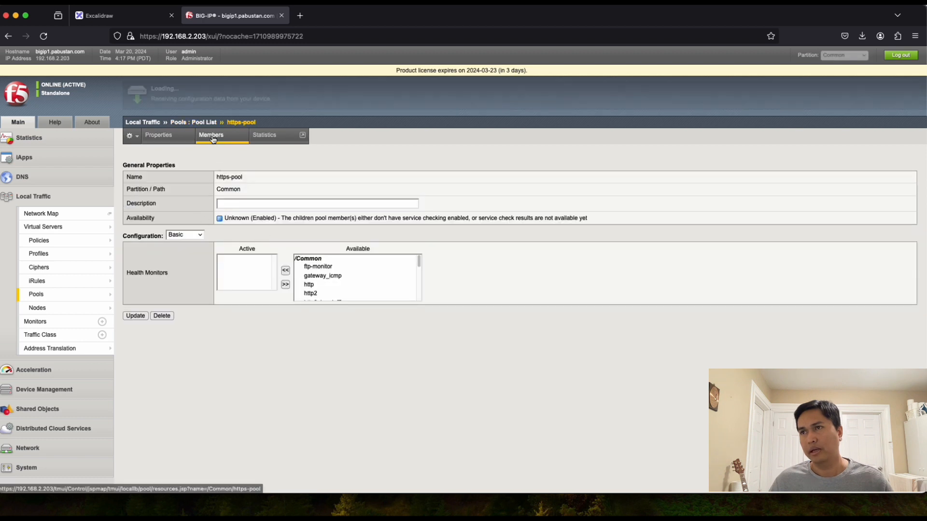
left_click(211, 136)
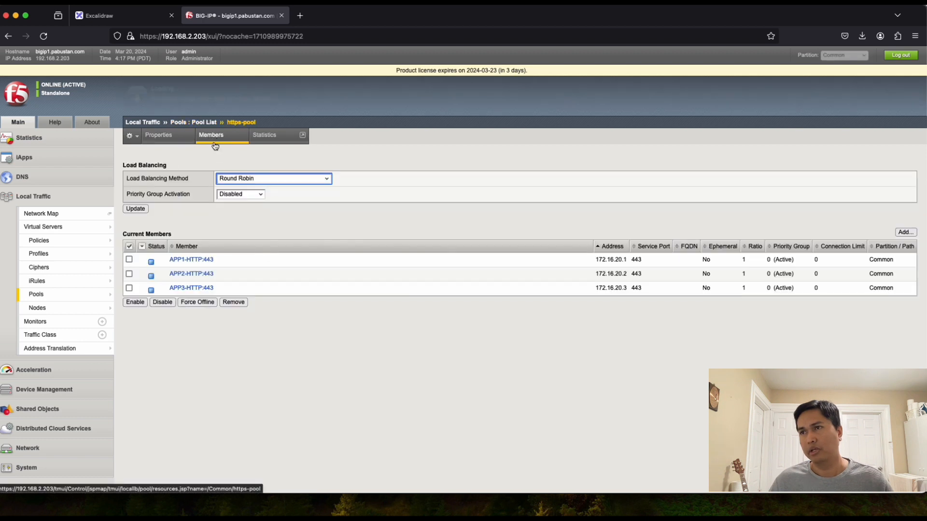
left_click(200, 123)
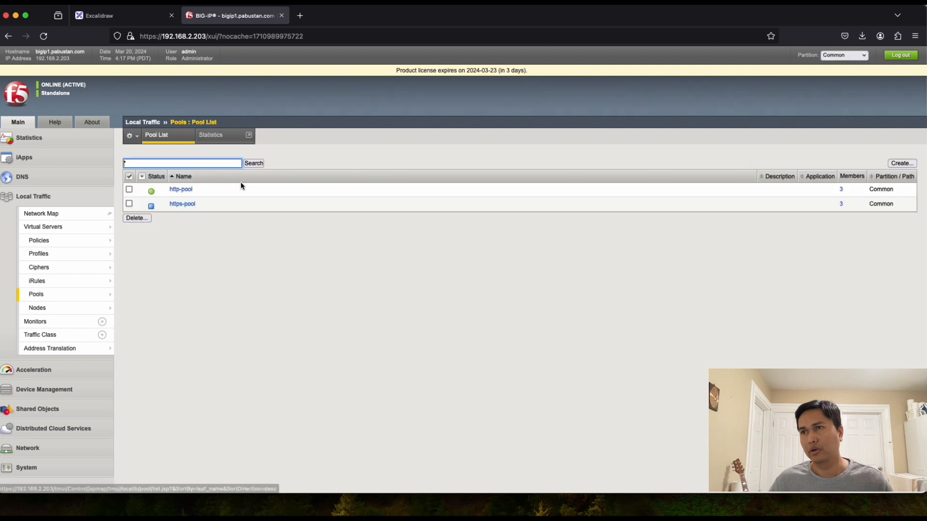
left_click(182, 205)
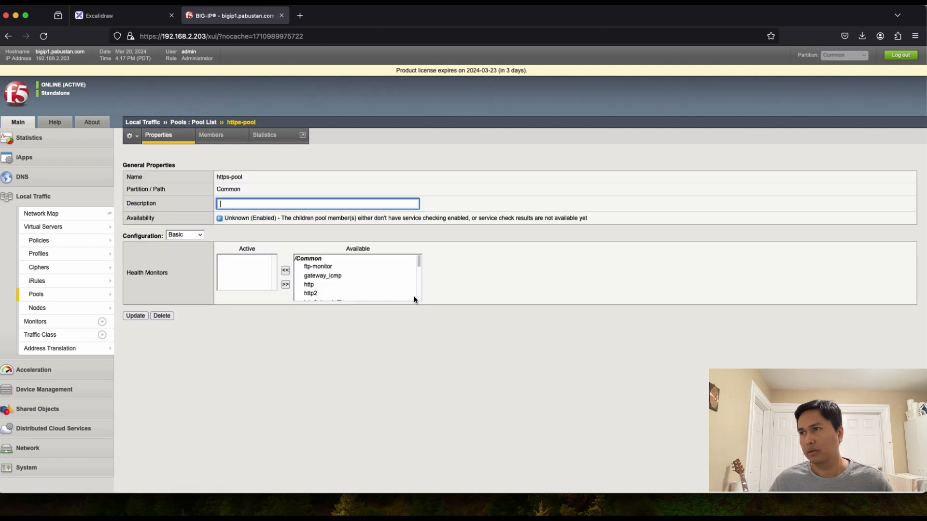
left_click_drag(418, 262, 421, 265)
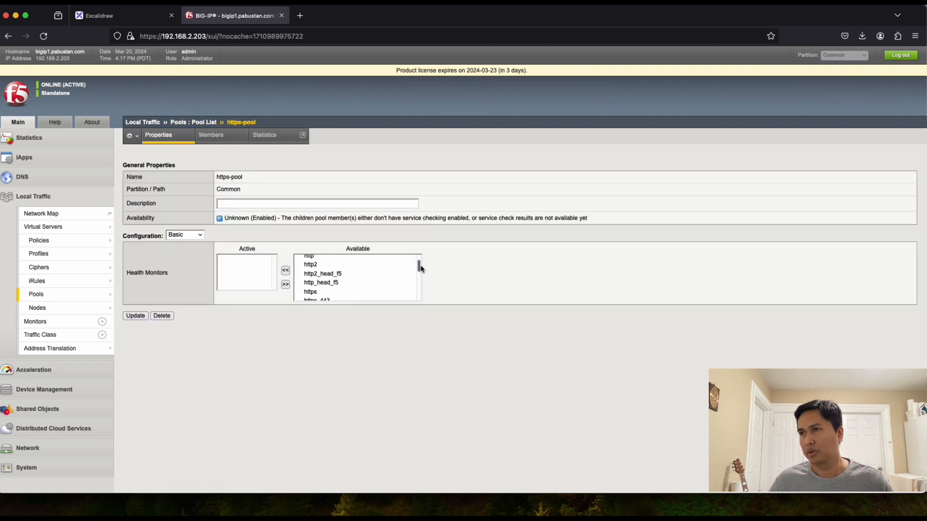
left_click(321, 292)
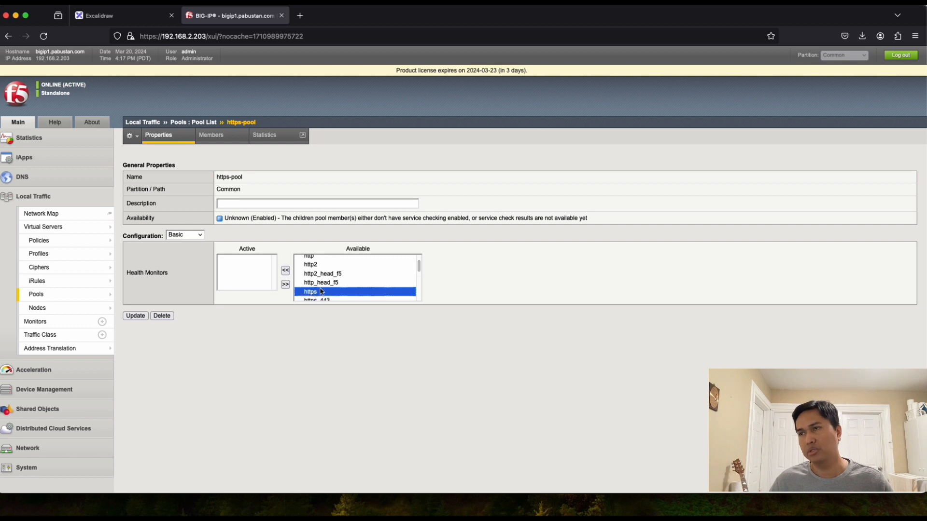
left_click(287, 271)
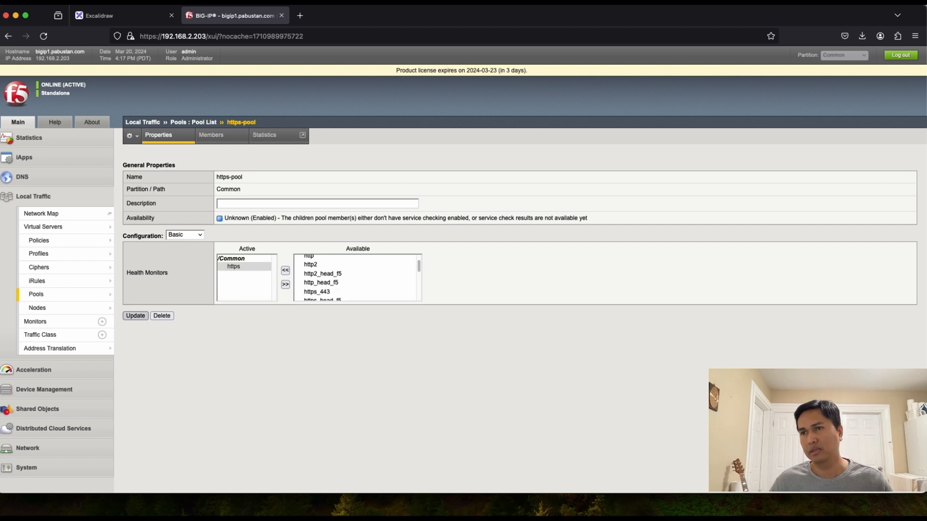
left_click(134, 316)
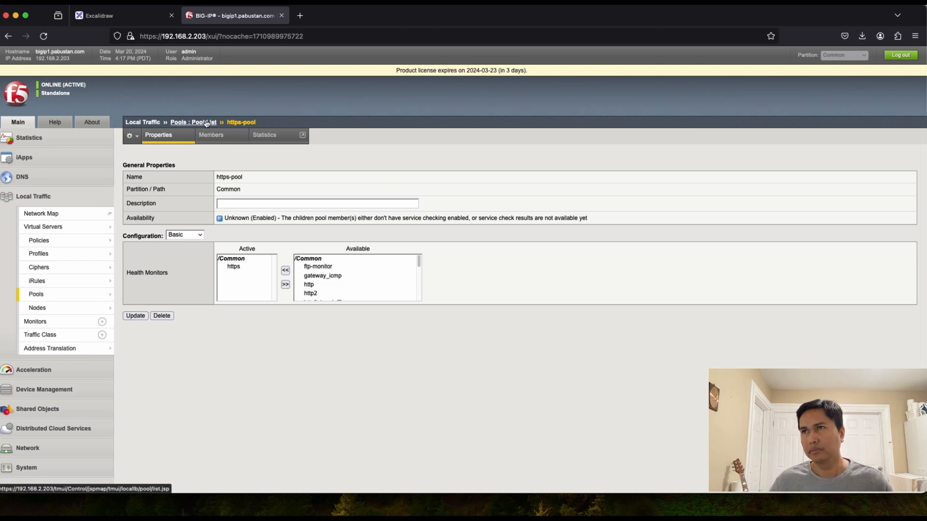
left_click(204, 122)
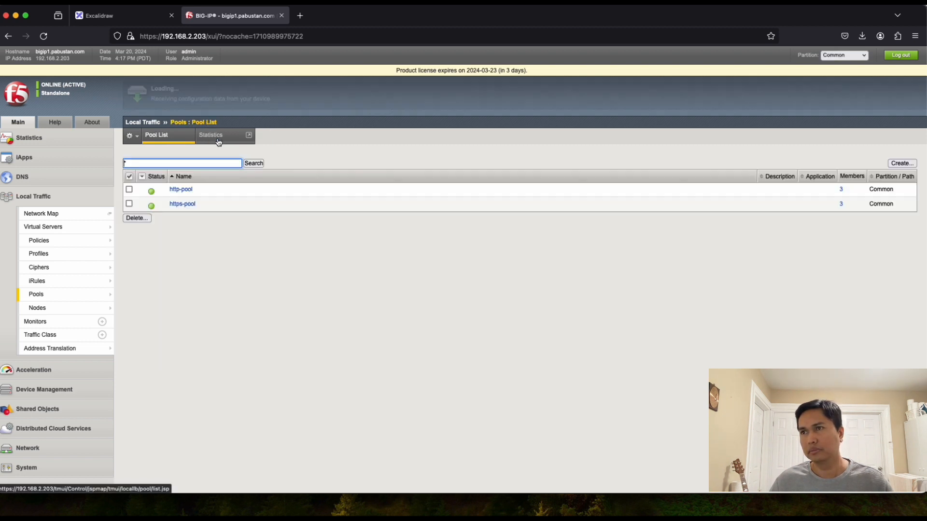
Step: Remove the https monitor from https-pool again and check its members
left_click(182, 208)
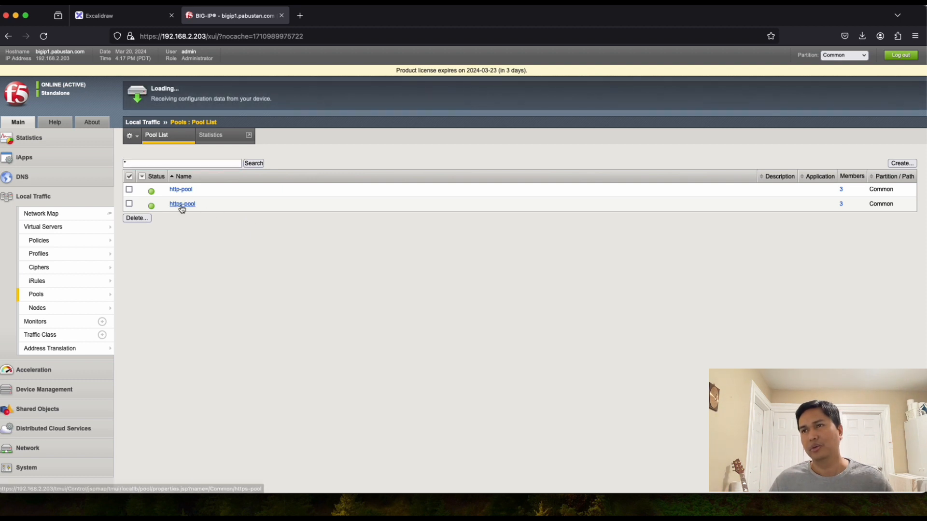
left_click(234, 267)
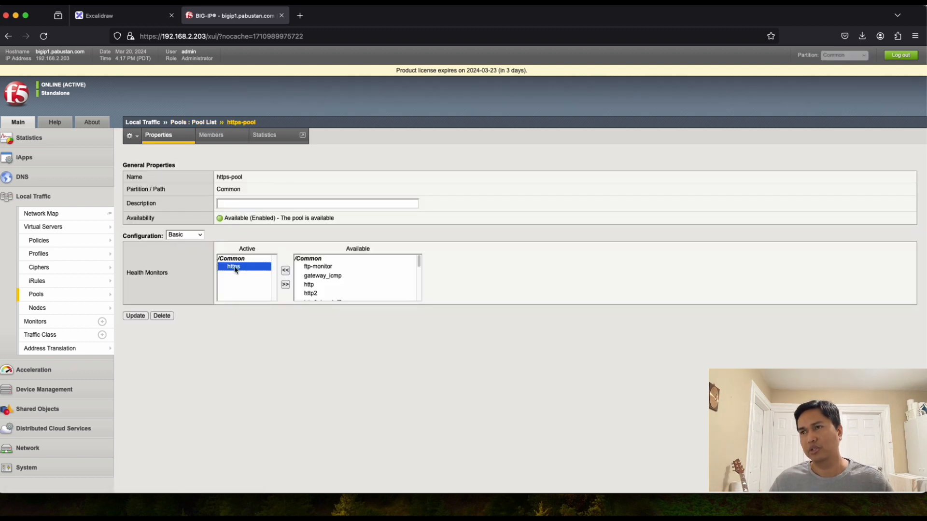
left_click(285, 284)
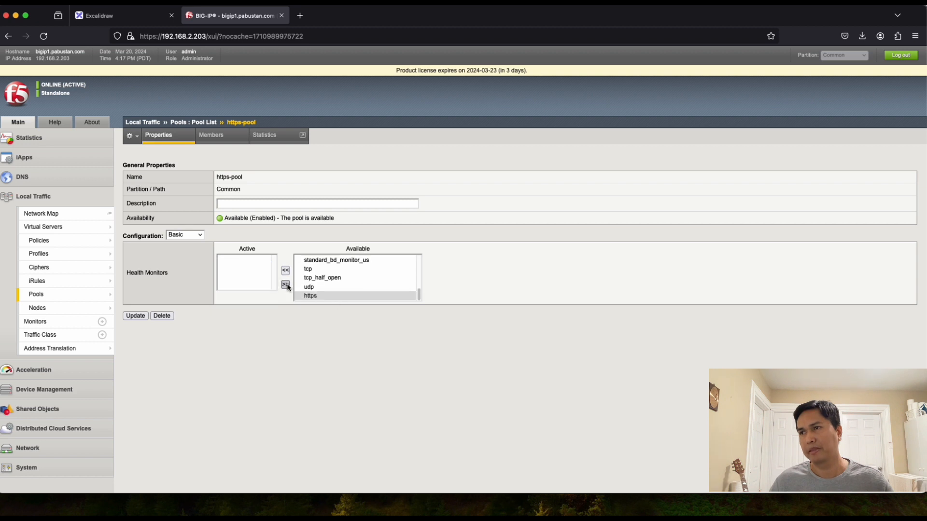
left_click(134, 317)
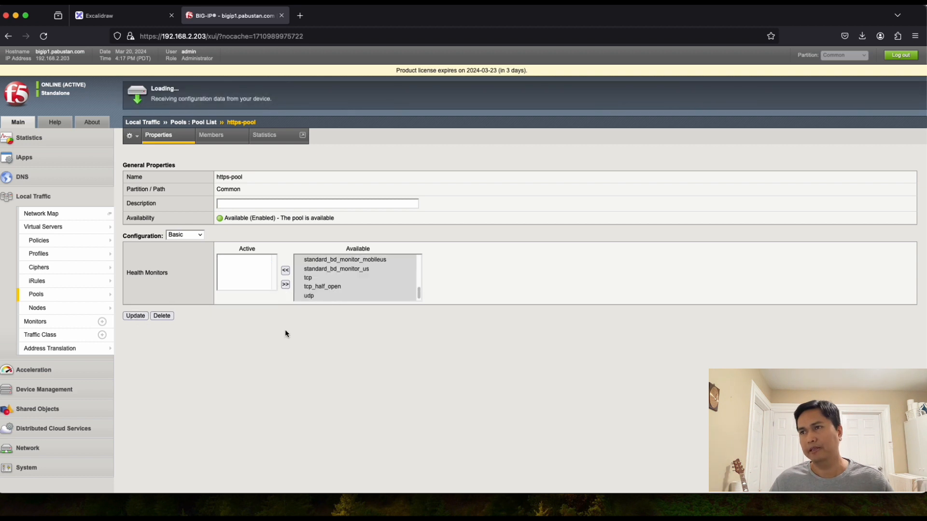
left_click(211, 135)
left_click(202, 123)
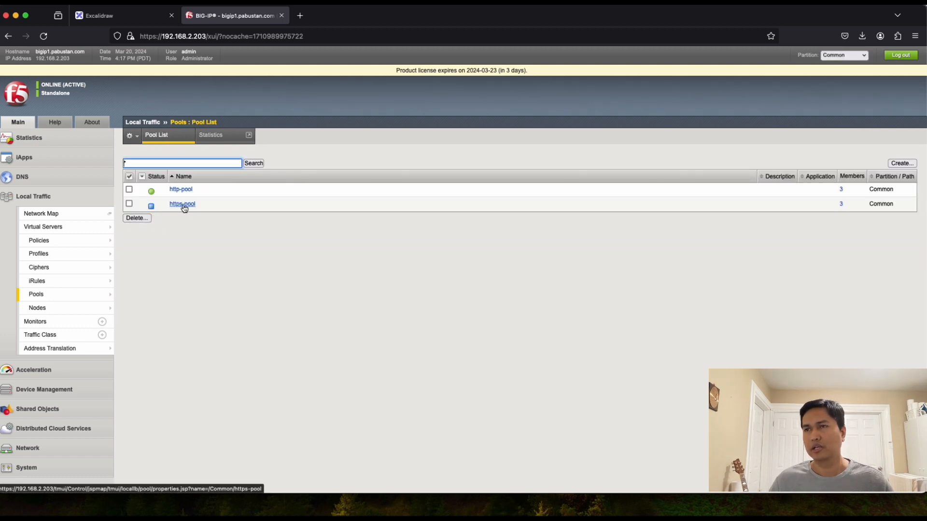
Step: Set gateway_icmp as https-pool's active monitor, save, and review both pools
left_click(183, 204)
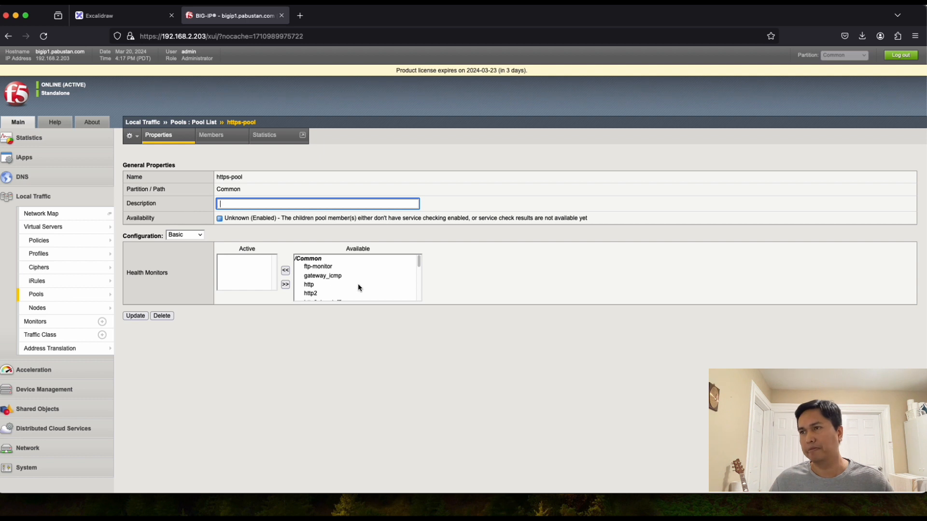
left_click(323, 276)
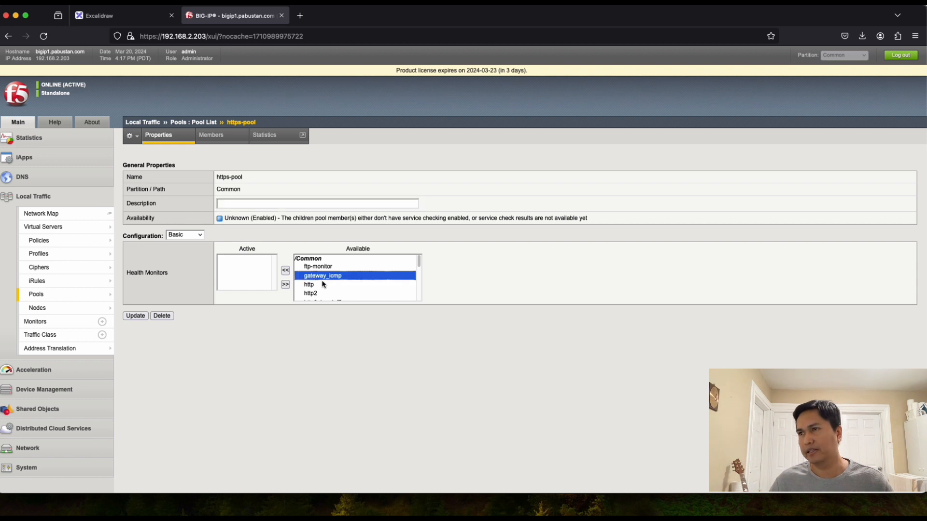
left_click(286, 271)
left_click(144, 316)
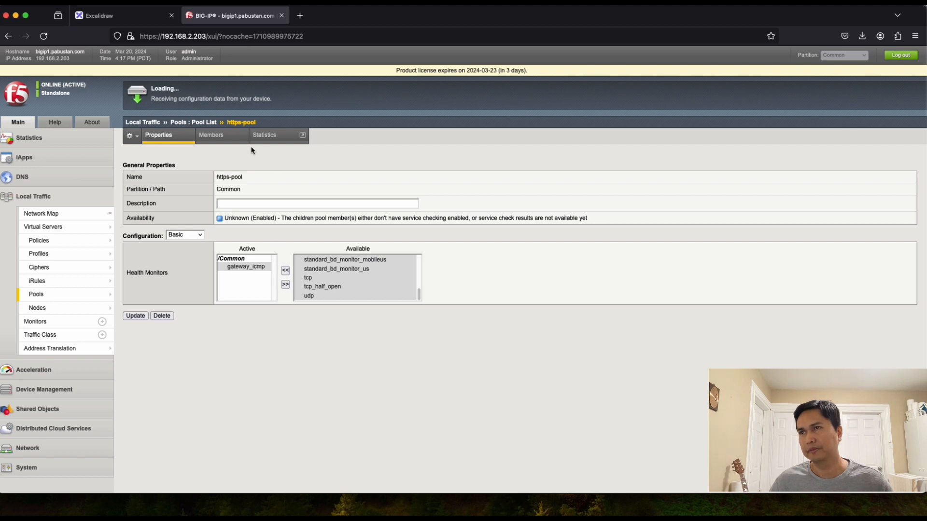
left_click(206, 123)
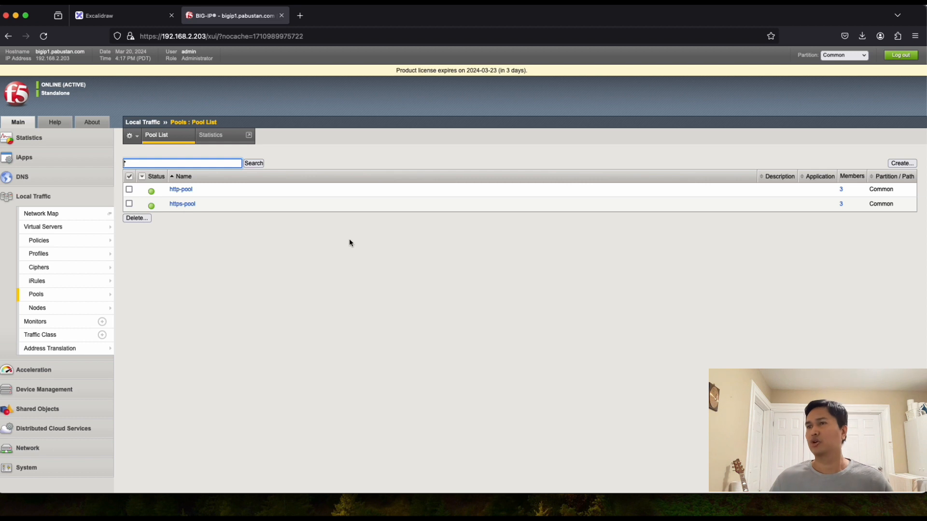
left_click(183, 204)
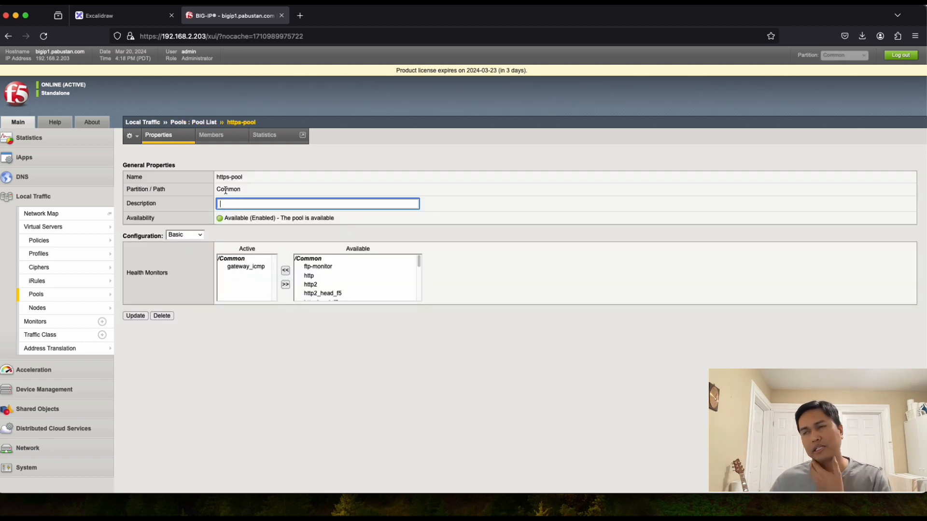
left_click(201, 124)
left_click(181, 191)
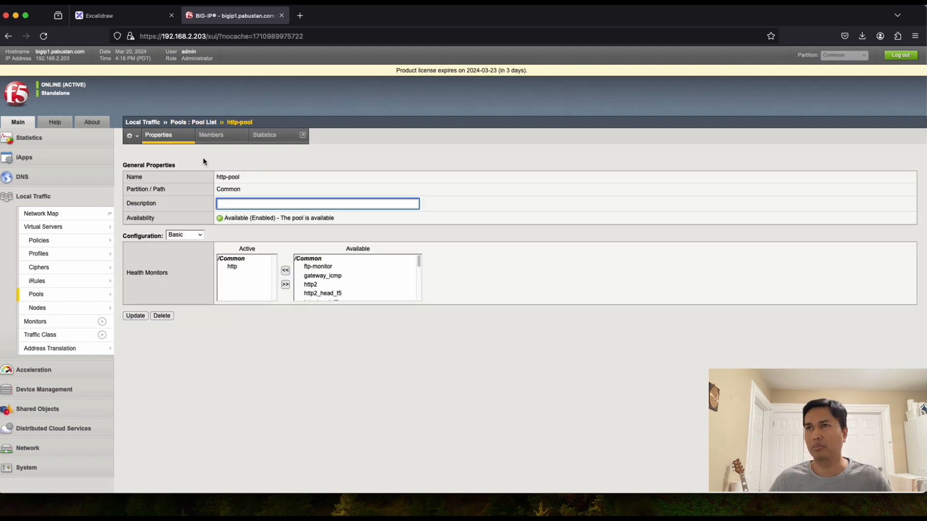
left_click(133, 18)
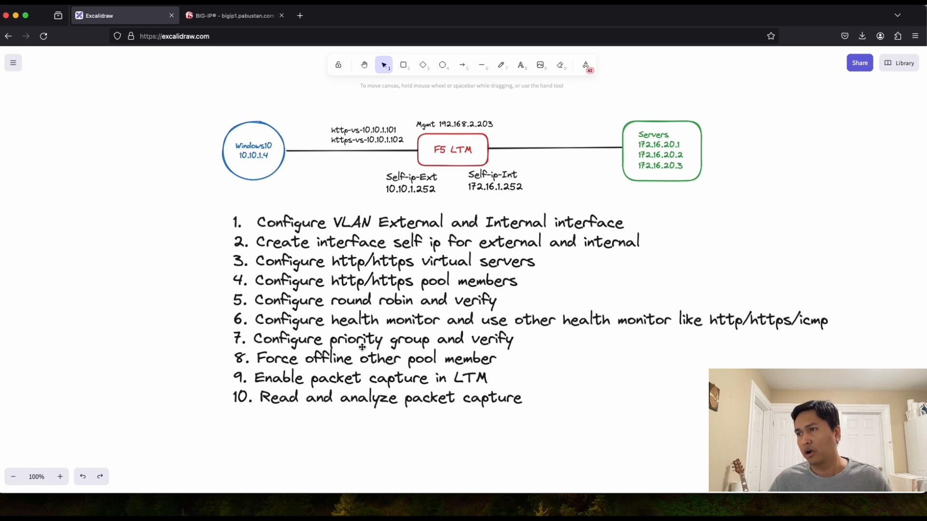
Step: Back in BIG-IP, open https-pool's members and check their priority group values, all 0
left_click(235, 16)
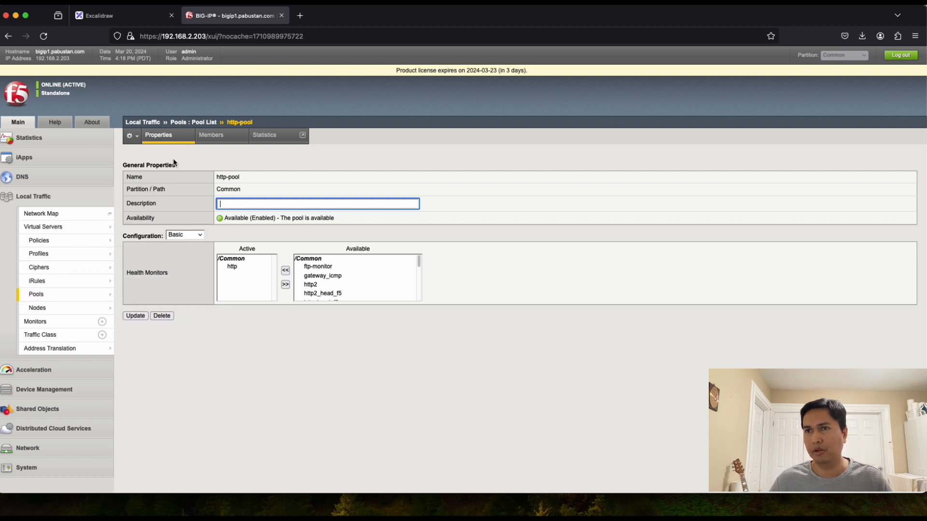
mouse_move(45, 296)
left_click(198, 123)
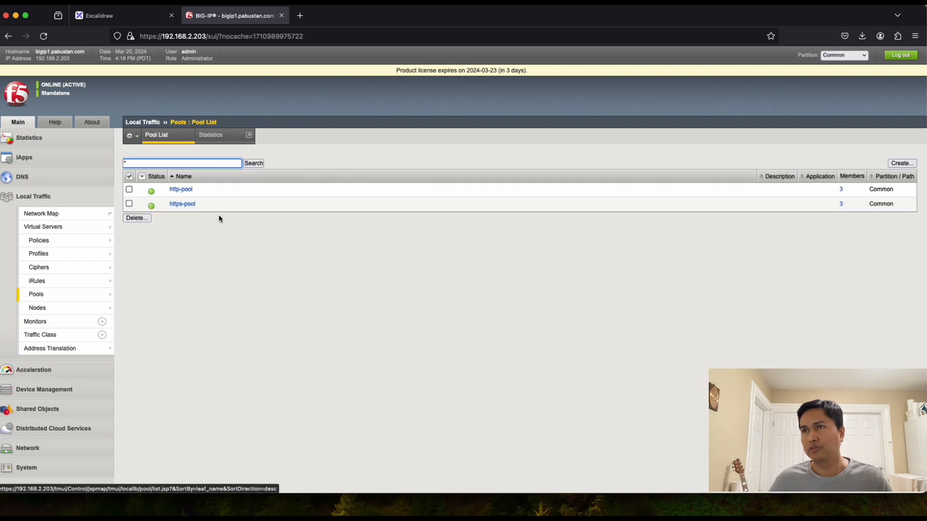
left_click(182, 204)
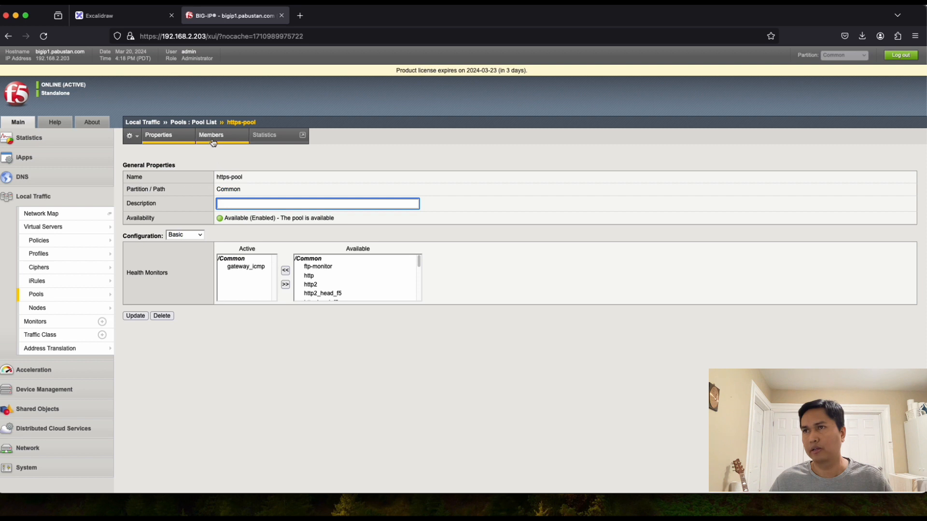
left_click(212, 139)
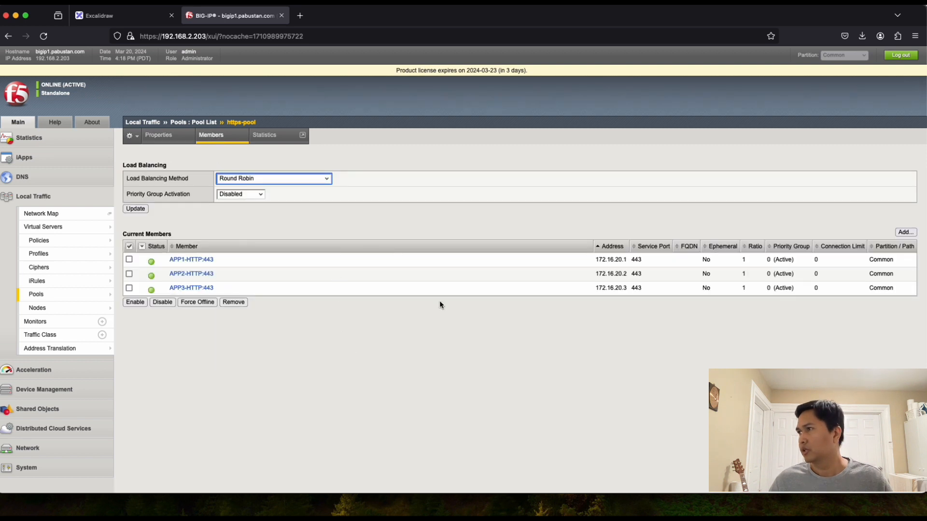
left_click(771, 260)
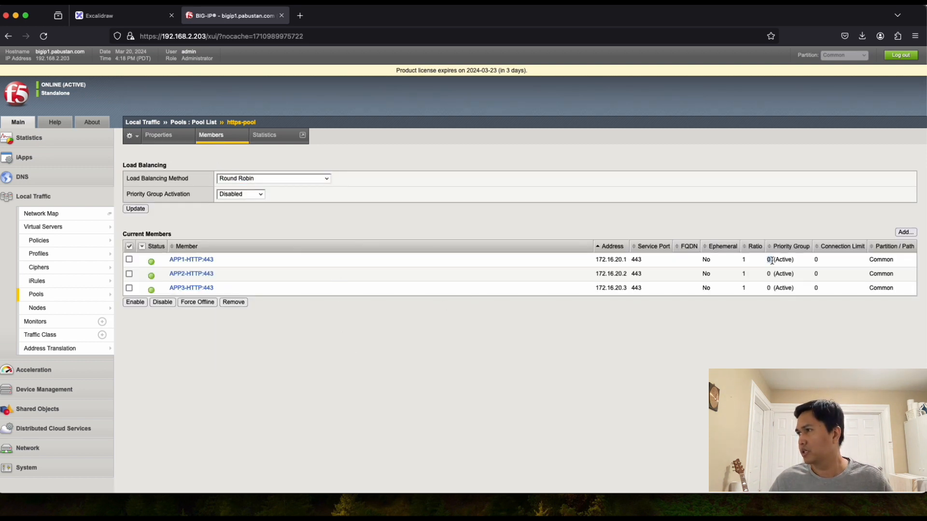
double_click(768, 273)
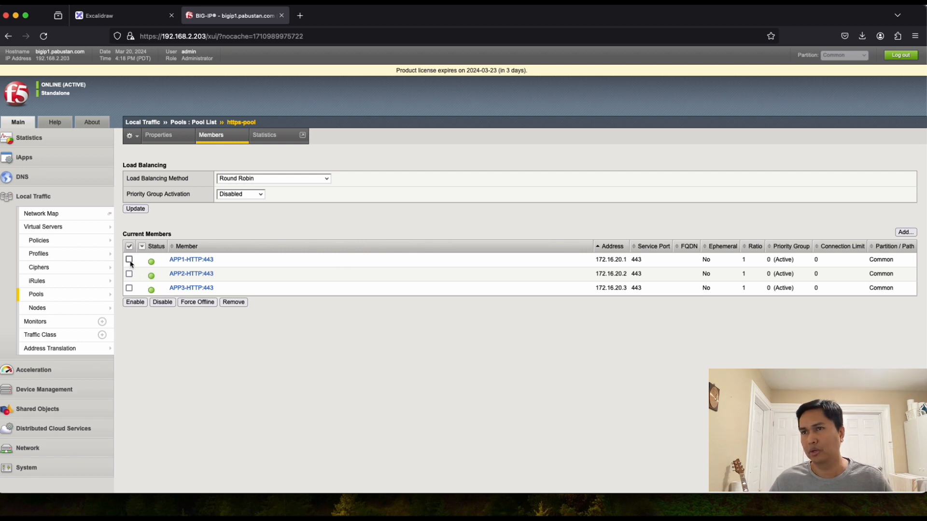
Step: Set APP1-HTTP:443's priority group to 10 and save
left_click(190, 260)
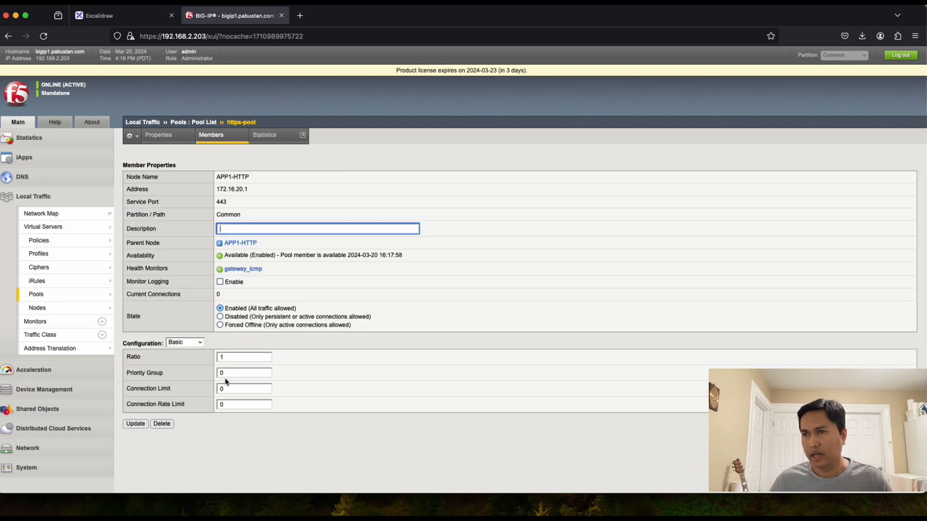
left_click(225, 374)
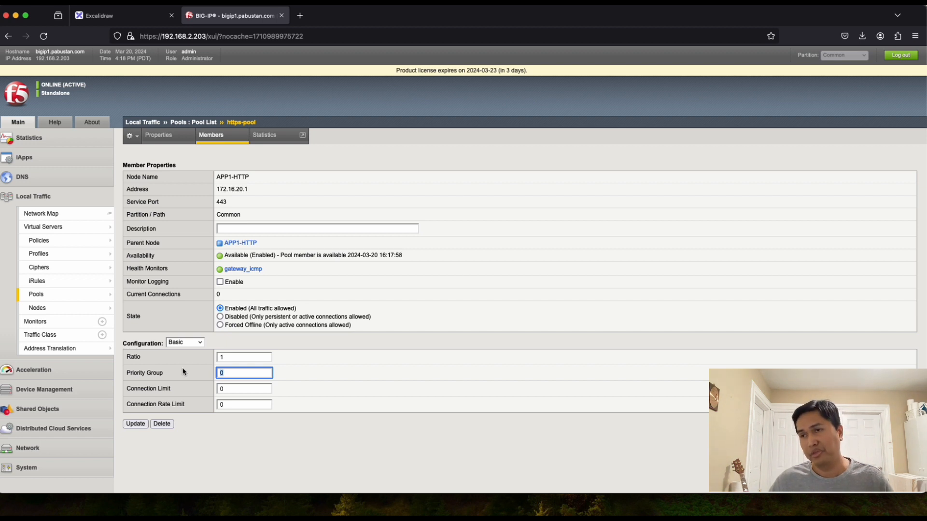
type("1")
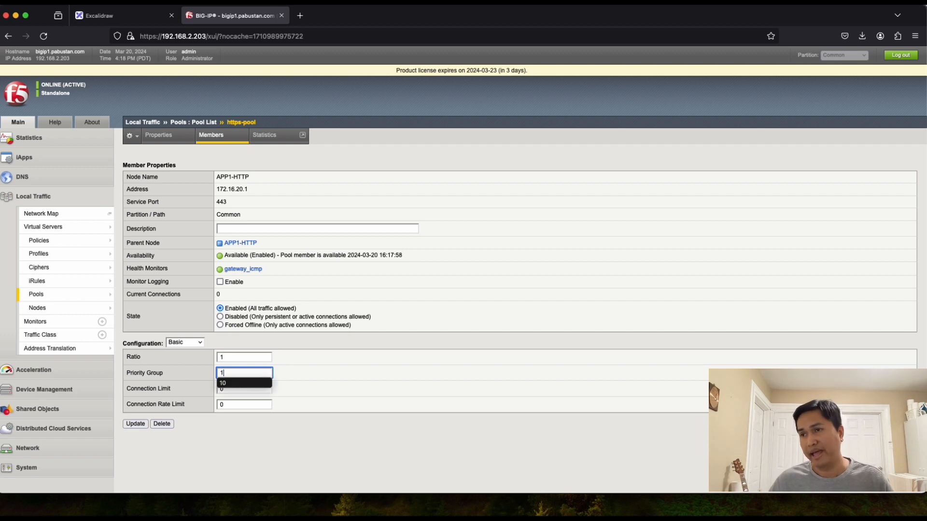
left_click(249, 385)
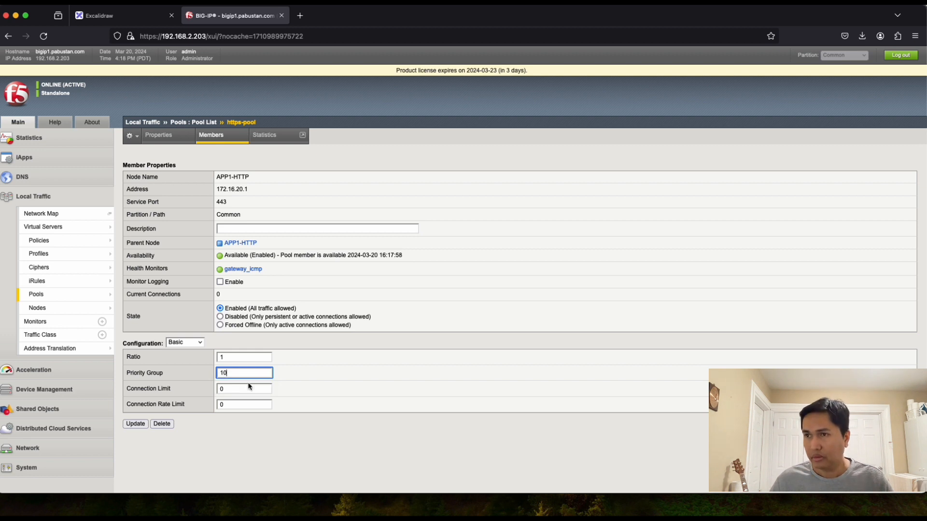
left_click(136, 427)
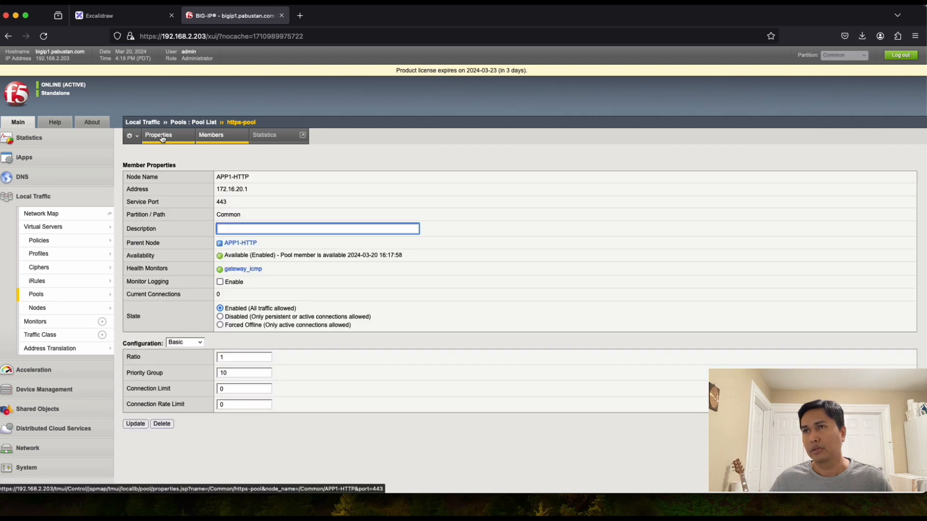
Step: Reopen https-pool's member list to confirm APP1 now shows priority group 10
left_click(200, 123)
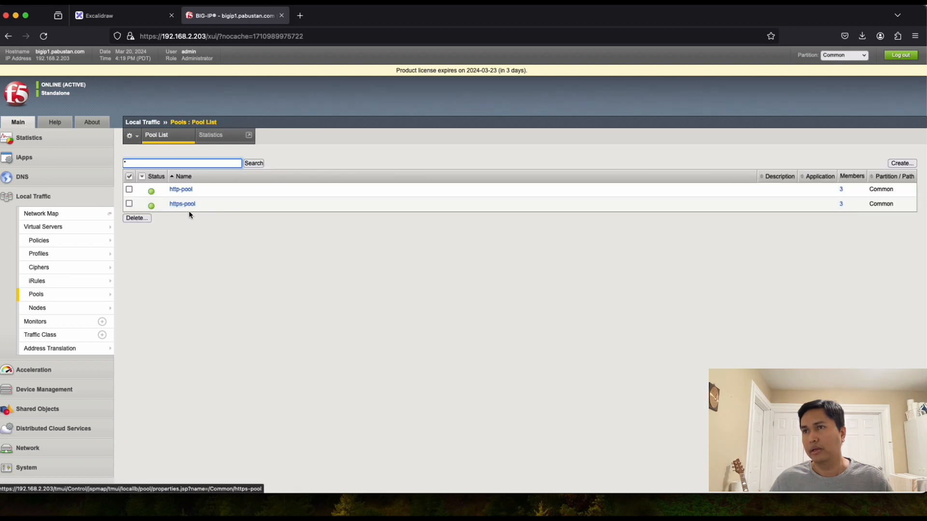
left_click(182, 190)
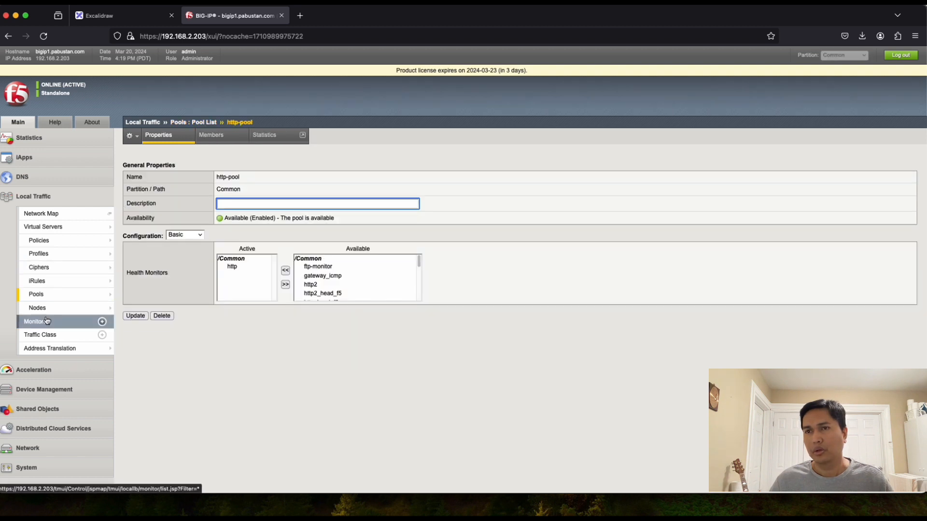
left_click(216, 139)
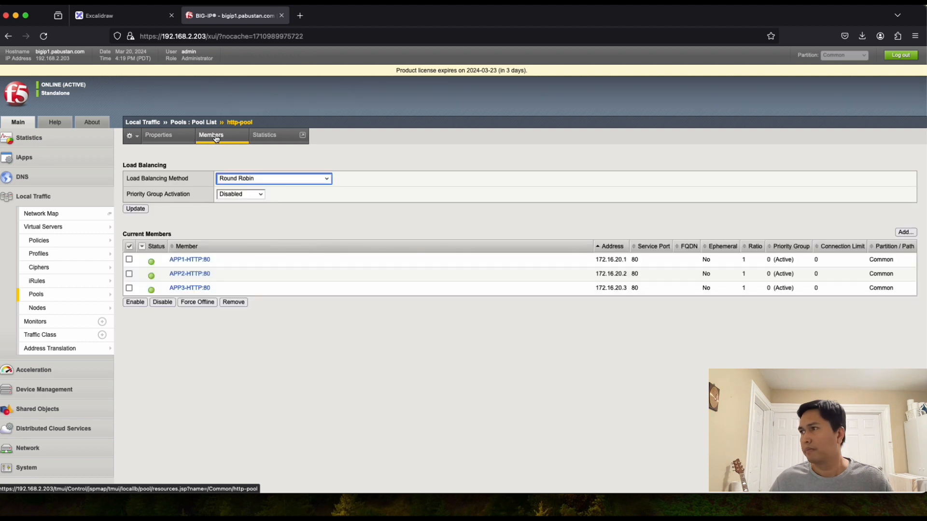
left_click(198, 123)
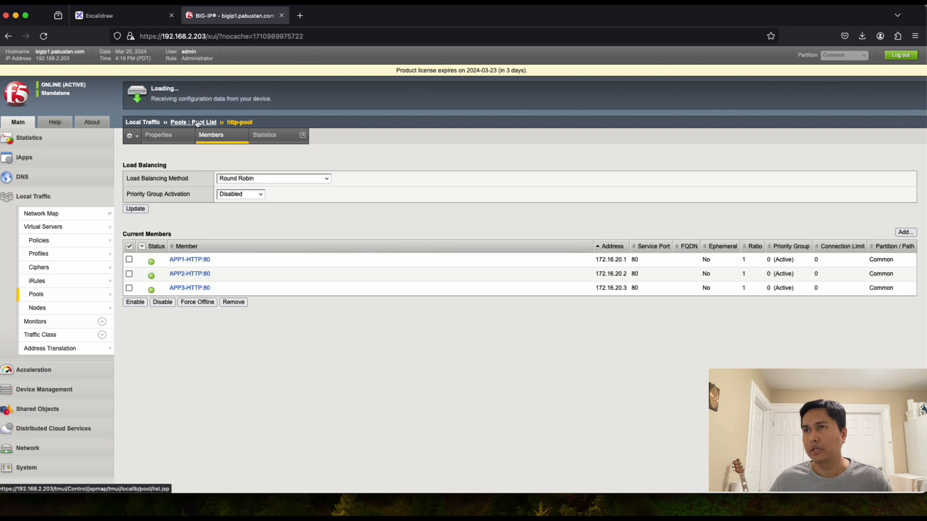
left_click(184, 204)
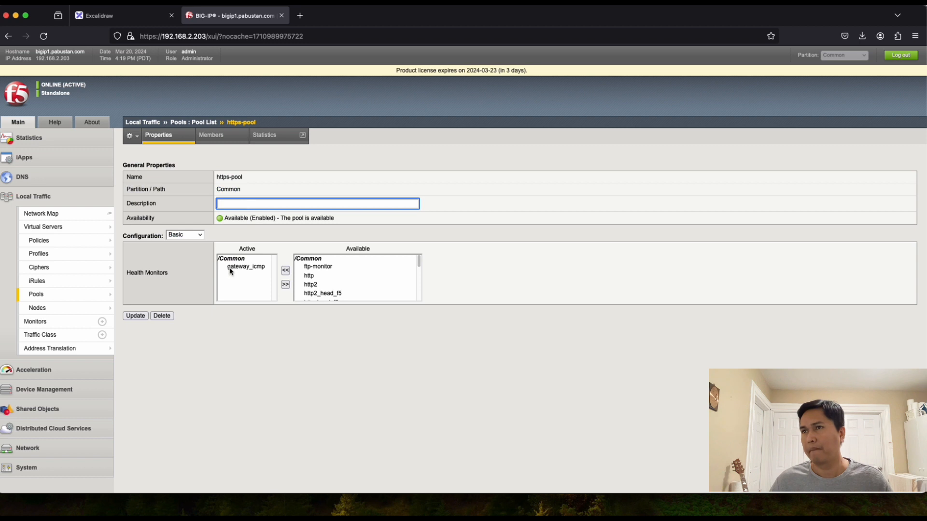
left_click(214, 136)
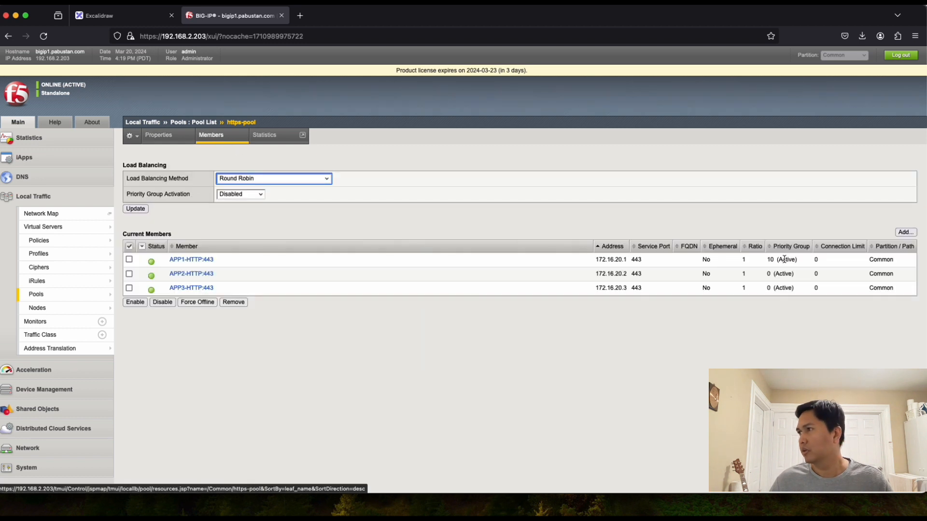
left_click_drag(767, 260, 789, 259)
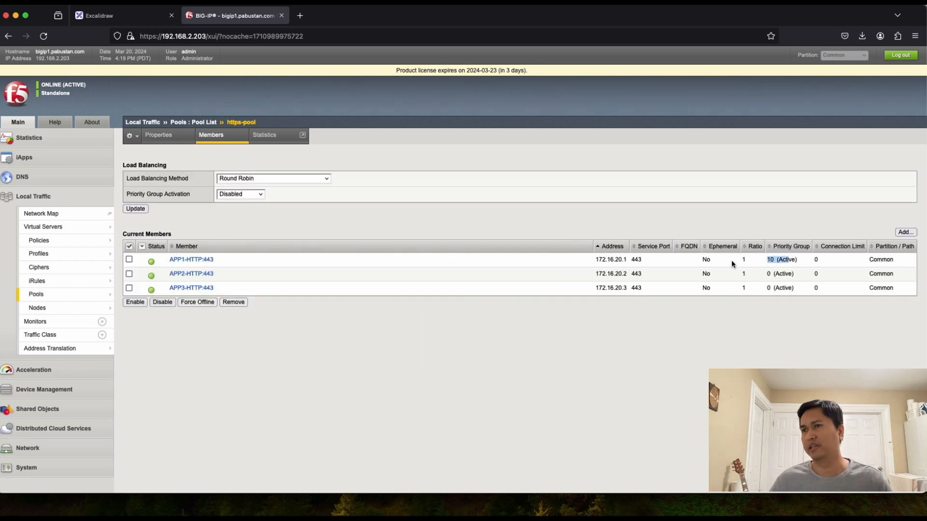
Step: Set APP2-HTTP:443's priority group to 10 and save
left_click(182, 276)
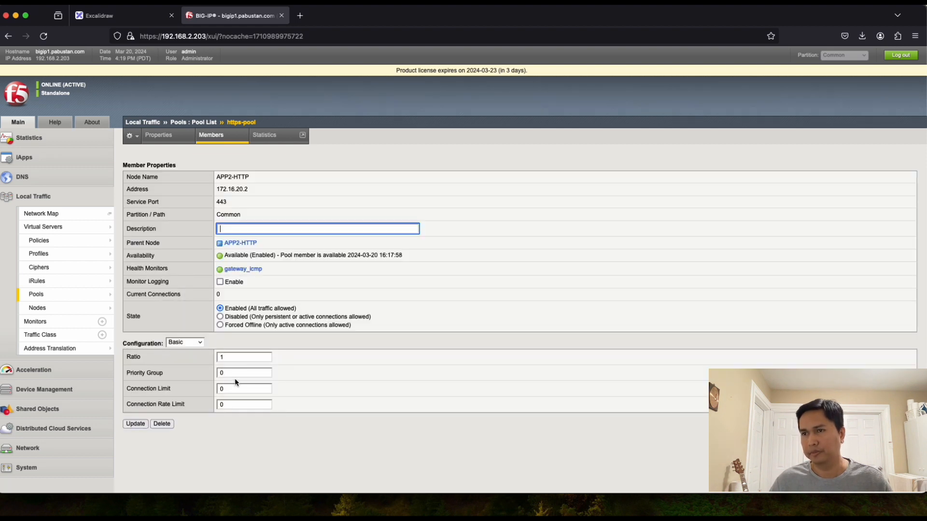
left_click_drag(231, 373, 185, 374)
type("10")
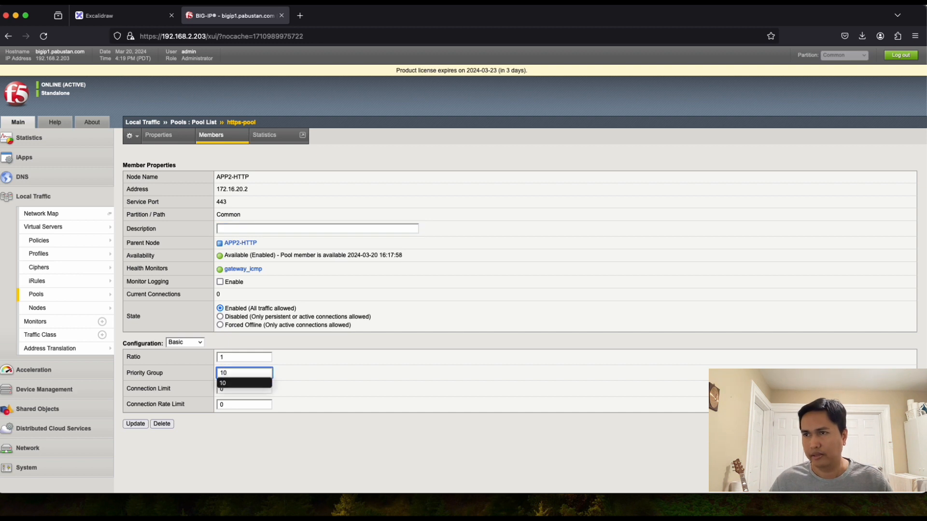
left_click(244, 383)
left_click(135, 425)
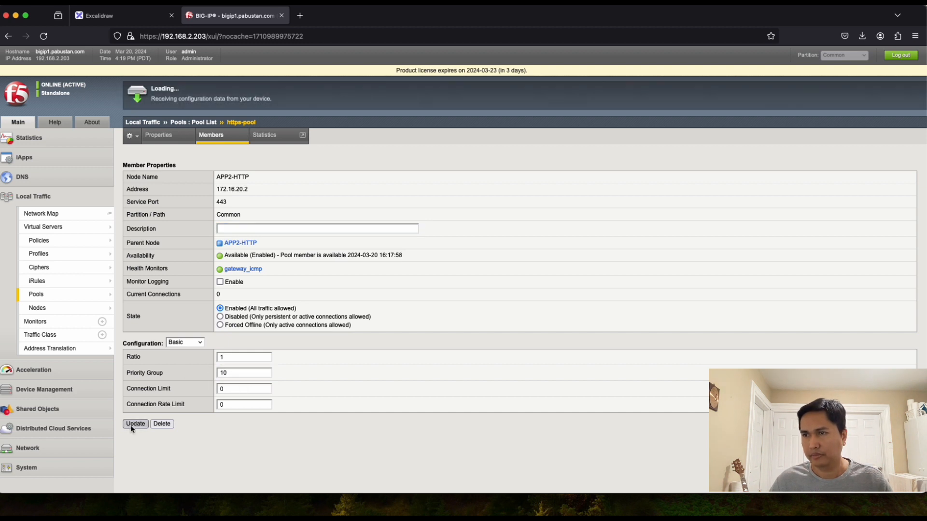
Step: Reopen https-pool's members to check that APP1 and APP2 both show priority group 10
left_click(198, 123)
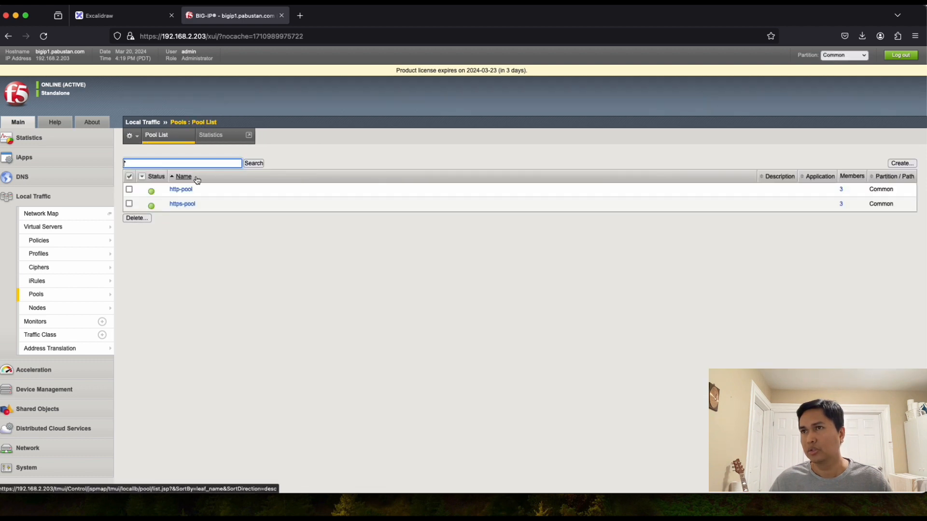
left_click(183, 205)
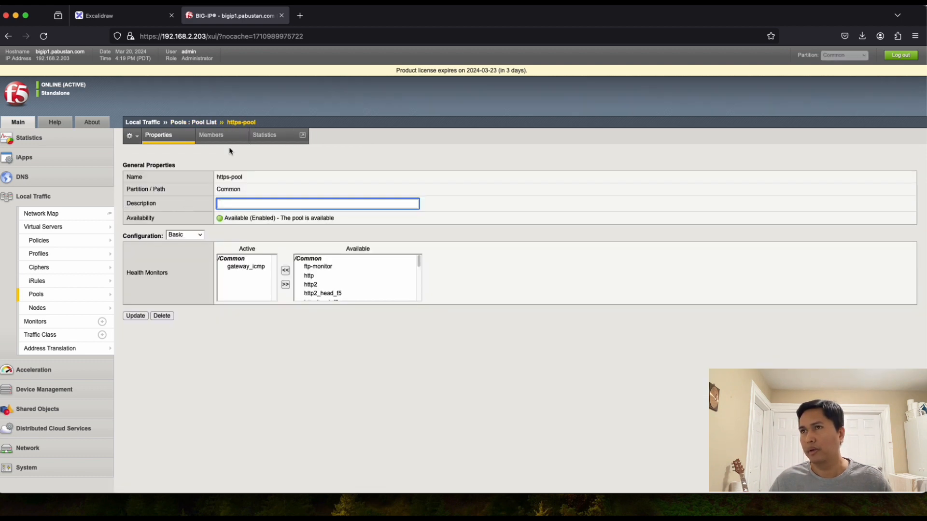
left_click(212, 135)
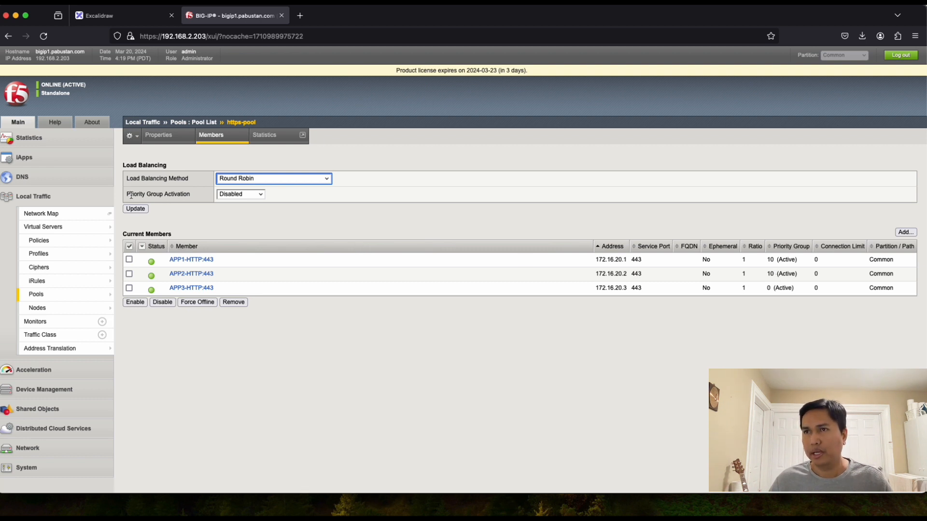
Step: Set https-pool's Priority Group Activation to 'Less than...' 2 available members and update the pool
left_click_drag(127, 195, 165, 193)
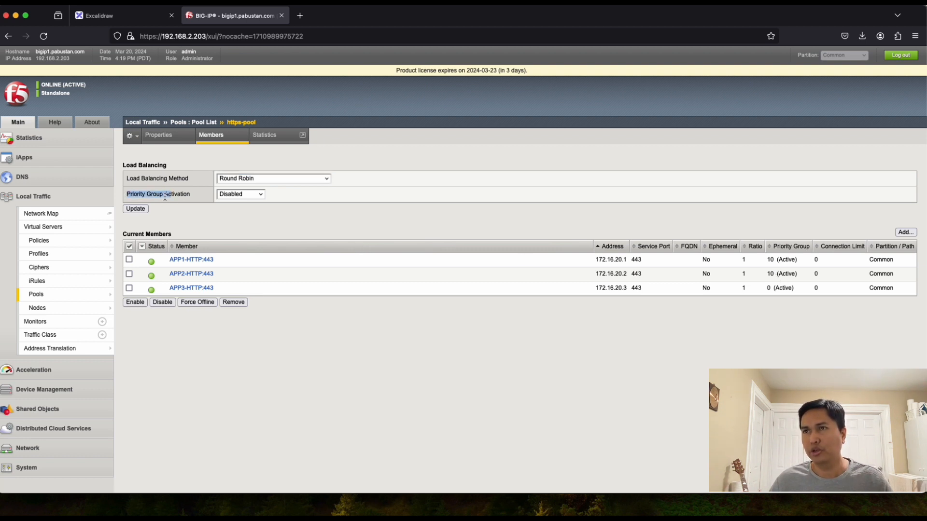
left_click(159, 204)
left_click(258, 195)
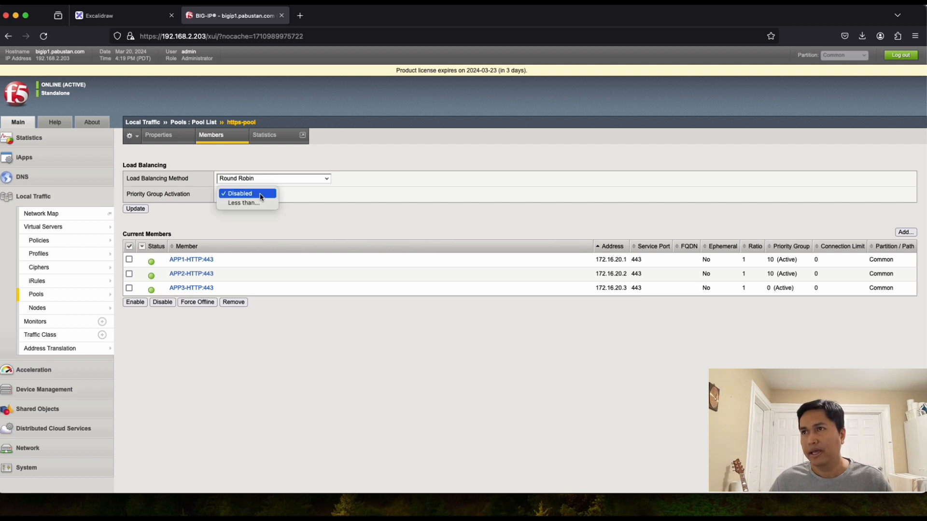
left_click(242, 201)
left_click_drag(291, 195, 240, 191)
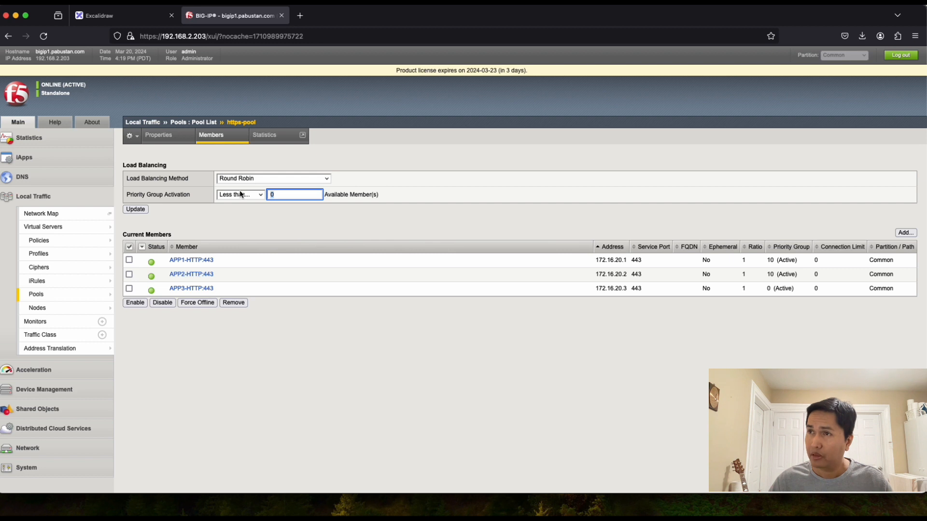
type("2")
left_click(270, 202)
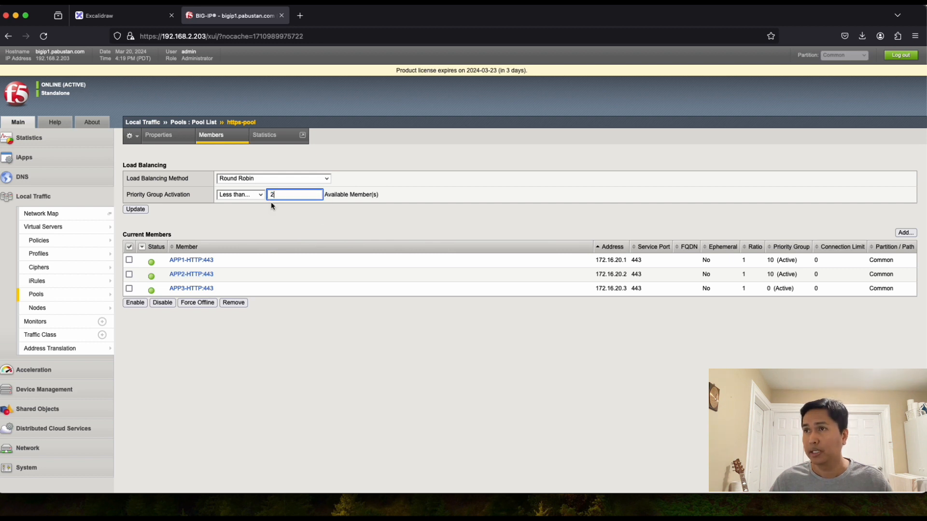
left_click(264, 216)
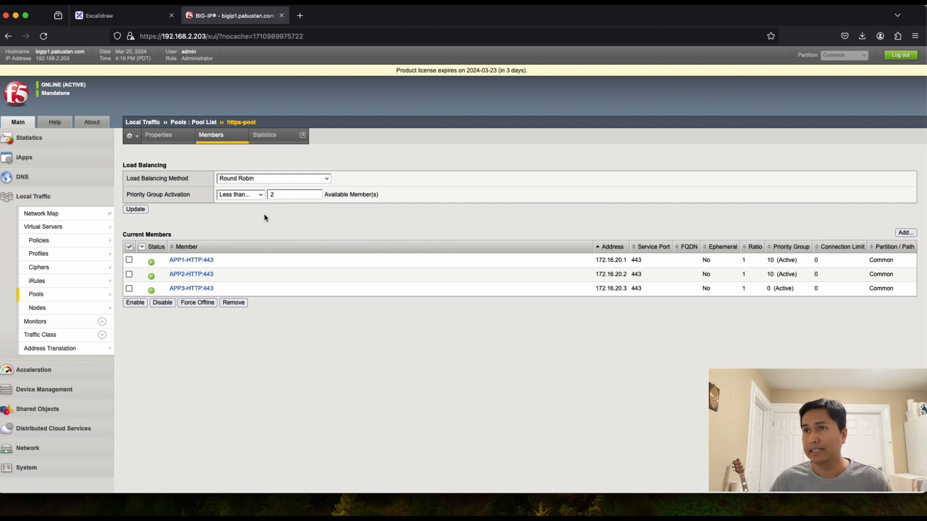
left_click(135, 210)
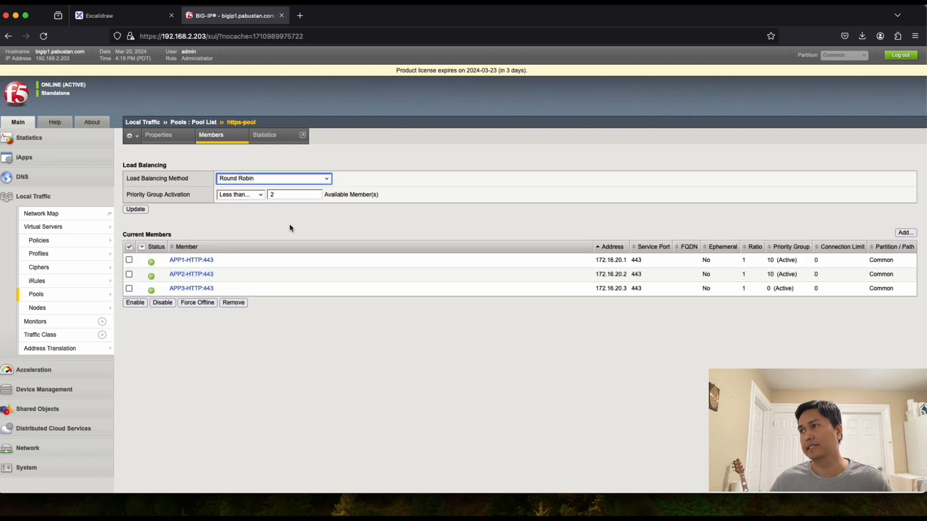
left_click(135, 209)
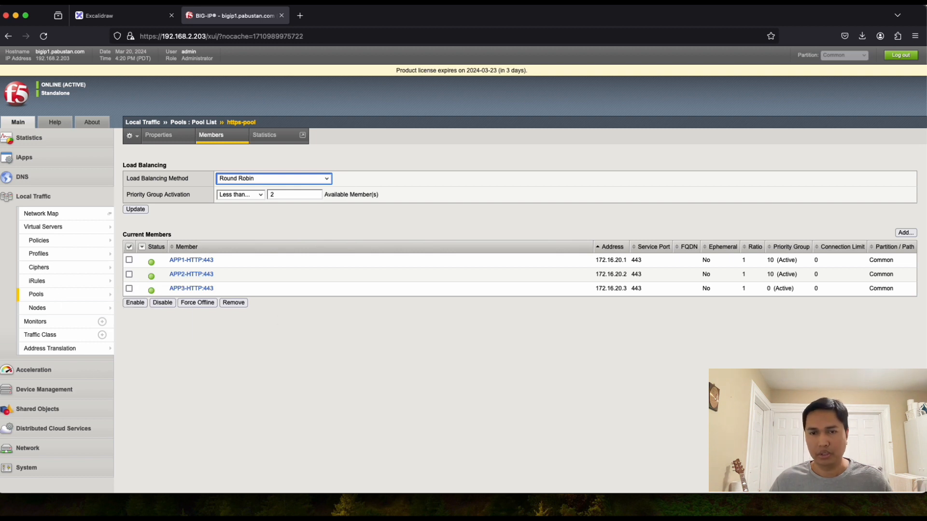
key("super+Tab")
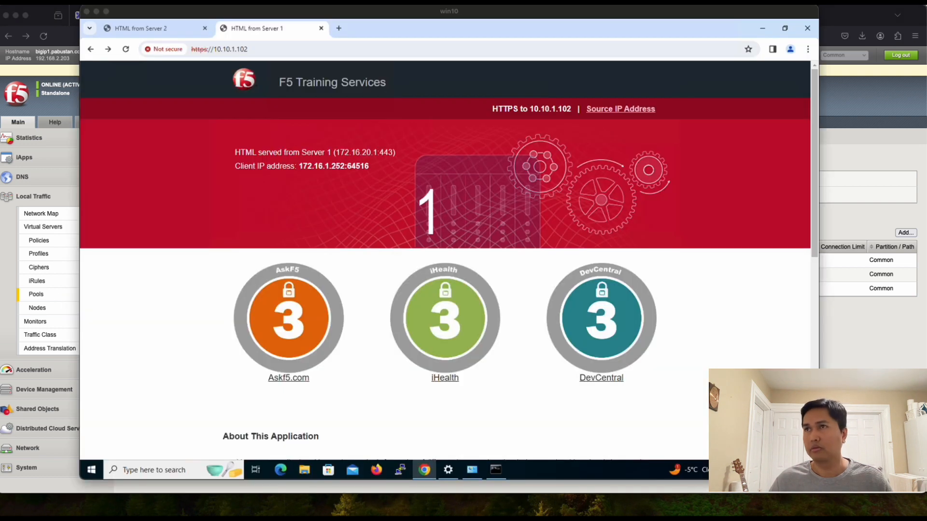
left_click(277, 49)
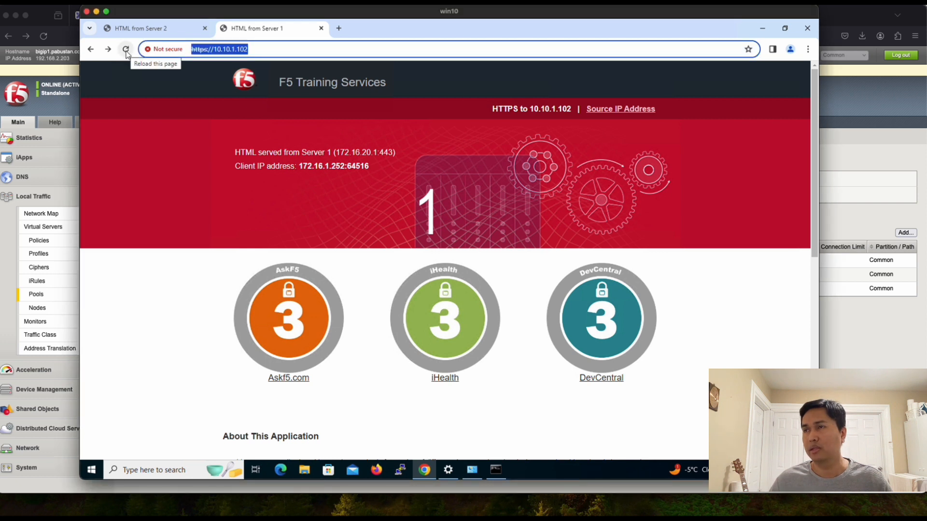
left_click(126, 49)
left_click(126, 49)
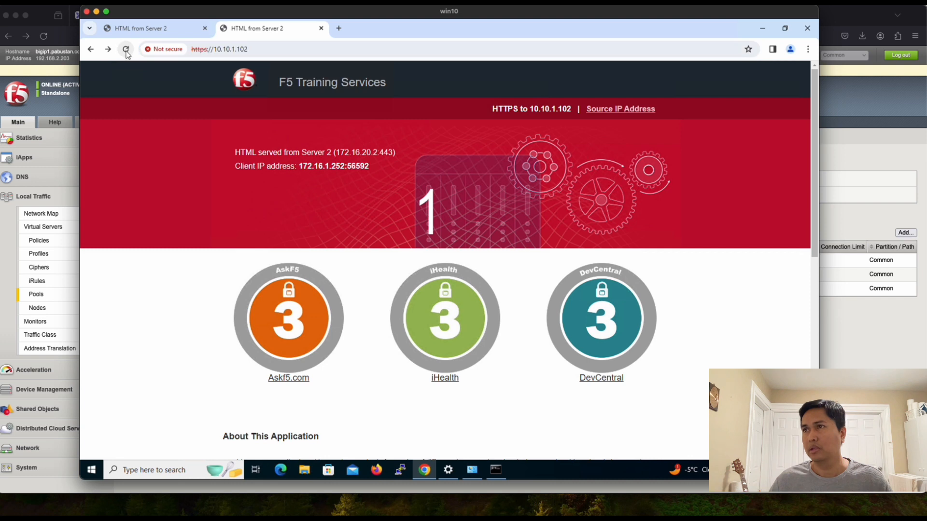
left_click(126, 49)
left_click(126, 50)
left_click(126, 51)
left_click(126, 50)
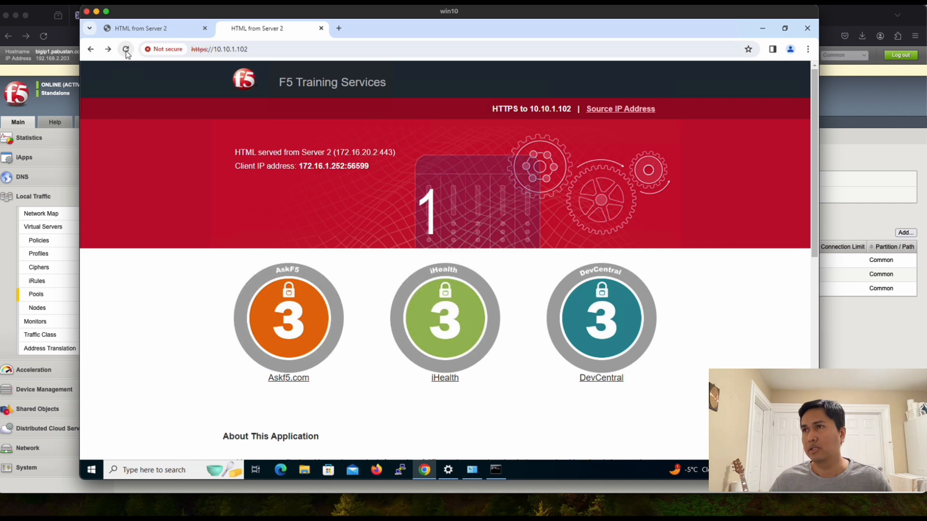
left_click(126, 50)
left_click(126, 50)
left_click(126, 50)
left_click(126, 51)
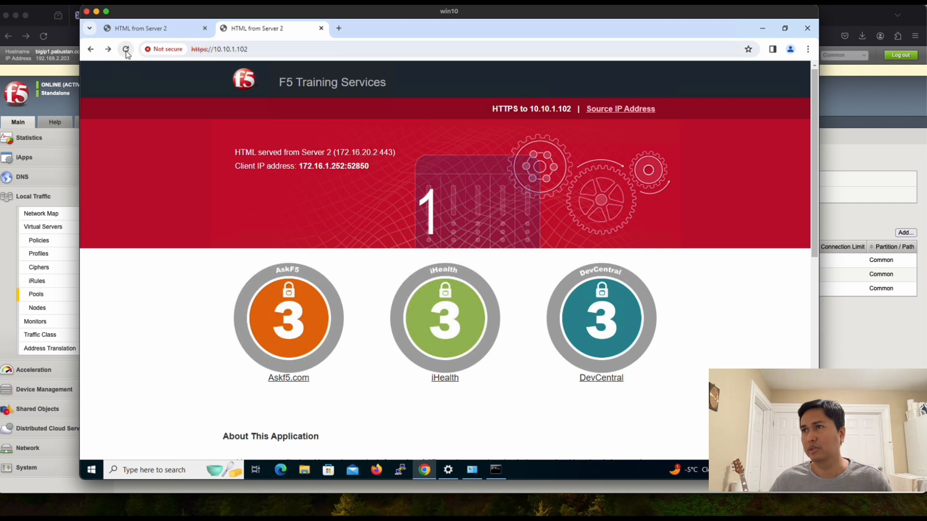
left_click(126, 50)
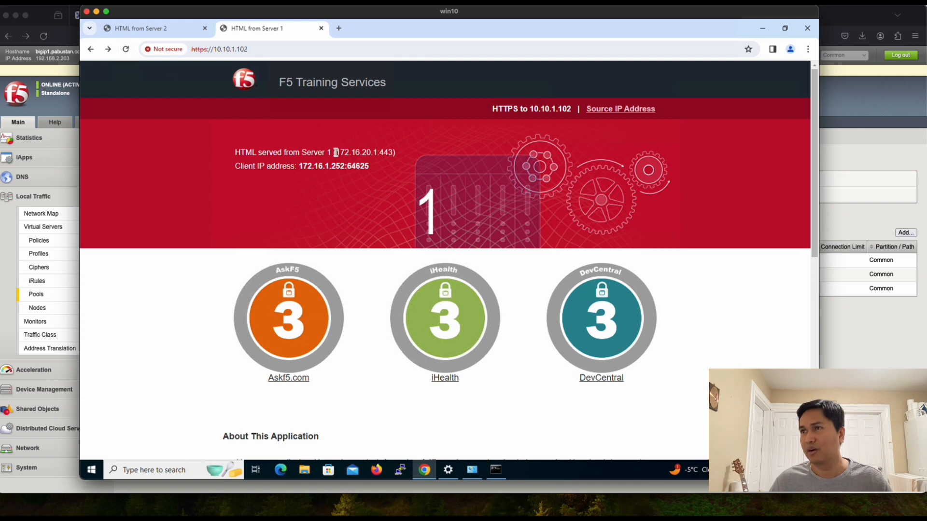
left_click_drag(302, 153, 333, 153)
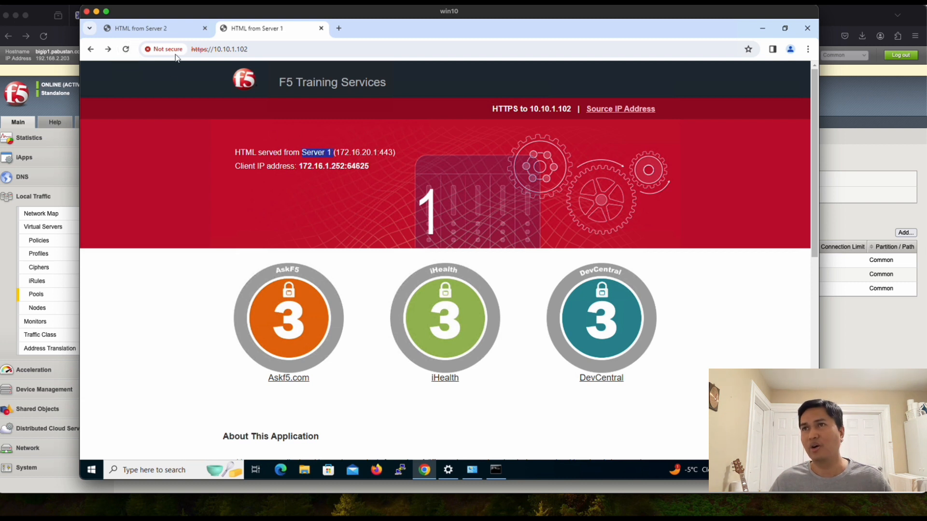
Step: Open the Source IP Address page on 10.10.1.102, which shows node 172.16.20.2
left_click(71, 143)
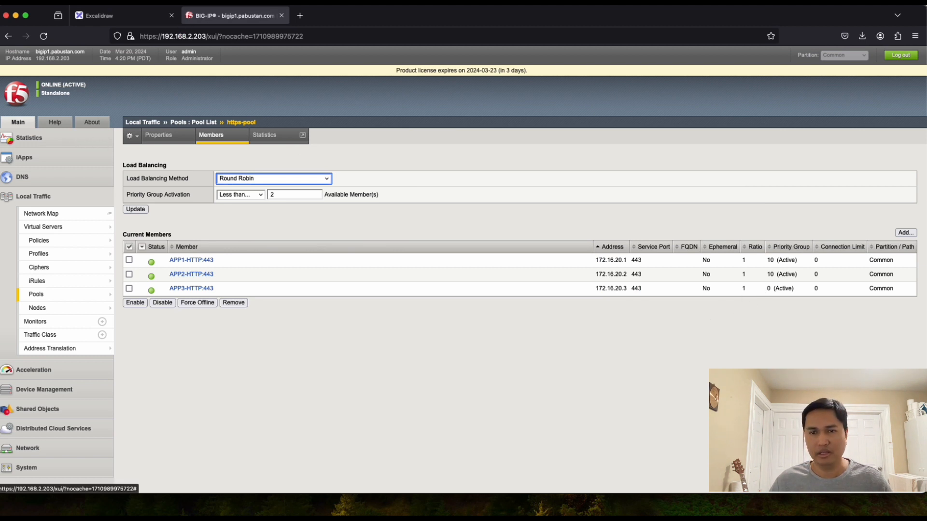
key("super+Tab")
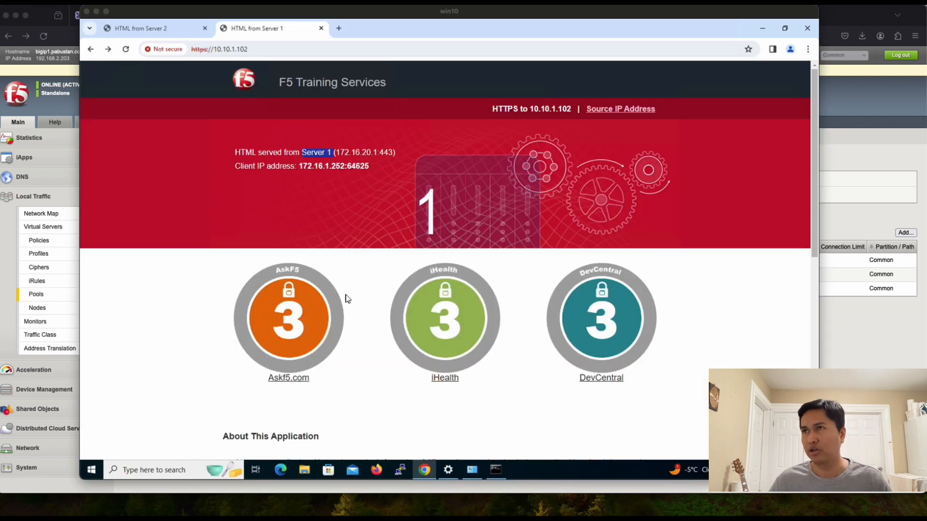
left_click(280, 53)
key("Return")
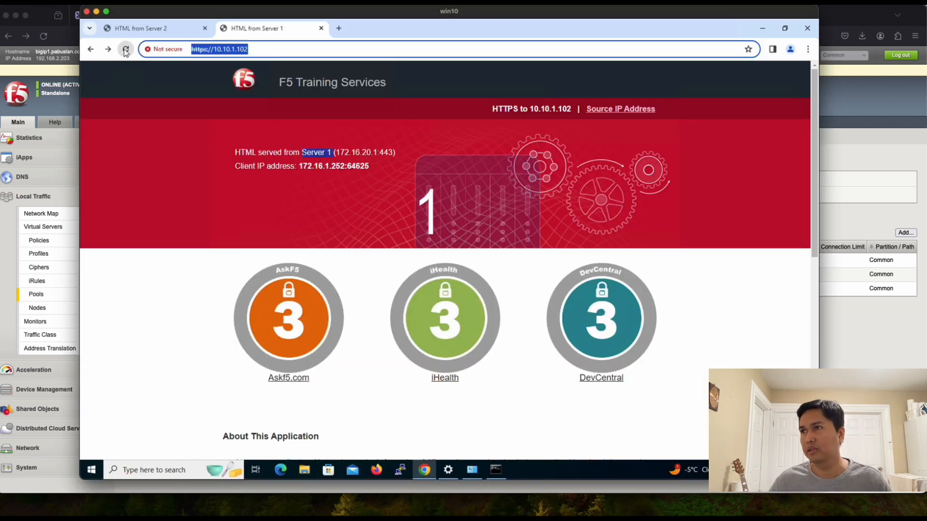
left_click(125, 49)
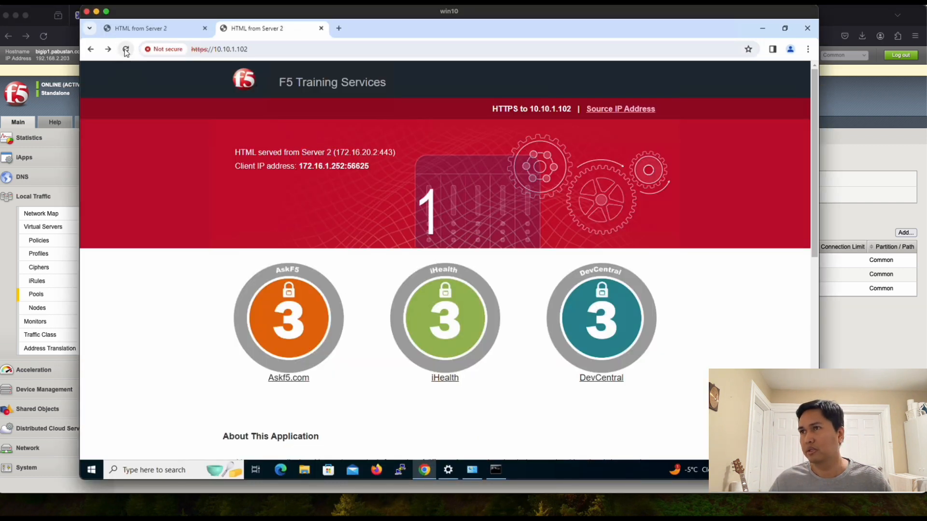
left_click(621, 111)
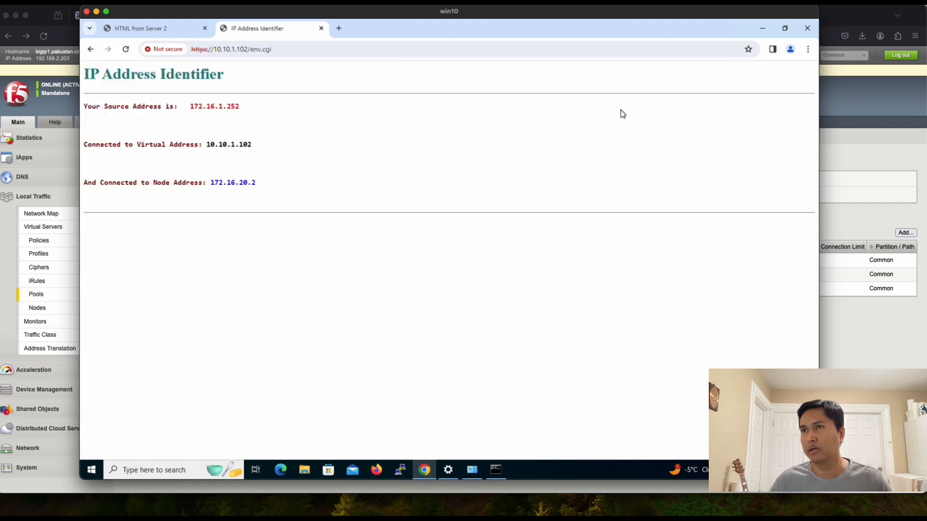
double_click(238, 183)
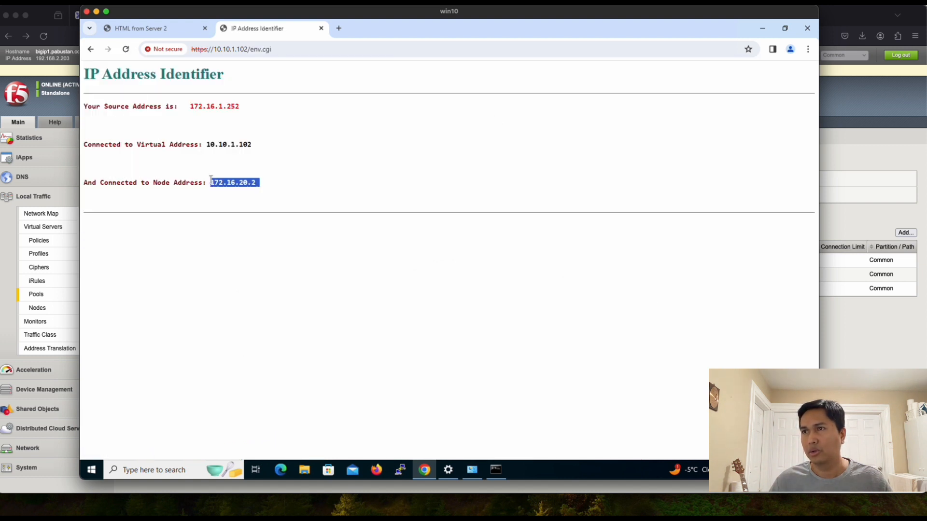
double_click(206, 129)
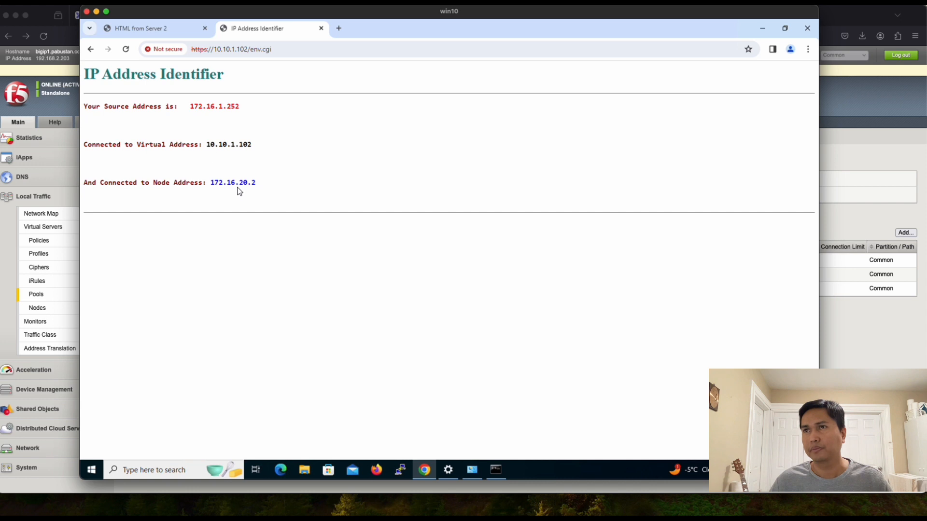
Step: Reload env.cgi to see nodes 172.16.20.2 and 172.16.20.1 answer, ending on the 'HTML from Server 2' tab
left_click(125, 49)
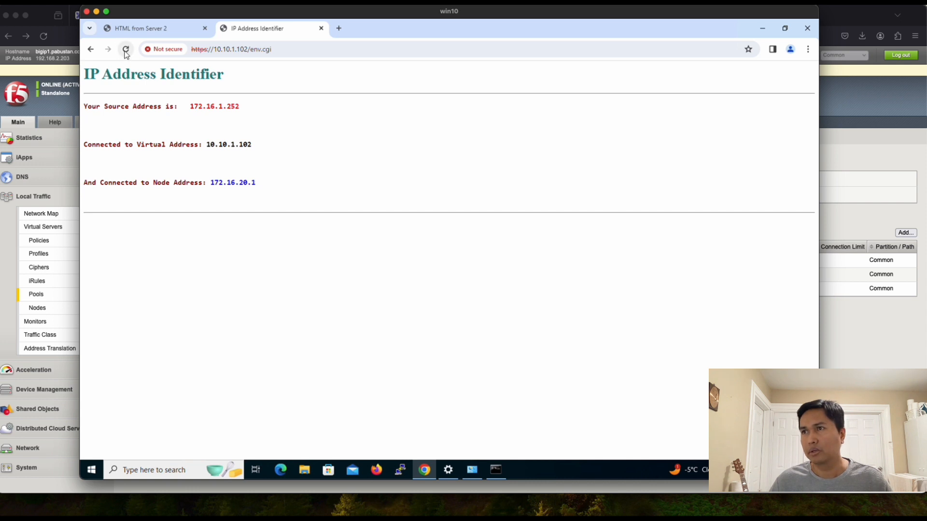
left_click(125, 52)
left_click(125, 51)
left_click(125, 52)
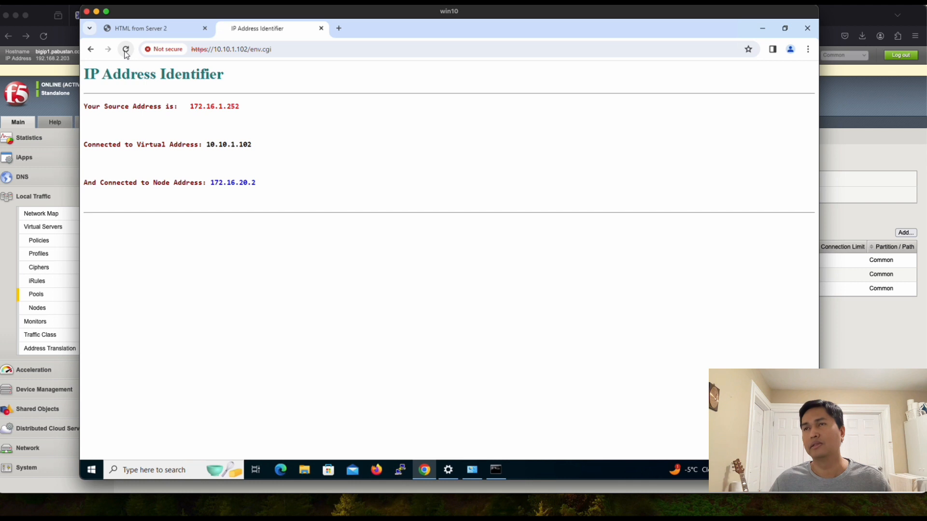
left_click(154, 30)
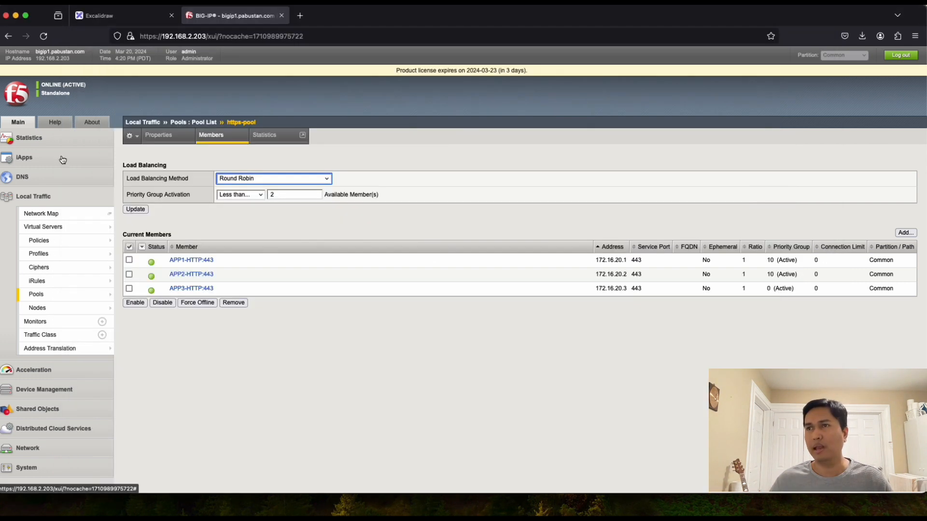
Step: Force the APP2-HTTP:443 member offline in https-pool and update so it shows Inactive
left_click(59, 161)
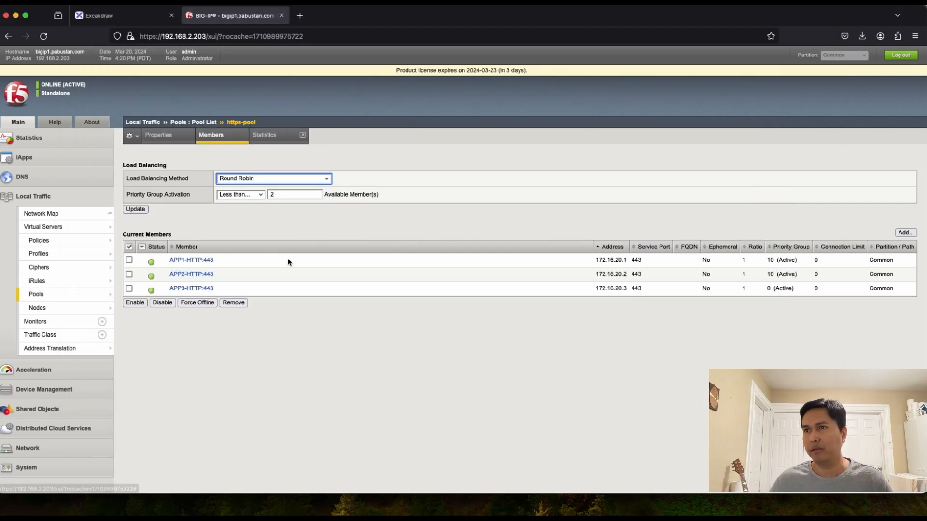
left_click(129, 274)
left_click(202, 305)
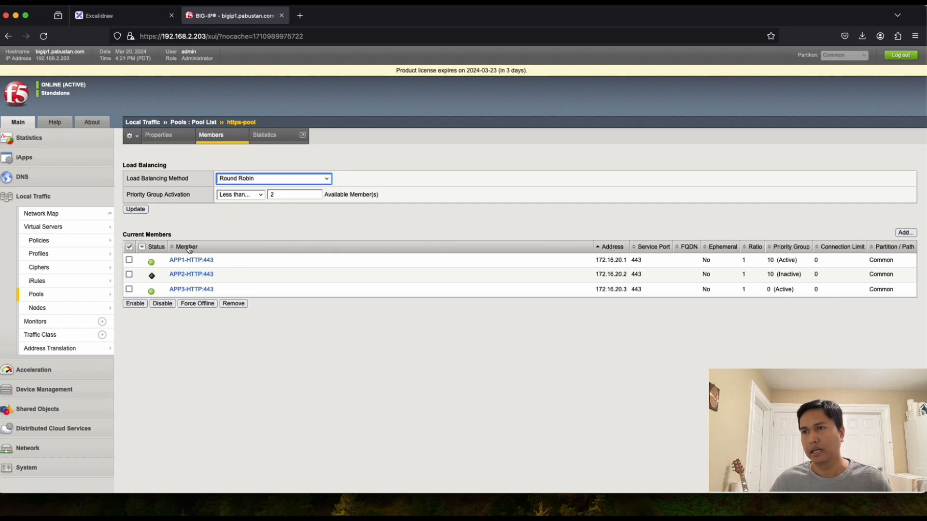
left_click(136, 210)
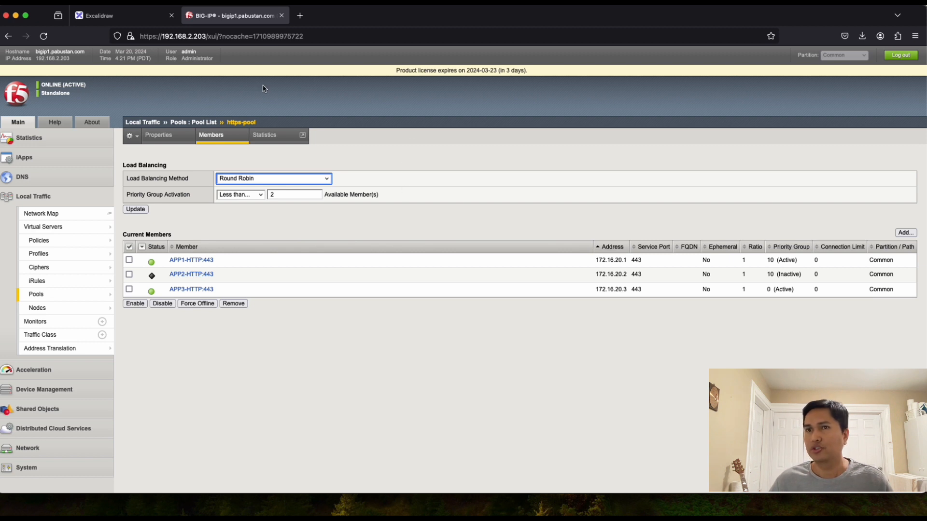
Step: Reload the IP Address Identifier page repeatedly, watching nodes 172.16.20.1 and 172.16.20.3 alternate
key("super+Tab")
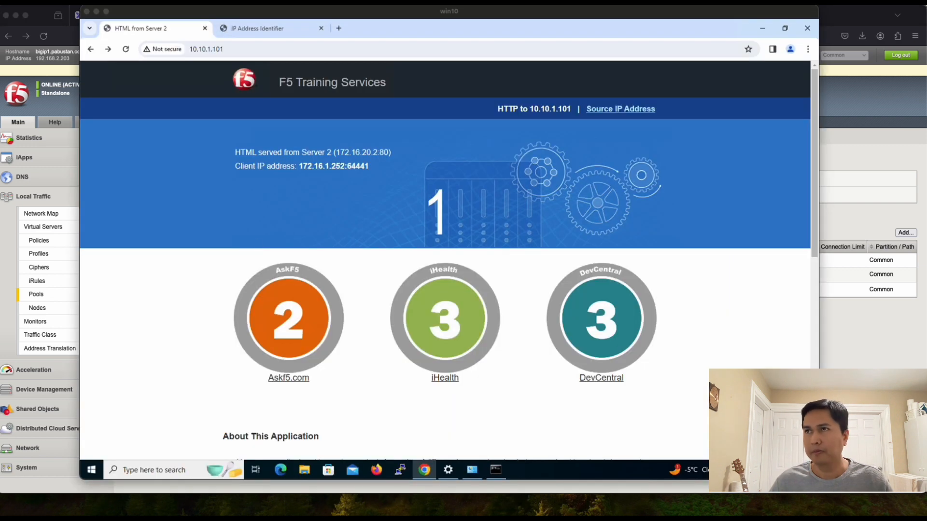
left_click(256, 30)
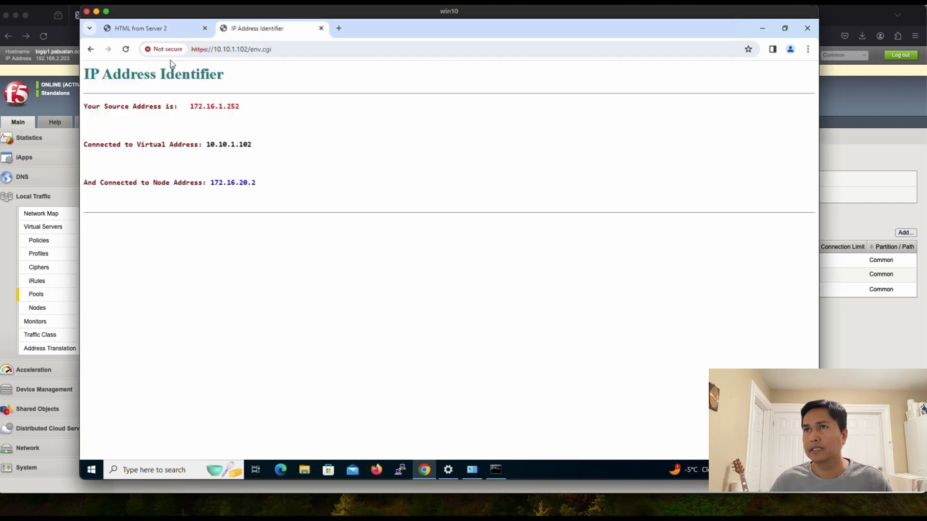
left_click(126, 48)
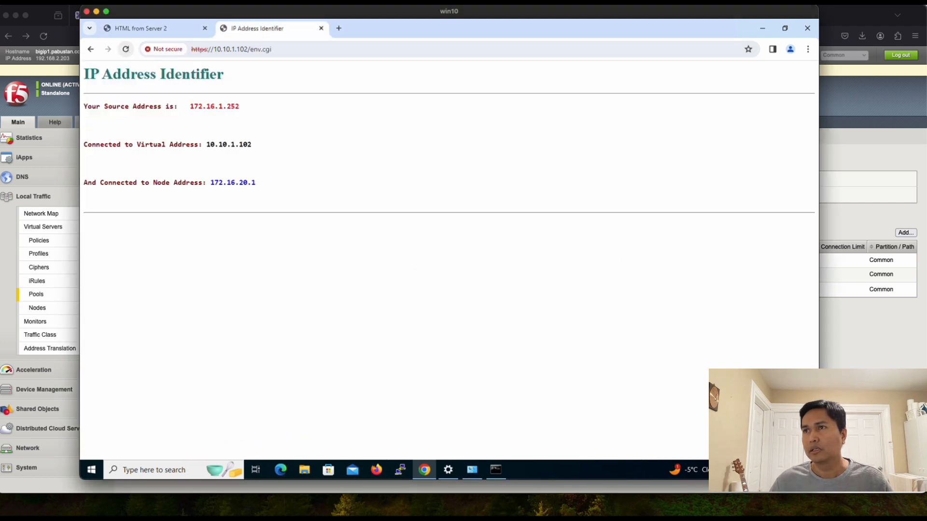
left_click(126, 49)
left_click(126, 49)
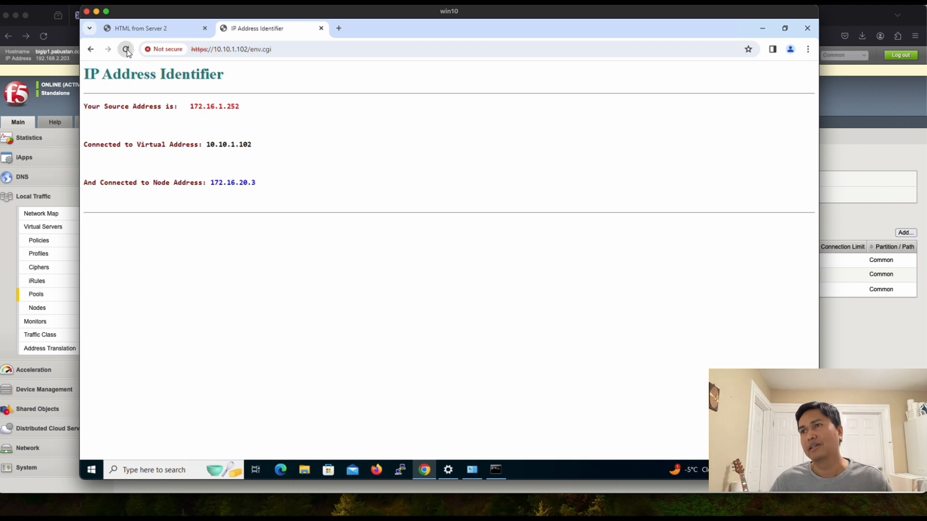
left_click(126, 49)
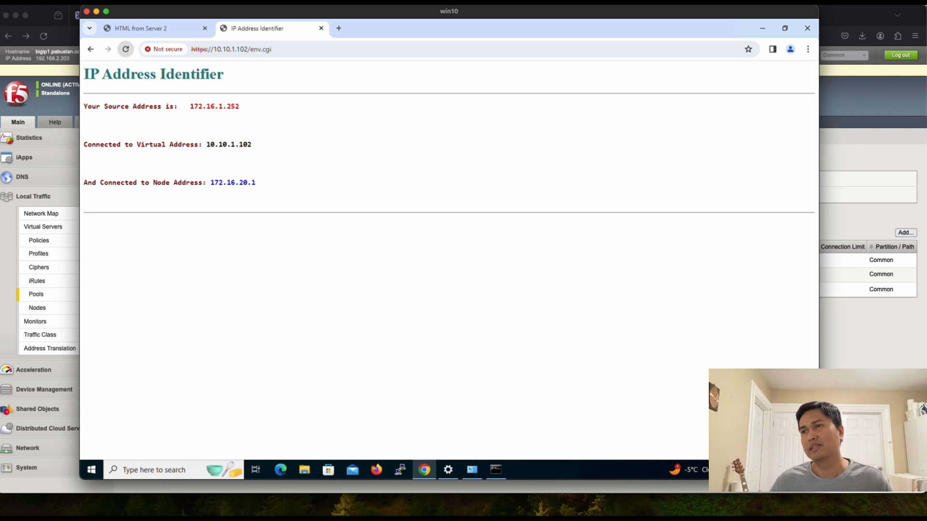
left_click(126, 49)
left_click(126, 49)
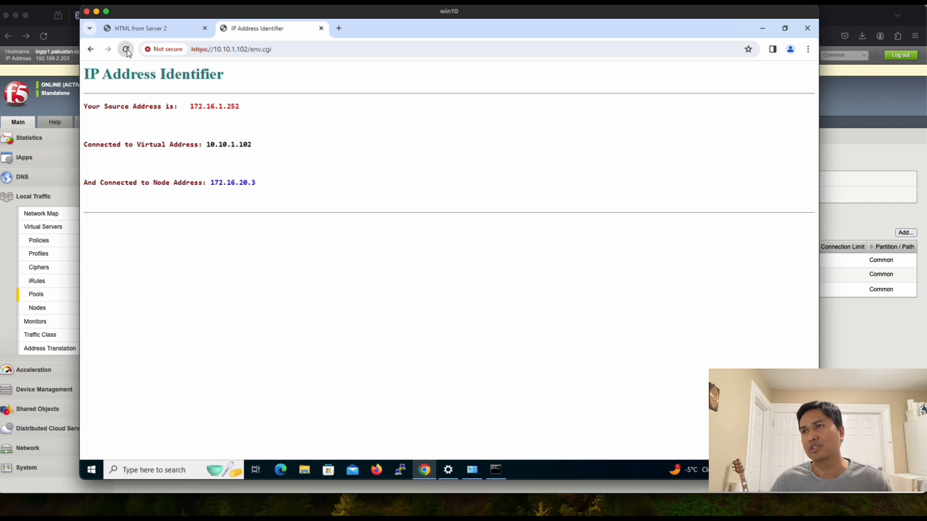
left_click(126, 49)
left_click(126, 49)
left_click(126, 49)
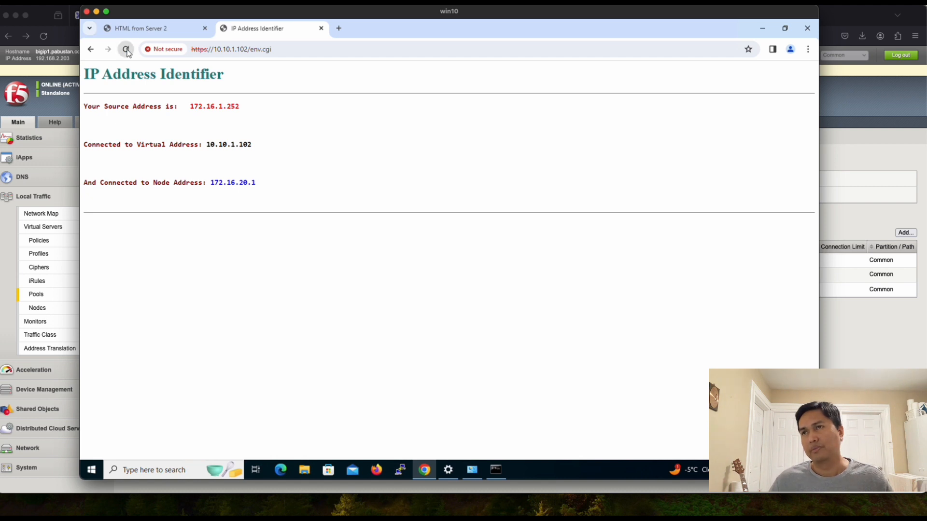
left_click(126, 50)
left_click(126, 49)
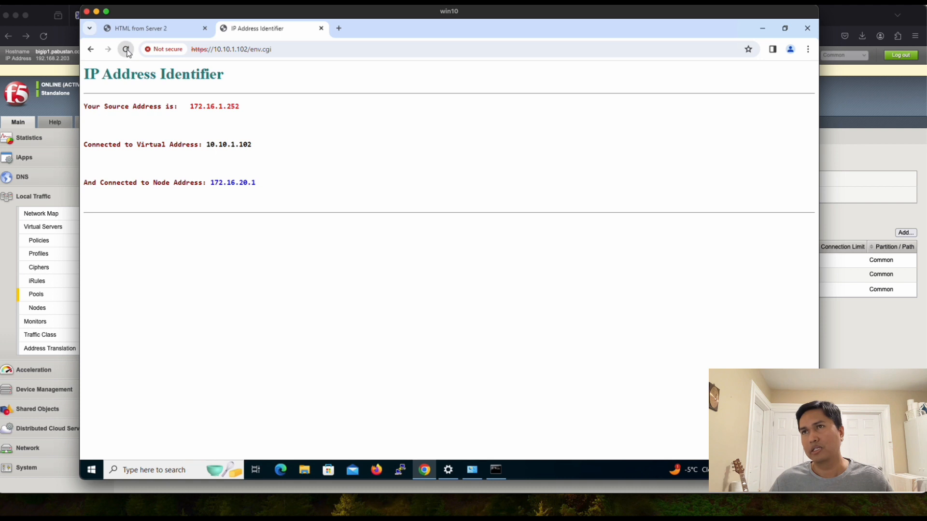
left_click(69, 157)
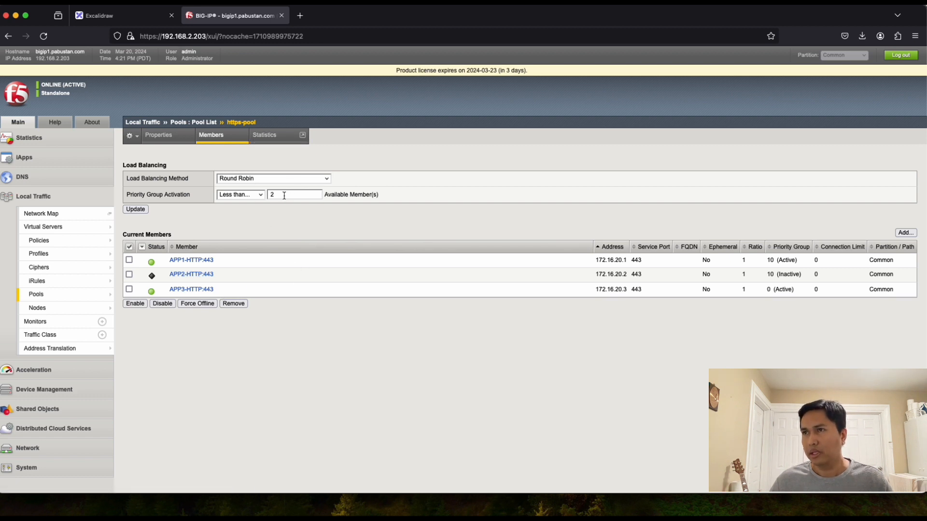
Step: Lower https-pool's priority group activation to less than 1 available member and update
left_click_drag(284, 195, 233, 194)
type("1")
left_click(265, 226)
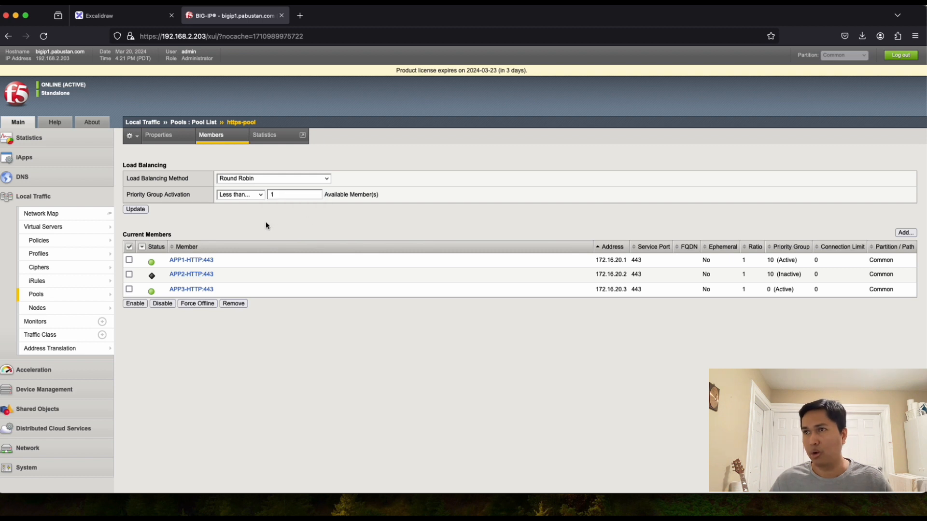
left_click(136, 209)
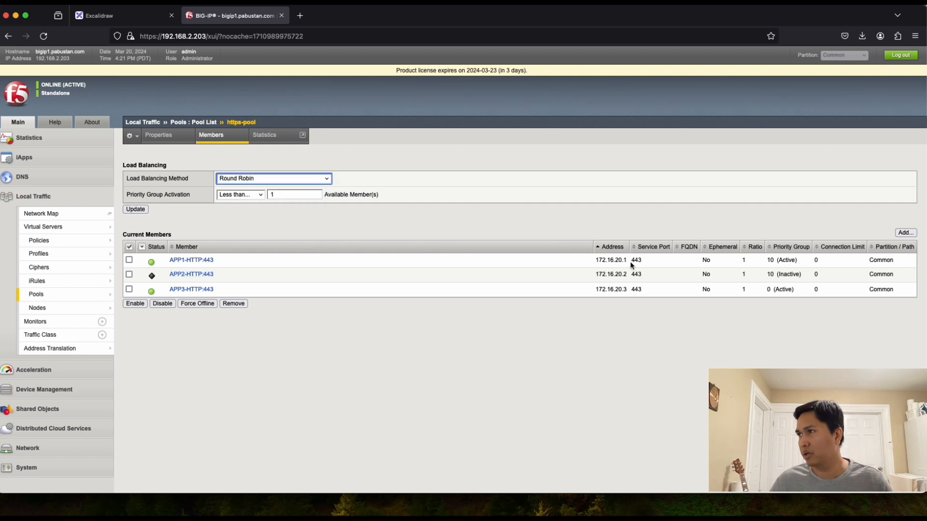
left_click_drag(627, 261, 598, 261)
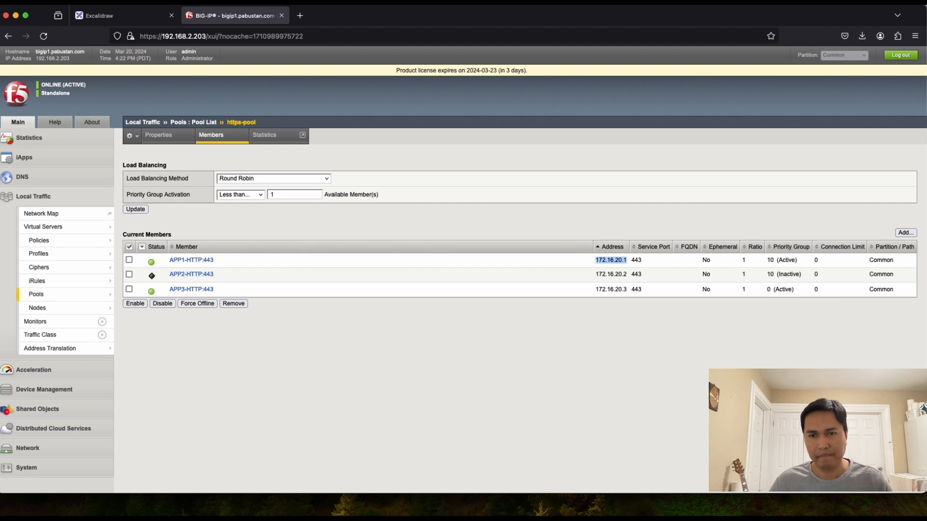
key("super+Tab")
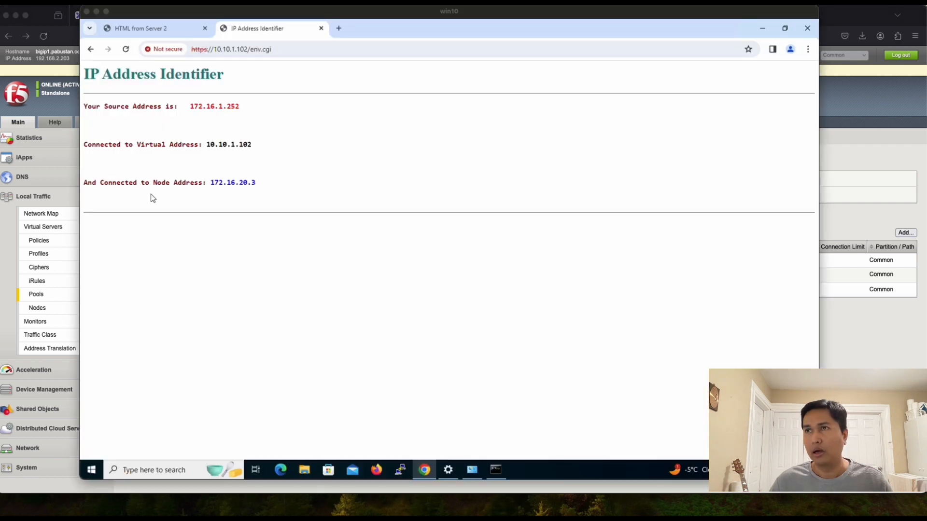
Step: Reload 10.10.1.102's env.cgi repeatedly, confirming only node 172.16.20.1 now answers
left_click(126, 51)
left_click(126, 51)
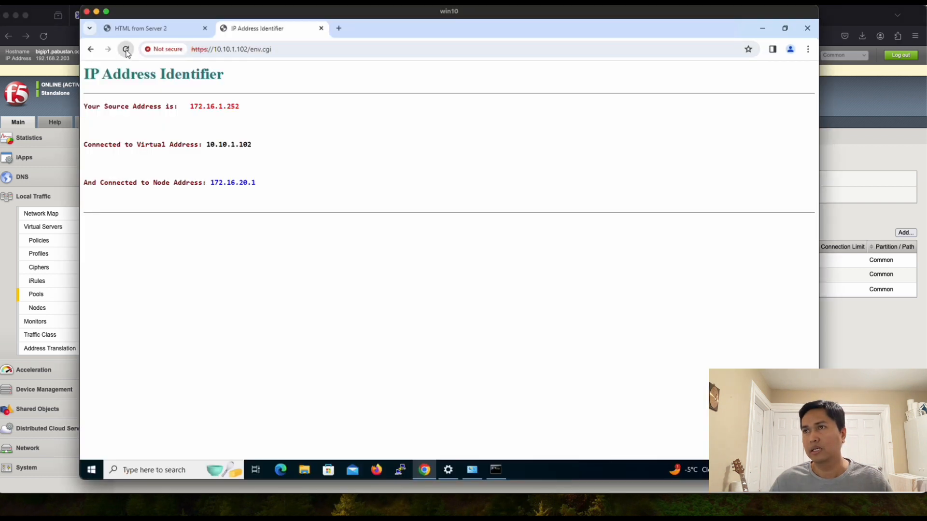
left_click(126, 52)
left_click(126, 51)
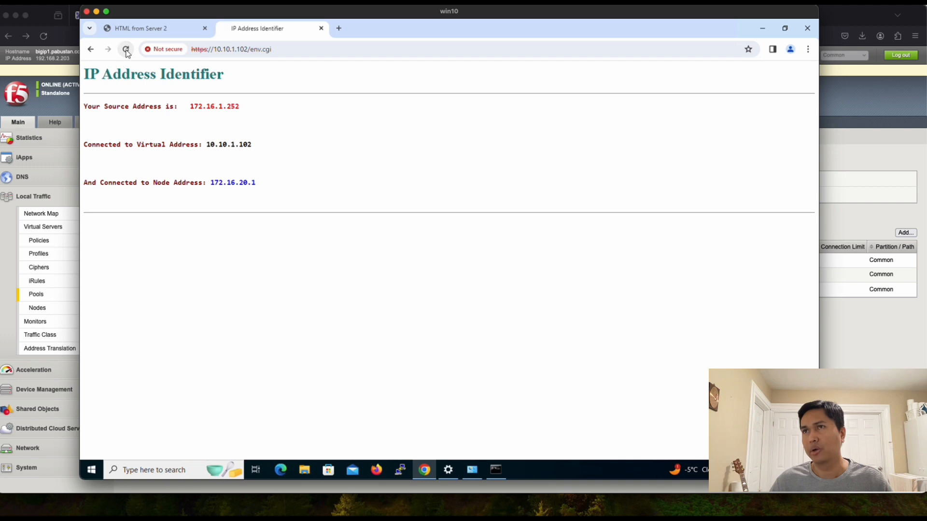
left_click(126, 51)
left_click(126, 51)
left_click(127, 51)
left_click(126, 51)
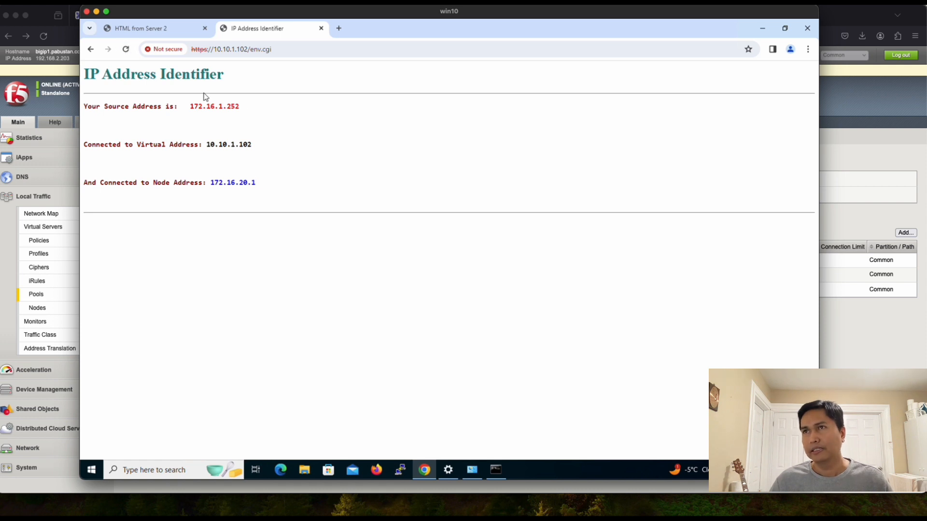
Step: Set priority group activation back to less than 2 available members and update
left_click(872, 353)
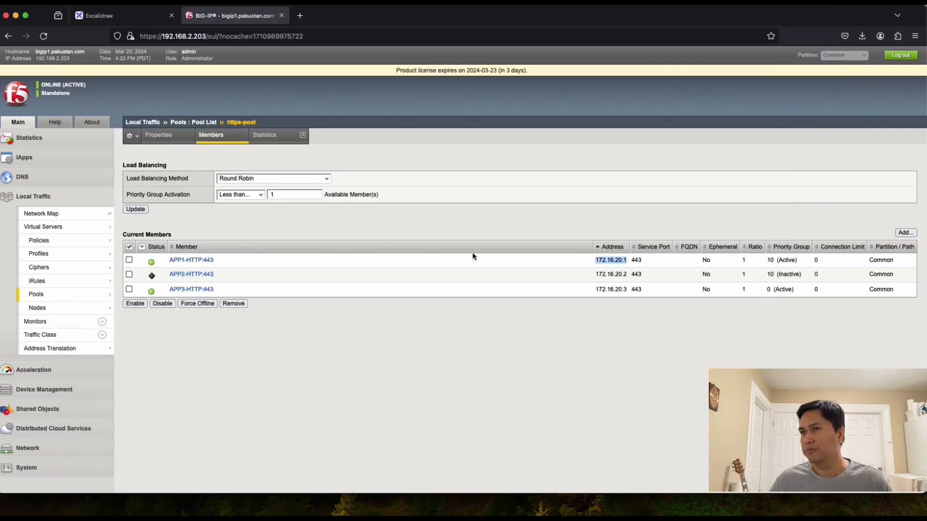
left_click(261, 336)
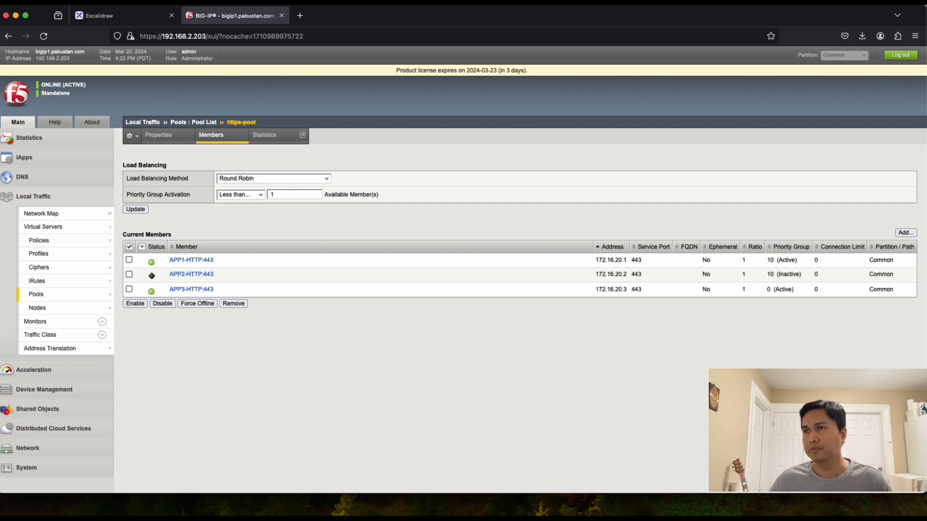
left_click(282, 194)
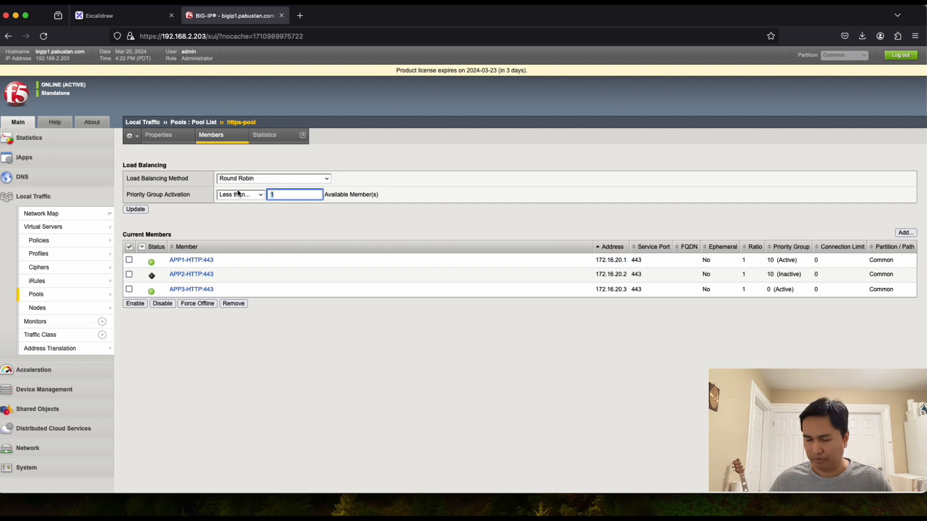
key("BackSpace")
type("2")
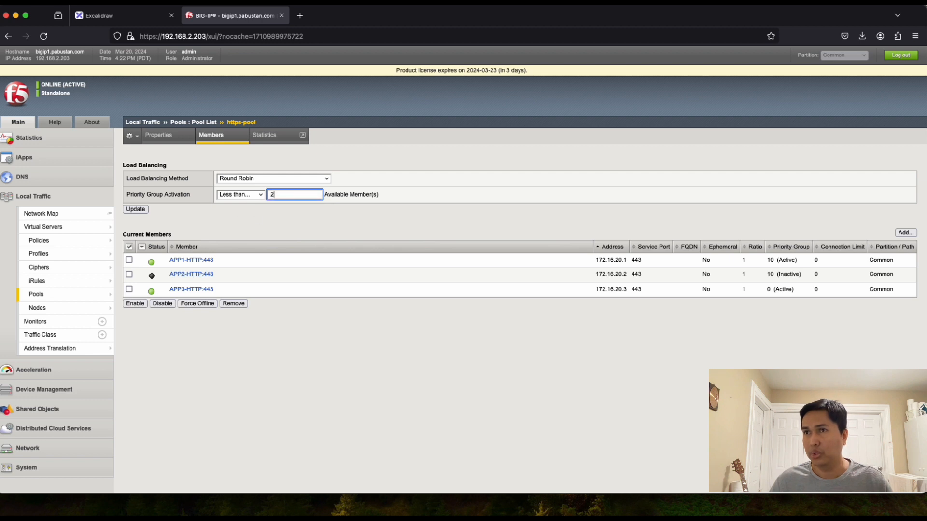
left_click(135, 209)
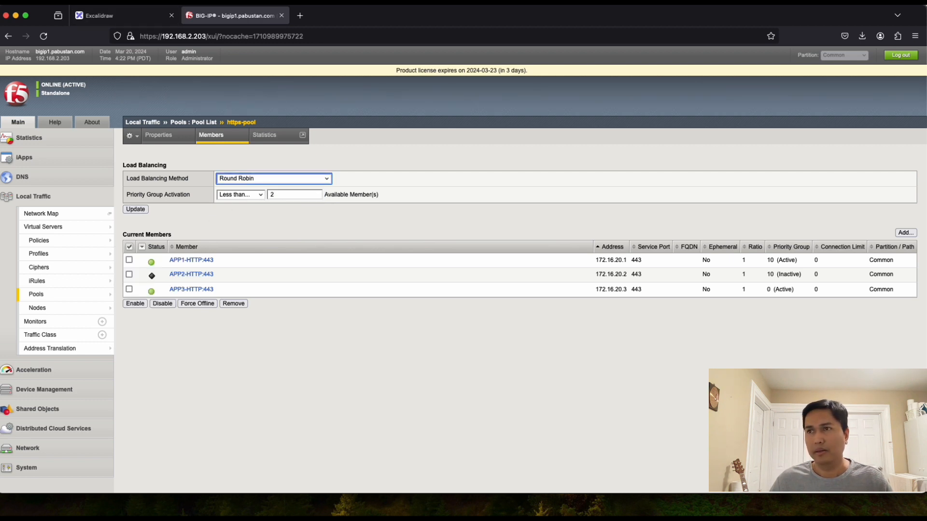
Step: Re-enable APP2-HTTP:443 and update the pool so all three members are active
left_click(129, 275)
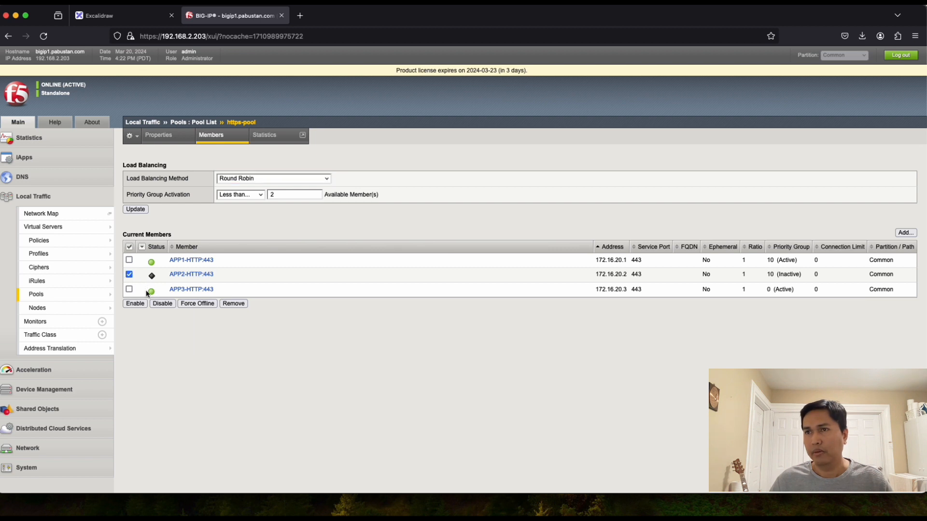
left_click(137, 305)
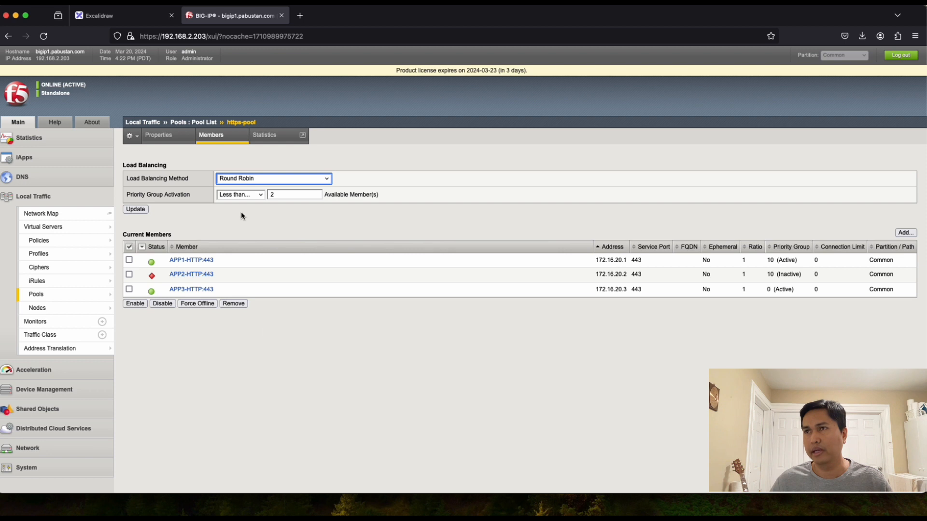
left_click(134, 210)
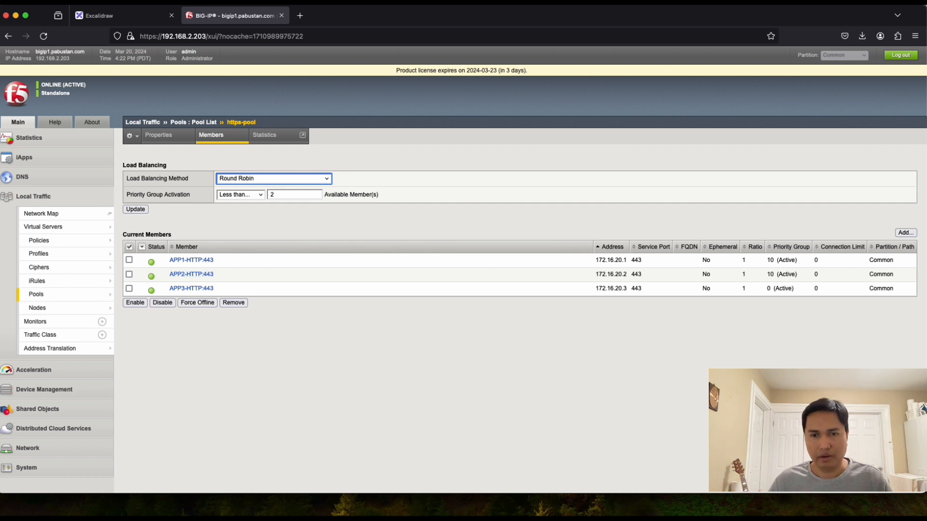
Step: Reload env.cgi several times, seeing nodes 172.16.20.1 and 172.16.20.2 alternate again
key("super+Tab")
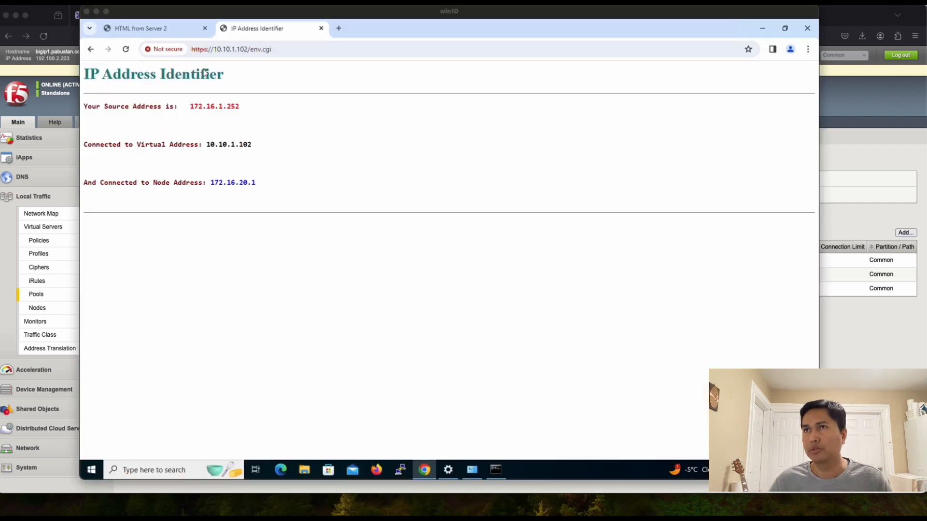
left_click(126, 49)
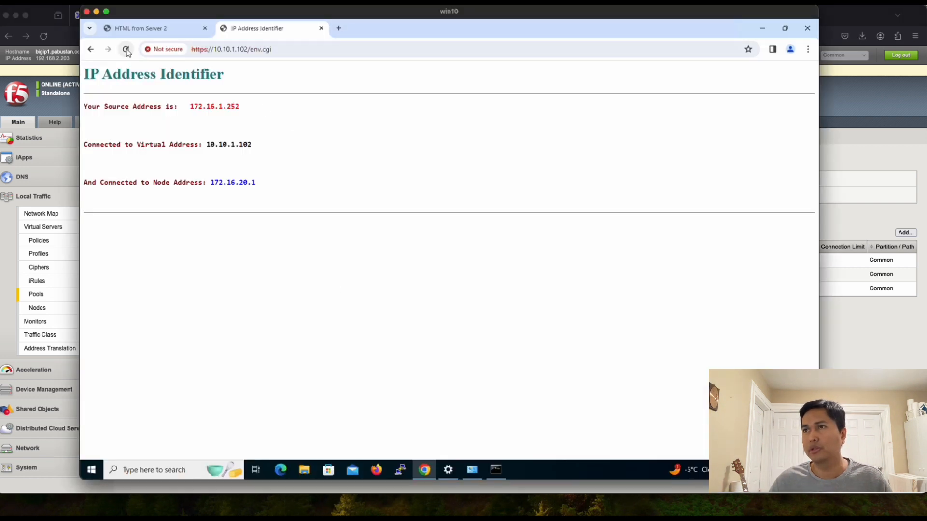
left_click(126, 50)
left_click(127, 50)
left_click(126, 50)
left_click(127, 50)
left_click(126, 50)
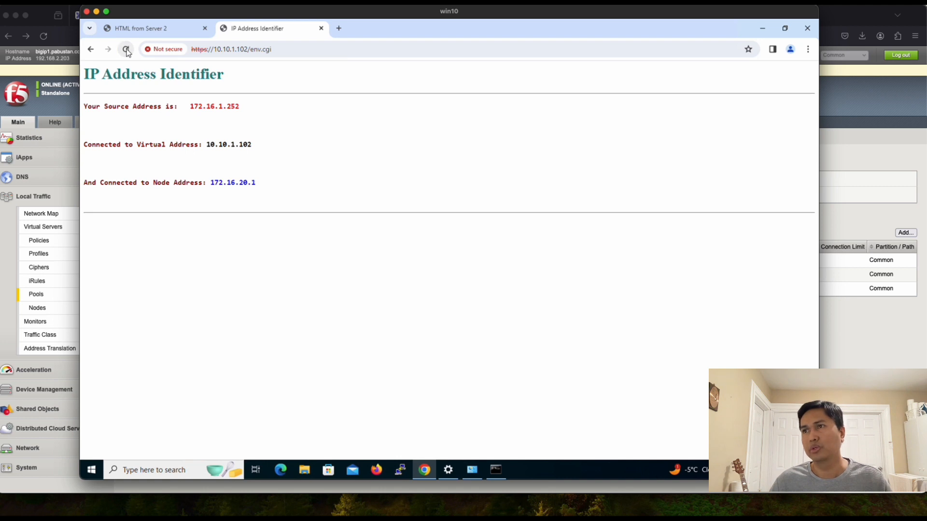
Step: Go back to the F5 Training Services page, then bring up the Excalidraw task list
left_click(90, 50)
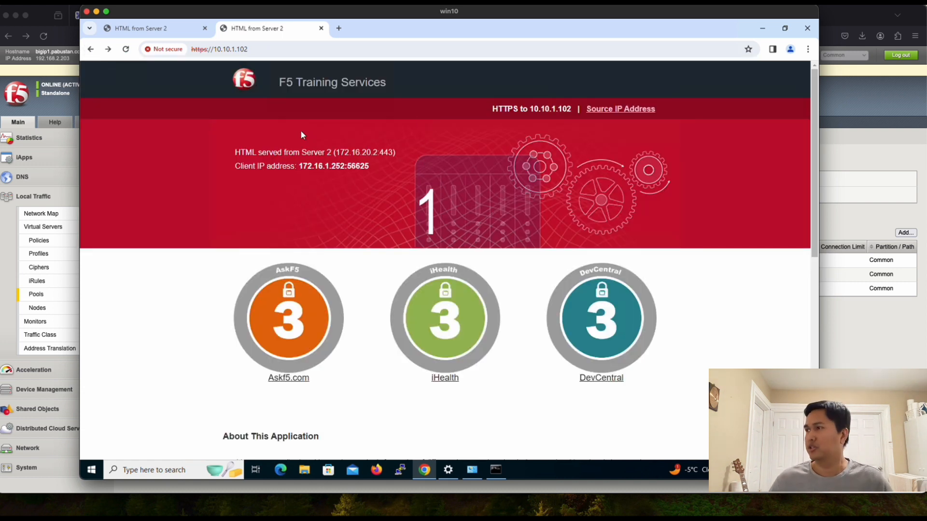
left_click(878, 335)
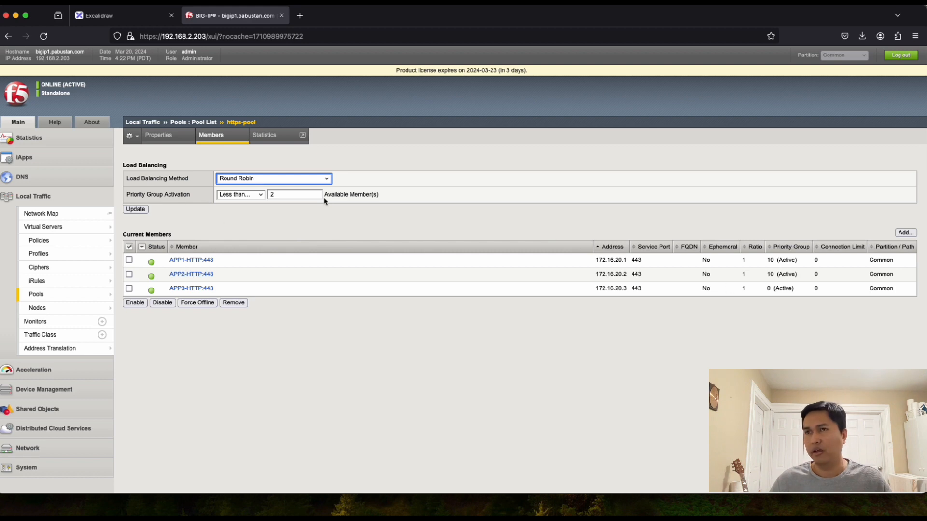
left_click(116, 15)
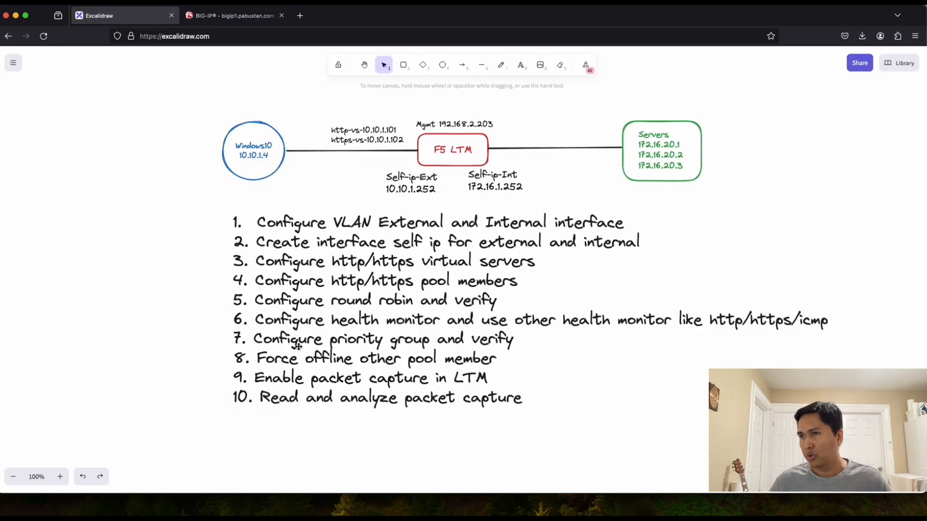
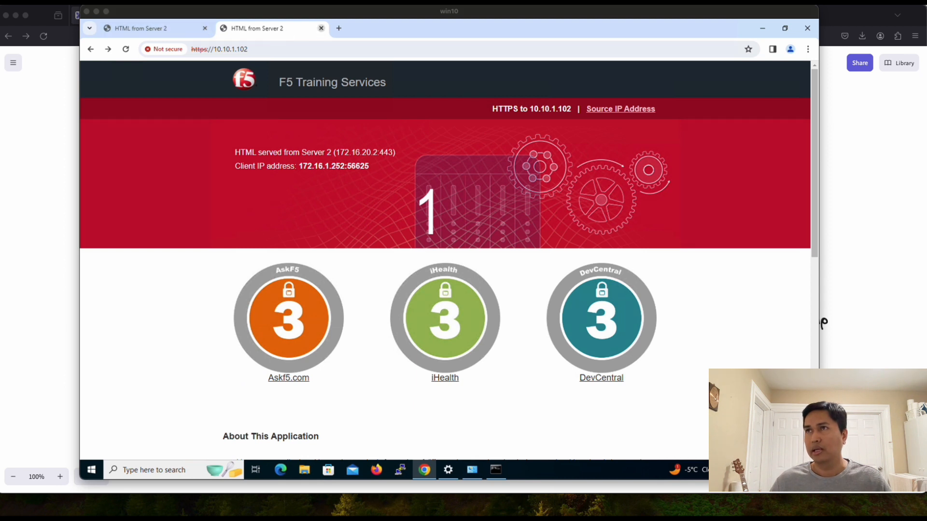
Step: Close the HTTPS 10.10.1.102 tab so only the HTTP 10.10.1.101 page remains, then launch PuTTY
left_click(164, 28)
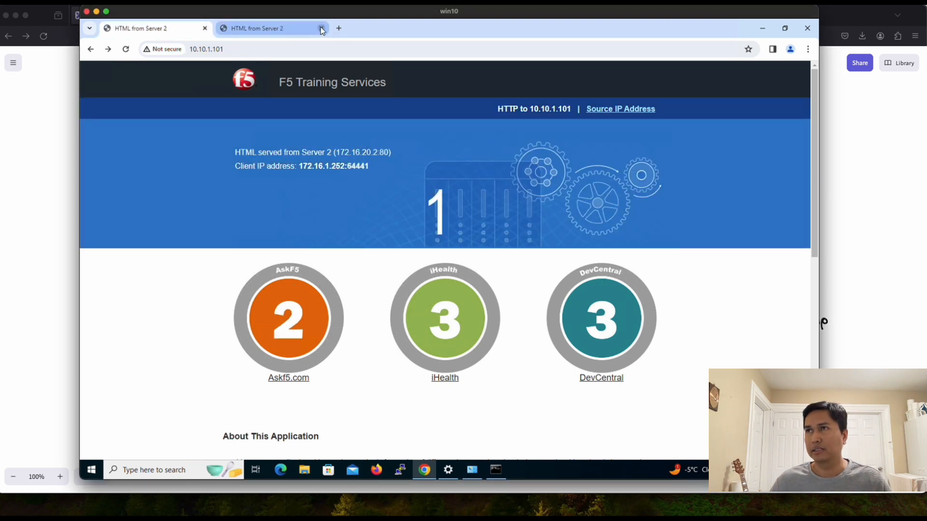
left_click(321, 28)
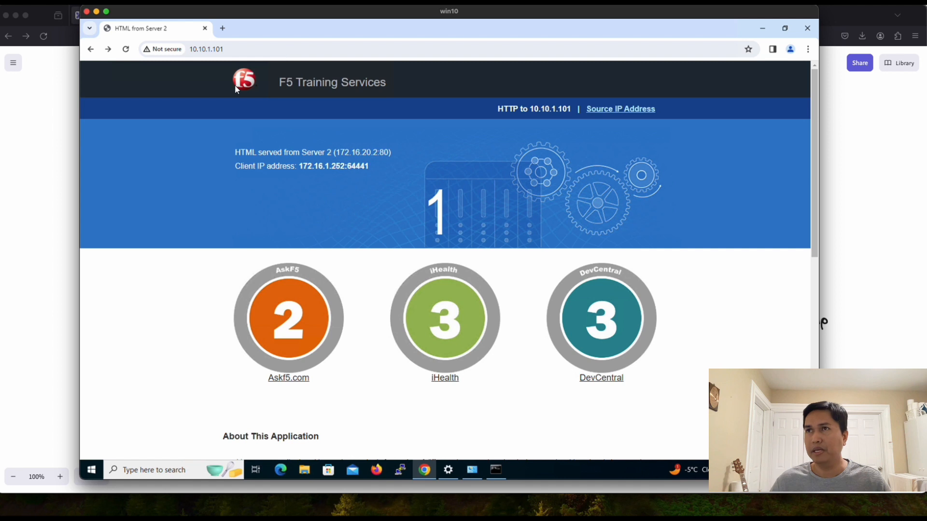
left_click(239, 47)
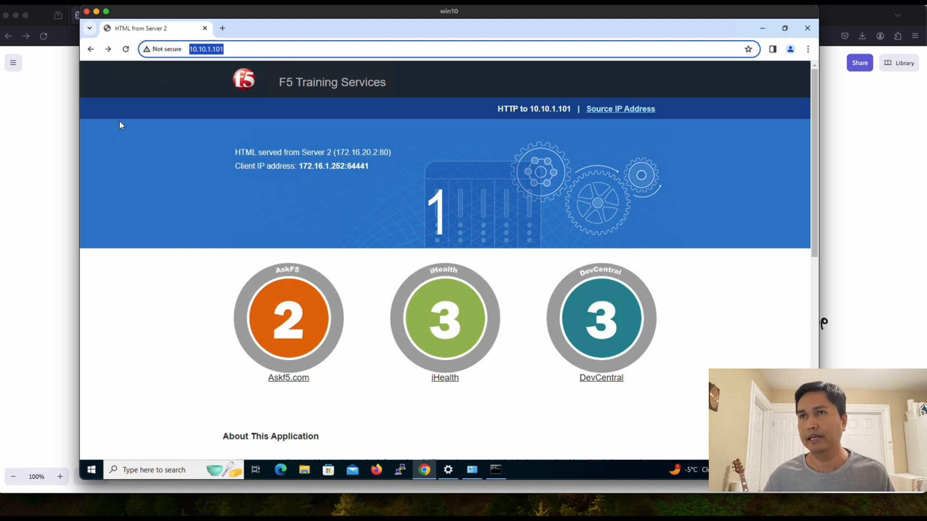
left_click(400, 470)
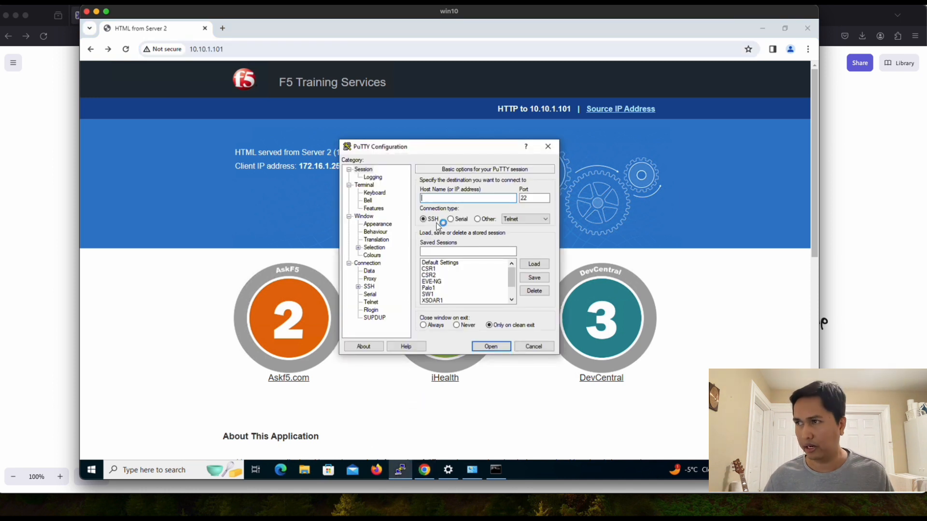
Step: SSH to 192.168.2.203, log in as root with the password, and enlarge the terminal window
type("1")
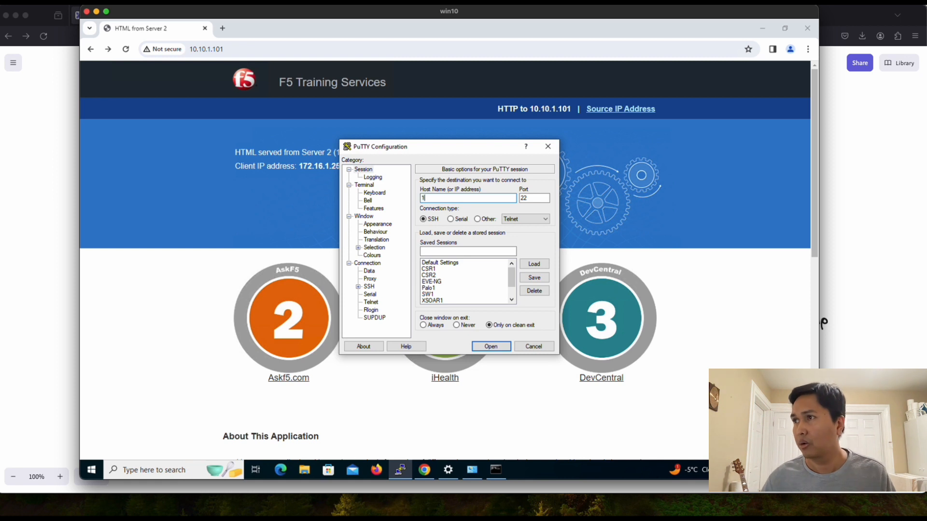
type("52.168.2.203")
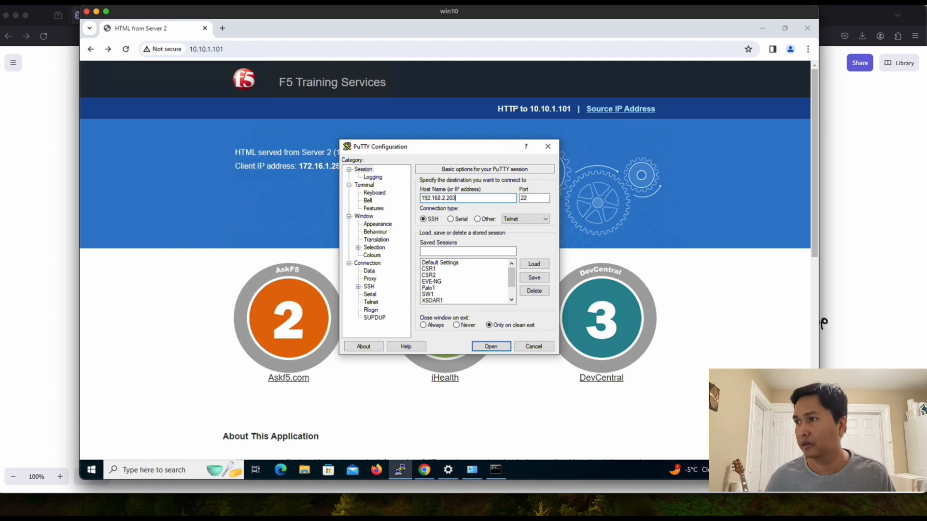
key("Return")
type("r")
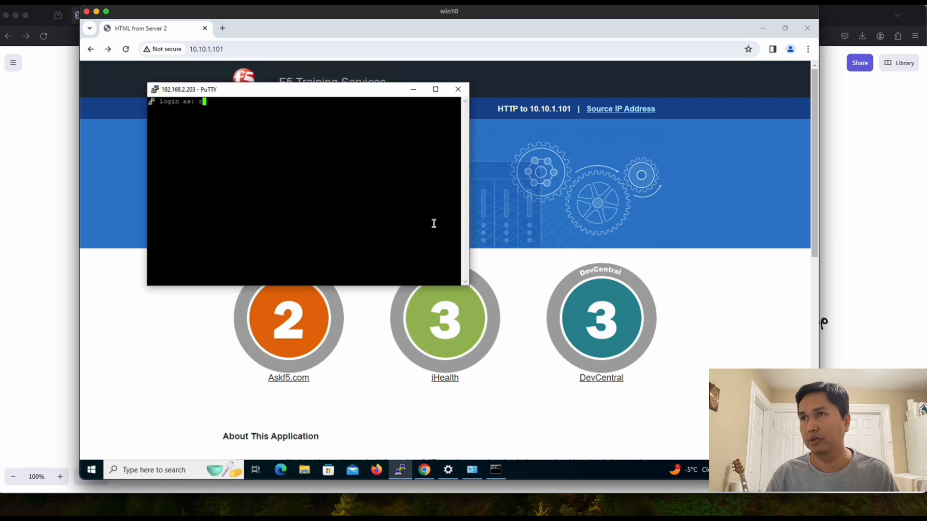
type("oot")
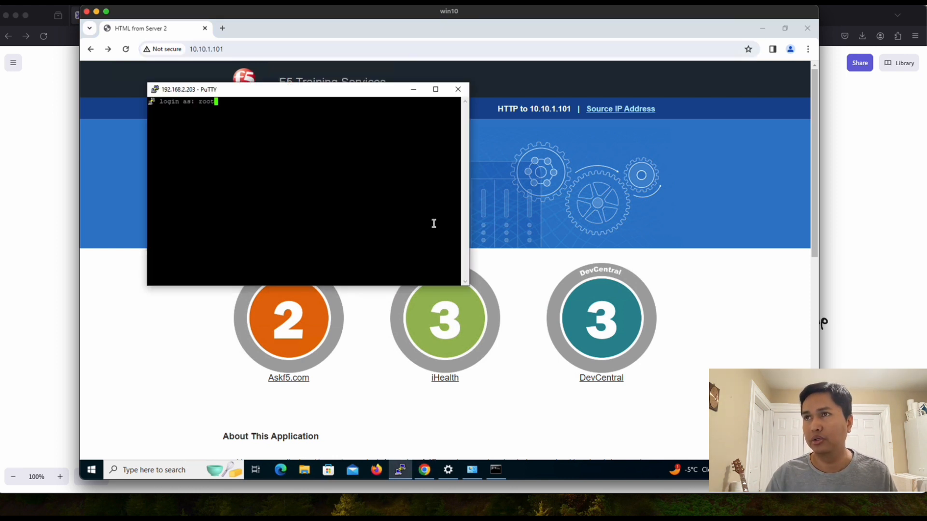
key("Return")
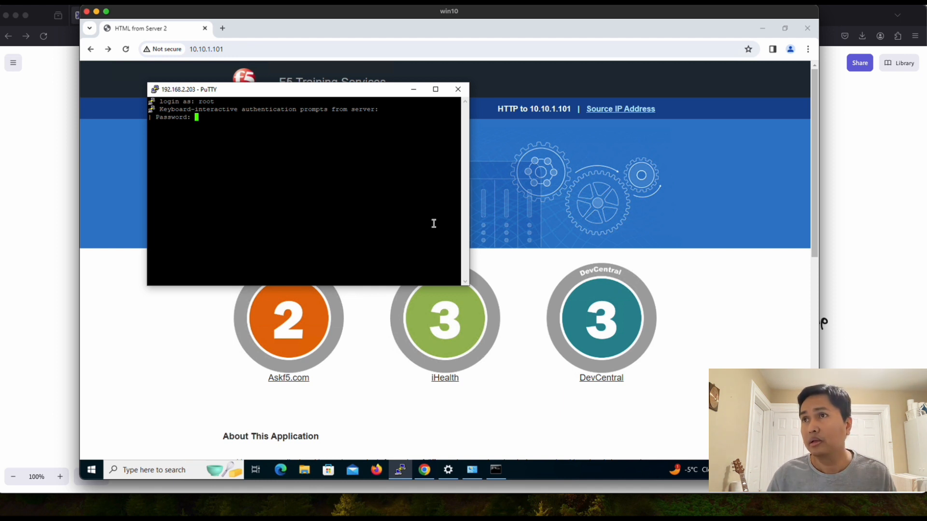
key("Return")
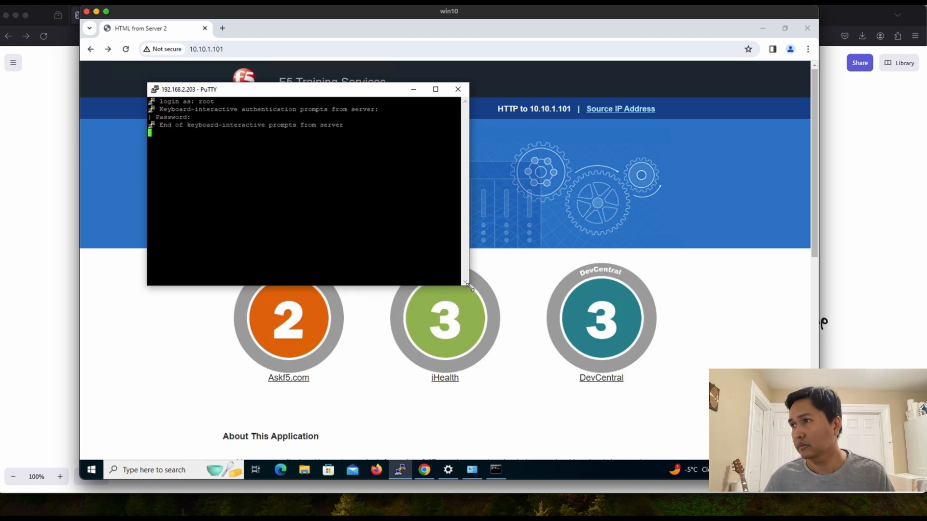
left_click_drag(467, 285, 758, 426)
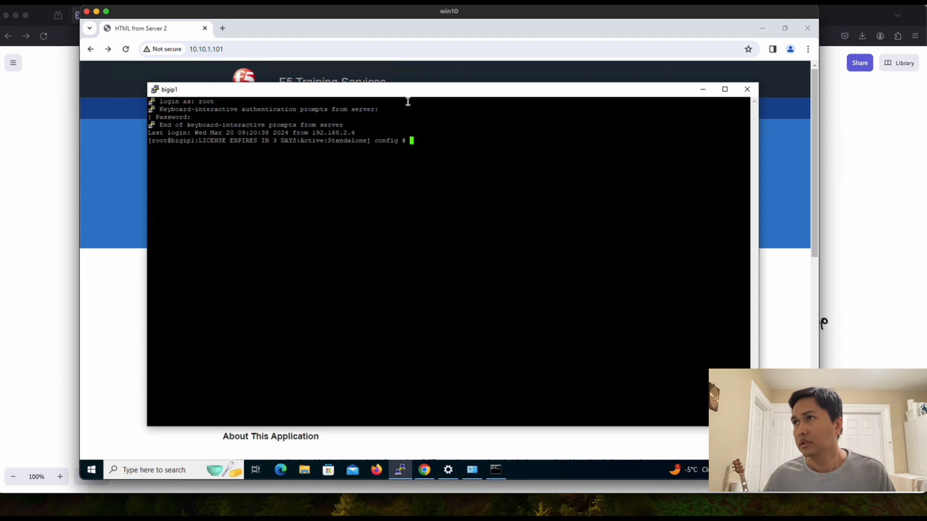
left_click_drag(407, 92, 420, 122)
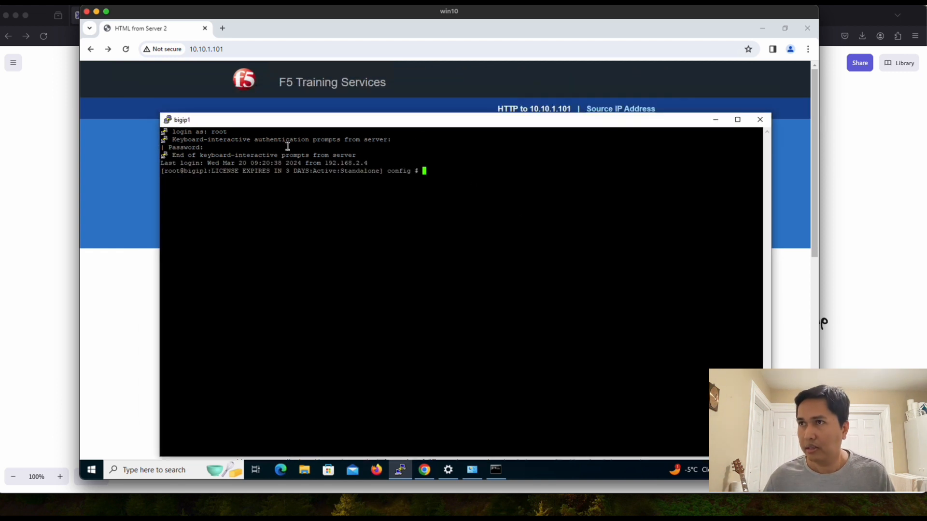
Step: Change the session's terminal font to 14-point Courier New and apply it
right_click(286, 119)
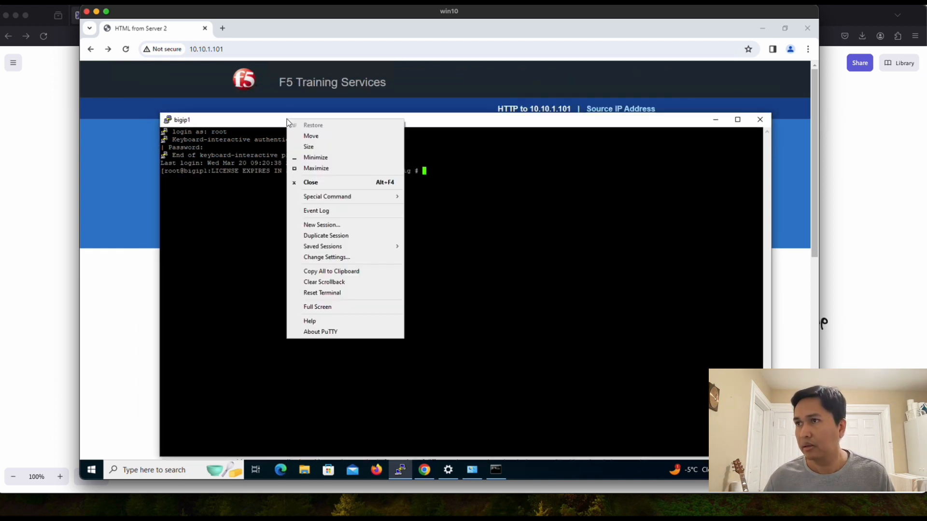
left_click(337, 258)
left_click(377, 225)
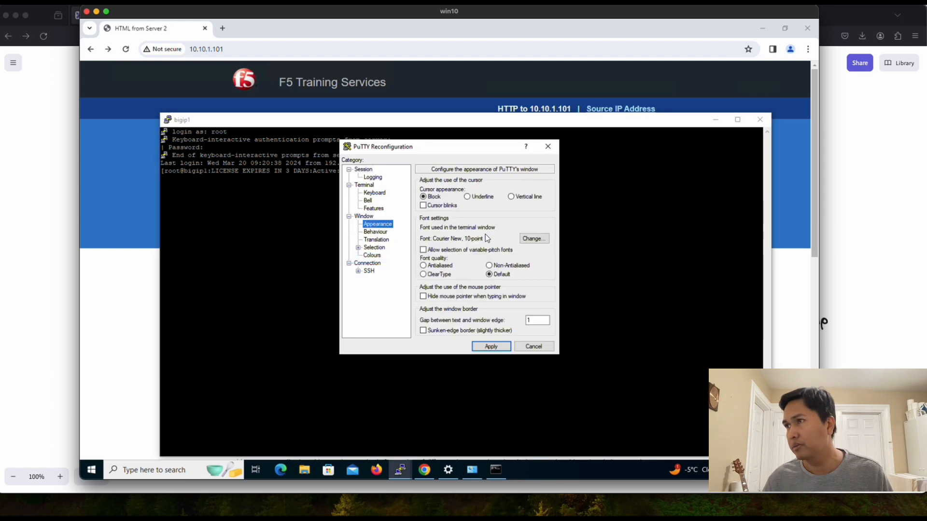
left_click(533, 239)
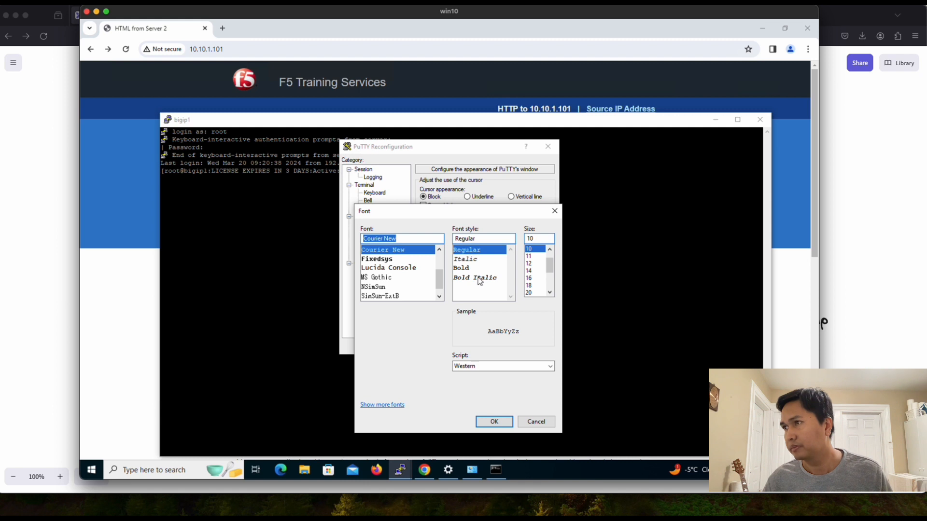
left_click(530, 271)
left_click(493, 422)
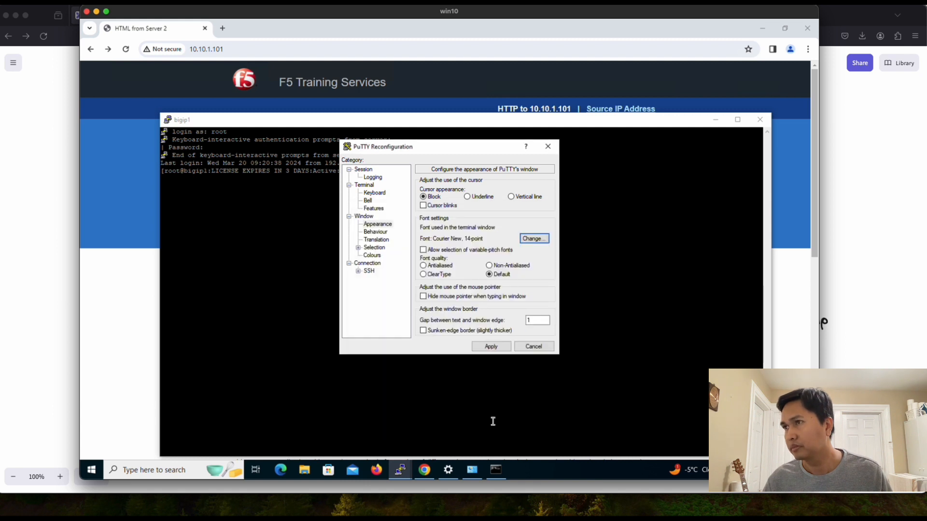
left_click(491, 351)
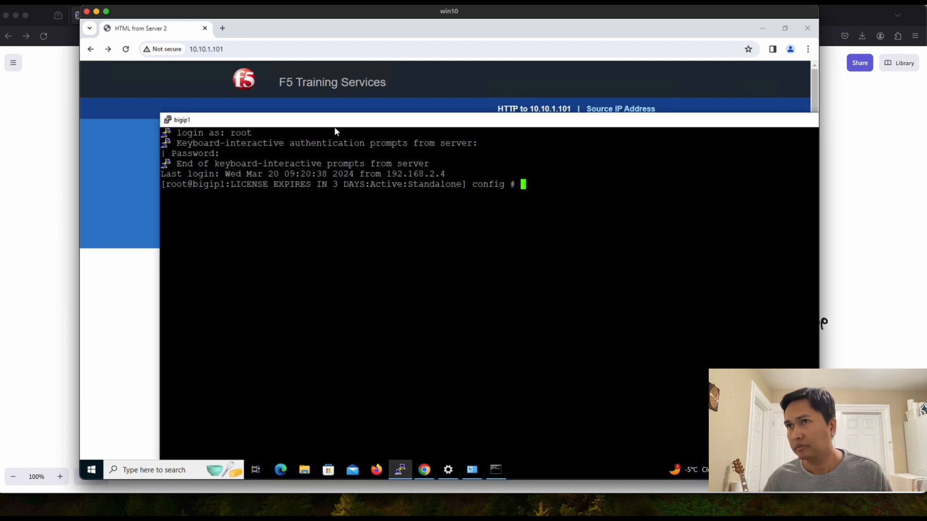
Step: Widen the bigip1 terminal window on both sides and reposition it
left_click_drag(159, 207, 115, 210)
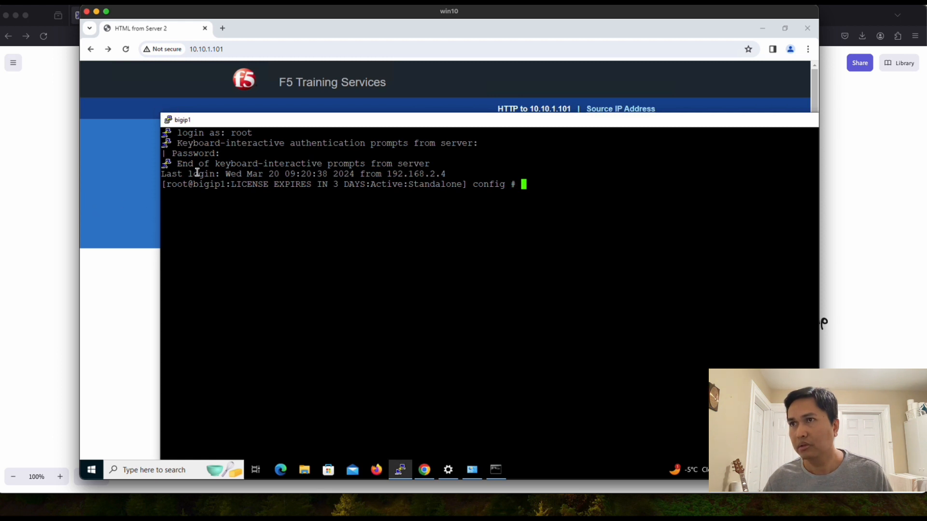
left_click_drag(266, 123, 334, 151)
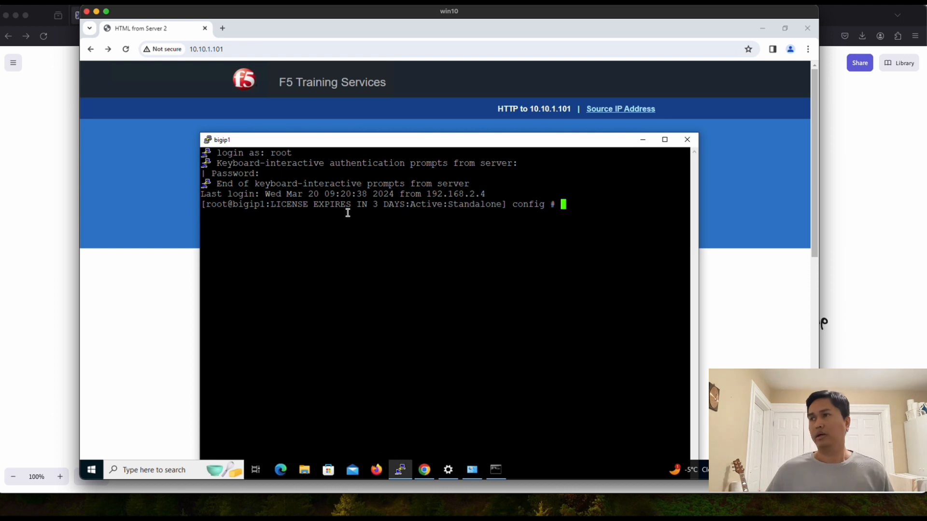
left_click_drag(700, 260, 774, 261)
left_click_drag(198, 266, 114, 266)
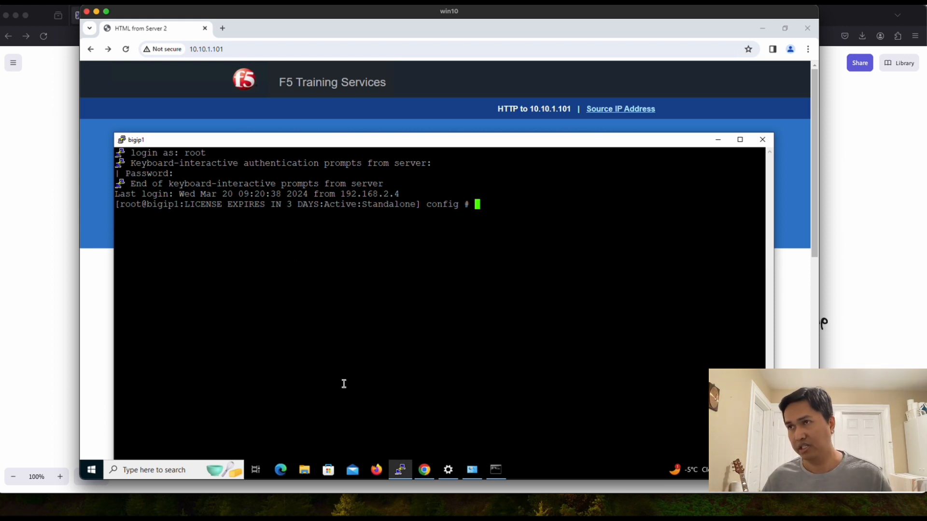
Step: Open 'f5 ltm packet capture.txt' from the Desktop Notes folder and move it below the terminal
left_click(307, 477)
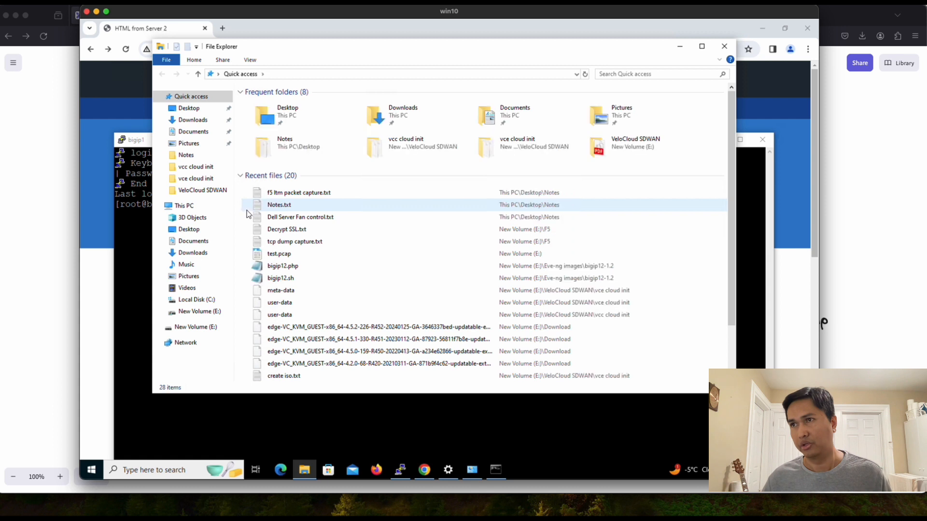
left_click(191, 108)
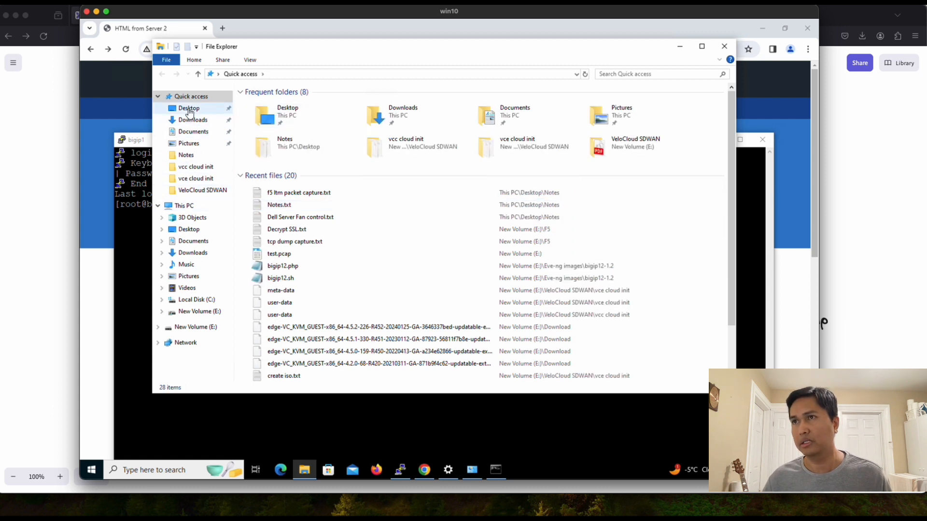
double_click(261, 105)
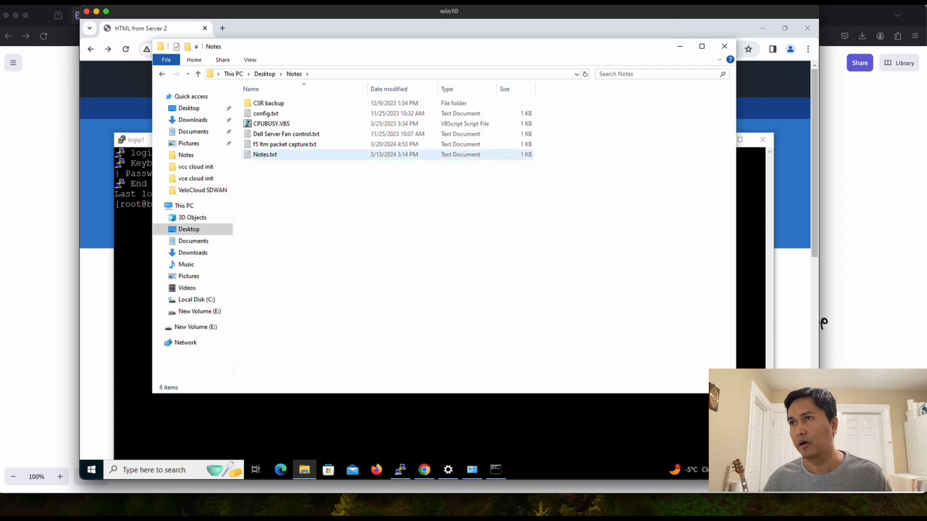
double_click(300, 144)
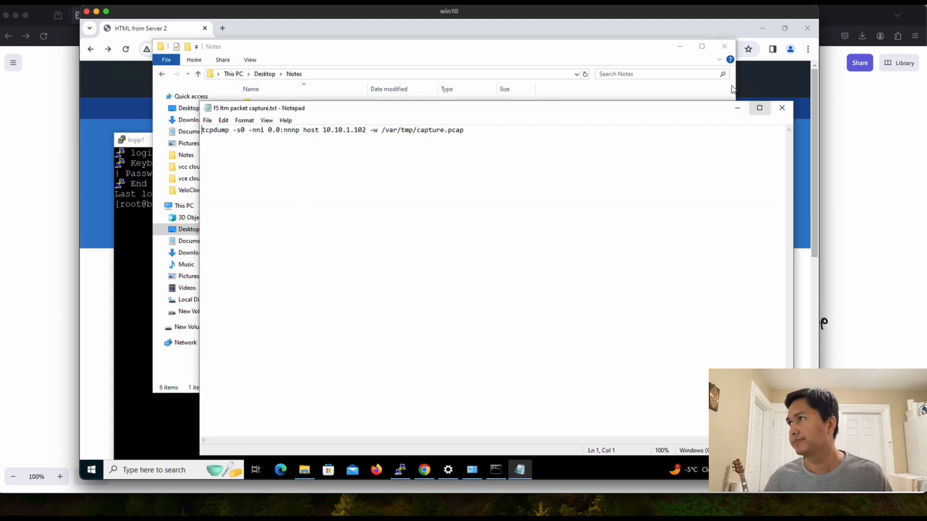
left_click(680, 47)
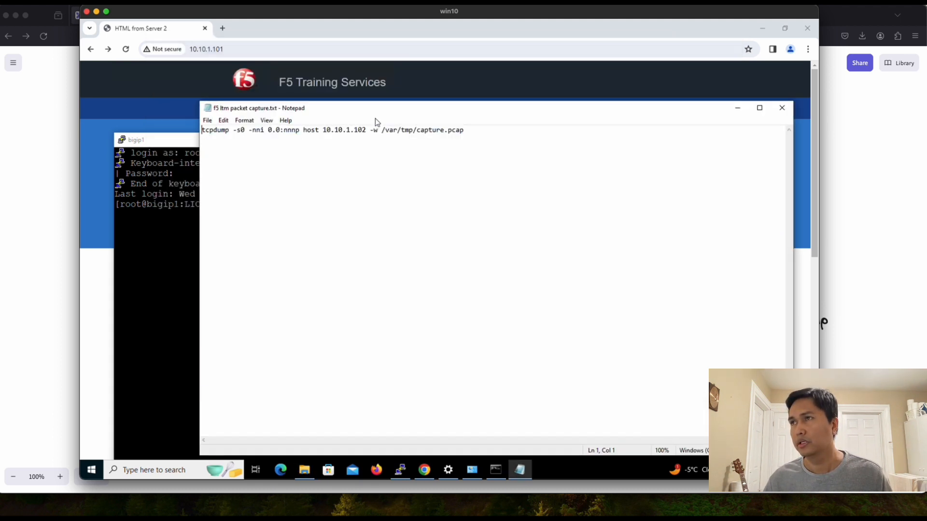
left_click_drag(371, 106, 371, 167)
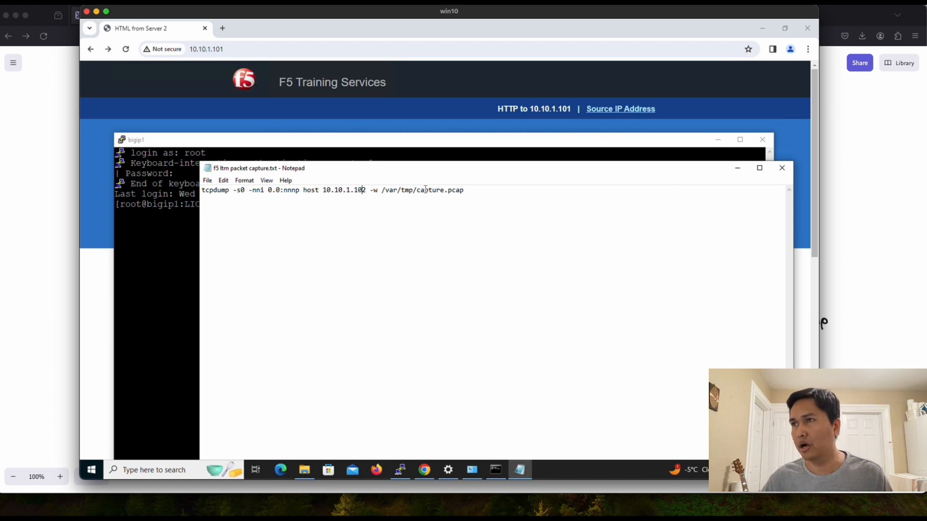
Step: Change the tcpdump host address from 10.10.1.102 to 10.10.1.101
key("Delete")
type("1")
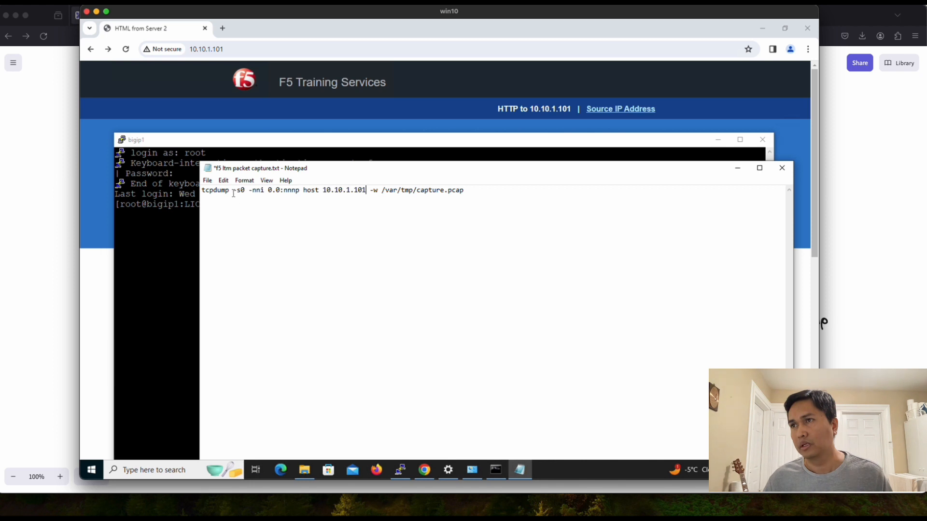
left_click_drag(203, 191, 301, 190)
left_click(318, 209)
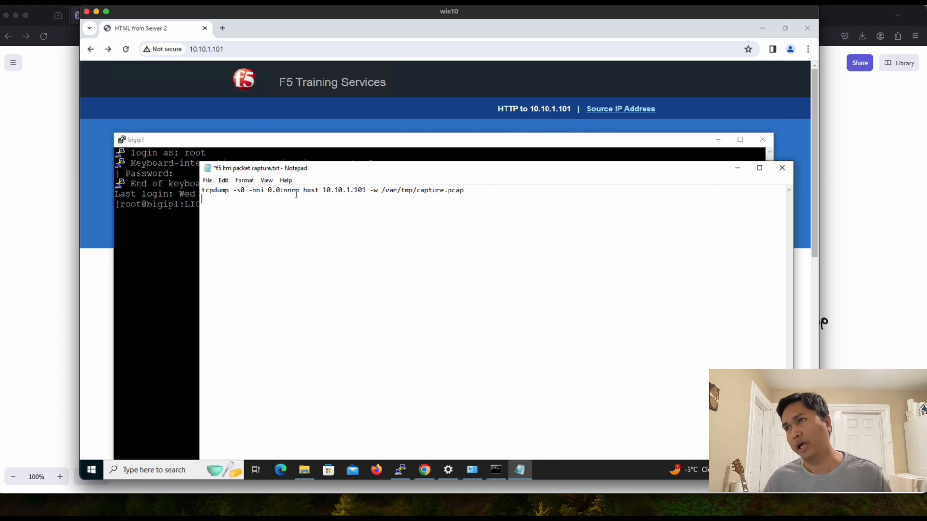
Step: Remove the extra space between the host address and the -w option
left_click_drag(305, 191, 319, 190)
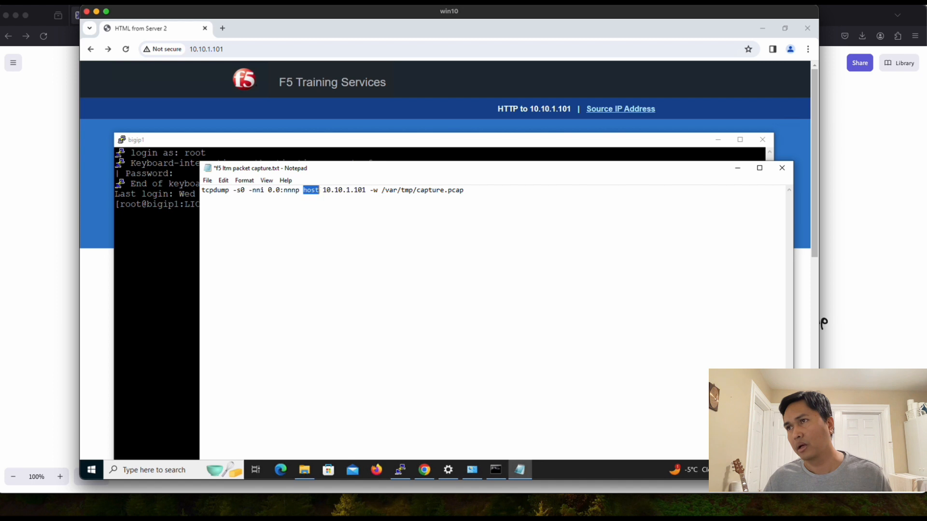
left_click(367, 191)
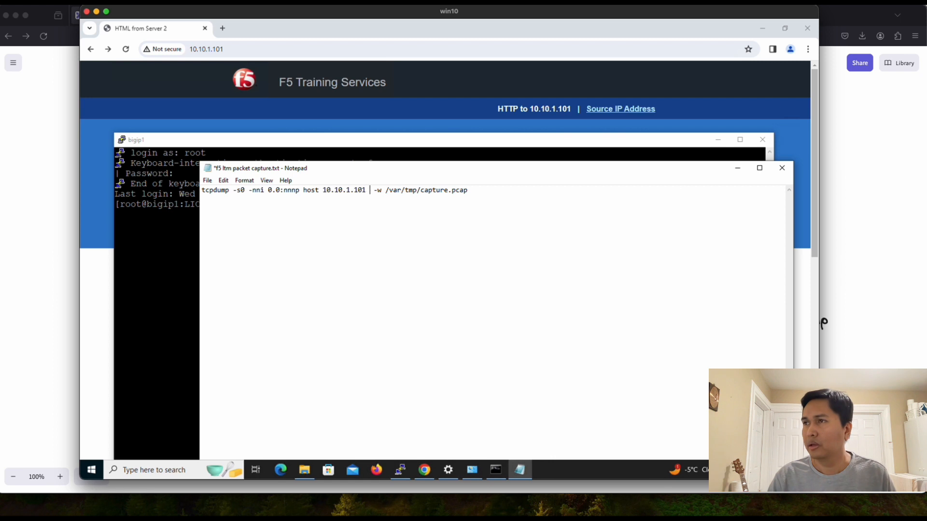
type("port")
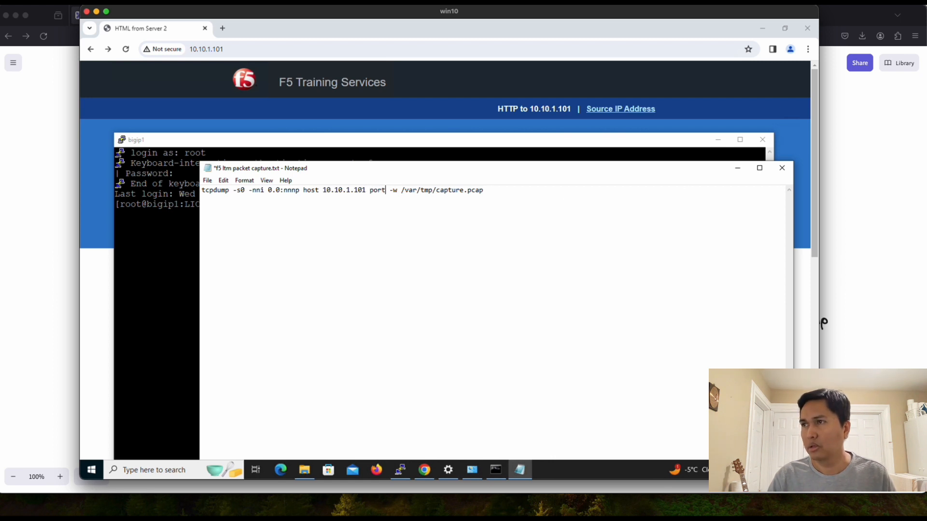
key("BackSpace")
key("BackSpace")
key("BackSpace")
key("BackSpace")
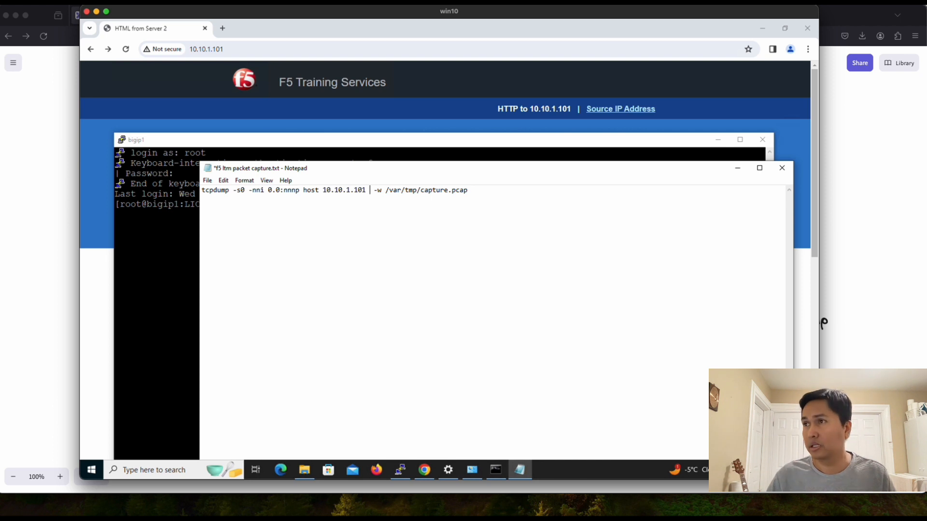
key("Delete")
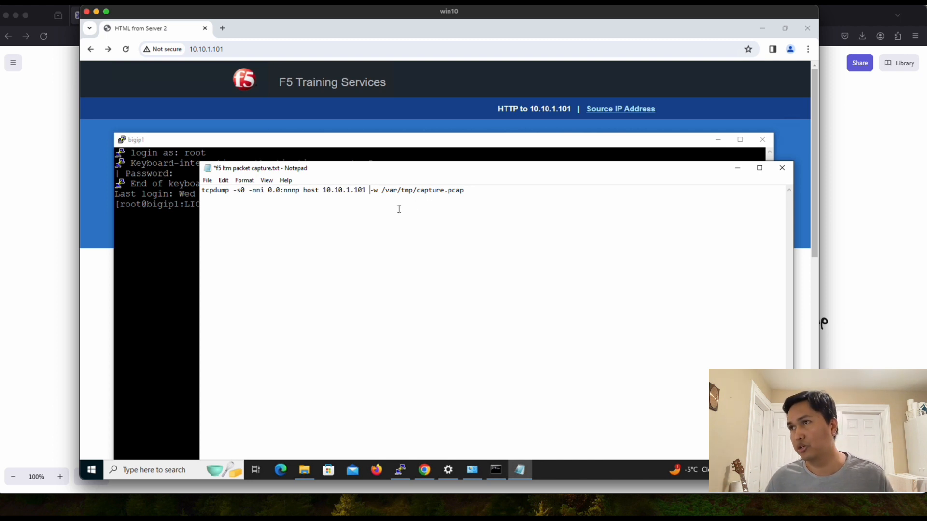
Step: Change the capture output file to /var/tmp/http-capture.pcap
left_click_drag(372, 192, 465, 192)
left_click(384, 199)
left_click(425, 218)
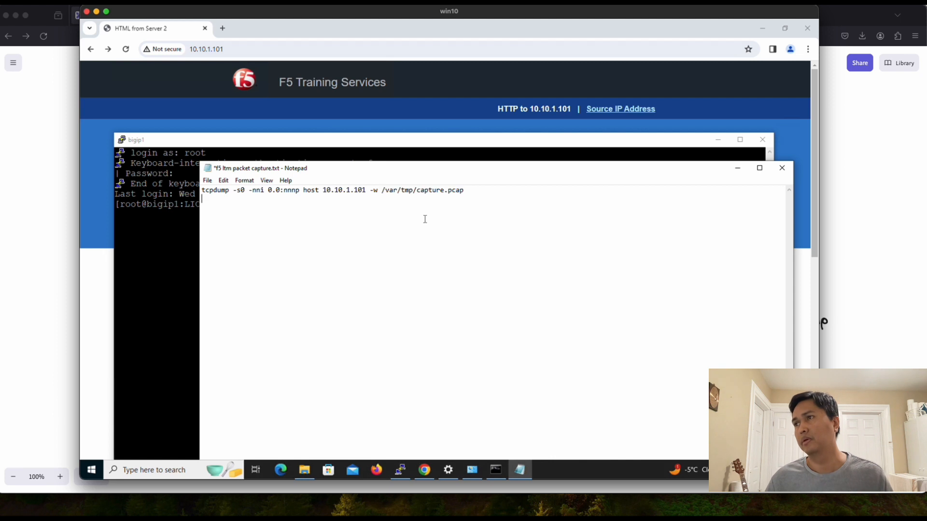
double_click(426, 192)
left_click(445, 192)
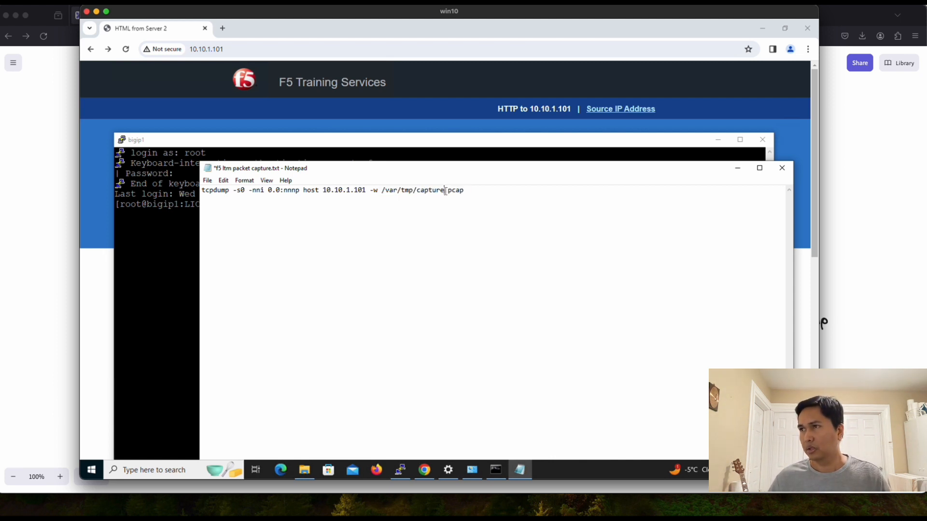
left_click_drag(445, 191, 422, 191)
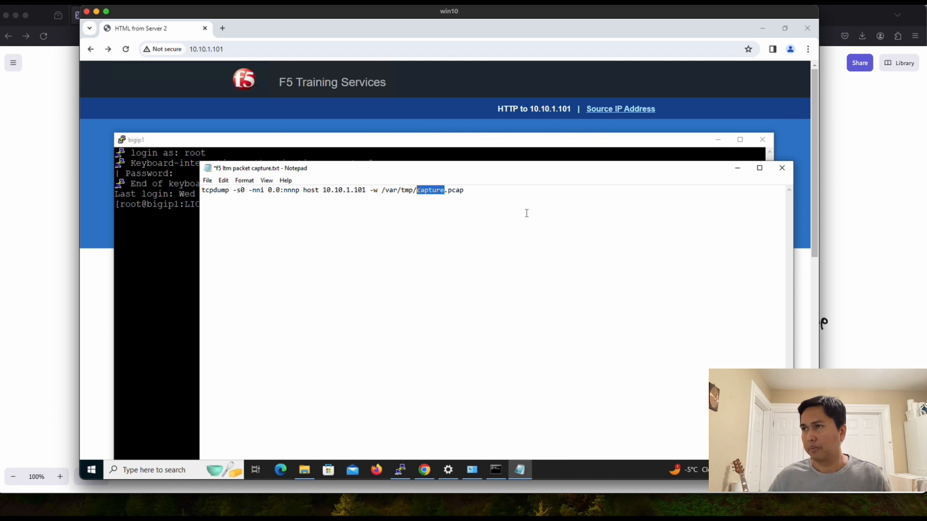
key("Left")
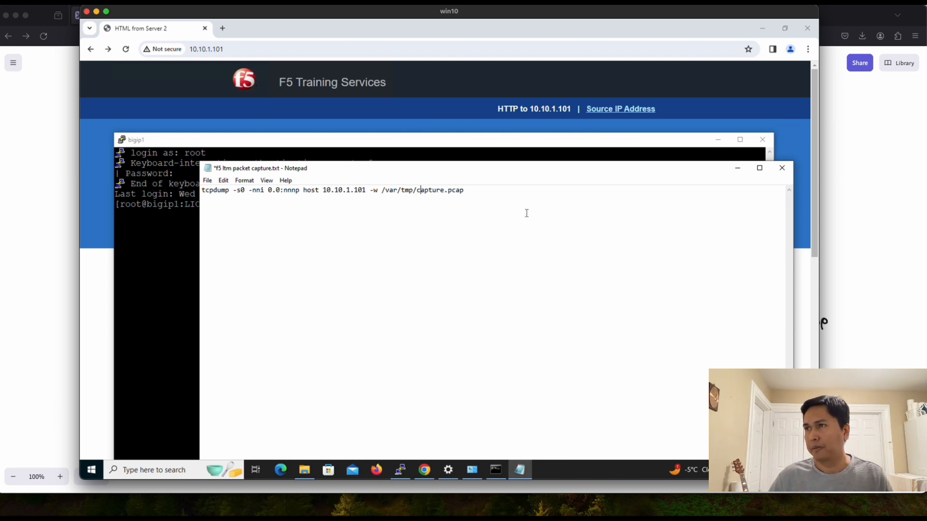
key("Left")
type("ht")
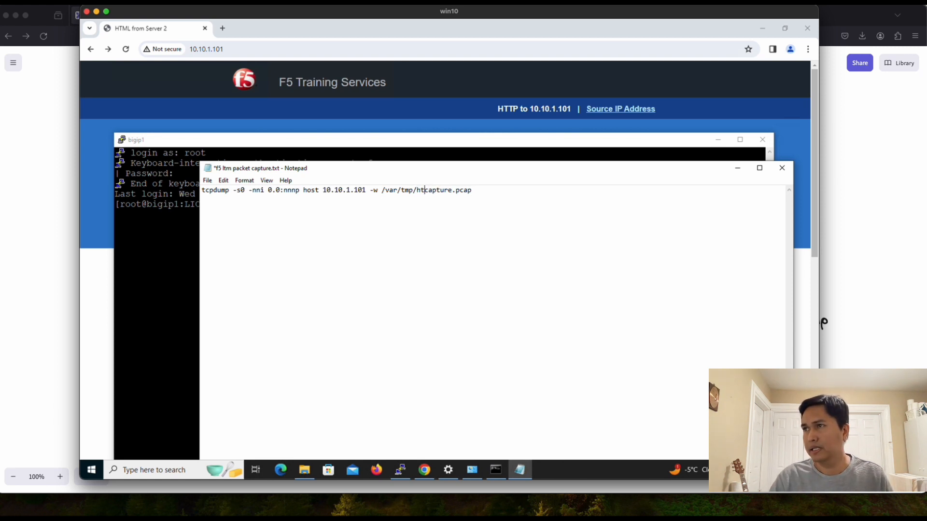
type("tp-")
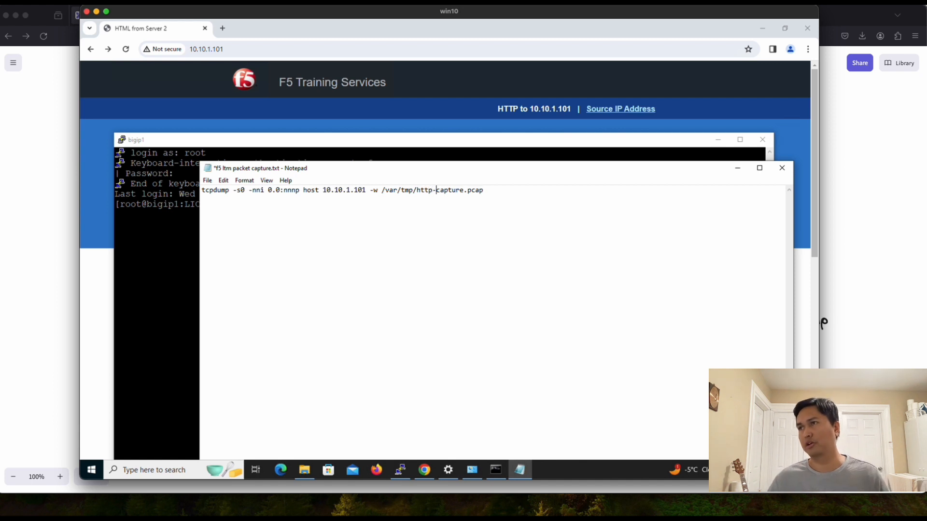
left_click(477, 199)
Step: Copy the full tcpdump command and paste it at the bigip1 prompt
left_click_drag(485, 190, 423, 188)
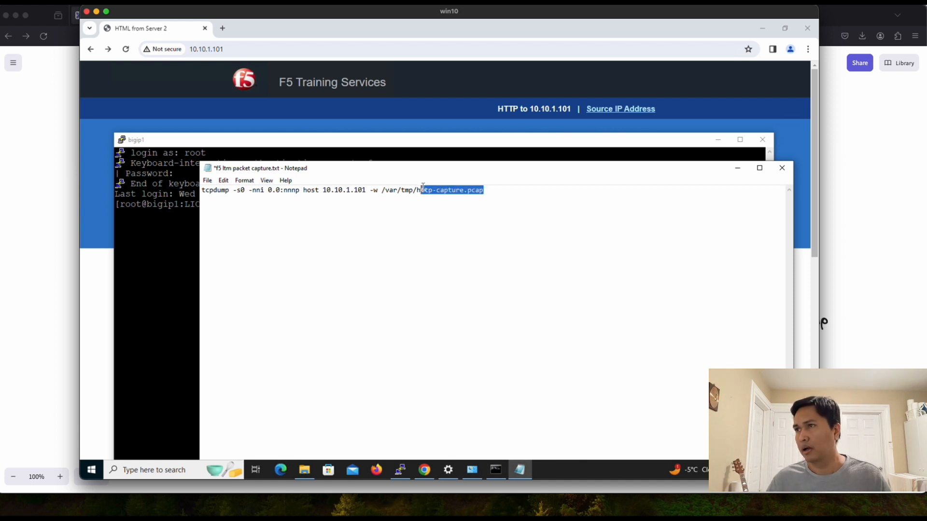
left_click(488, 201)
left_click_drag(488, 191, 202, 190)
right_click(219, 190)
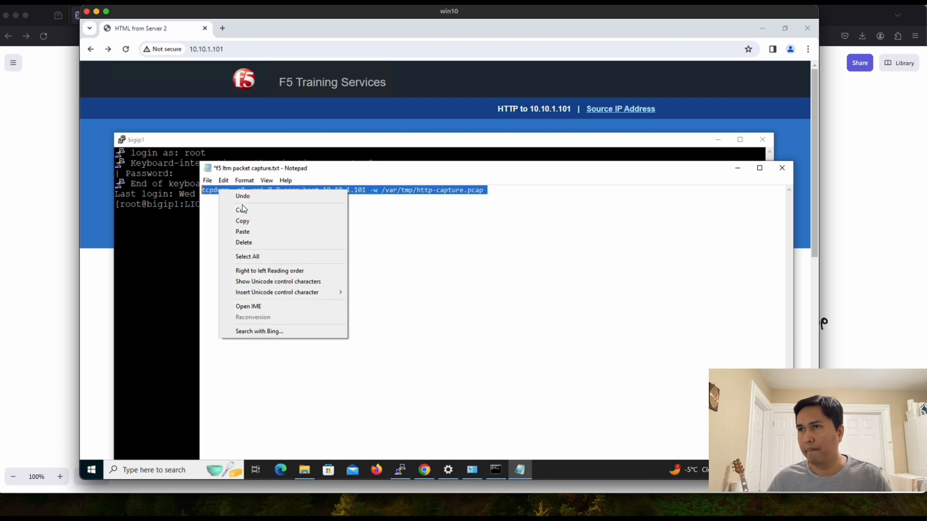
left_click(231, 221)
left_click(192, 233)
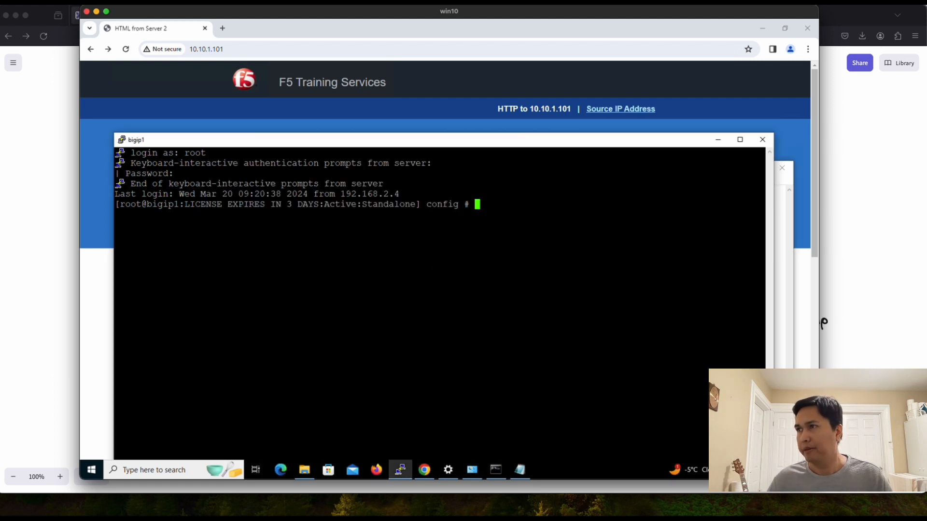
right_click(488, 234)
Step: Run the tcpdump capture for host 10.10.1.101 and return to the Chrome page
key("BackSpace")
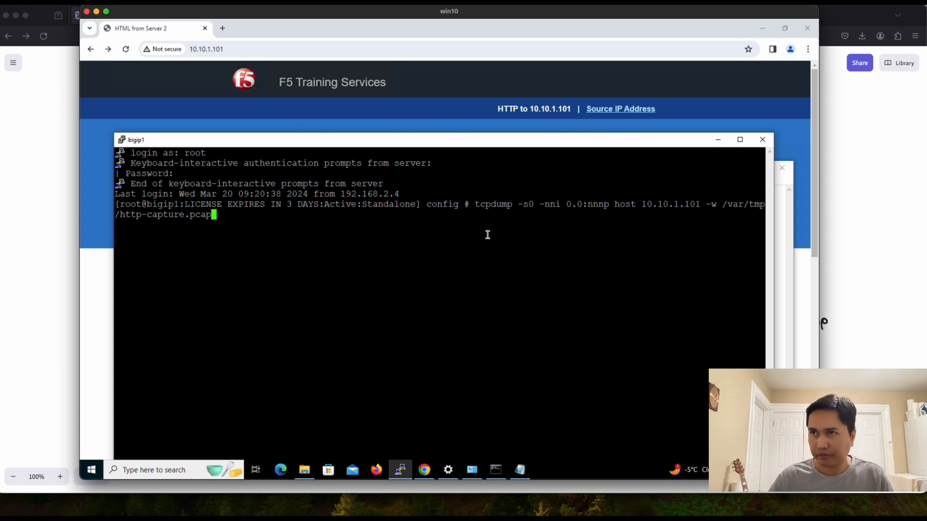
key("Return")
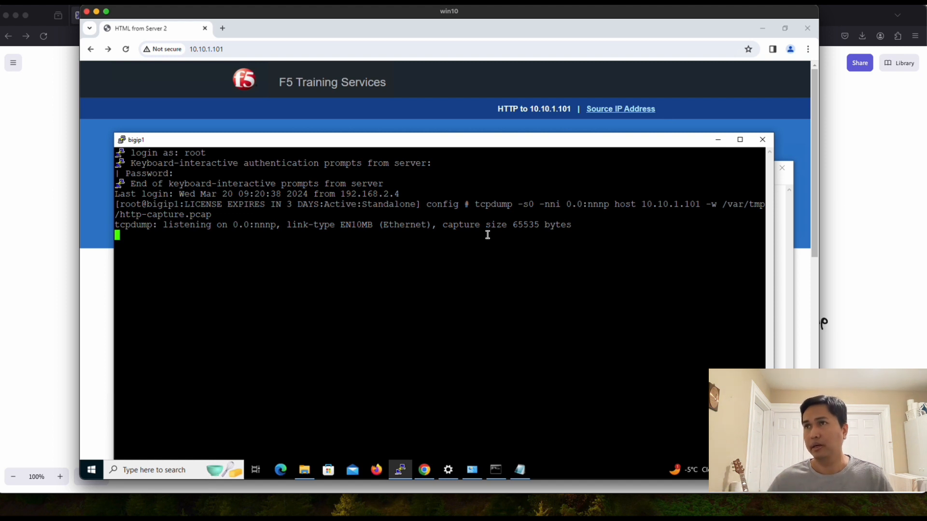
left_click(336, 49)
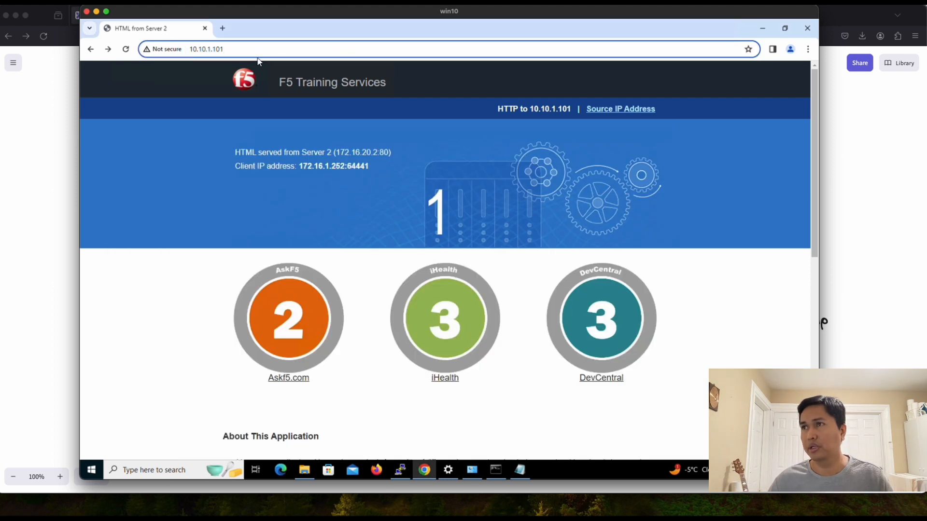
Step: Reload the 10.10.1.101 page about seven times, ending on Server 1, and highlight the client port
left_click(398, 472)
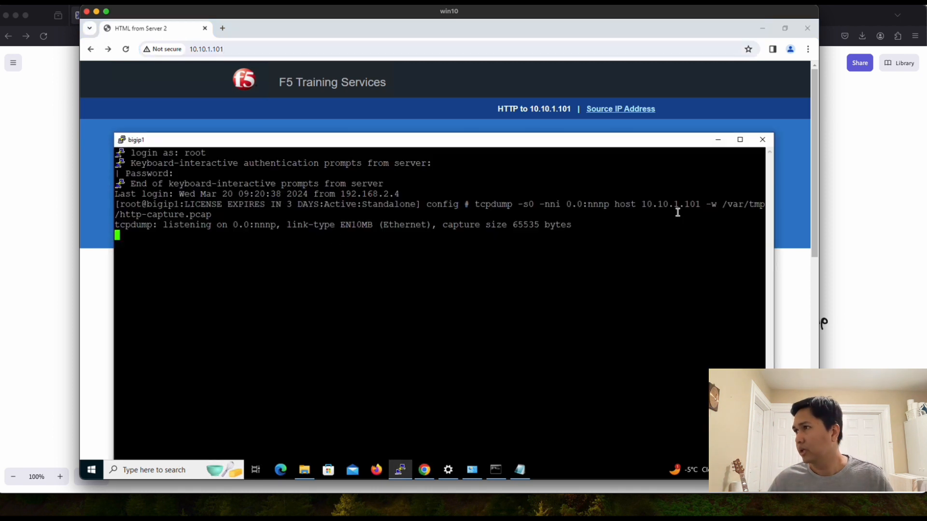
left_click(277, 49)
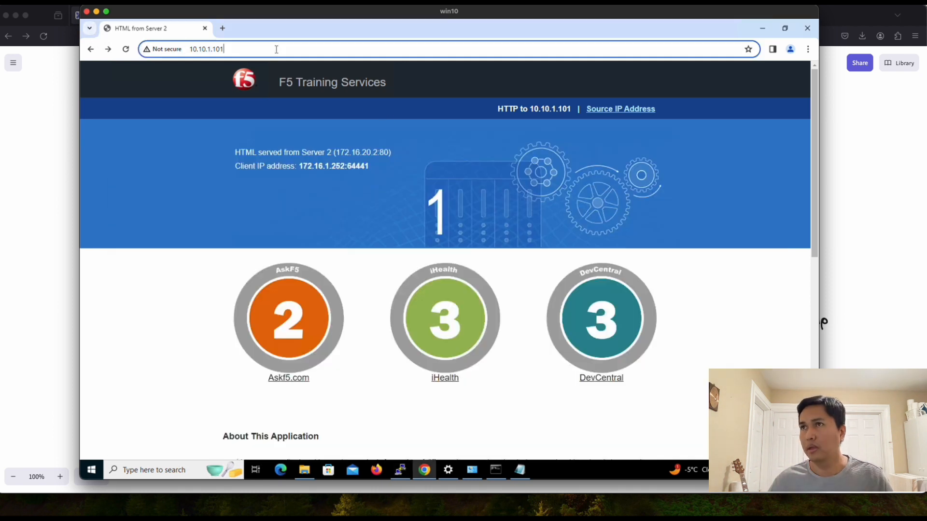
key("Return")
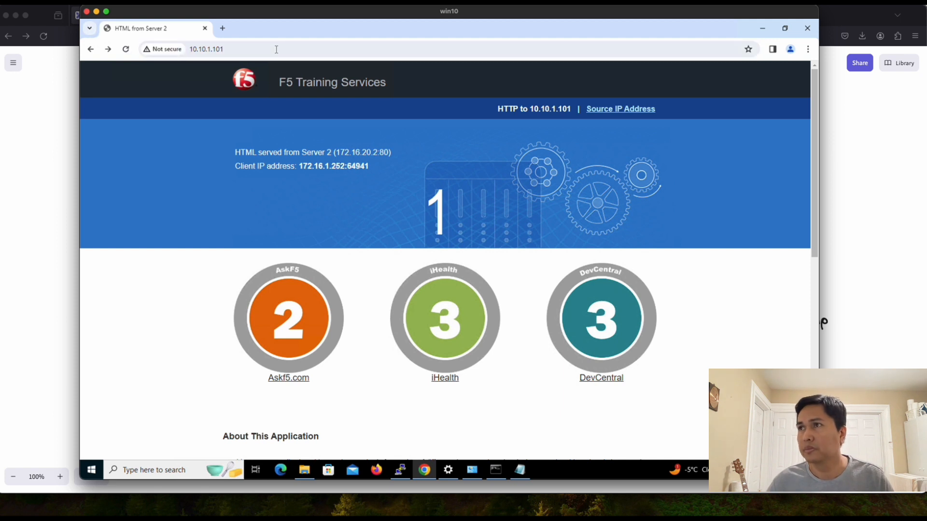
left_click(126, 50)
left_click(125, 50)
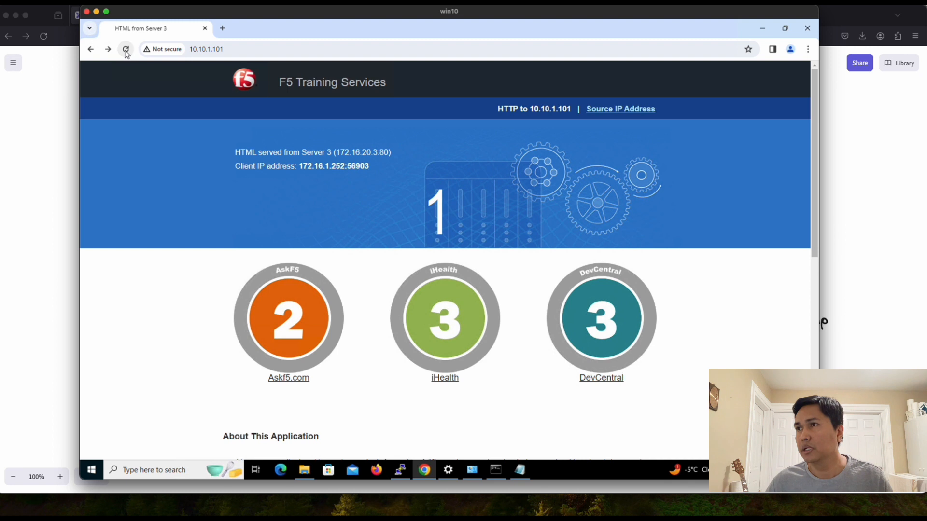
left_click(126, 51)
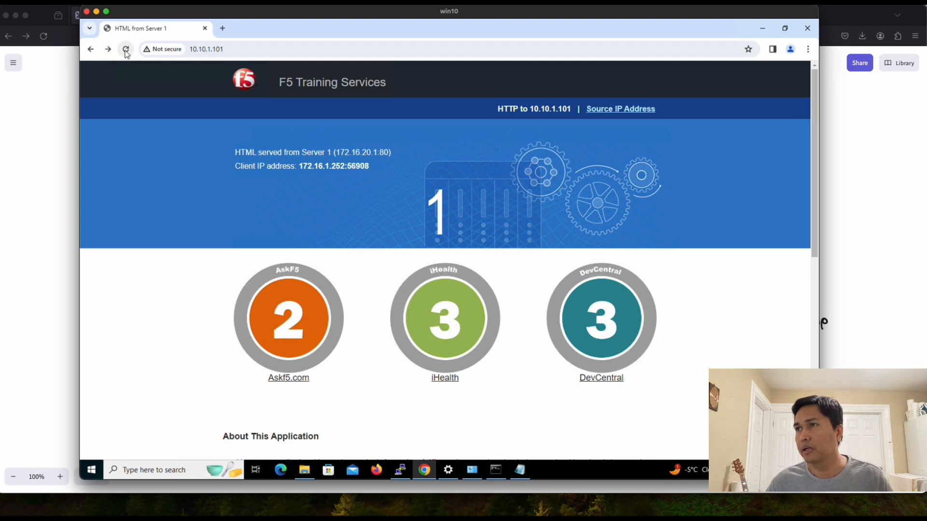
left_click(126, 50)
left_click(126, 51)
left_click(126, 50)
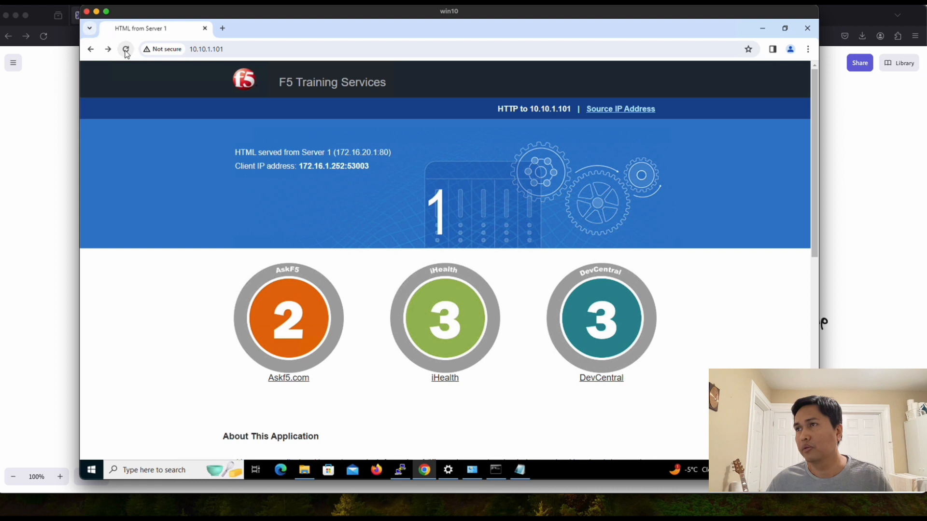
left_click_drag(349, 167, 368, 167)
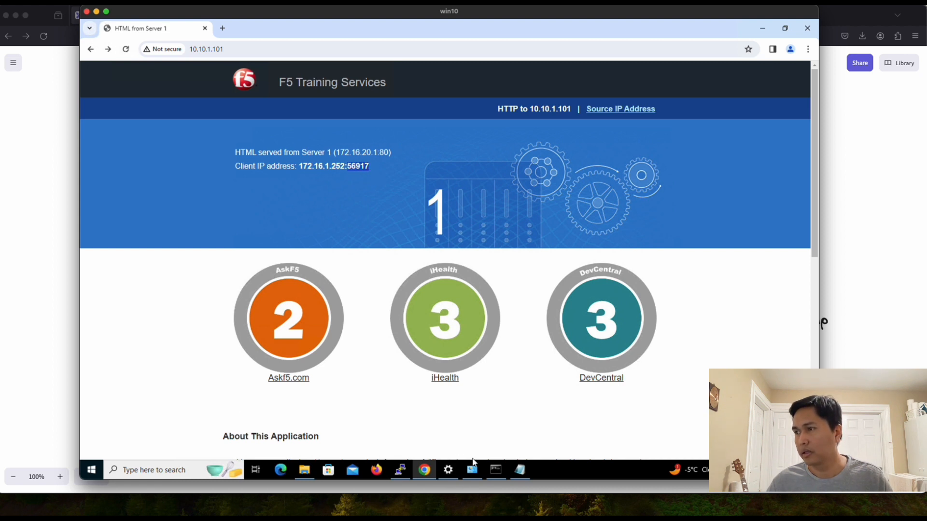
Step: Record client source port 56917 in the capture notes, then return to the tcpdump terminal
left_click(524, 472)
left_click(395, 306)
key("Return")
key("Return")
type("s")
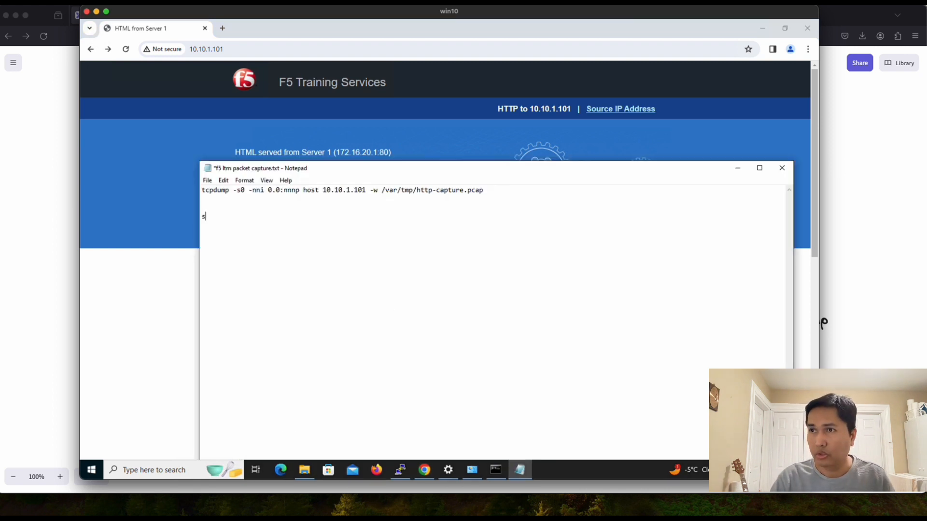
type("ource ")
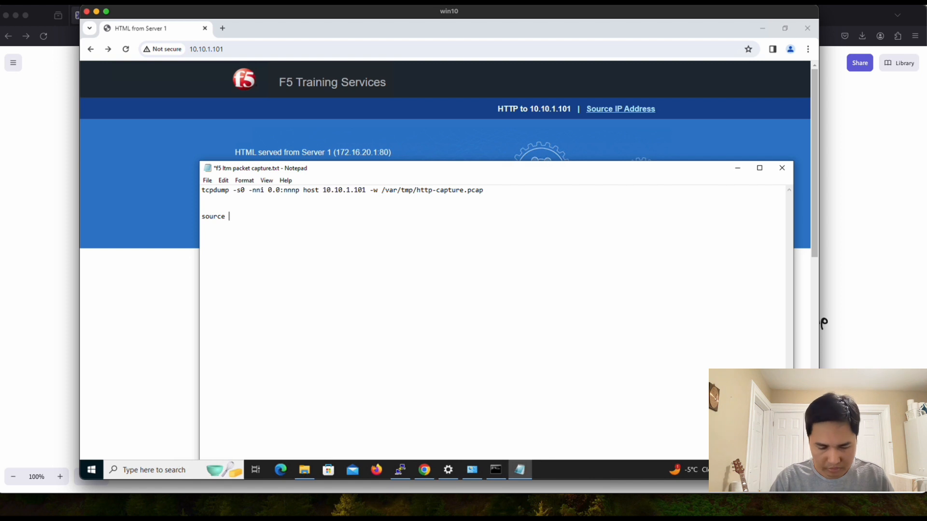
type(":")
type("tcpdump -s0 -nni 0.0:nnnp host 10.10.1.101 -w /var/tmp/http-capture.pcap")
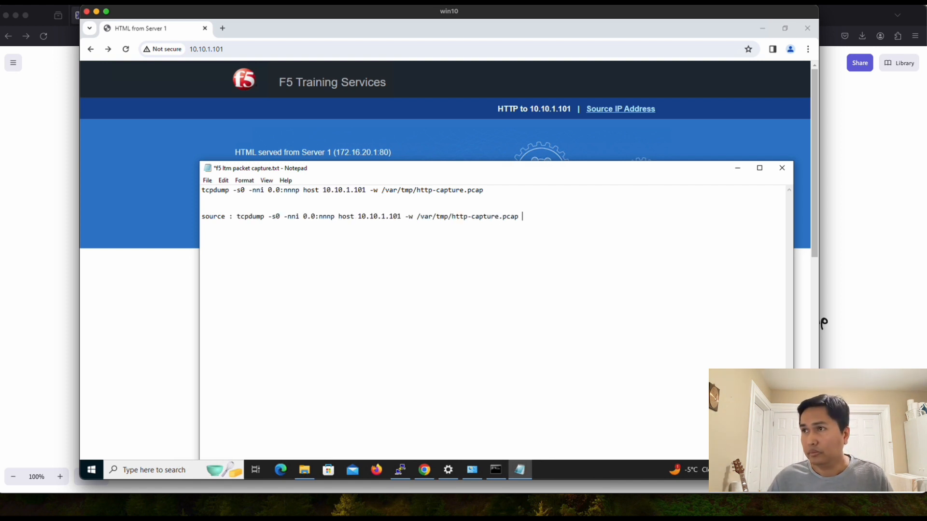
key("ctrl+z")
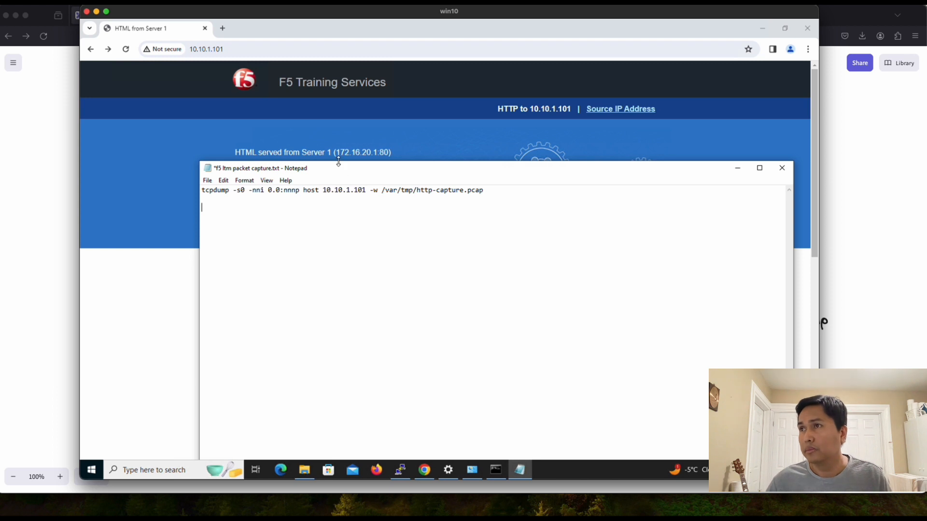
left_click_drag(341, 170, 321, 257)
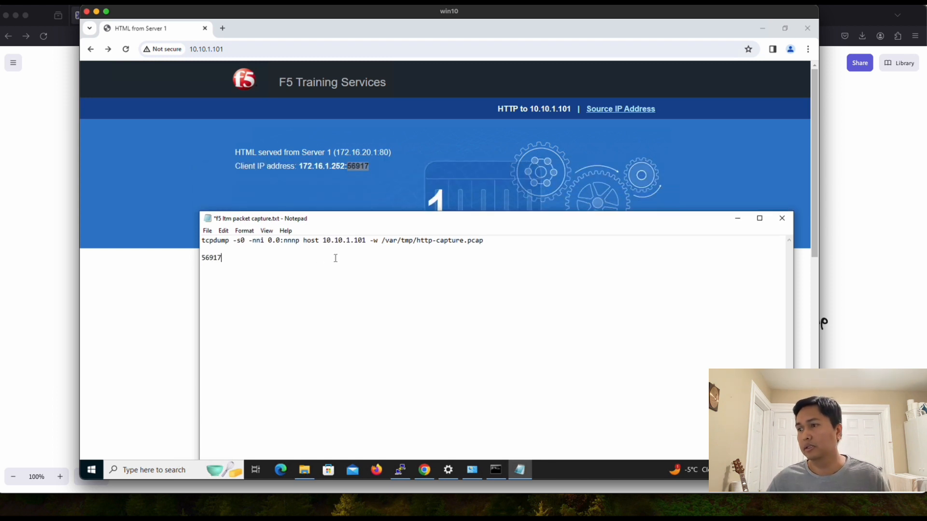
left_click(400, 473)
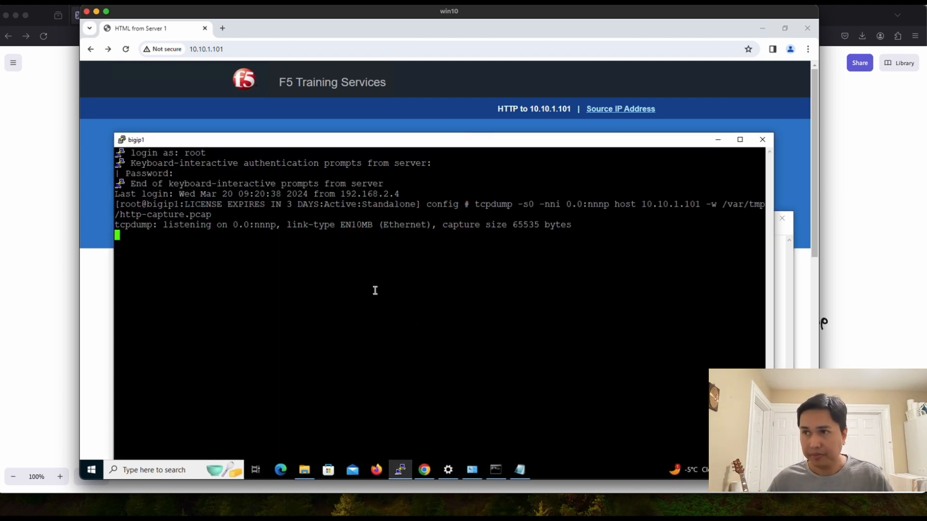
Step: Stop tcpdump at 419 packets captured, none dropped, and minimize Chrome and PuTTY
key("ctrl+c")
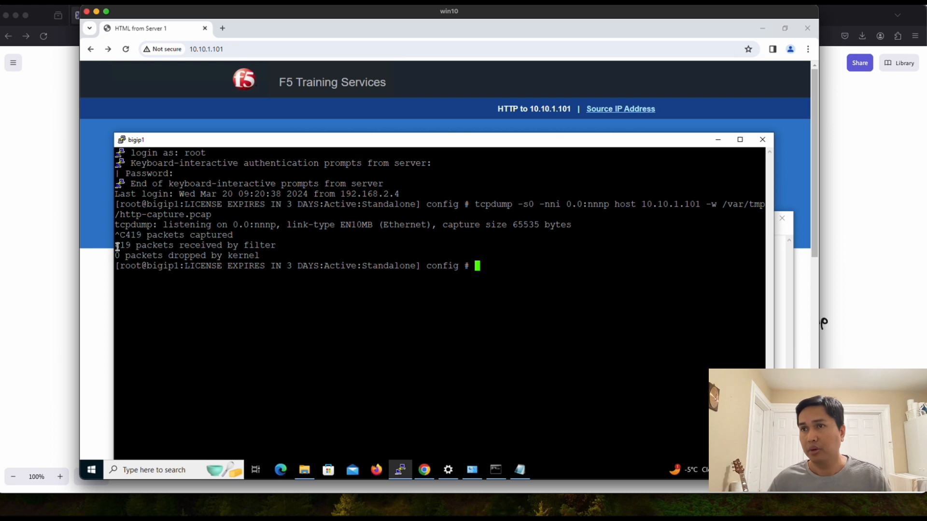
left_click_drag(118, 246, 255, 248)
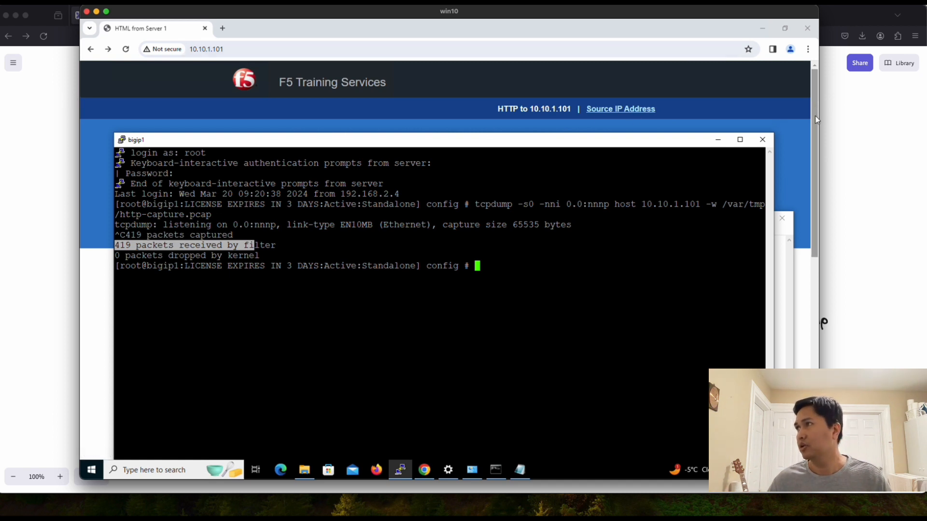
left_click(763, 29)
left_click(718, 139)
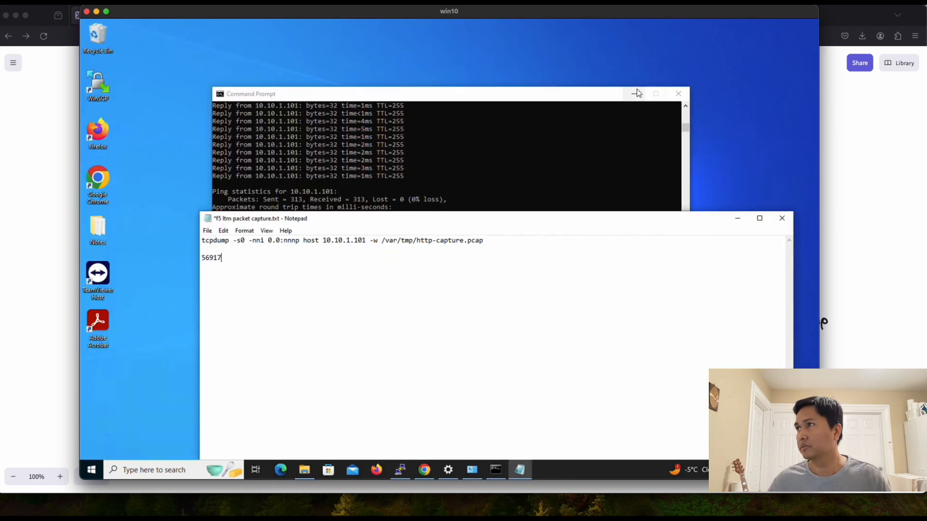
Step: Minimize Command Prompt and Notepad, launch WinSCP, and dismiss its update notice
left_click(635, 94)
left_click(737, 218)
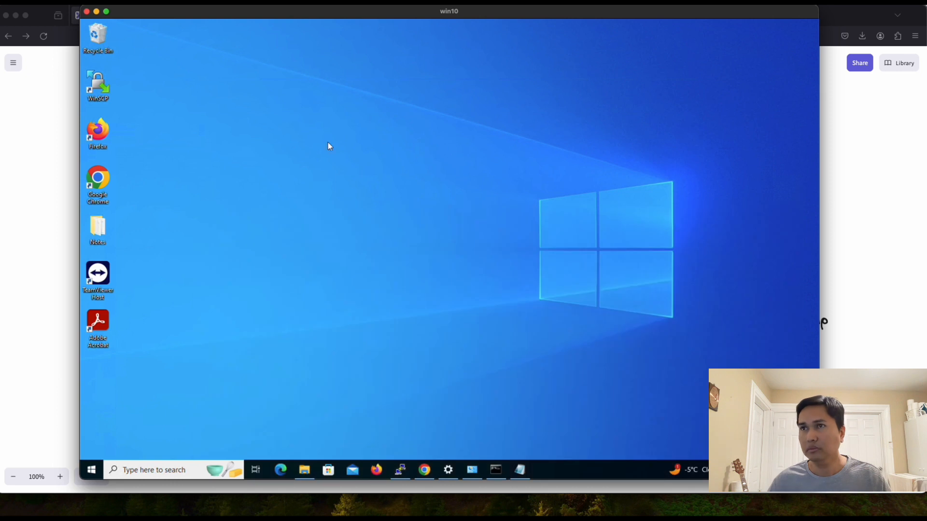
left_click(99, 86)
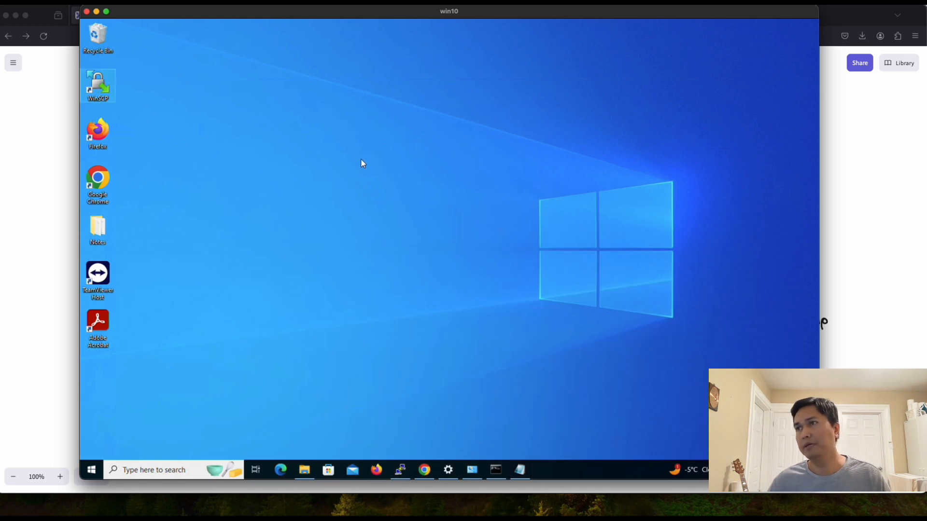
key("Return")
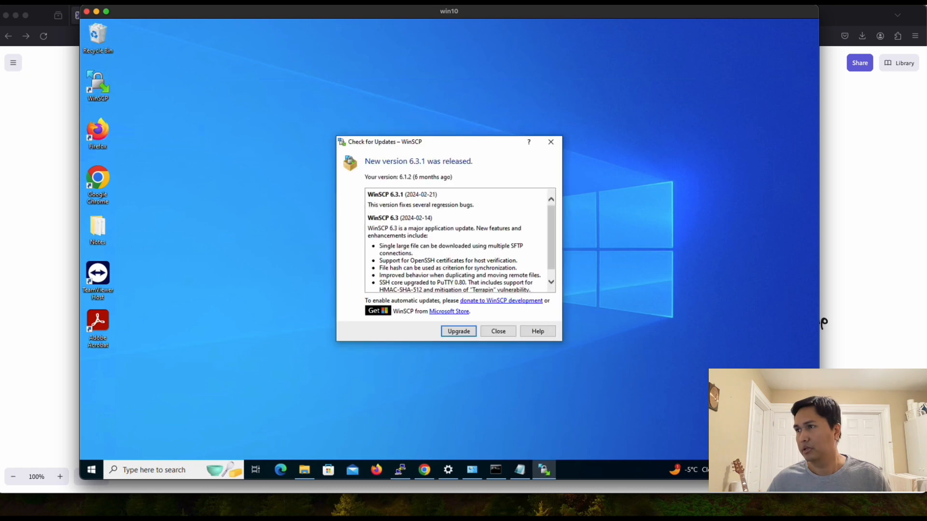
left_click(502, 334)
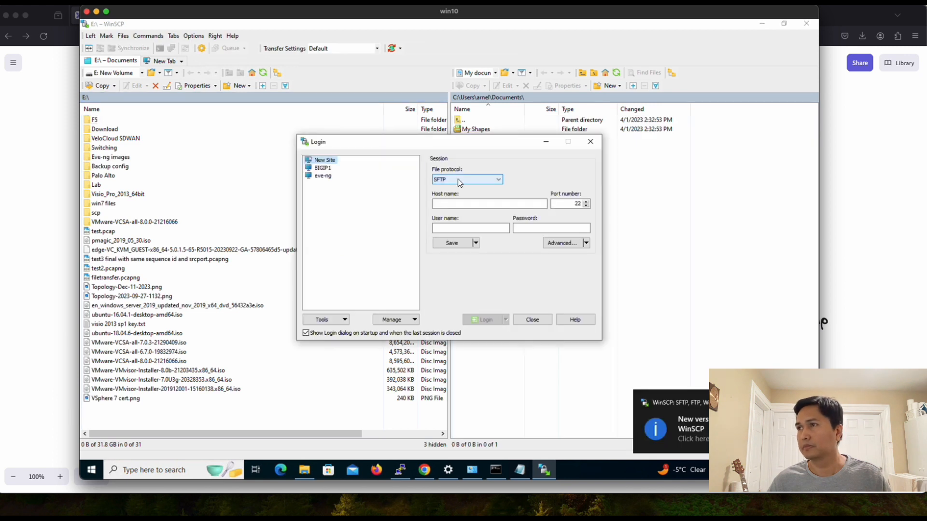
Step: Log in over SCP to 192.168.2.203 as root with the password
left_click(459, 179)
left_click(451, 195)
left_click(459, 203)
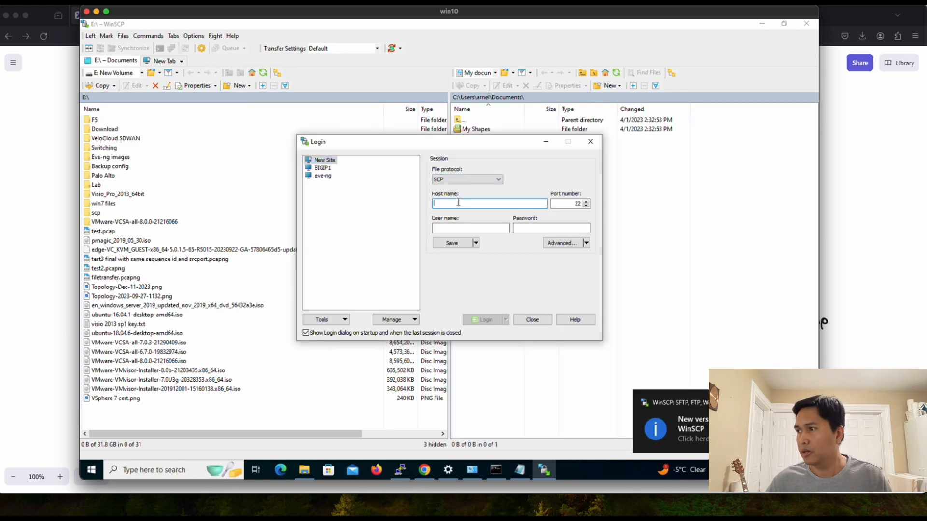
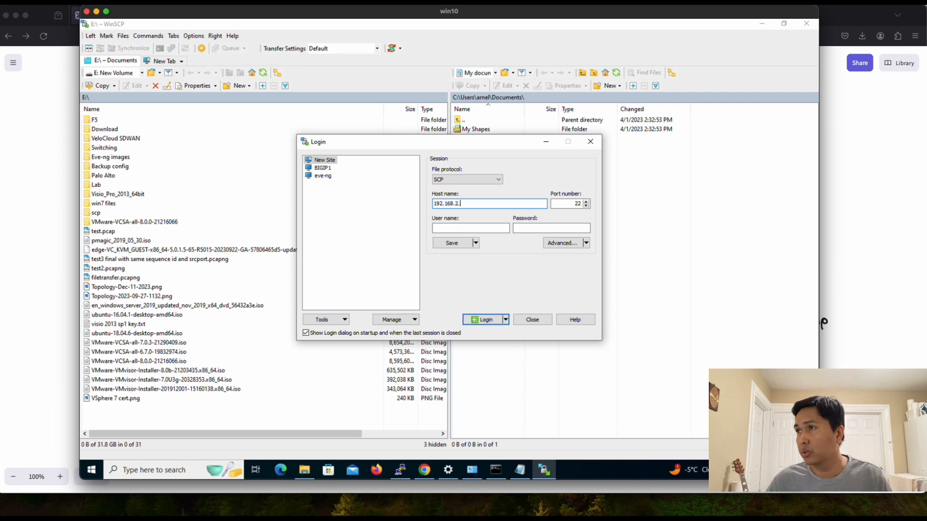
key("Tab")
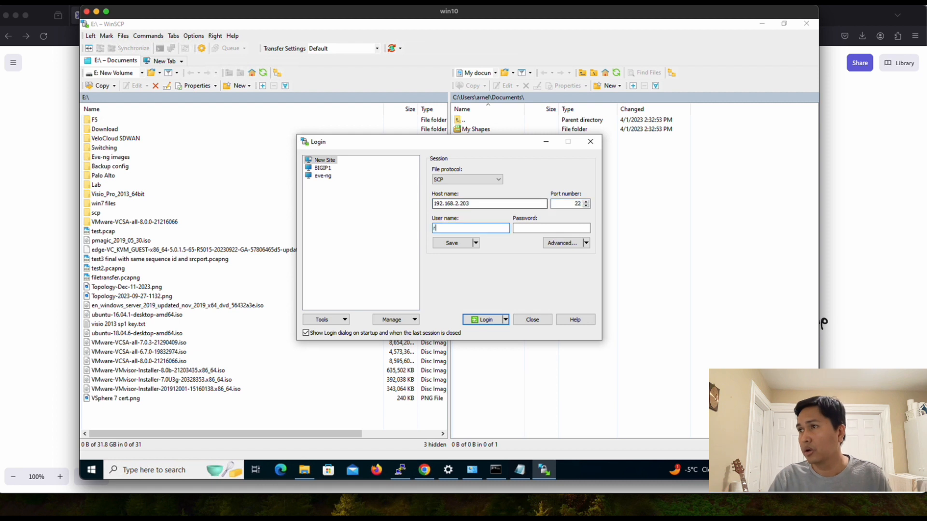
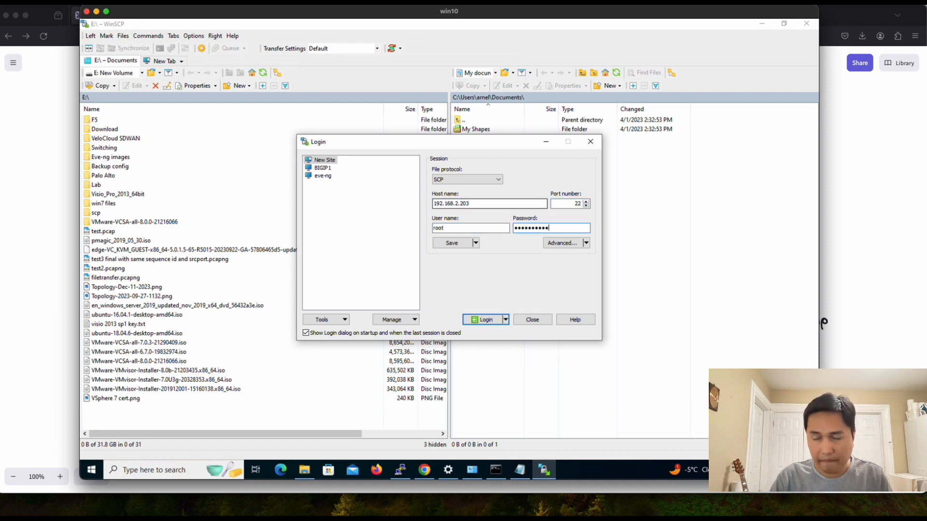
left_click(486, 321)
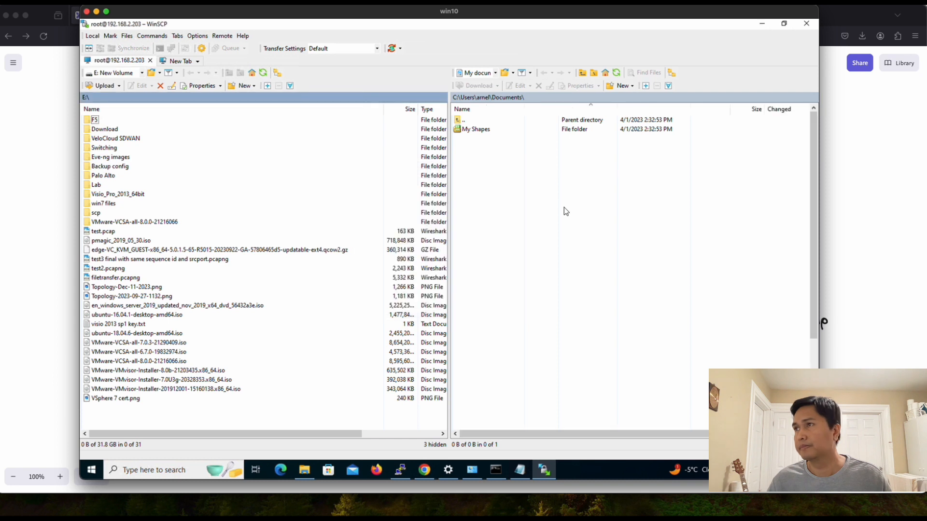
Step: Navigate WinSCP's server pane from the root directory into /var/tmp
double_click(458, 120)
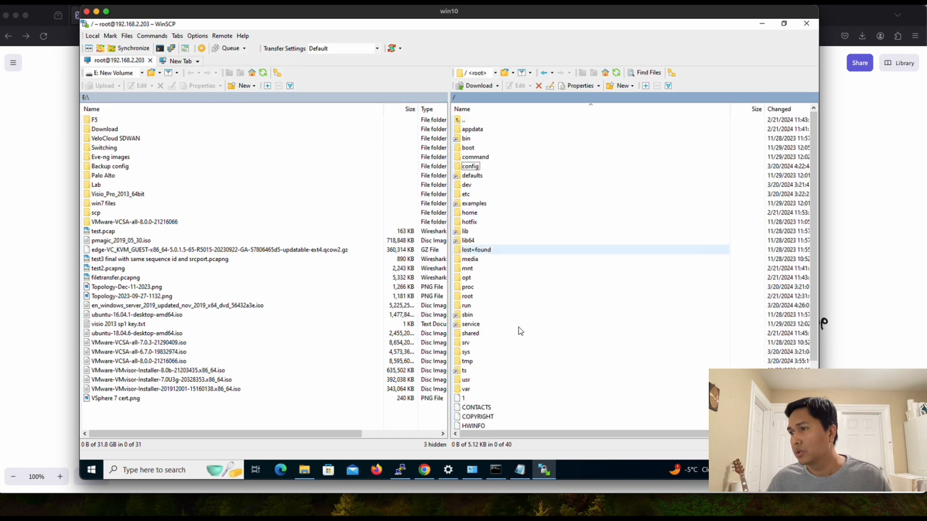
double_click(464, 390)
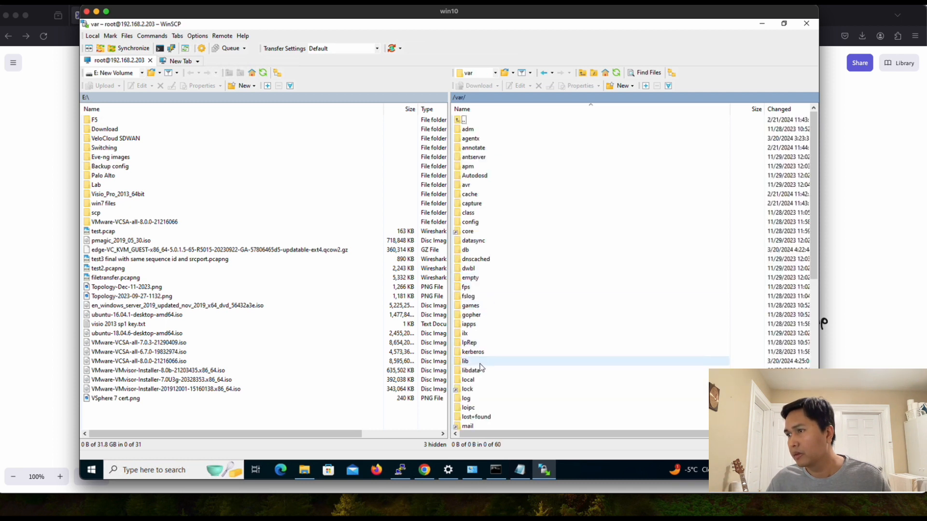
scroll(481, 369, "down", 10)
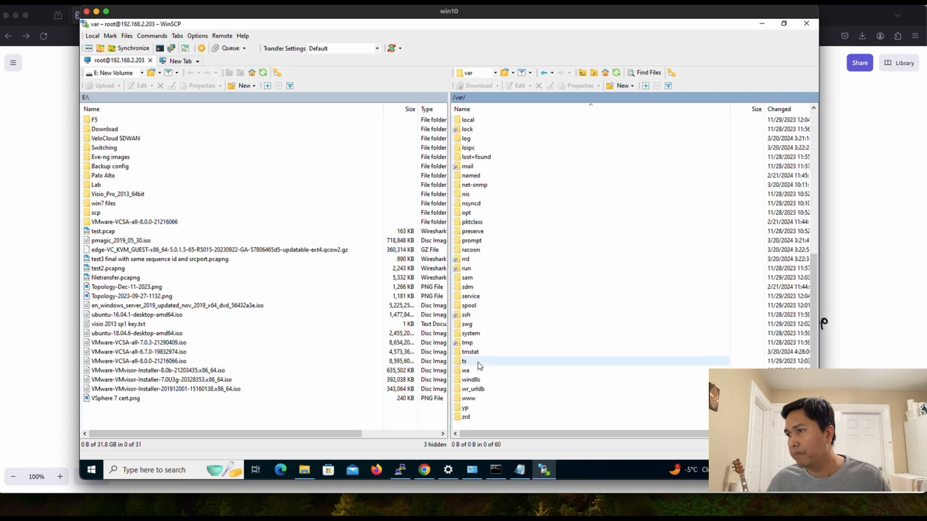
double_click(466, 344)
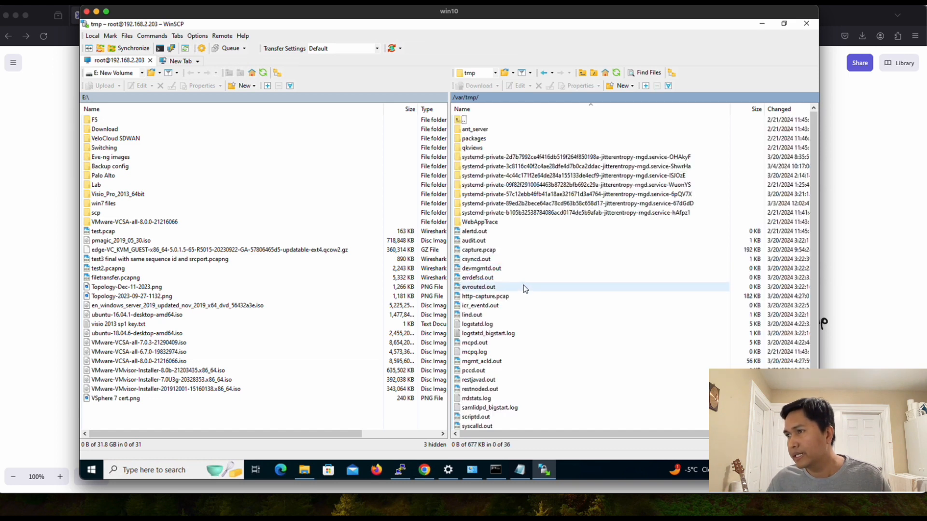
scroll(517, 320, "down", 2)
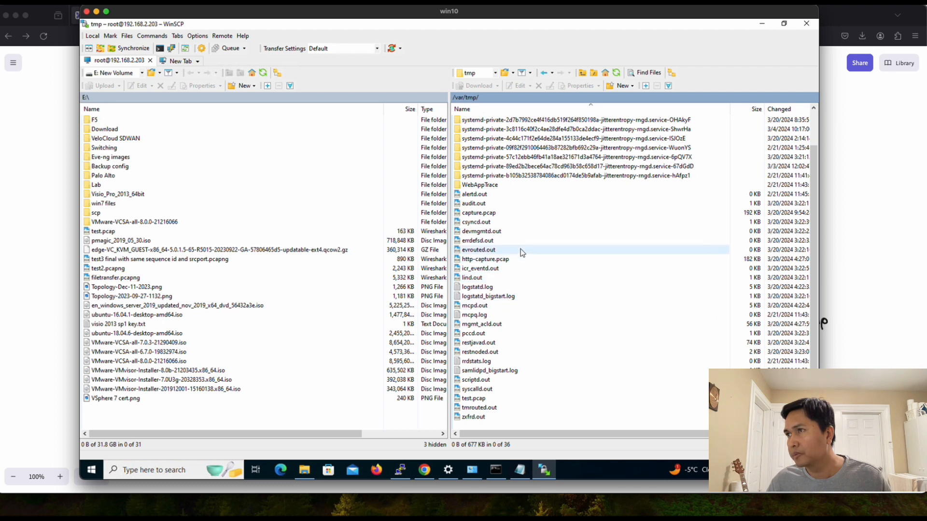
Step: Download http-capture.pcap onto the local E: drive and bring the lab topology diagram forward
left_click(531, 260)
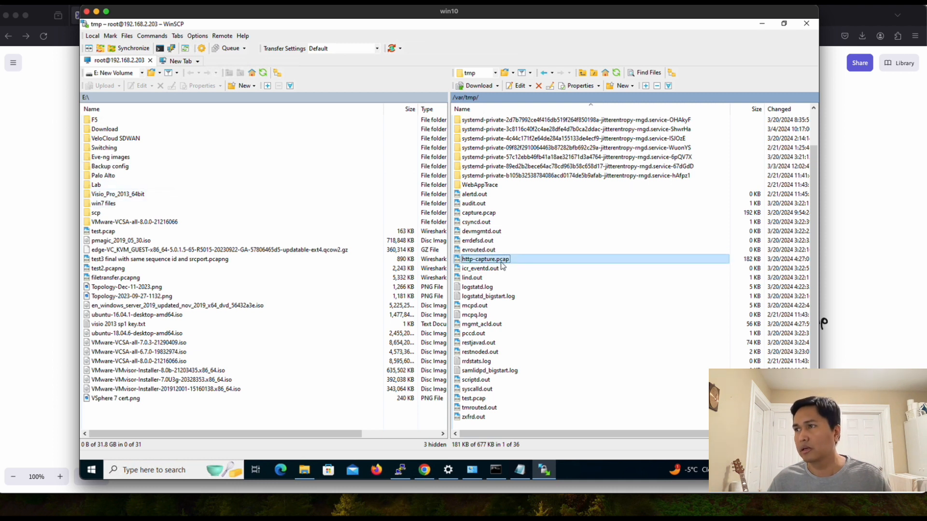
left_click_drag(488, 264, 134, 409)
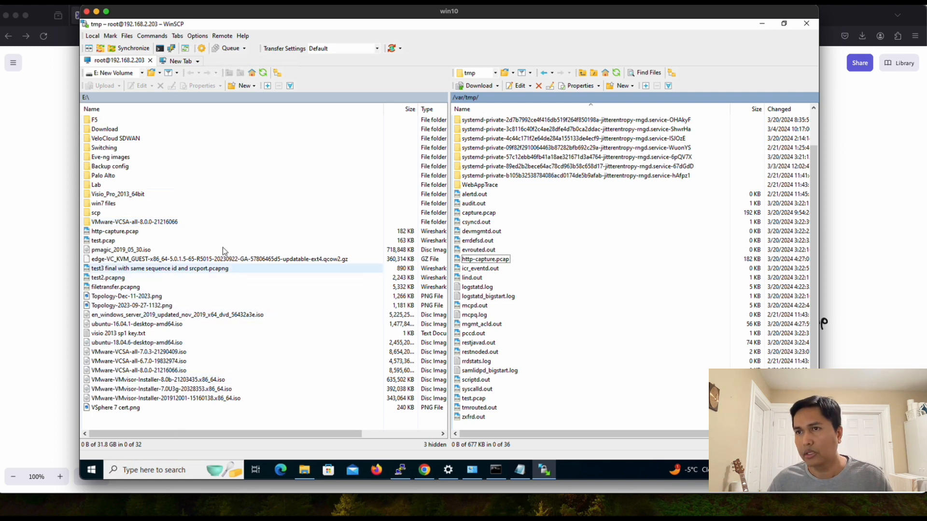
left_click(32, 368)
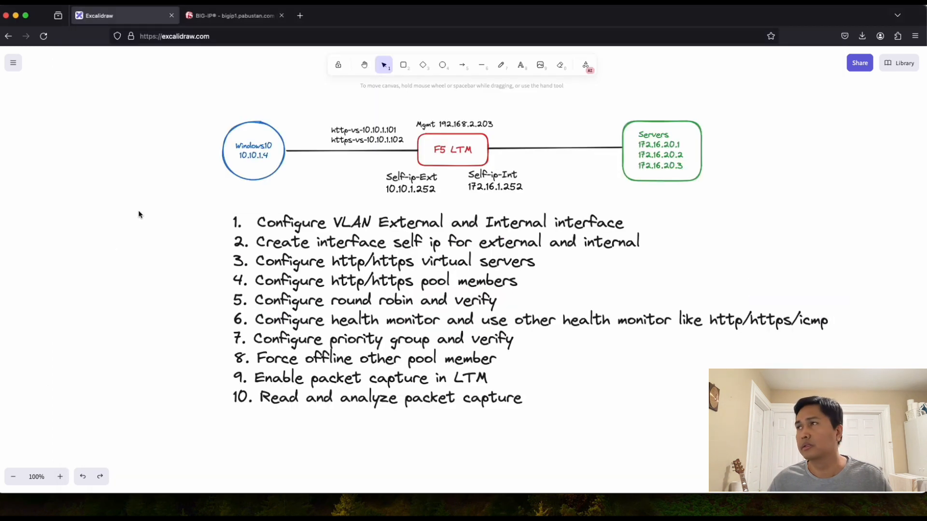
Step: Minimize the Excalidraw diagram and the VM to view the topology, then restore the VM and minimize WinSCP
left_click(16, 16)
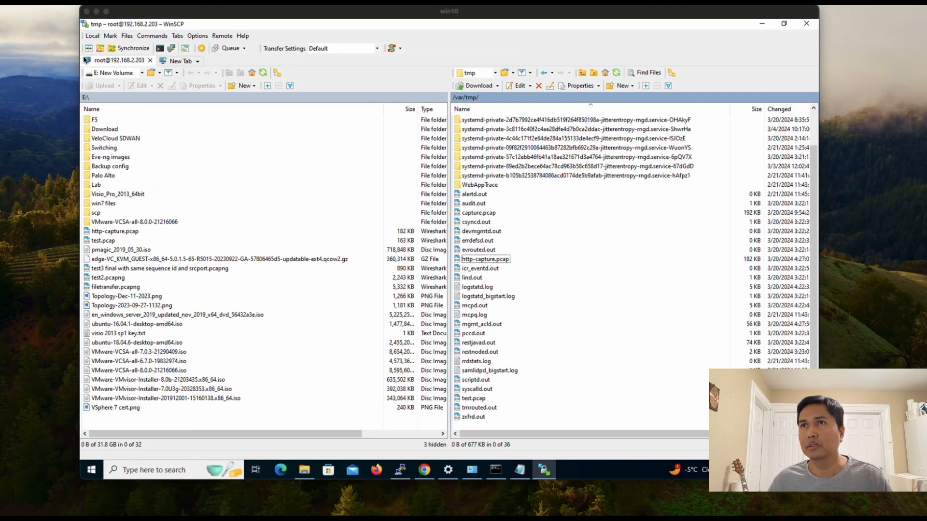
left_click(96, 11)
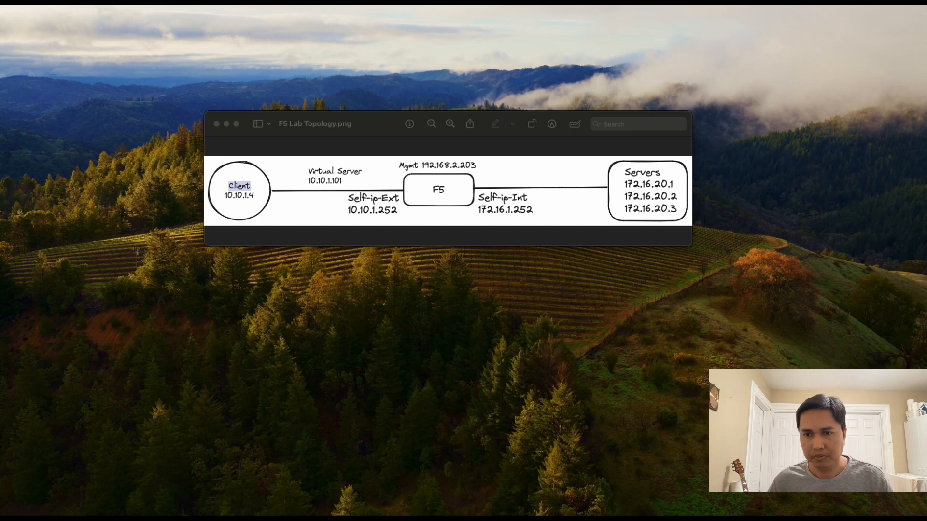
left_click(12, 415)
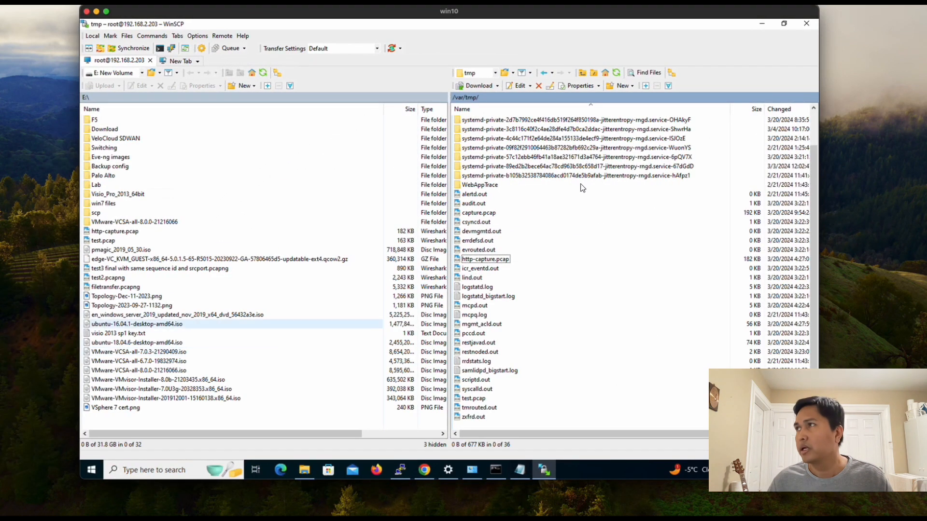
left_click(762, 24)
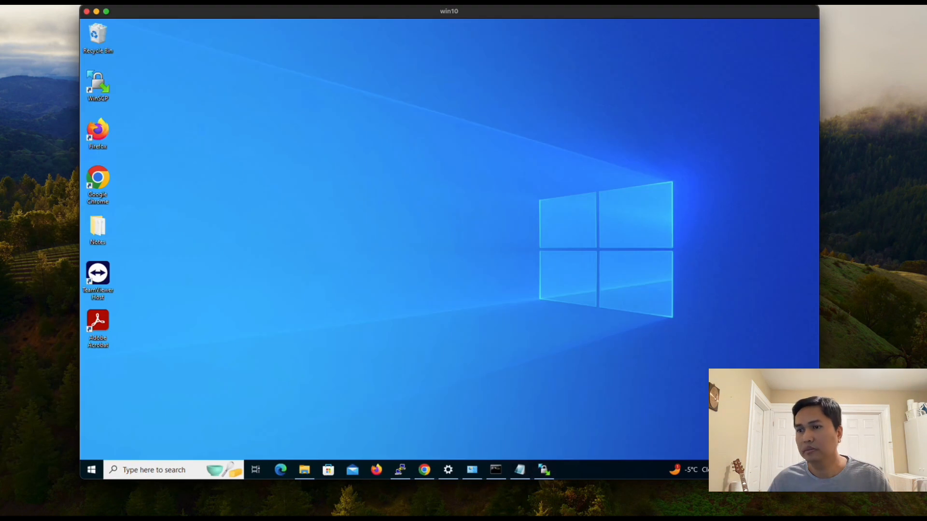
Step: Open http-capture.pcap from the New Volume (E:) drive in File Explorer, launching Wireshark
left_click(305, 470)
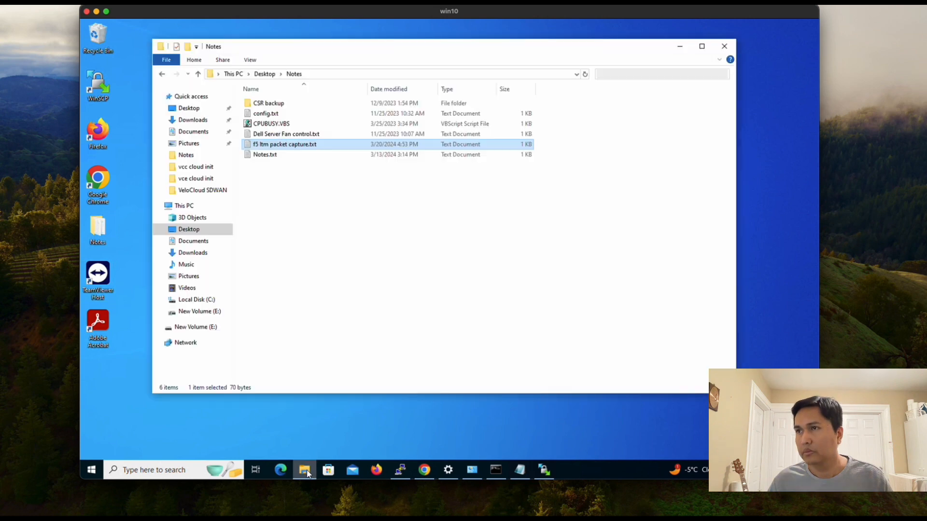
left_click(198, 328)
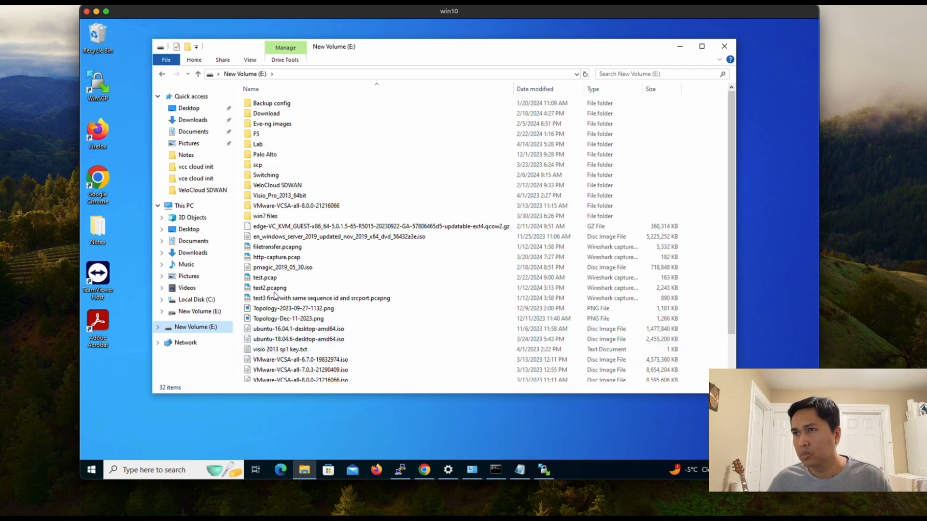
left_click(272, 259)
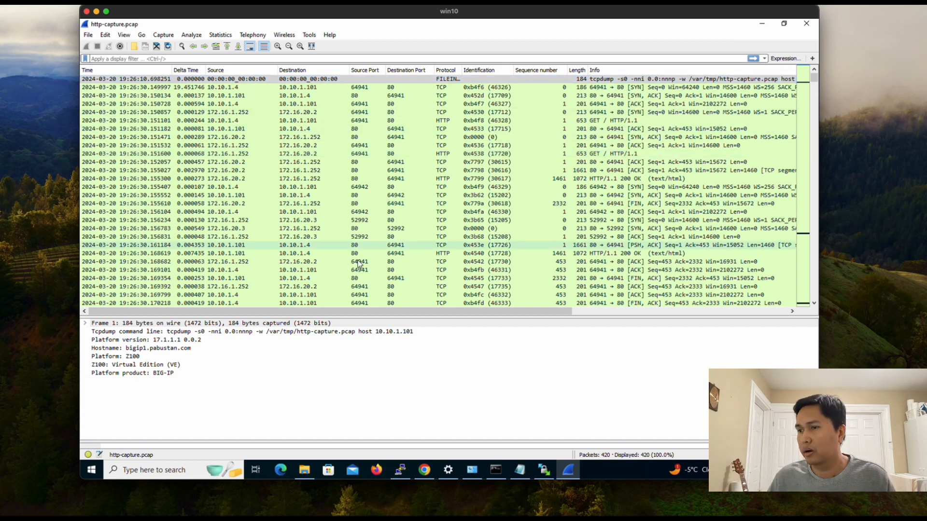
Step: Look up port 56917 in the capture notes and start a tcp.port== display filter in Wireshark
left_click(519, 469)
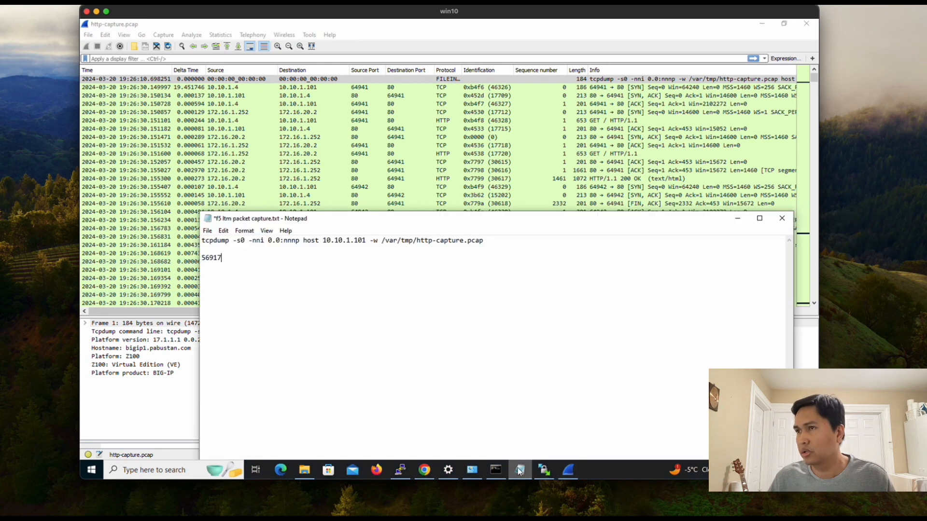
key("shift+Home")
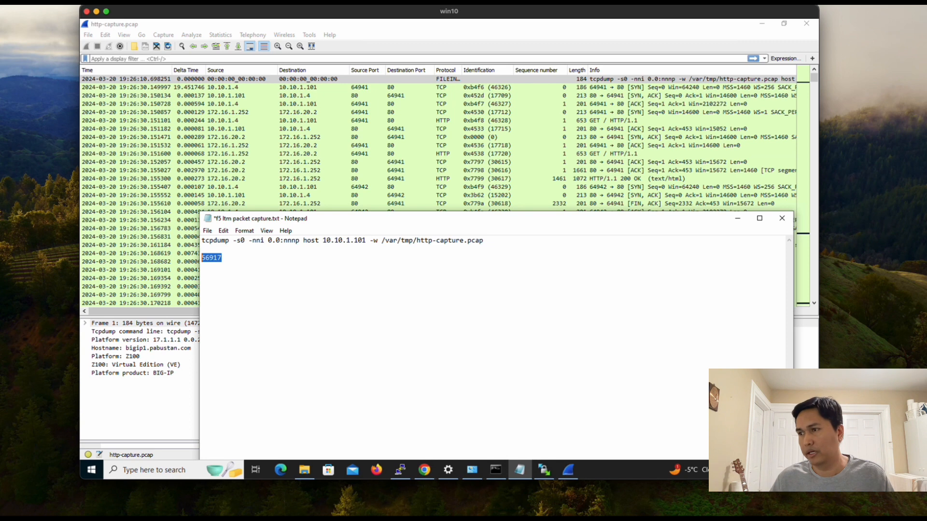
left_click(243, 268)
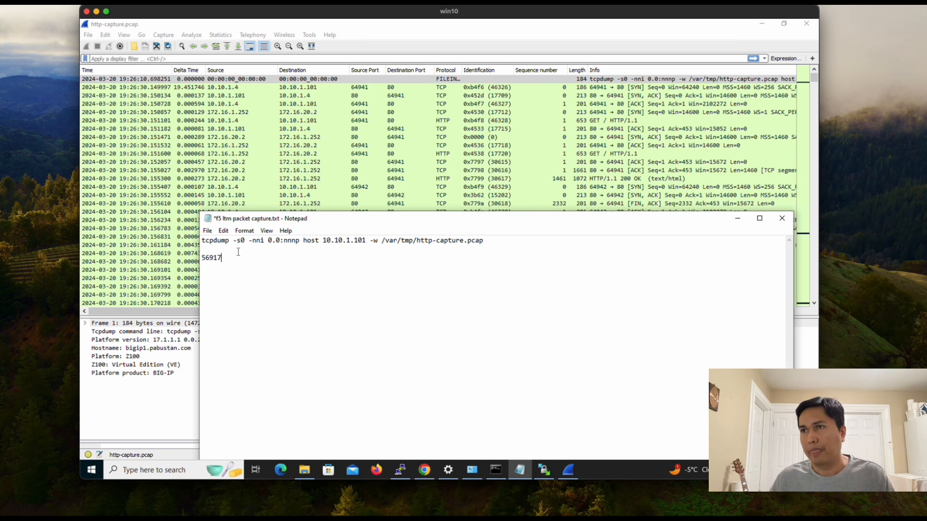
left_click(160, 58)
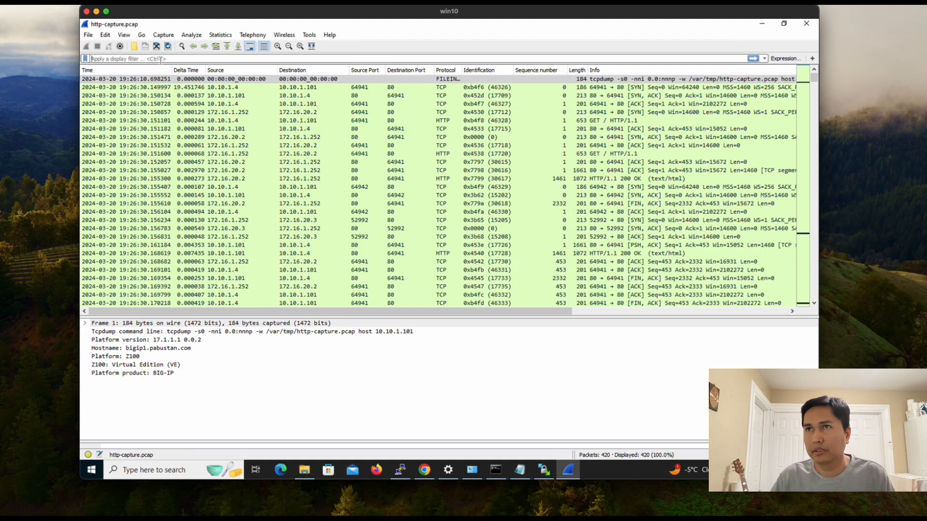
type("tcp.p")
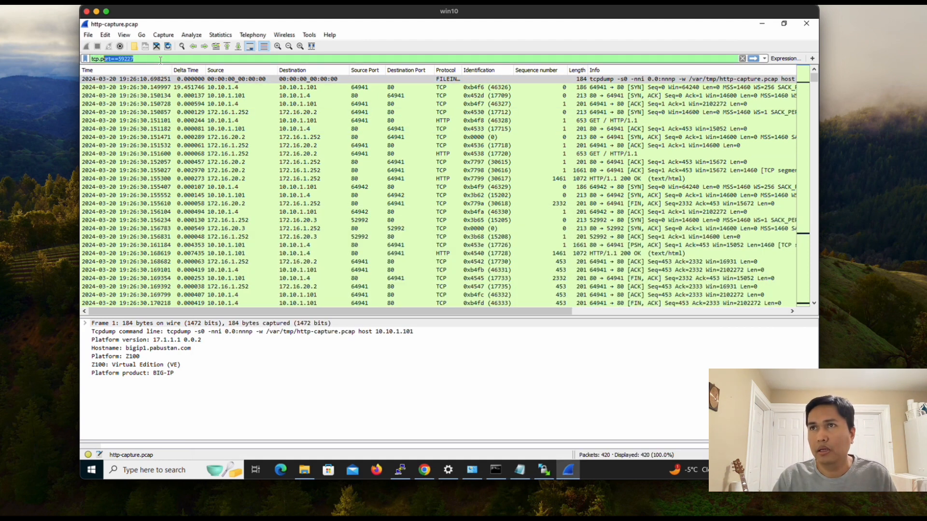
type("ort==")
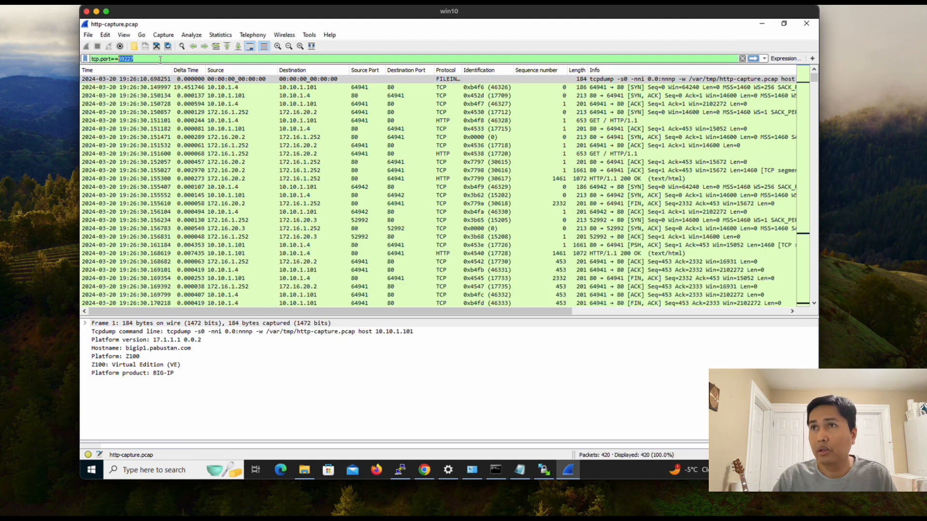
Step: Copy 56917 from the notes and complete the filter as tcp.port==56917, replacing the mistyped port
left_click(521, 470)
double_click(215, 260)
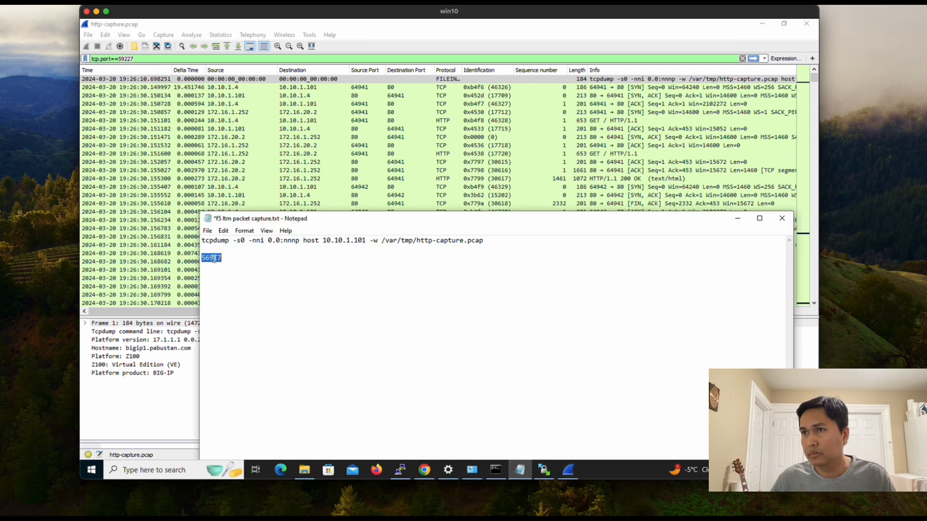
right_click(213, 257)
left_click(234, 289)
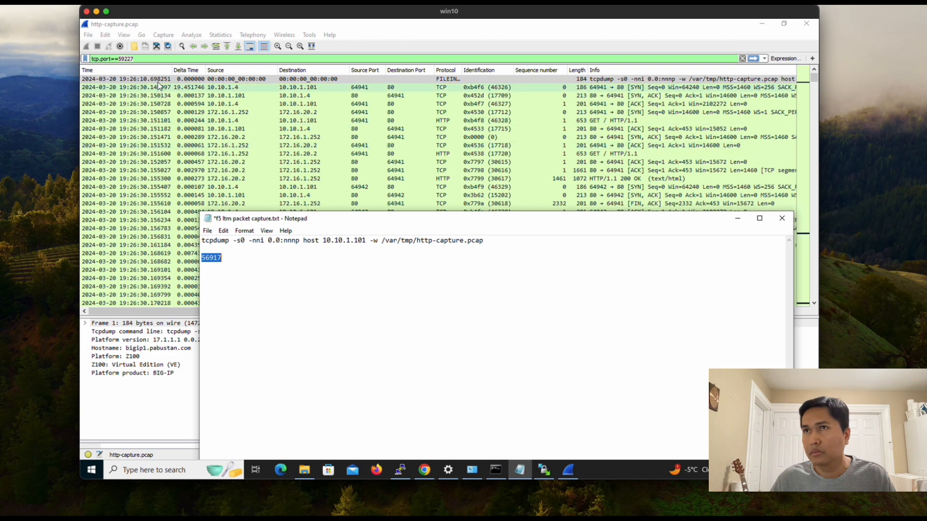
left_click(153, 57)
key("BackSpace")
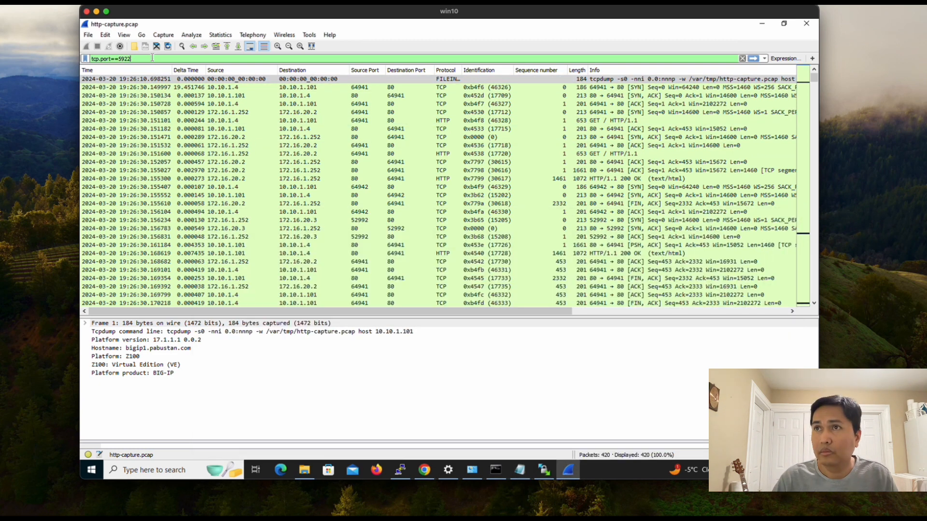
key("BackSpace")
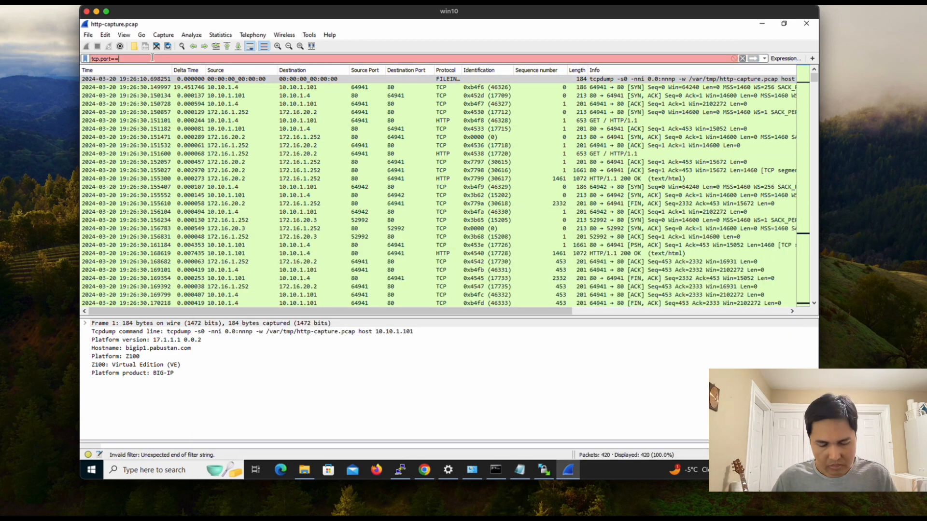
type("56917")
key("Return")
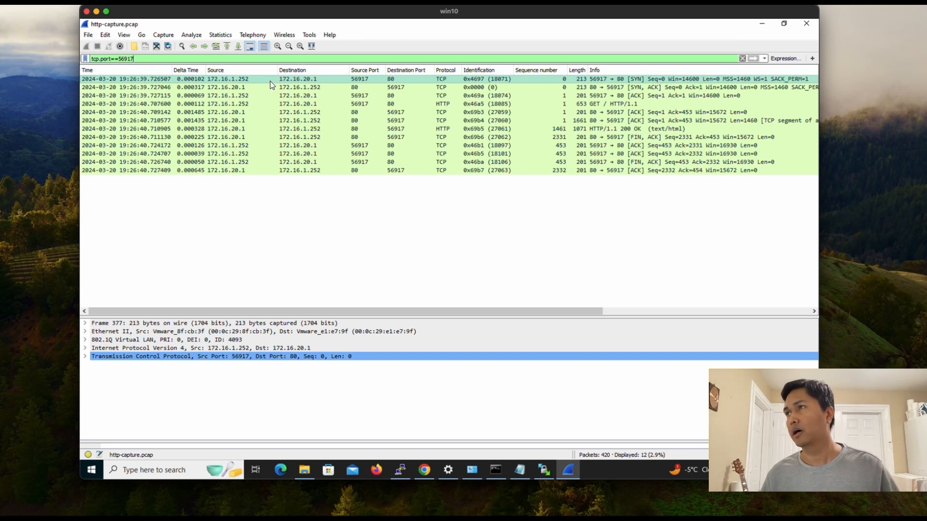
left_click(628, 88)
left_click(626, 96)
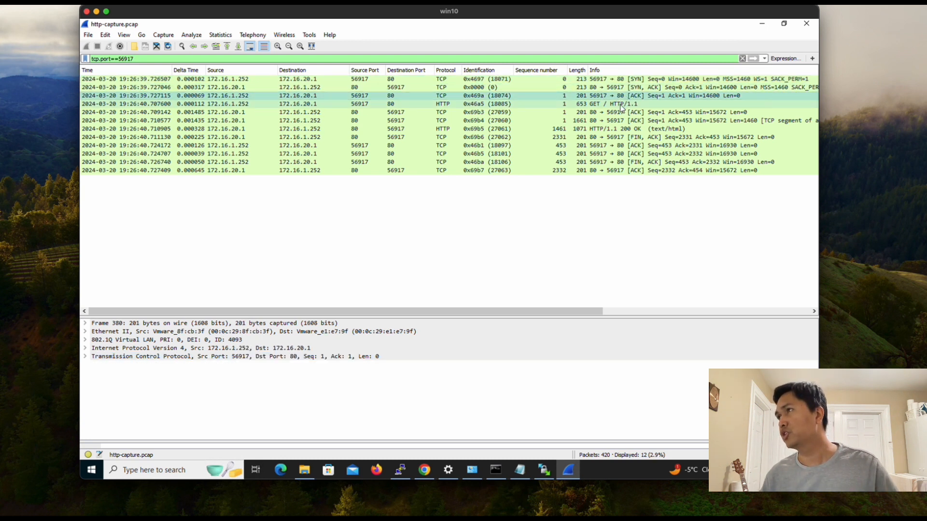
left_click(622, 106)
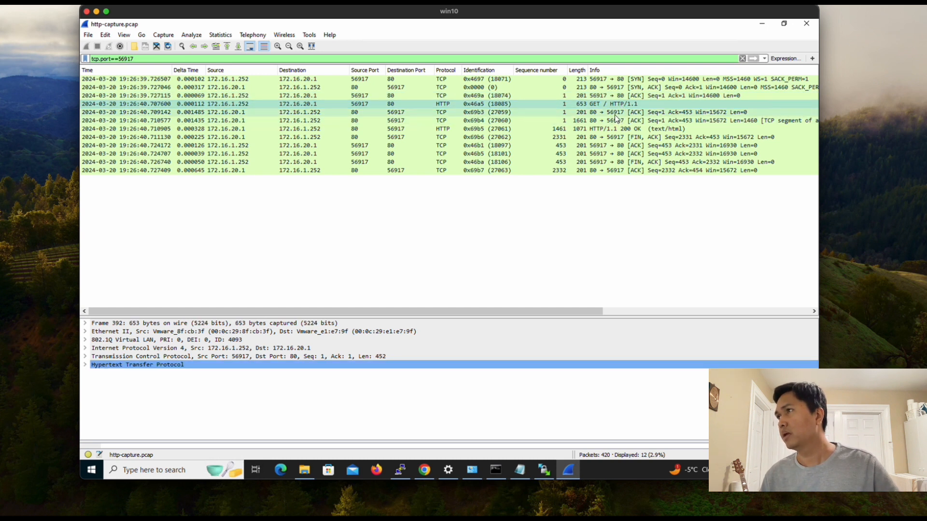
left_click(616, 114)
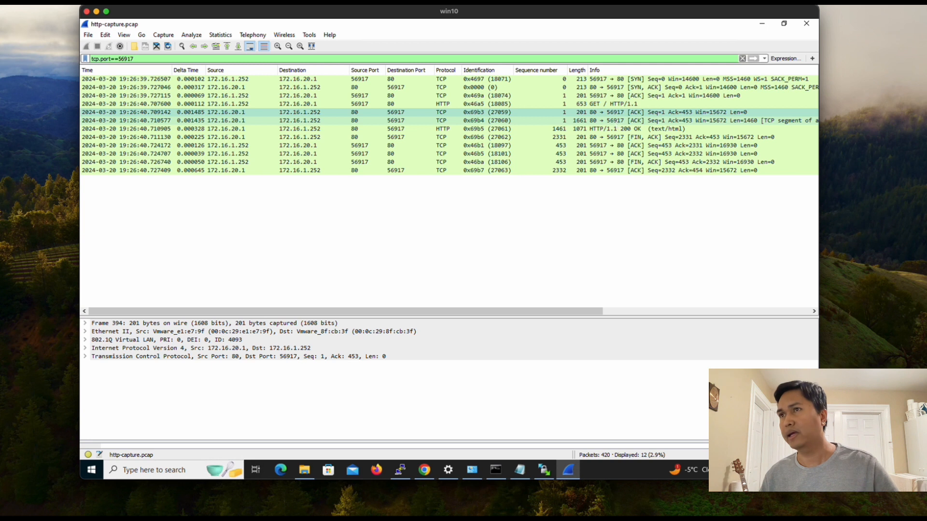
left_click(618, 122)
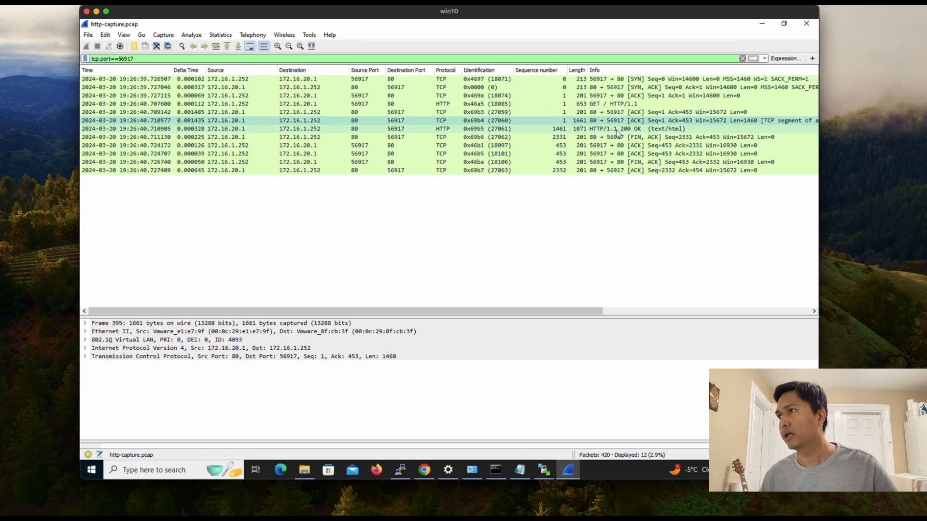
left_click(617, 129)
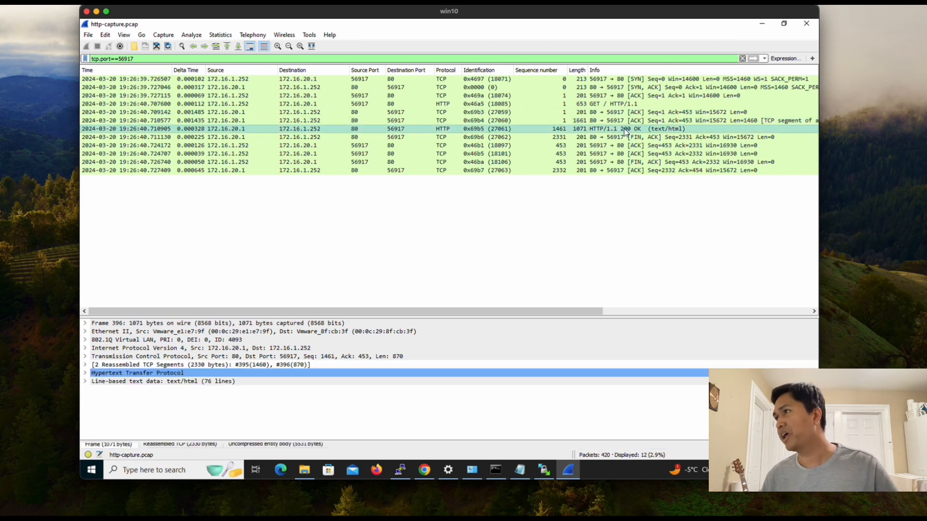
left_click(628, 138)
left_click(627, 146)
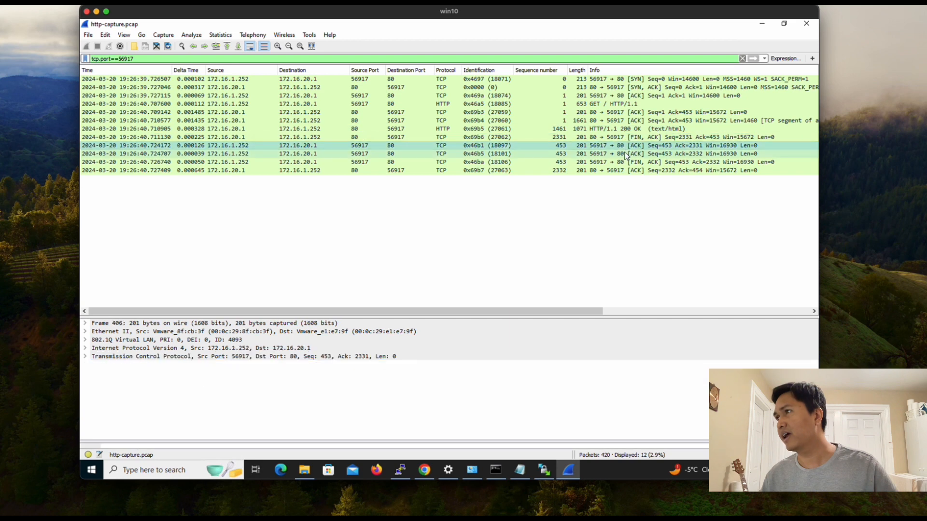
left_click(626, 153)
left_click(624, 162)
left_click(624, 172)
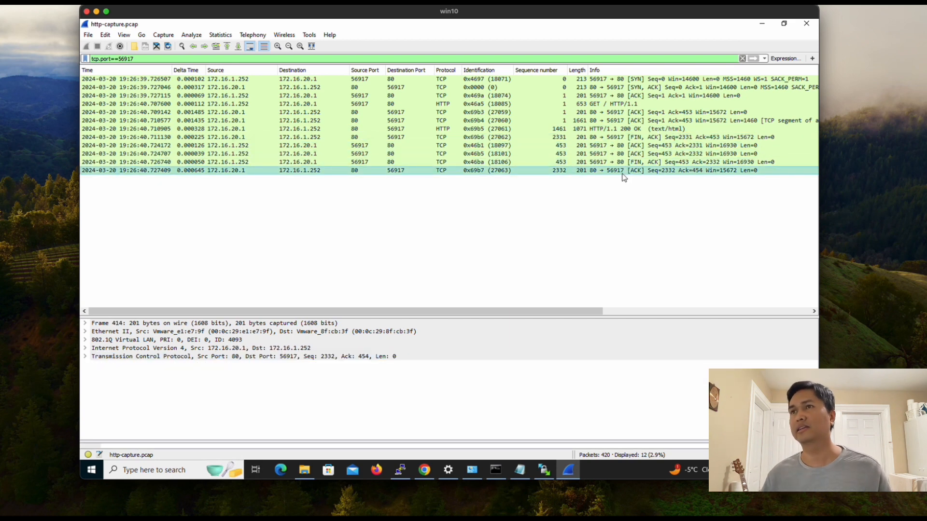
Step: Follow the first packet's TCP stream to review the HTTP request and response headers, then close it
right_click(334, 80)
mouse_move(444, 217)
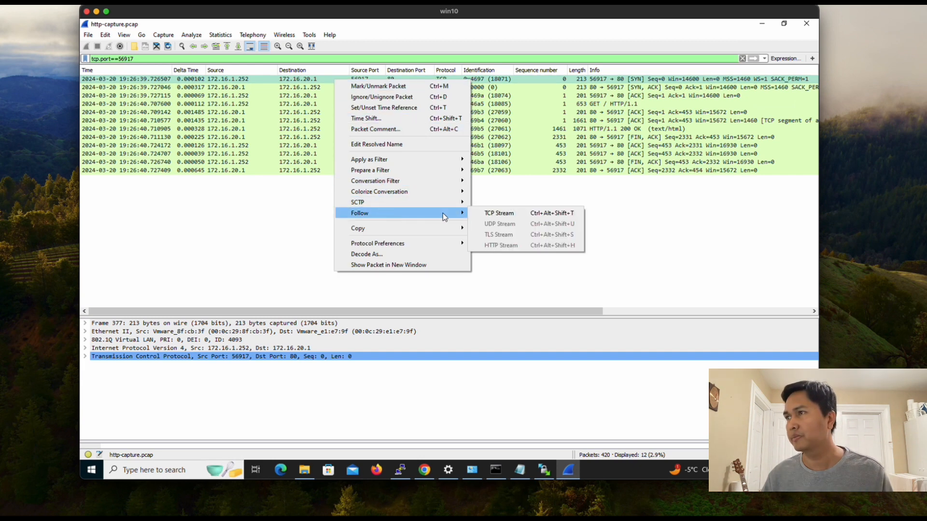
left_click(488, 215)
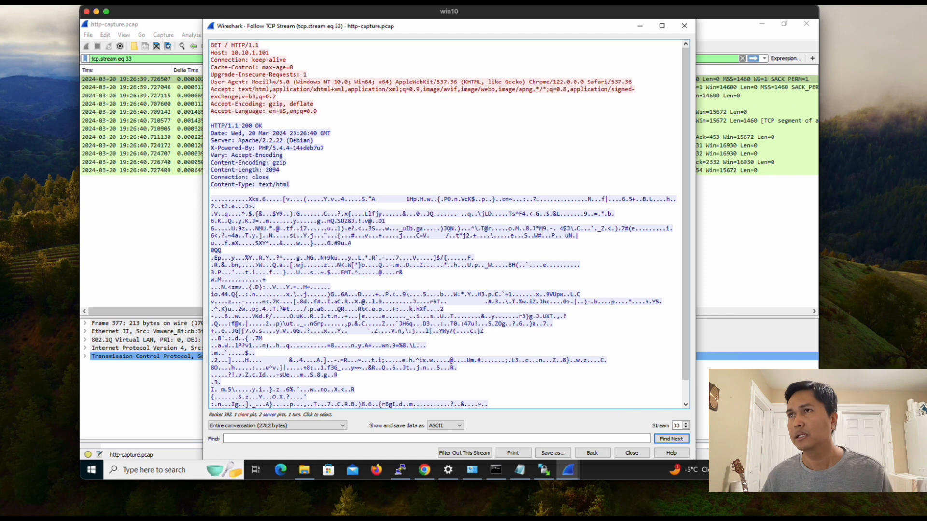
scroll(296, 192, "down", 1)
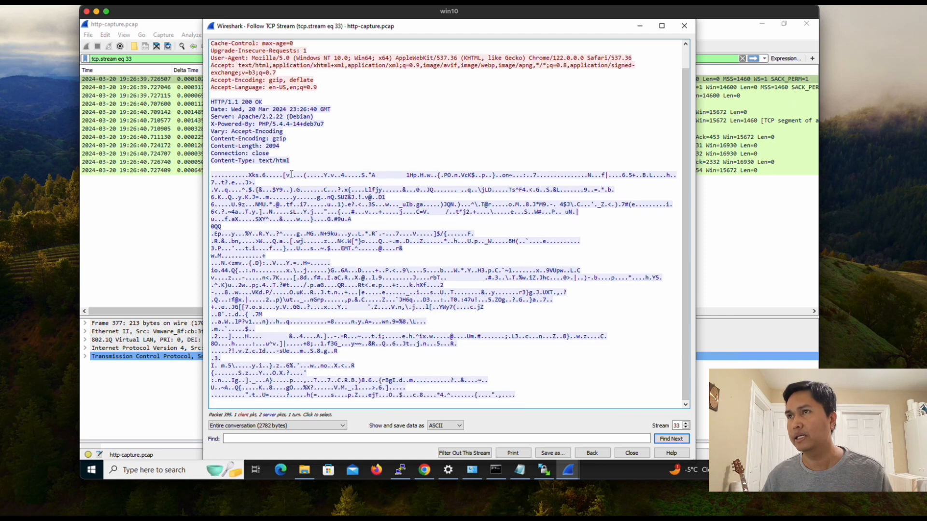
scroll(291, 174, "up", 1)
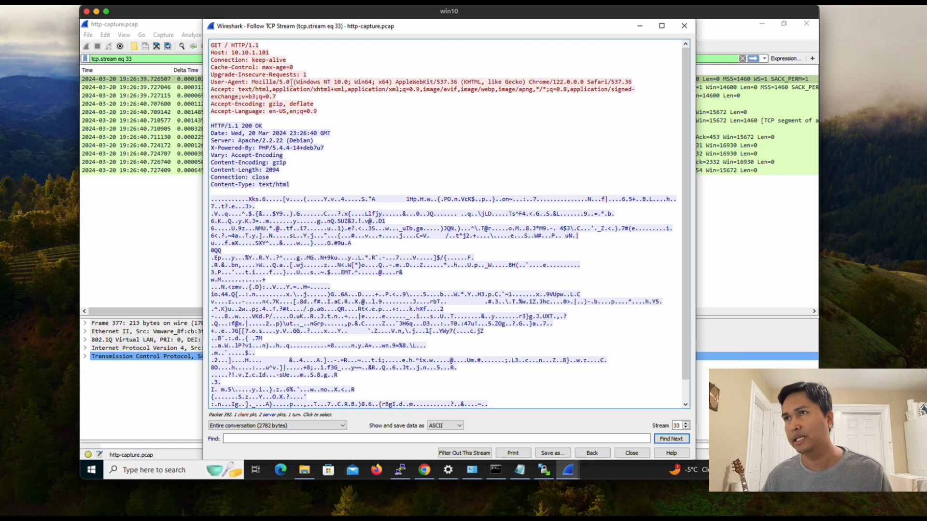
left_click_drag(211, 45, 367, 181)
left_click(368, 181)
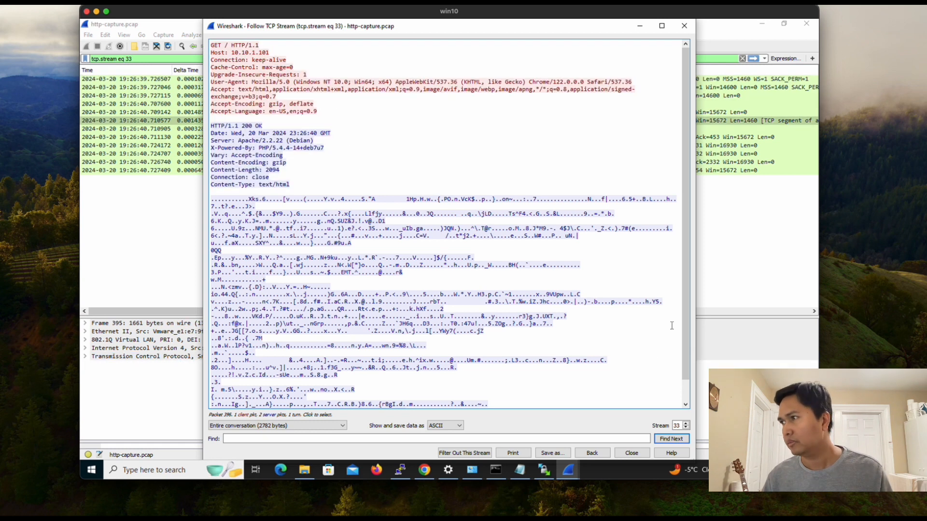
scroll(688, 323, "down", 1)
left_click(632, 453)
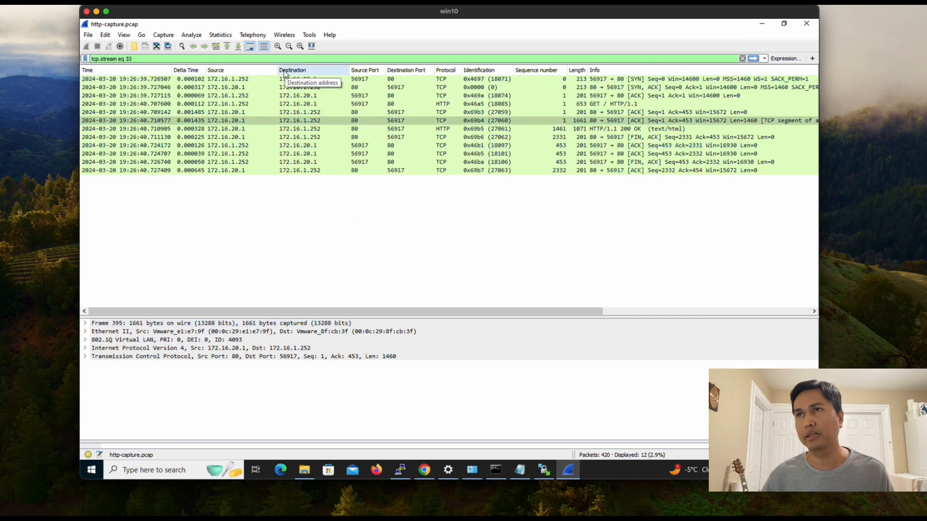
Step: Filter the display to tcp.stream eq 32 and check it against the port in the capture notes
key("BackSpace")
type("2")
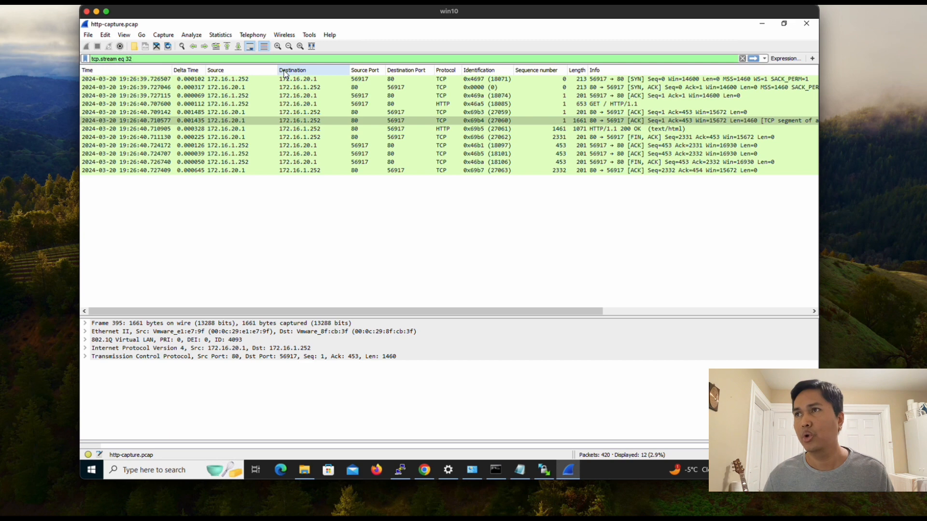
key("Return")
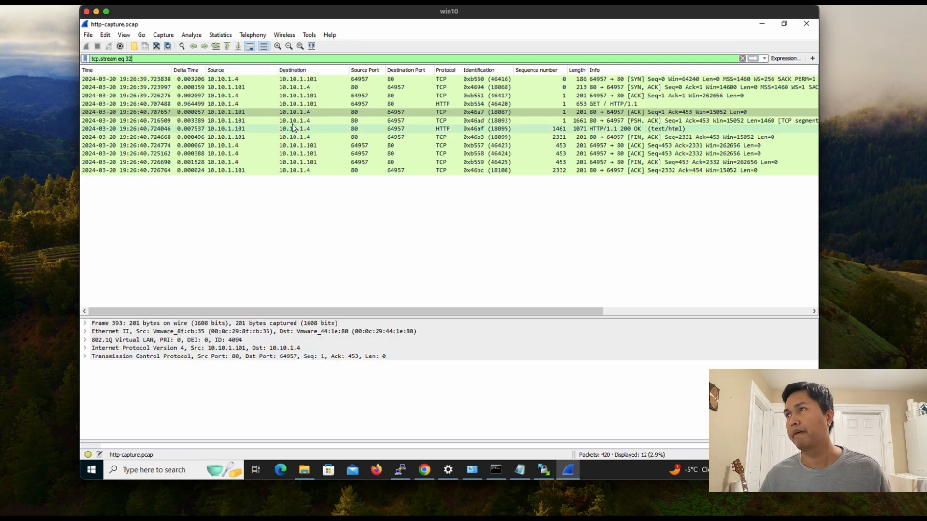
left_click(315, 109)
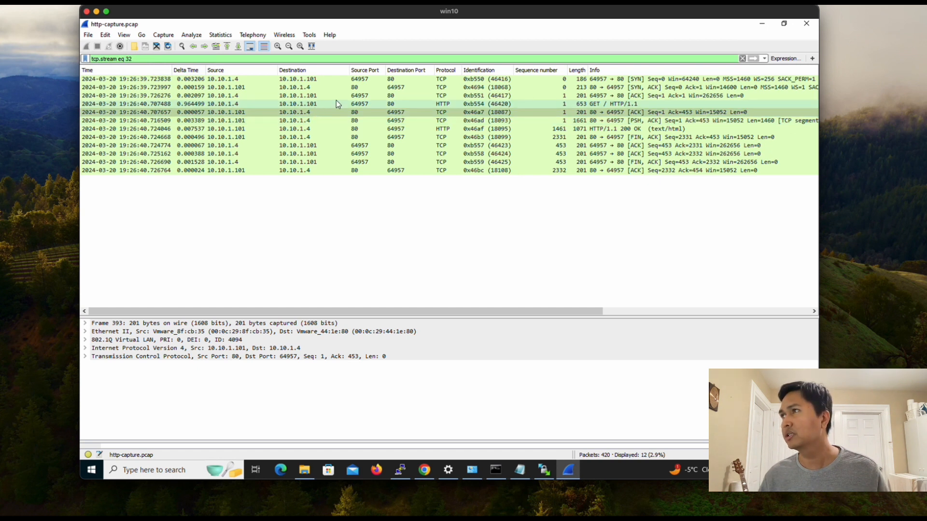
left_click(517, 476)
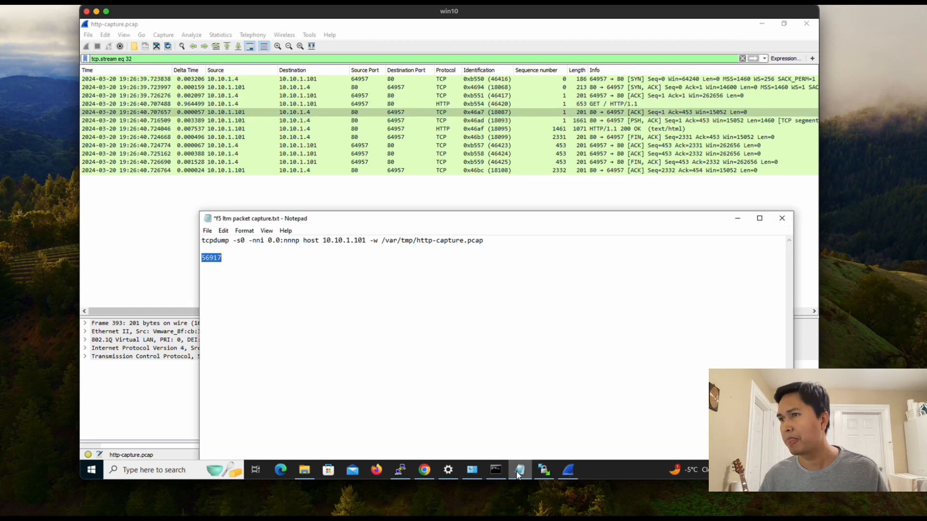
left_click(737, 218)
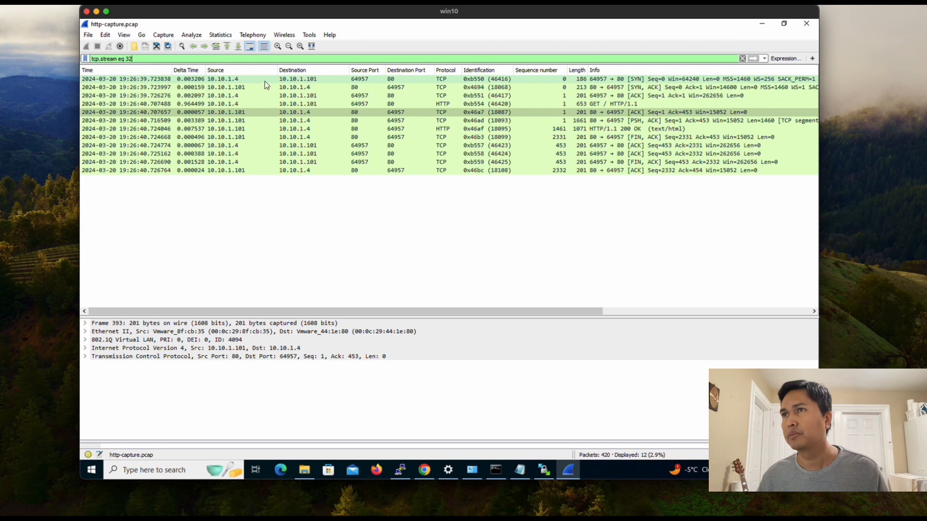
Step: Inspect each stream 32 packet in turn, from the SYN through GET and 200 OK to the closing ACK
left_click(237, 80)
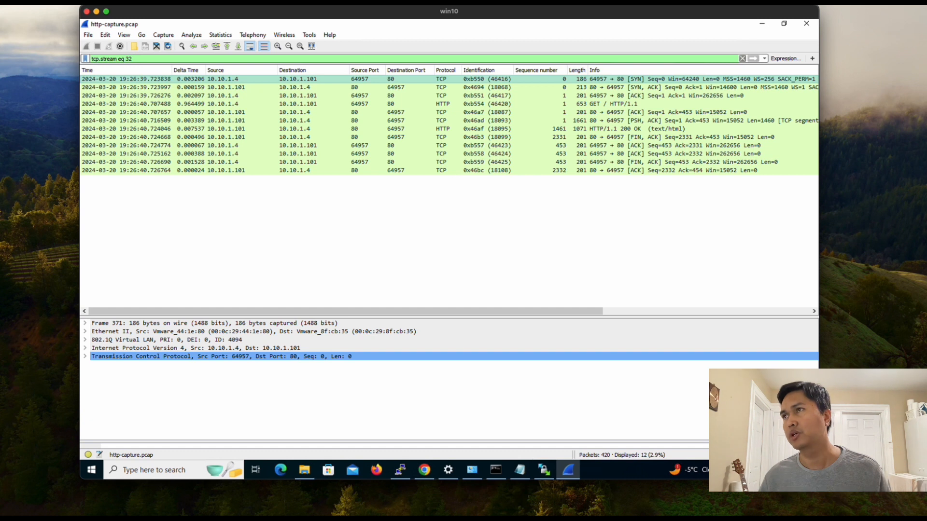
left_click(638, 89)
left_click(633, 97)
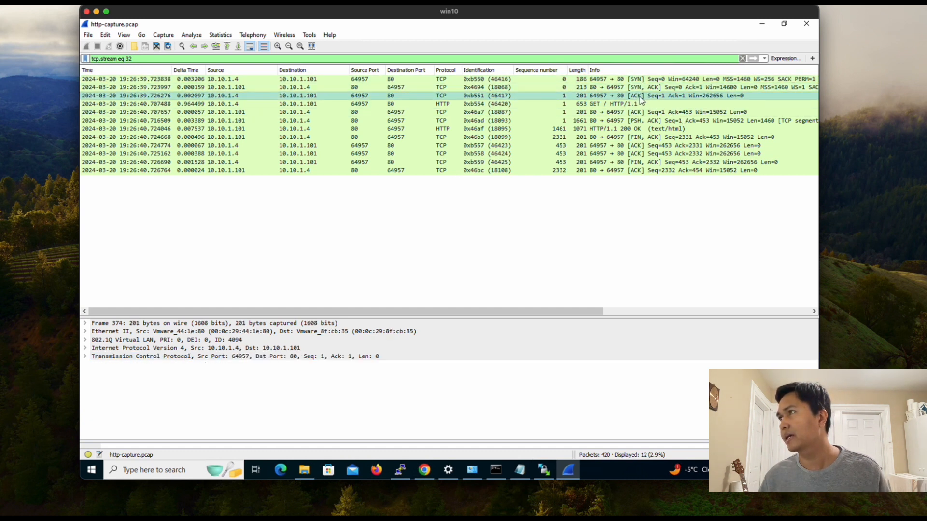
left_click(628, 106)
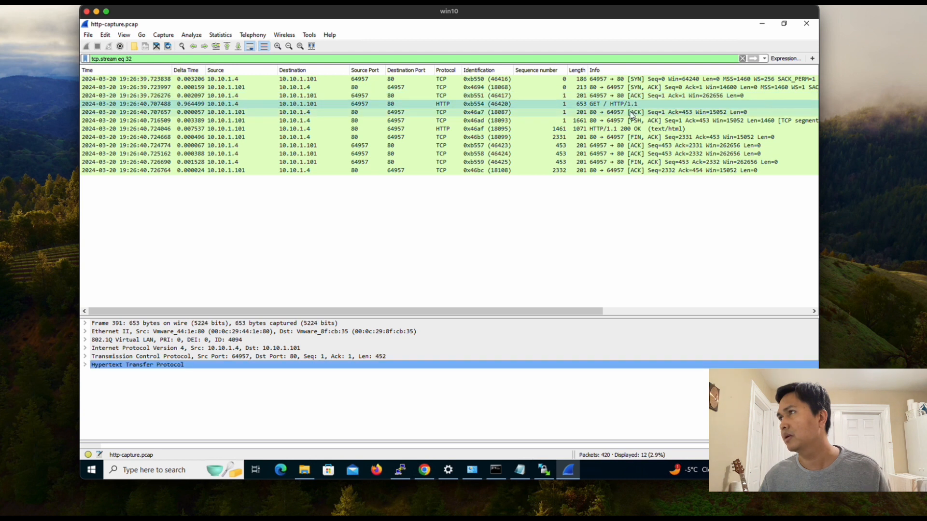
left_click(622, 114)
left_click(624, 121)
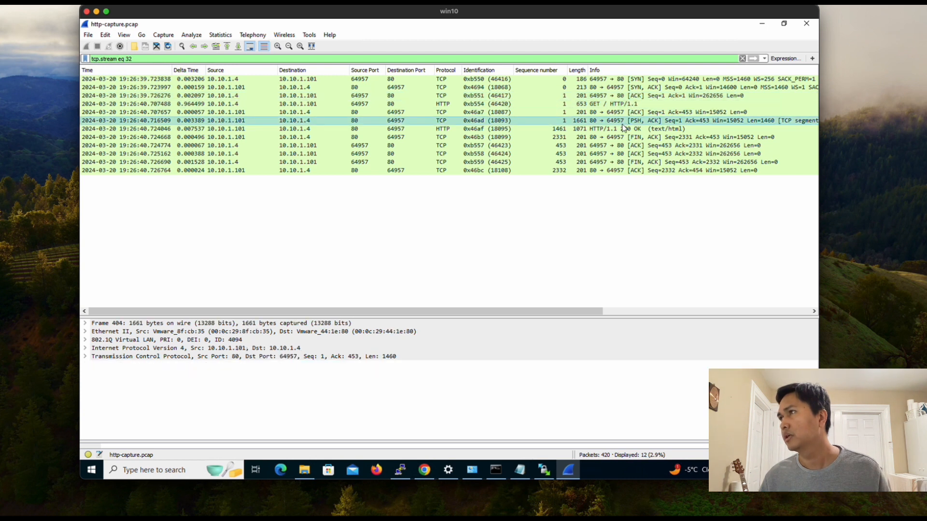
left_click(617, 130)
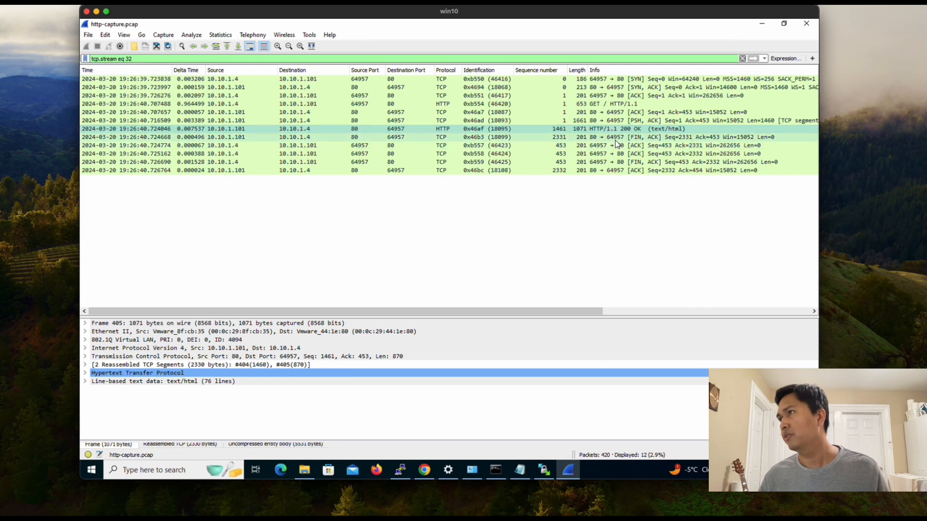
left_click(614, 139)
left_click(617, 145)
left_click(620, 153)
left_click(618, 162)
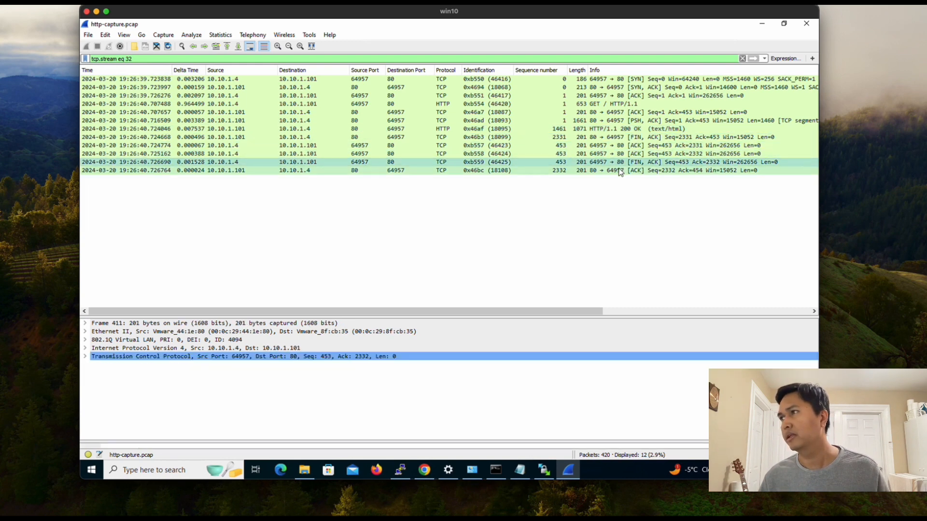
left_click(616, 170)
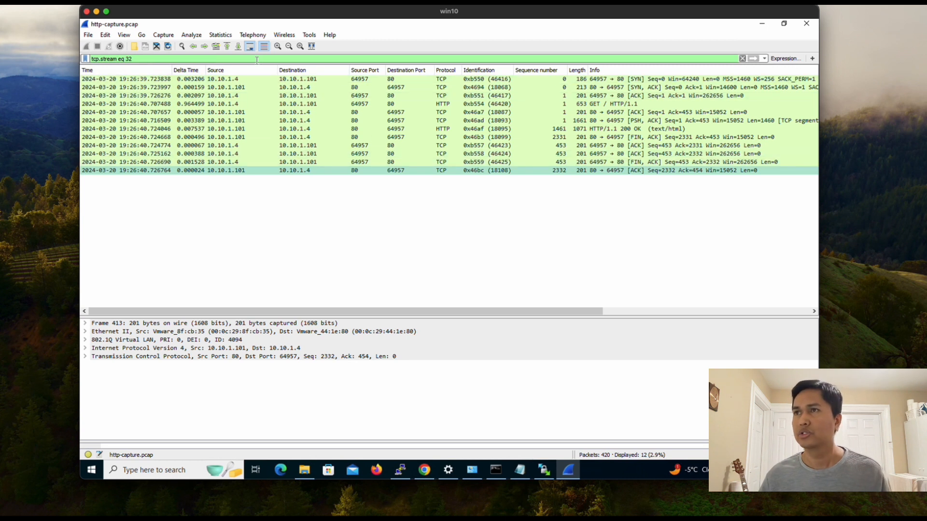
left_click(202, 58)
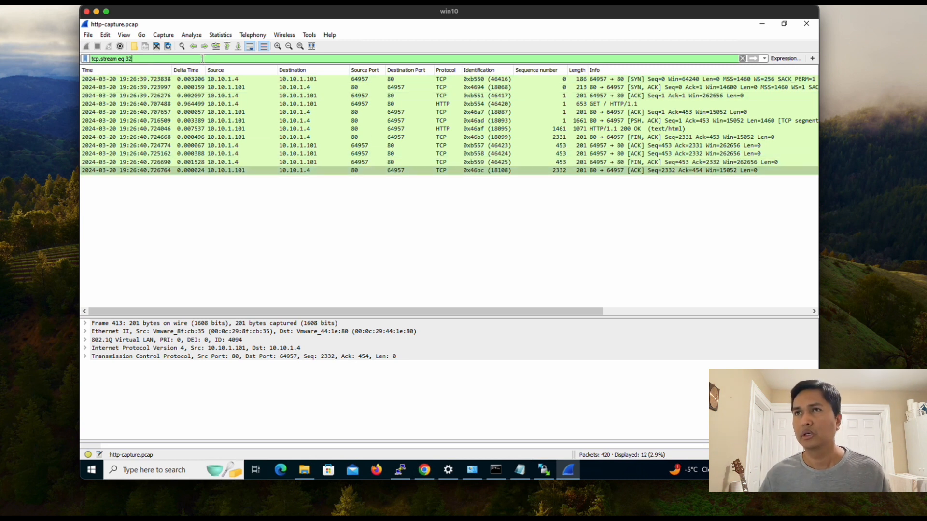
Step: Switch the display filter from tcp.stream eq 32 back to tcp.stream eq 33, then bring up the browser
key("Return")
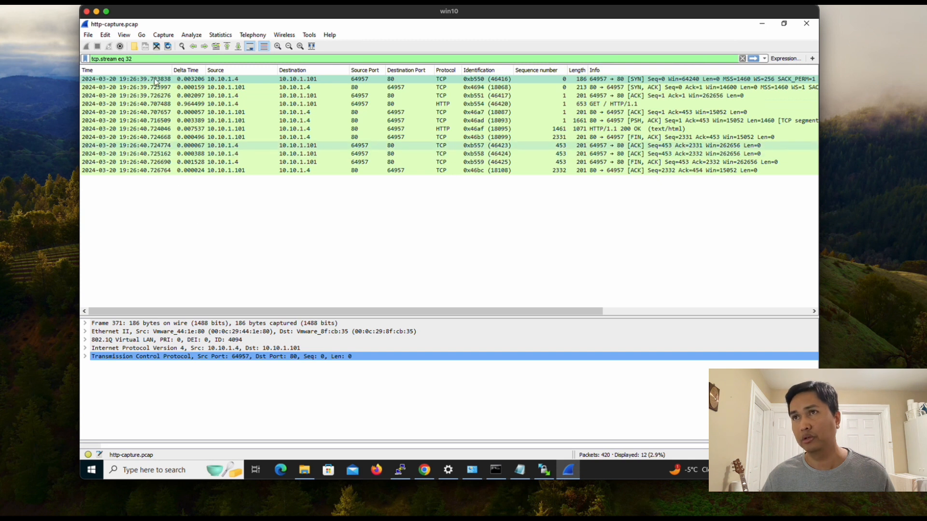
left_click(154, 58)
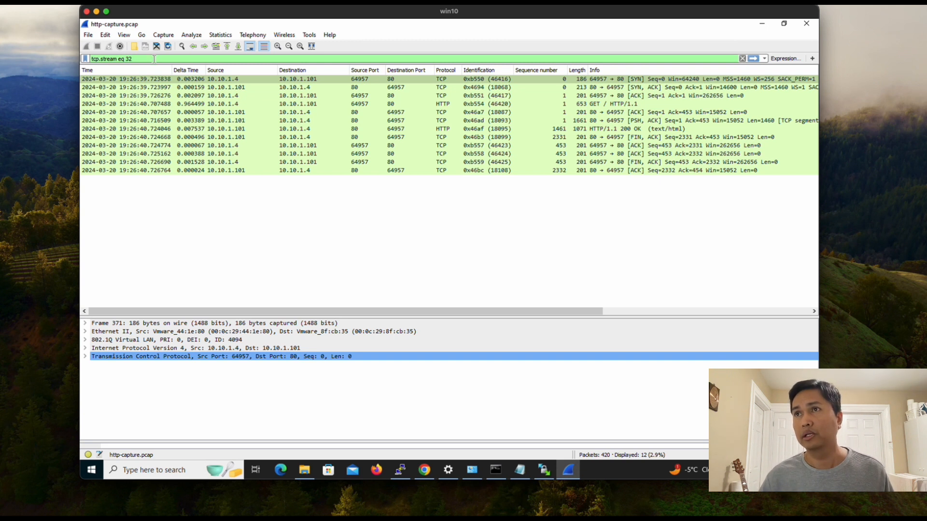
key("BackSpace")
type("3")
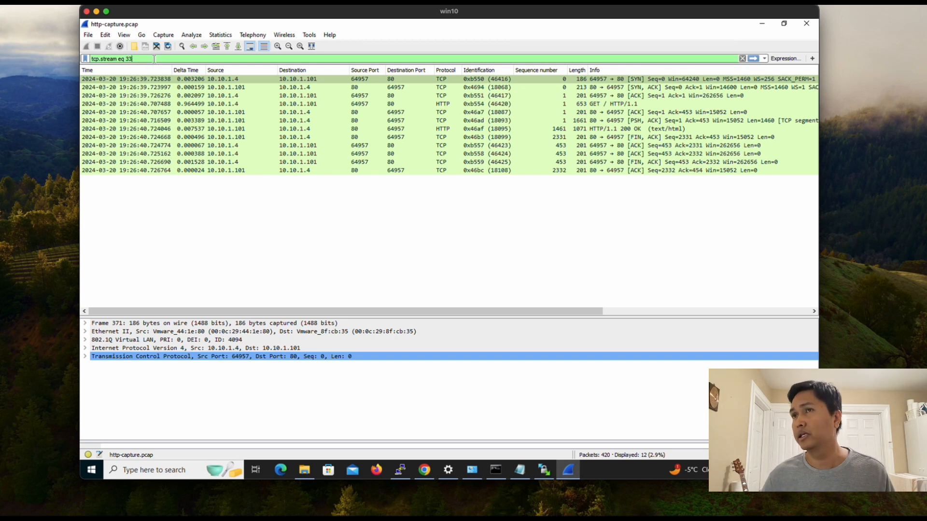
key("Return")
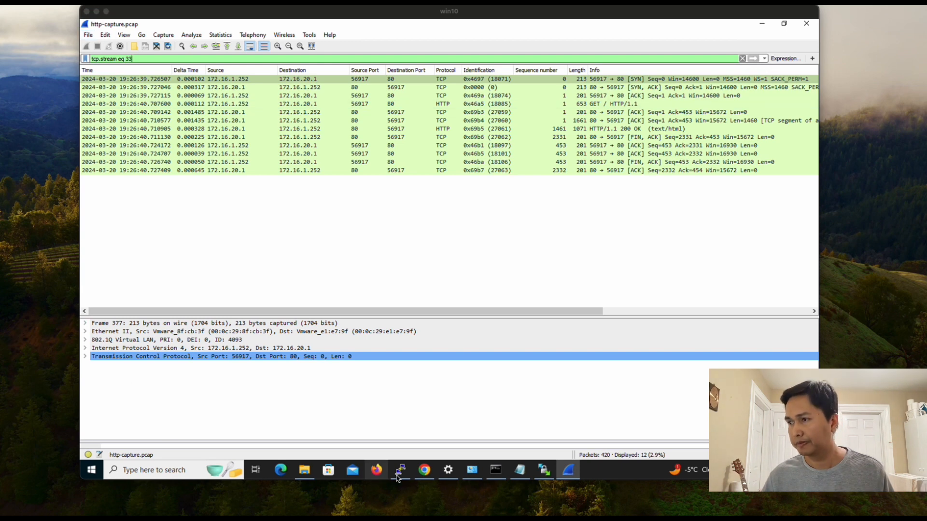
left_click(425, 474)
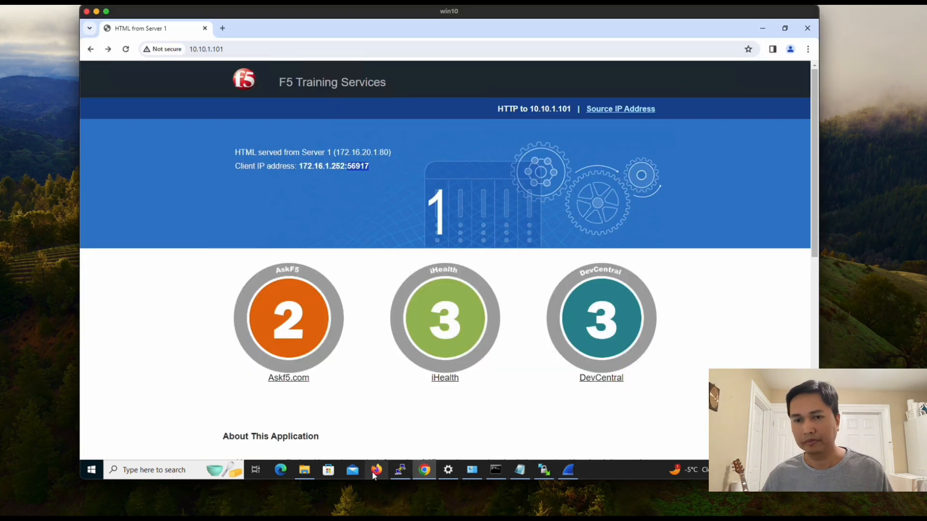